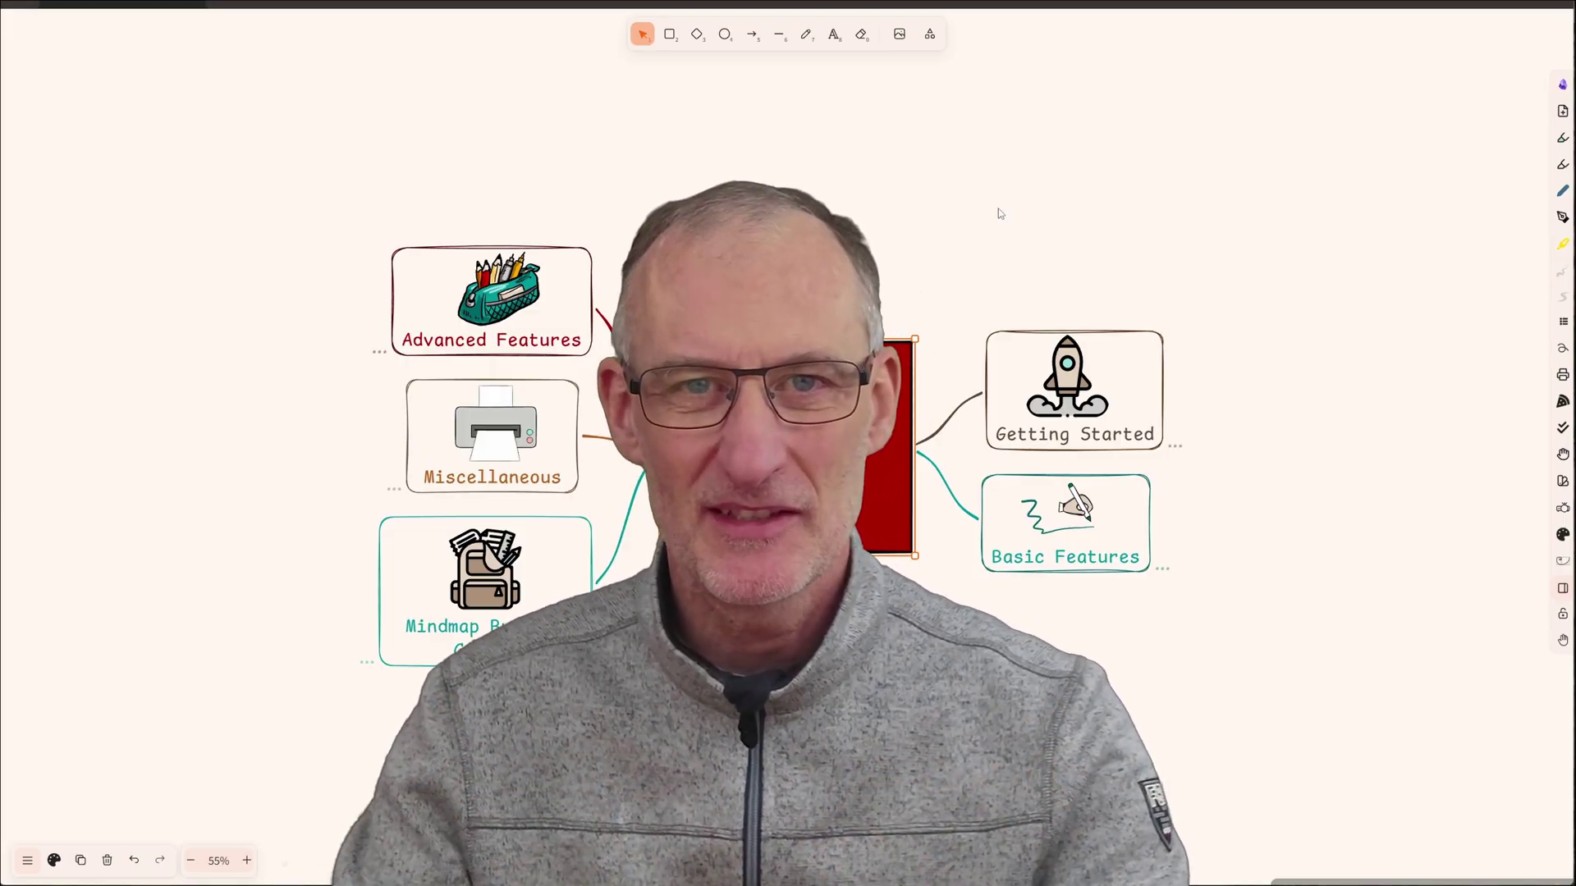
- Unfold the Getting Started branch one level, two levels and completely, and fold the whole branch back
key(alt+Right)
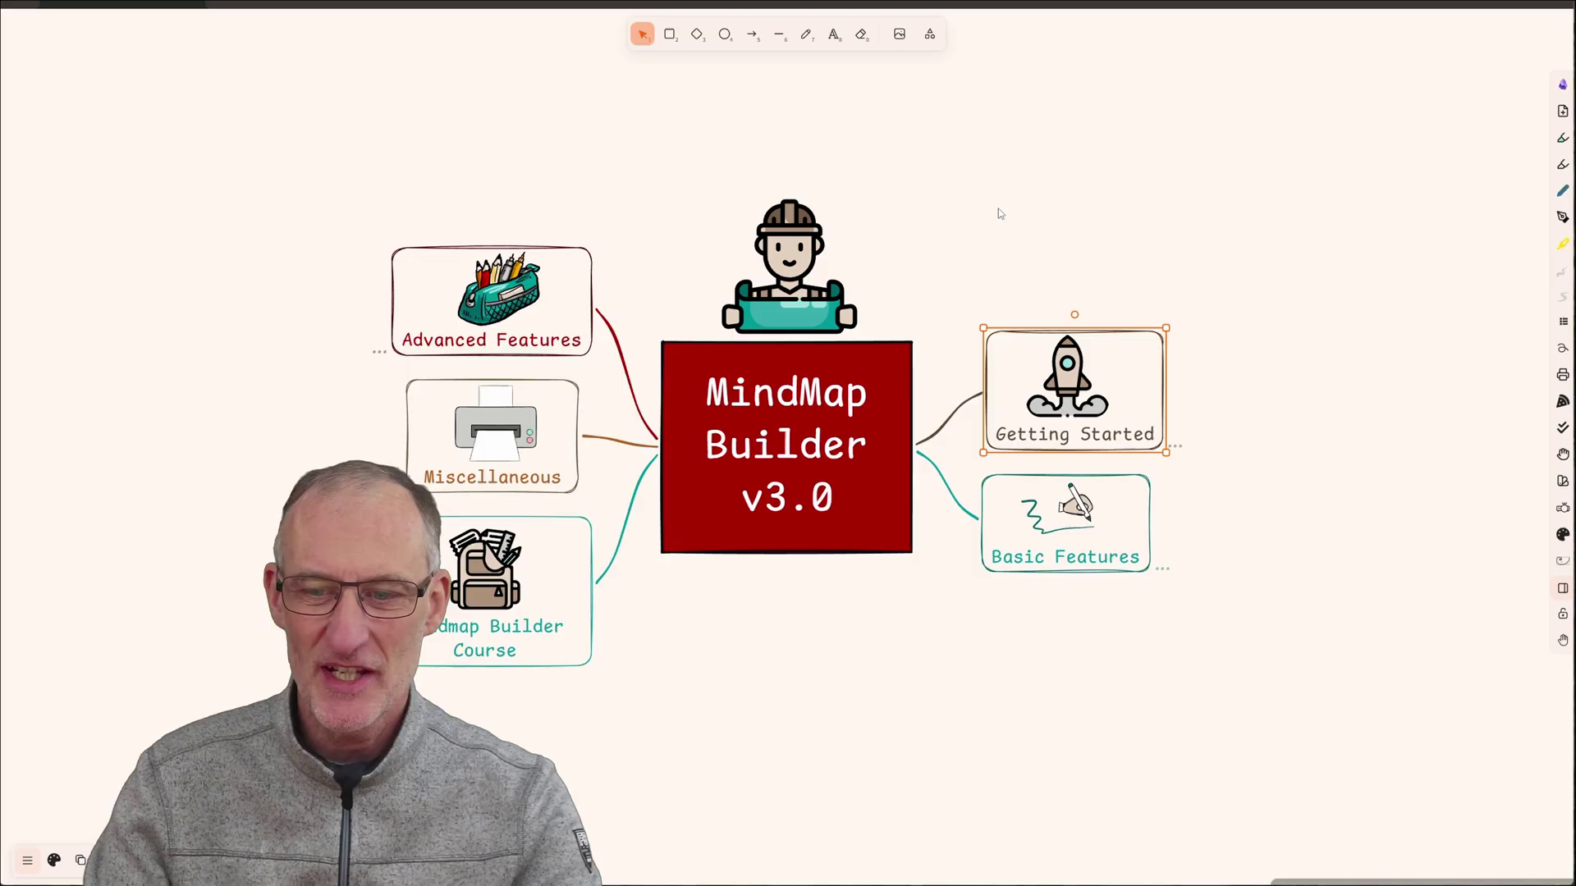
key(alt+Right)
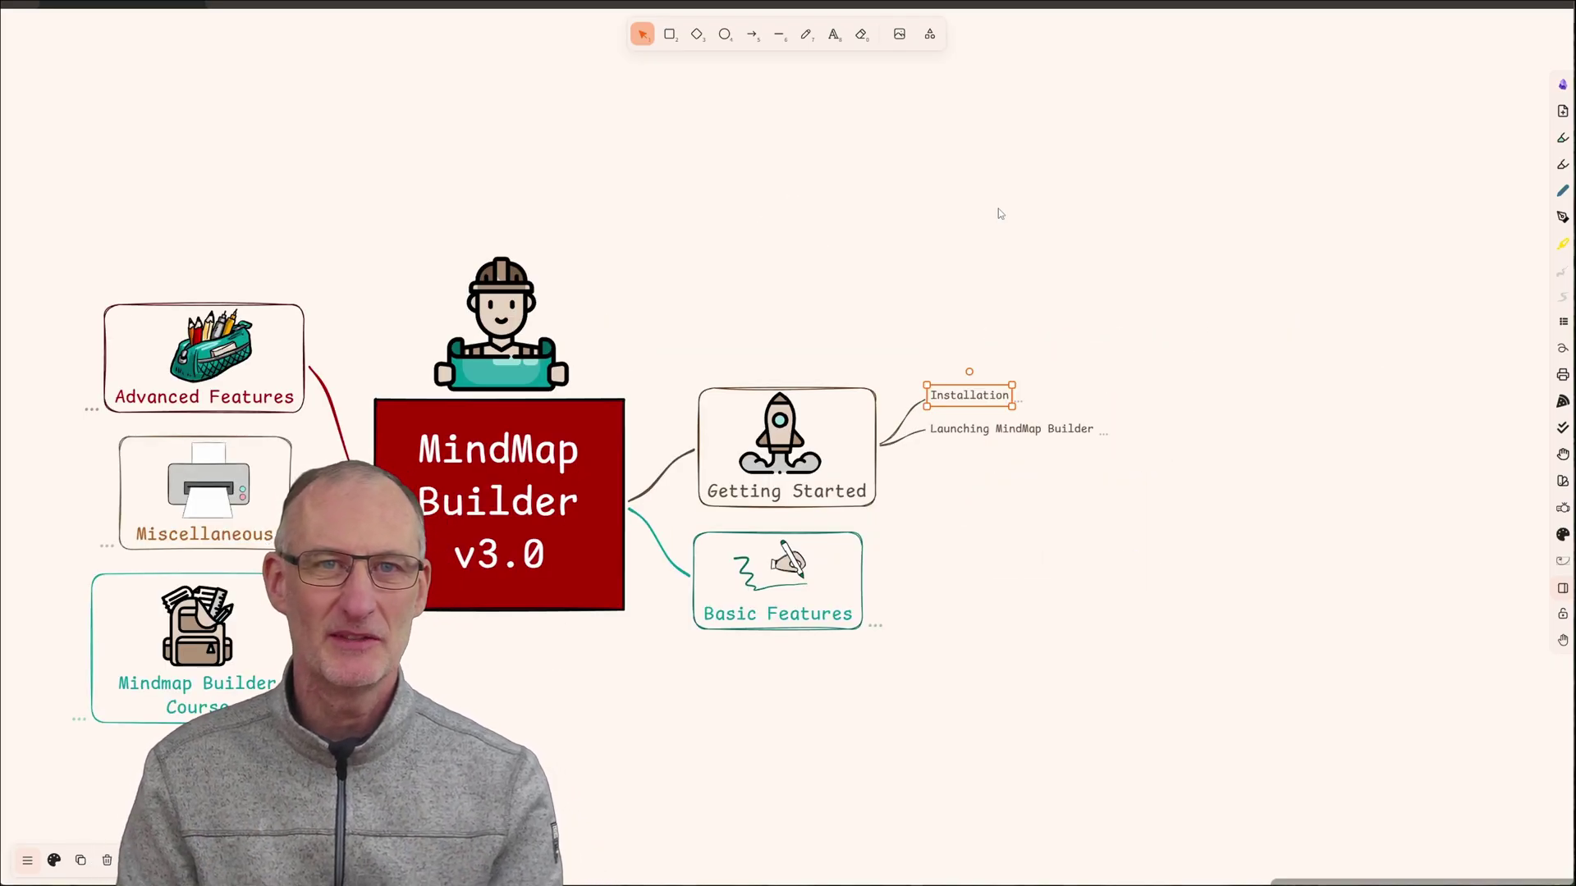
key(alt+Left)
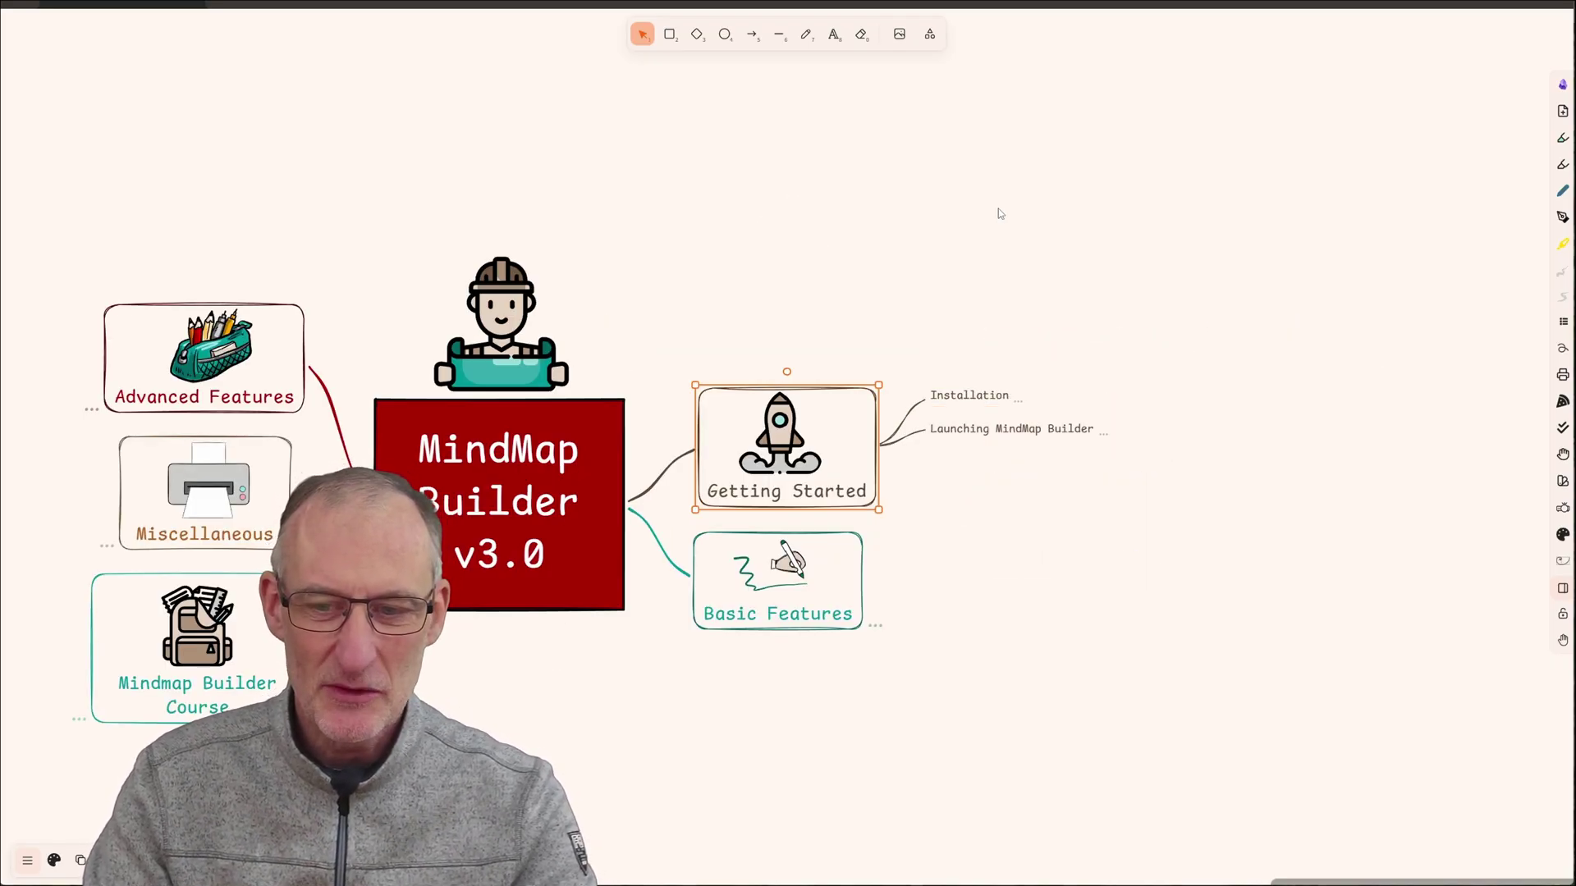
key(alt+2)
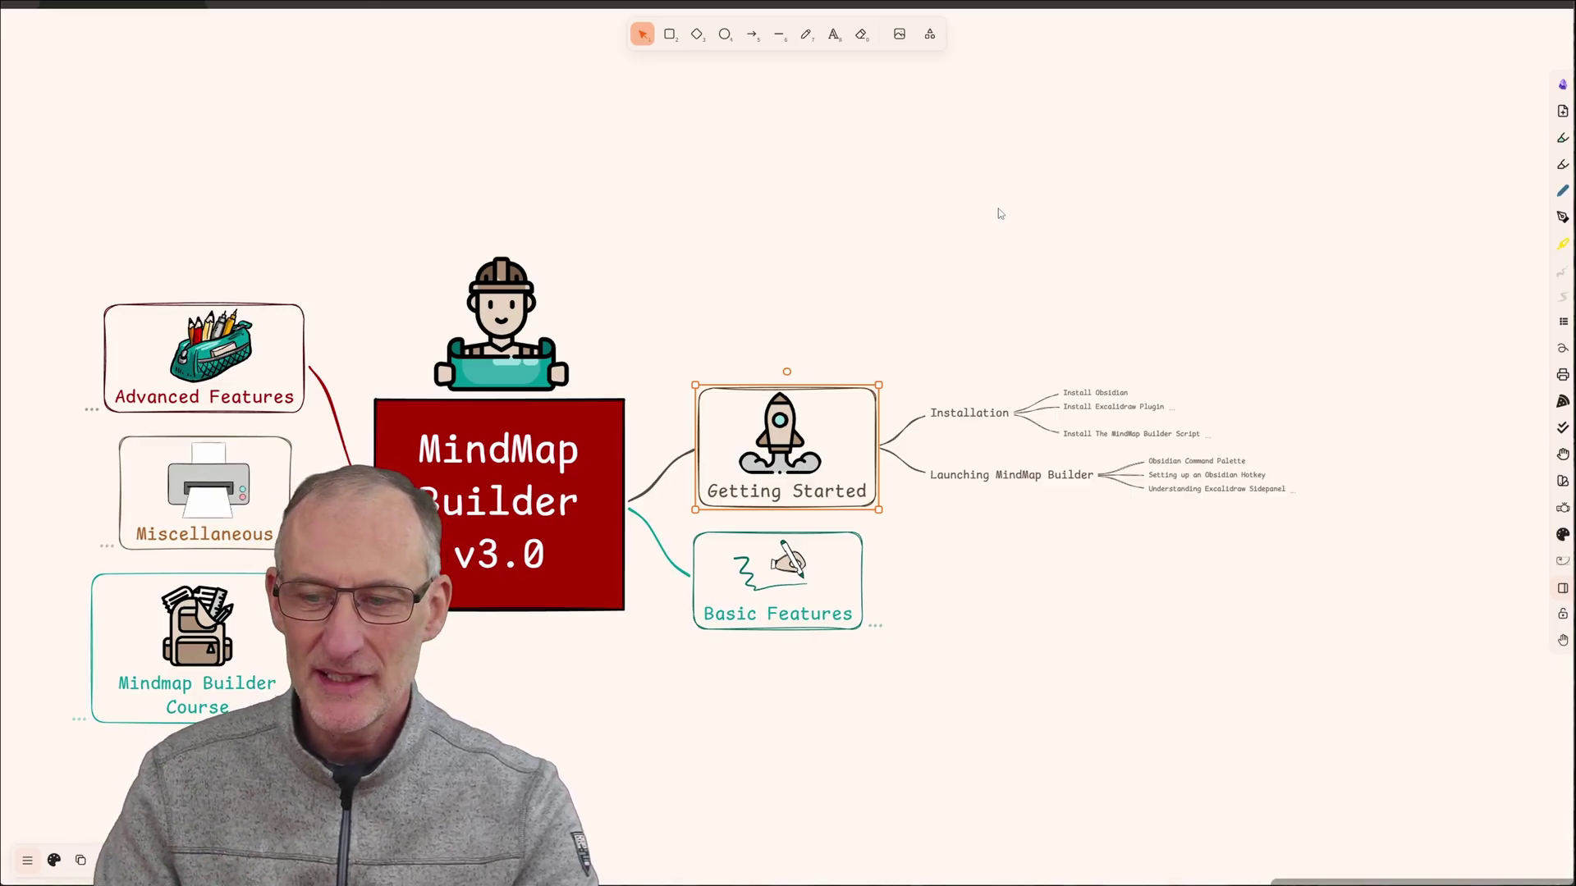
key(alt+shift+period)
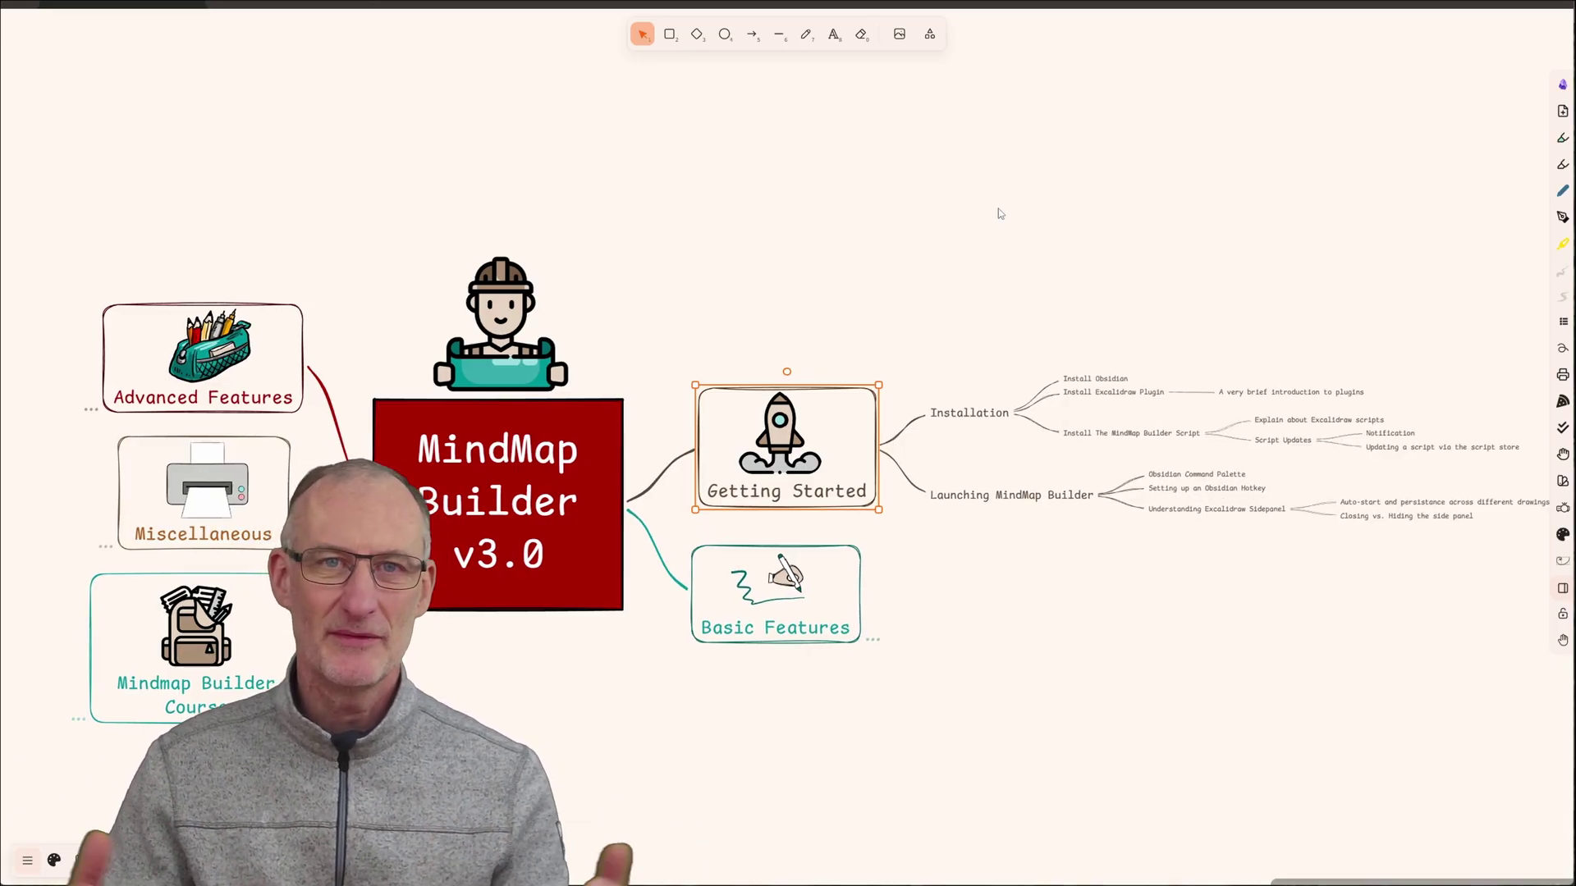
key(alt+shift+comma)
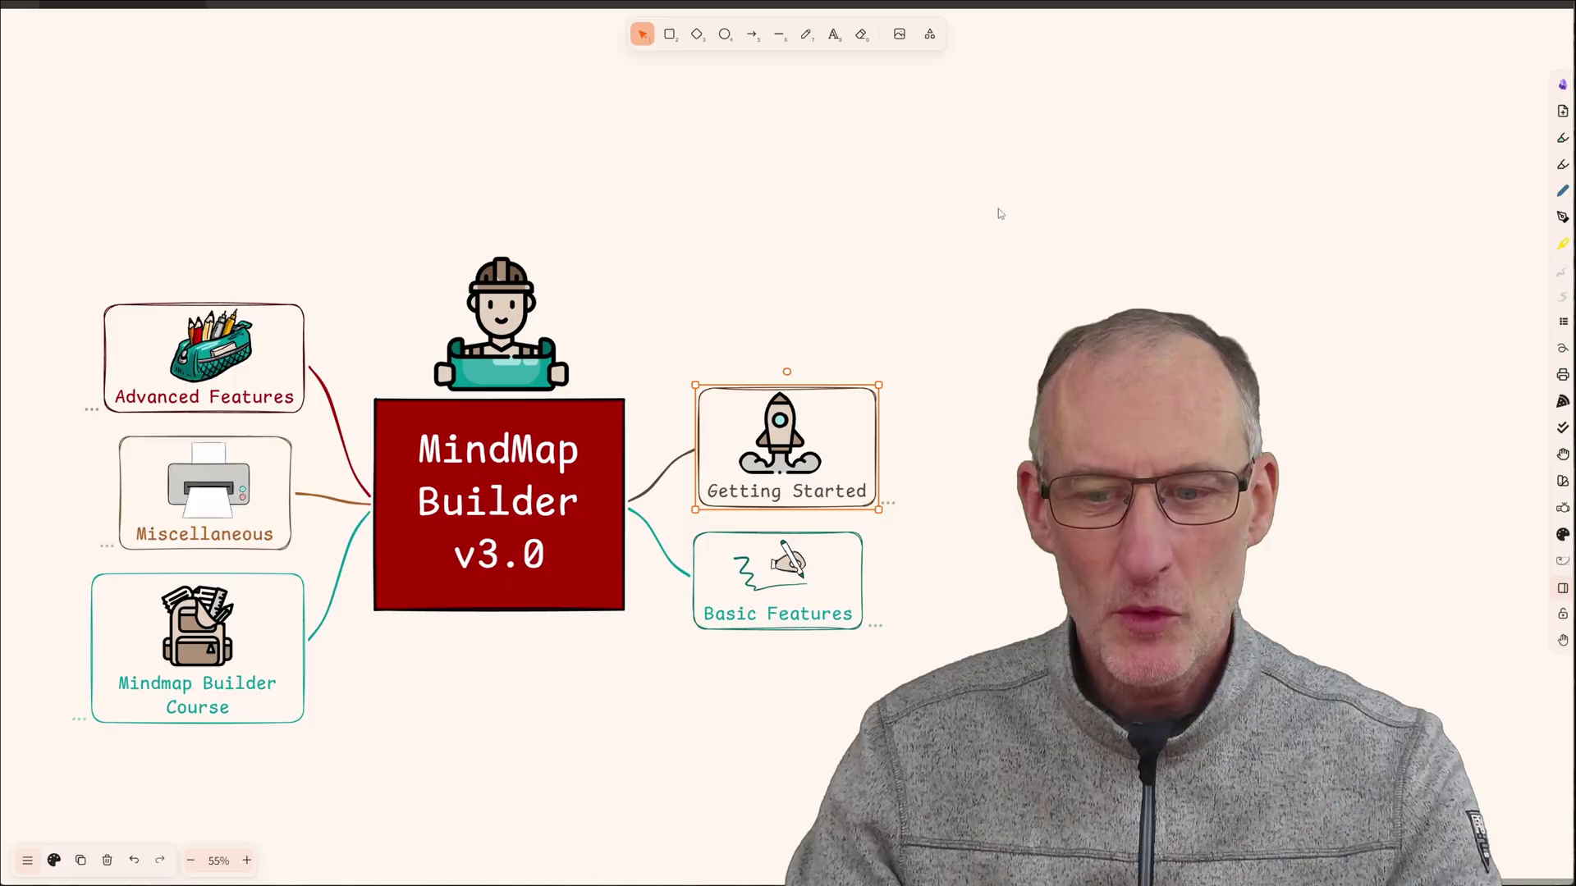
- Unfold the Getting Started and Basic Features branches and select The Input Interface node
key(alt+Right)
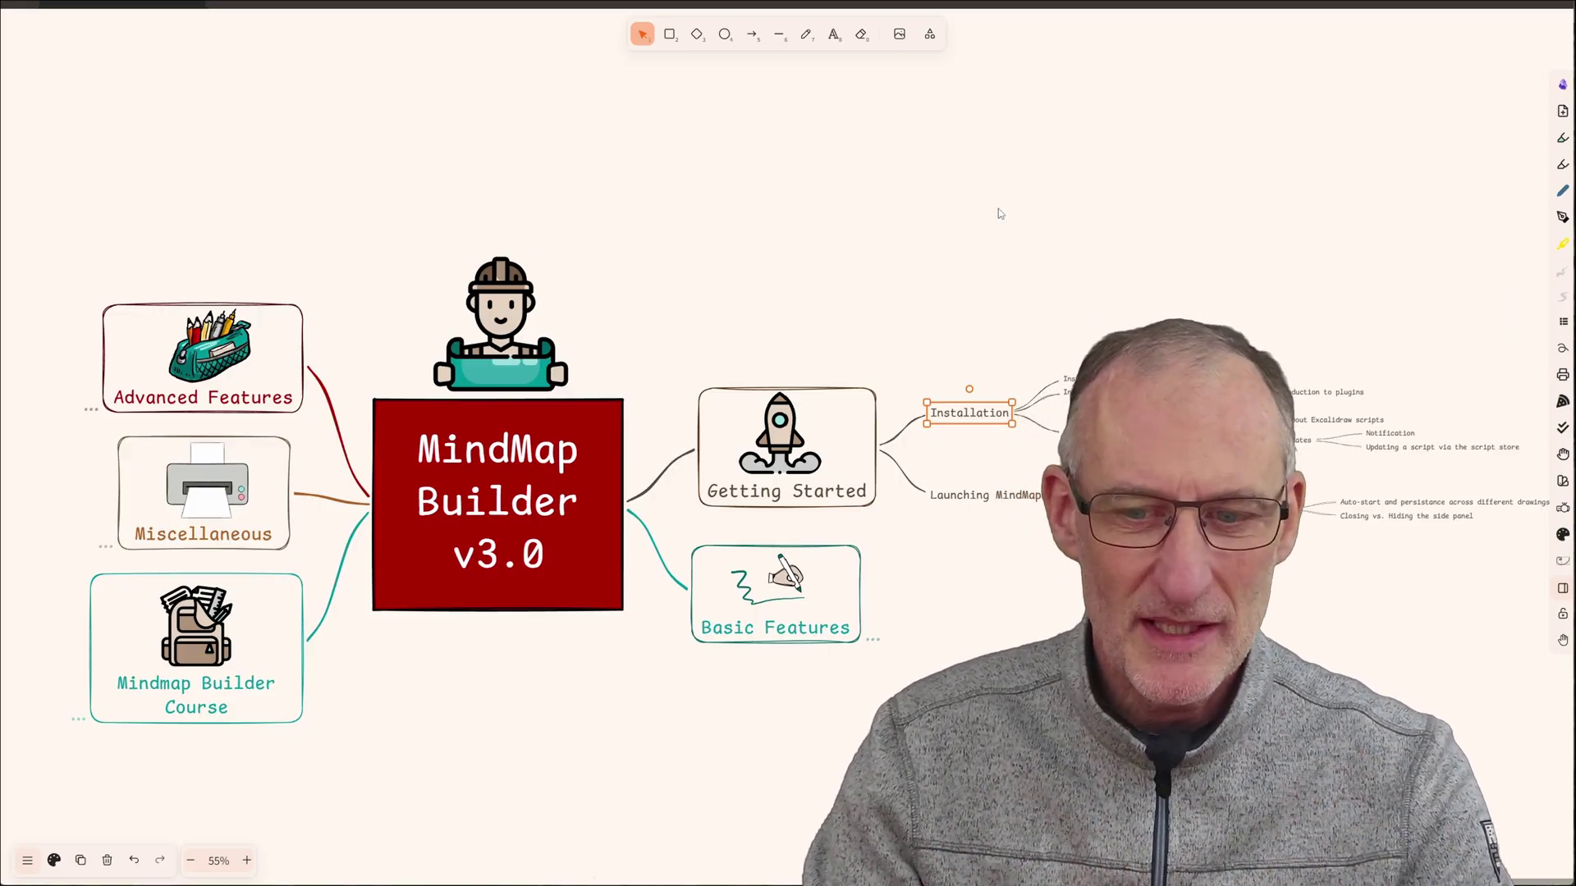
key(alt+Left)
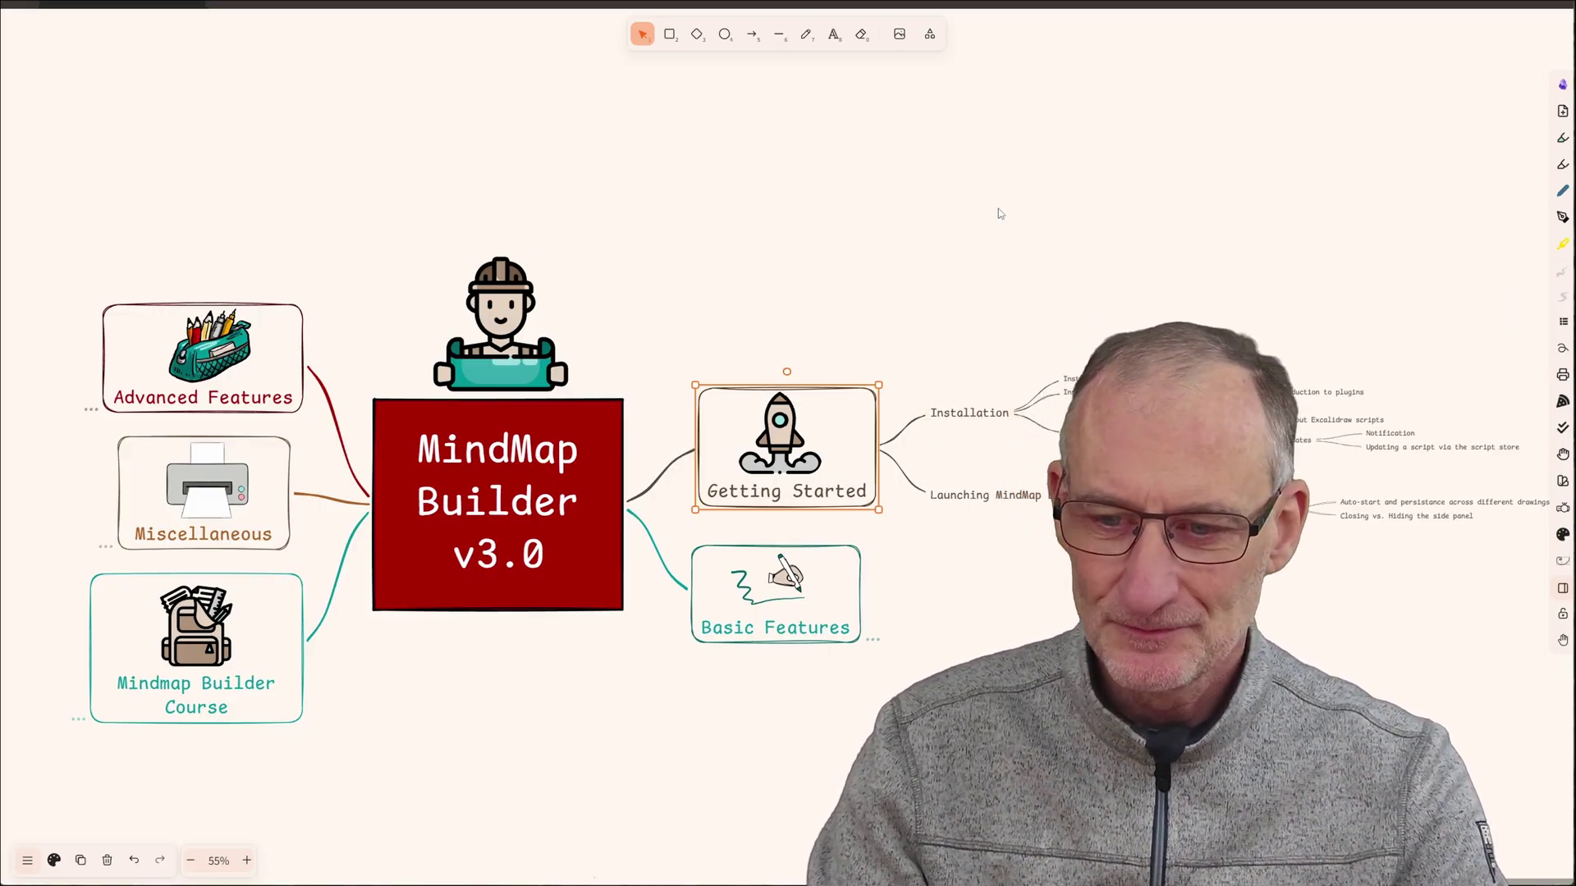
key(alt+Down)
key(alt+Right)
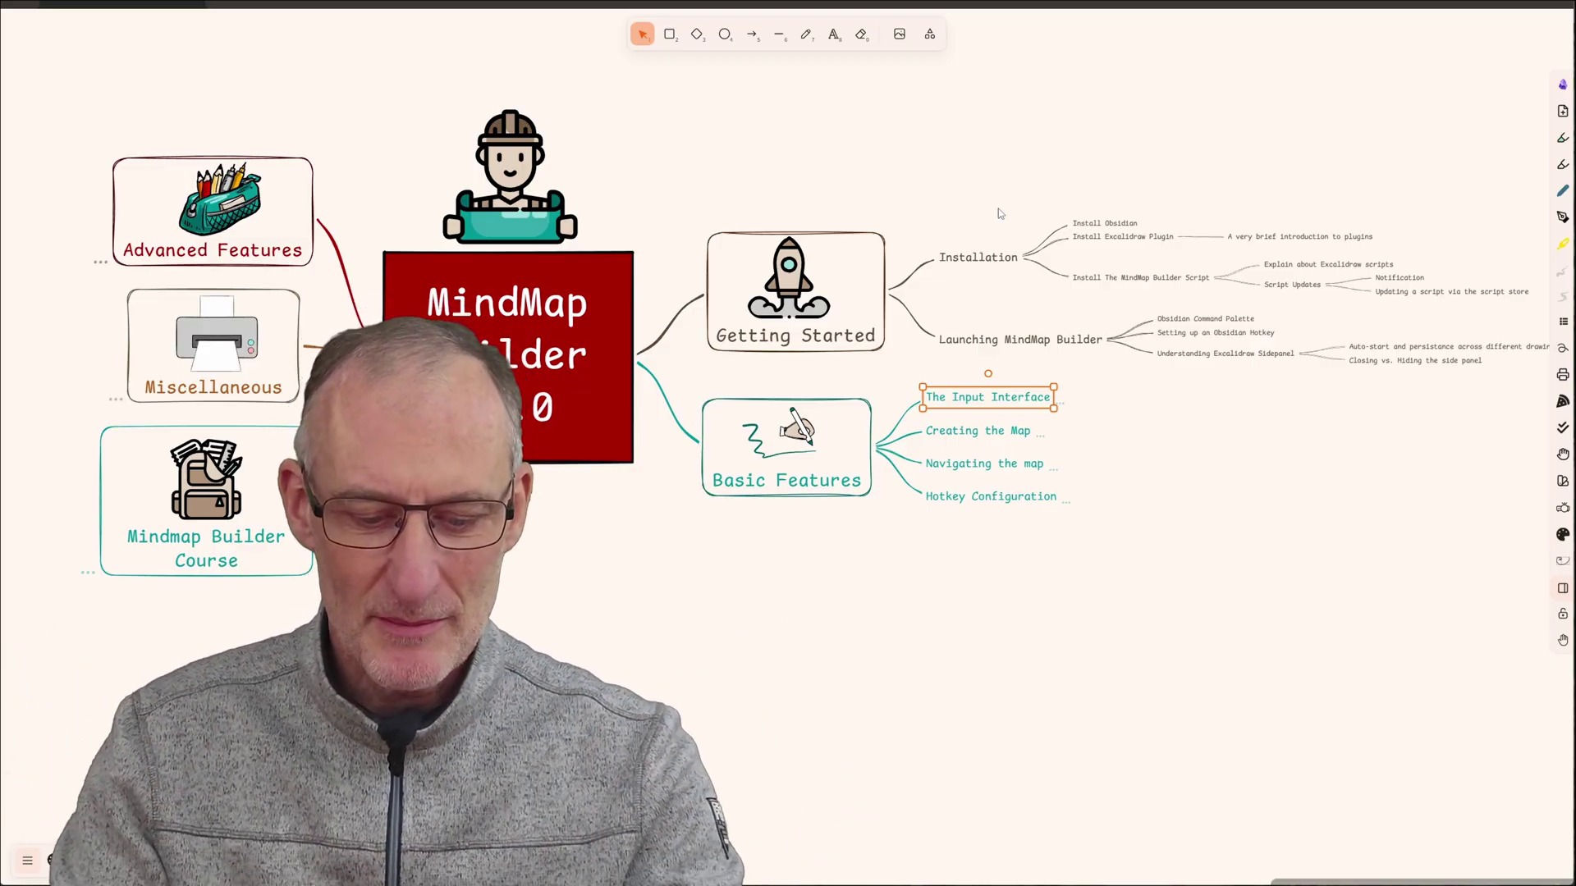
- Open Mind Map Builder with its input field undocked as a floating bar and expand the bar's additional commands
key(alt+m)
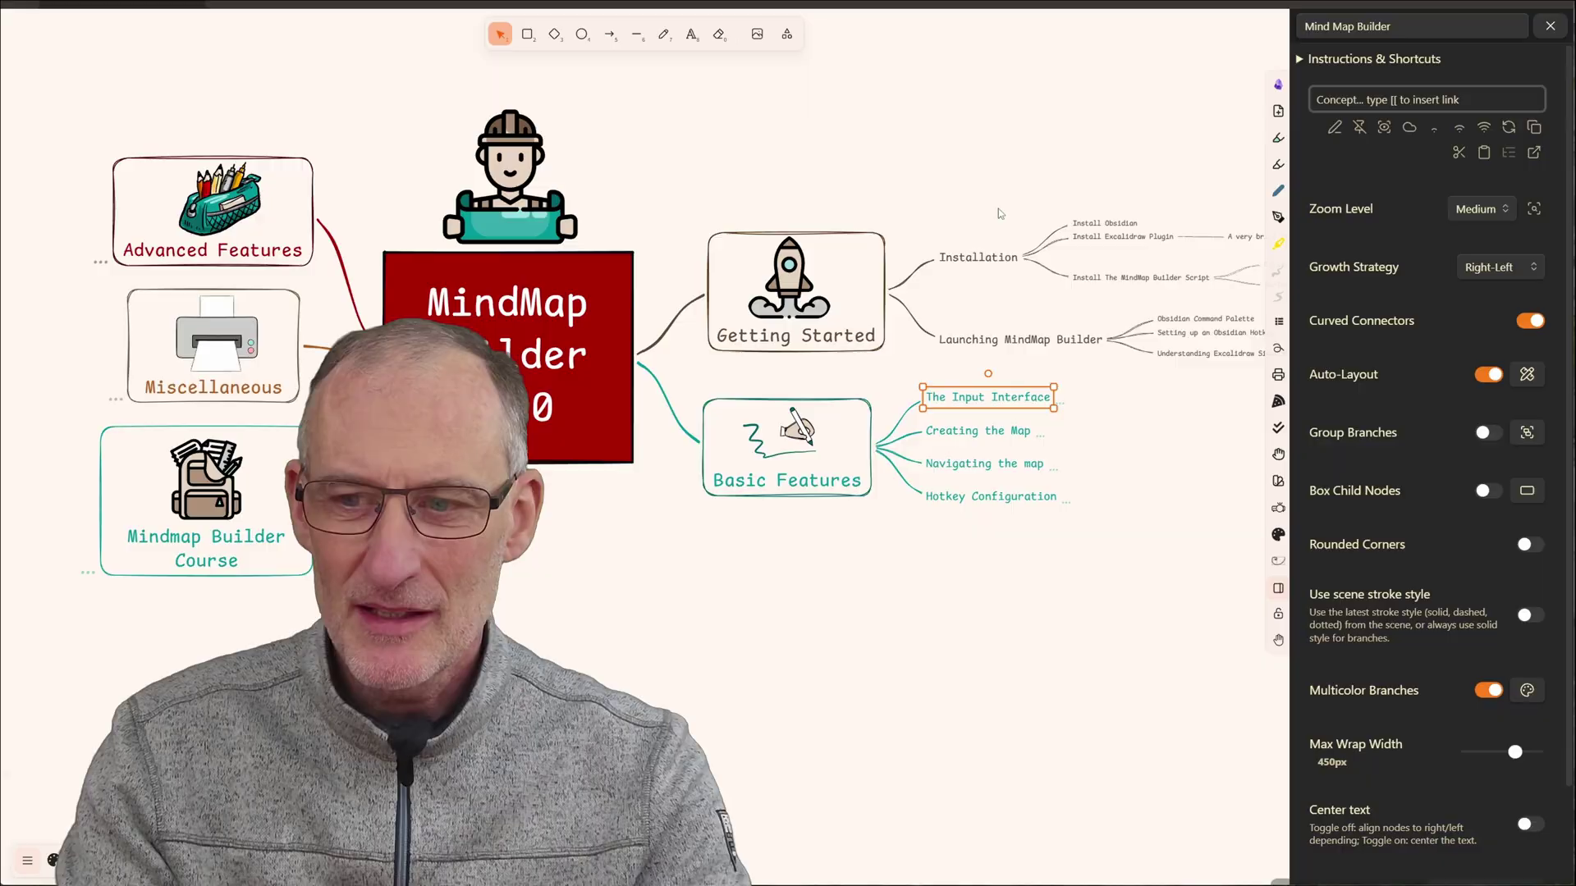
key(shift+Return)
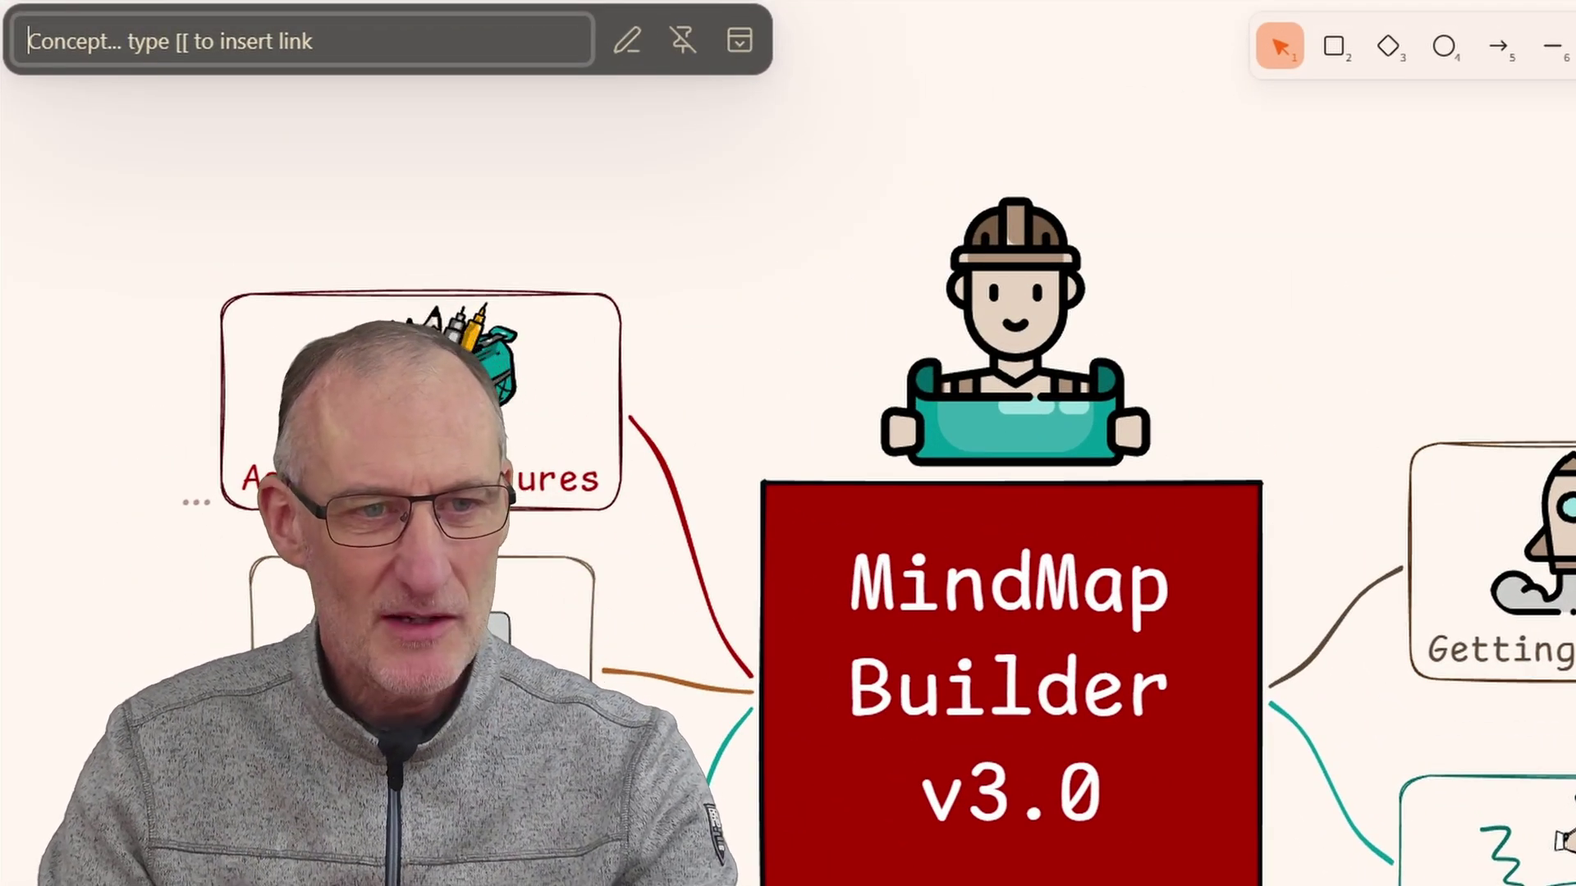
key(Tab)
key(Tab)
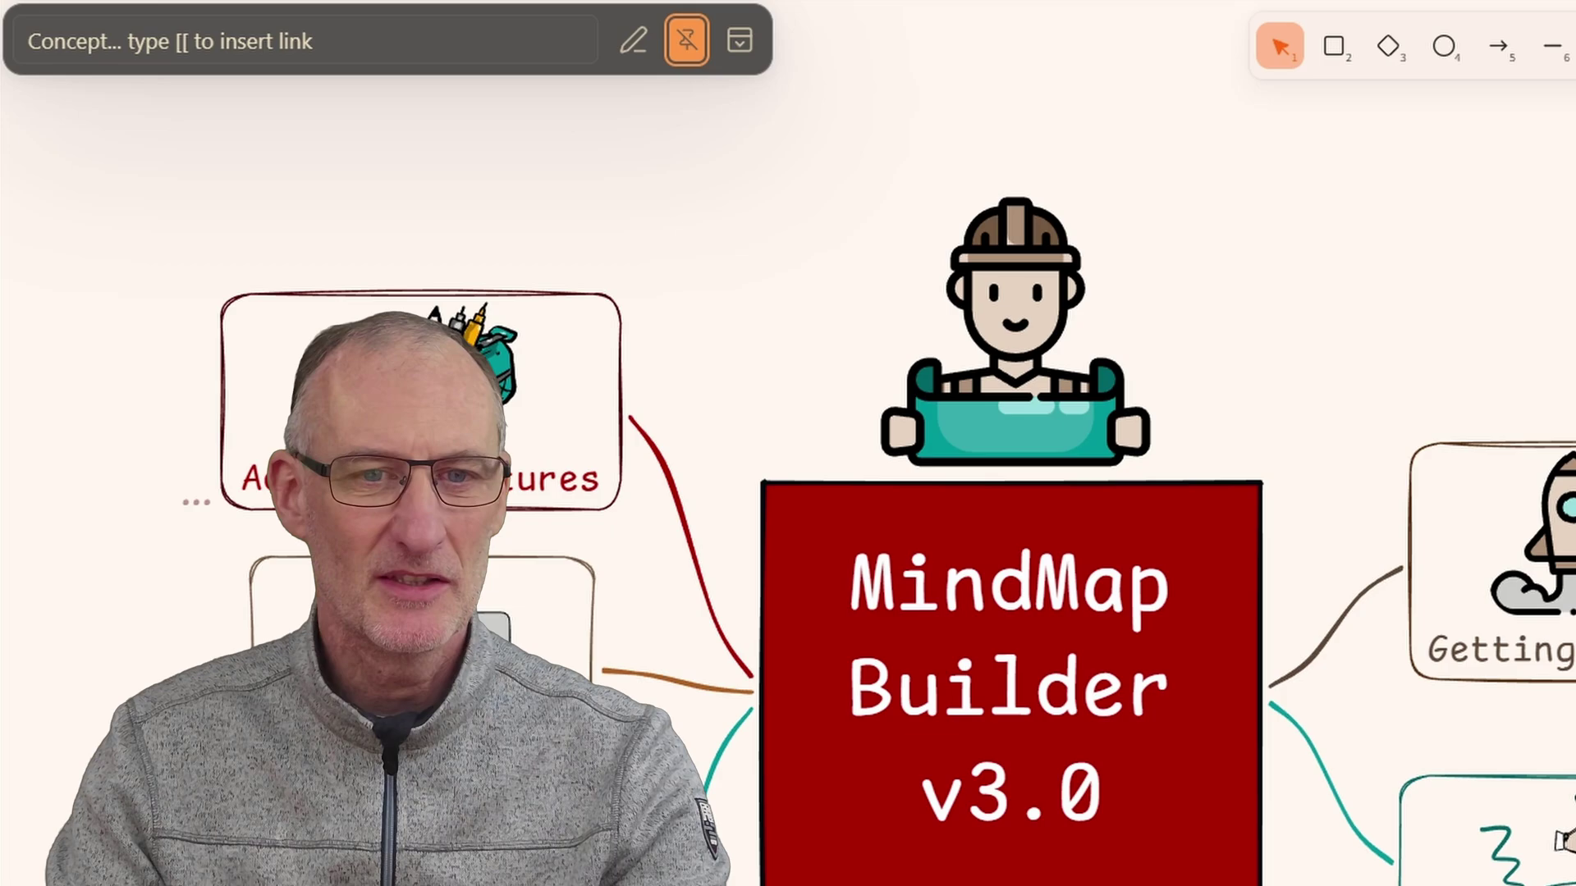
key(Tab)
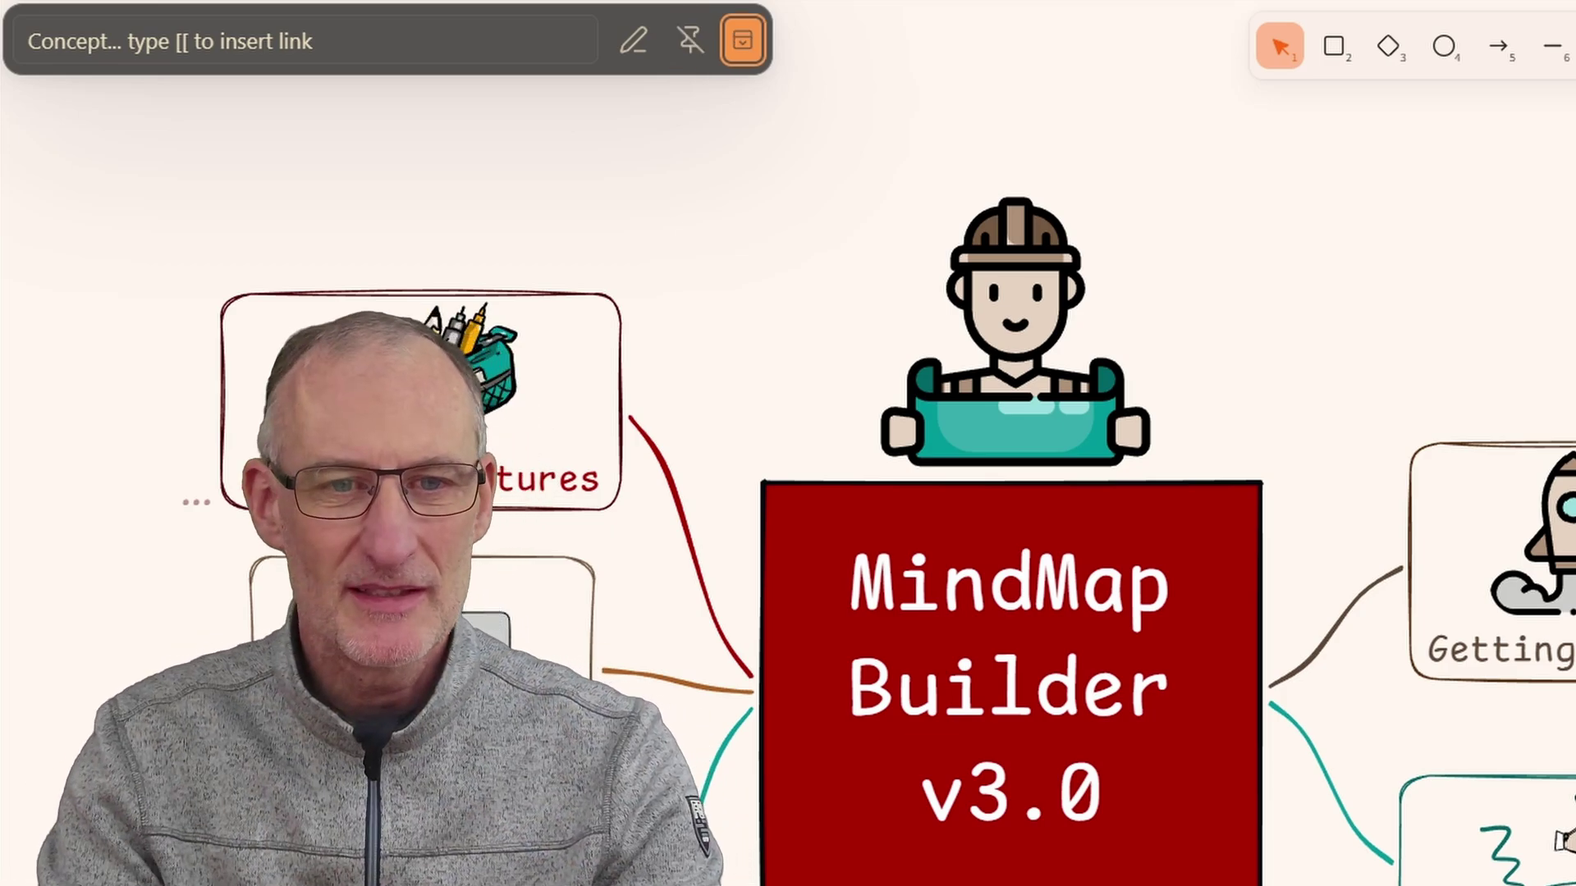
key(Return)
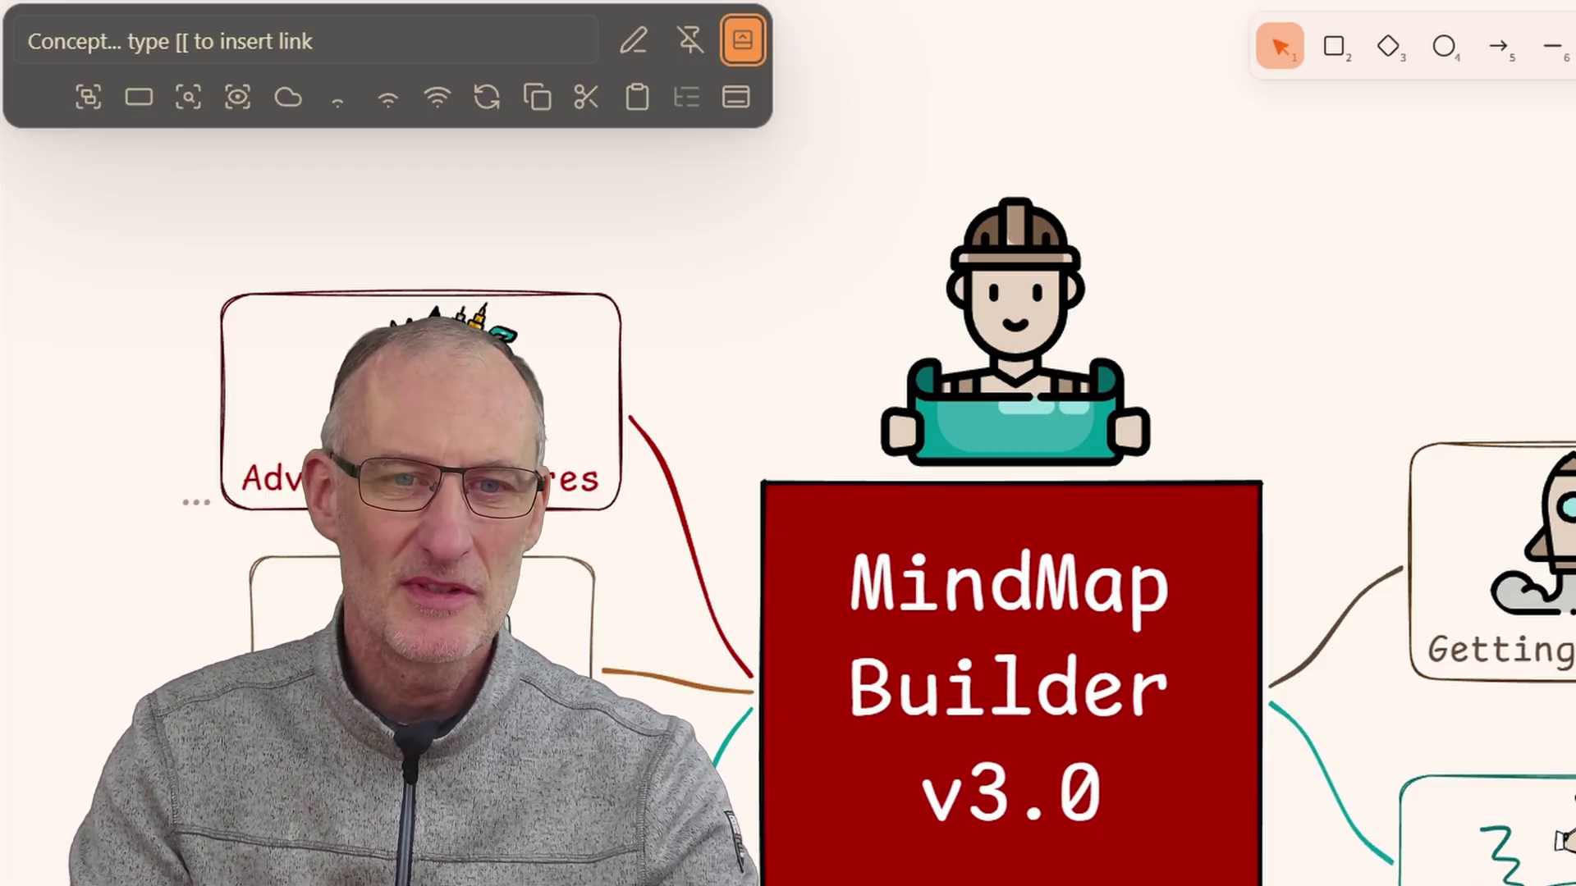
- Return to the floating bar's expand control and collapse the additional commands
key(Tab)
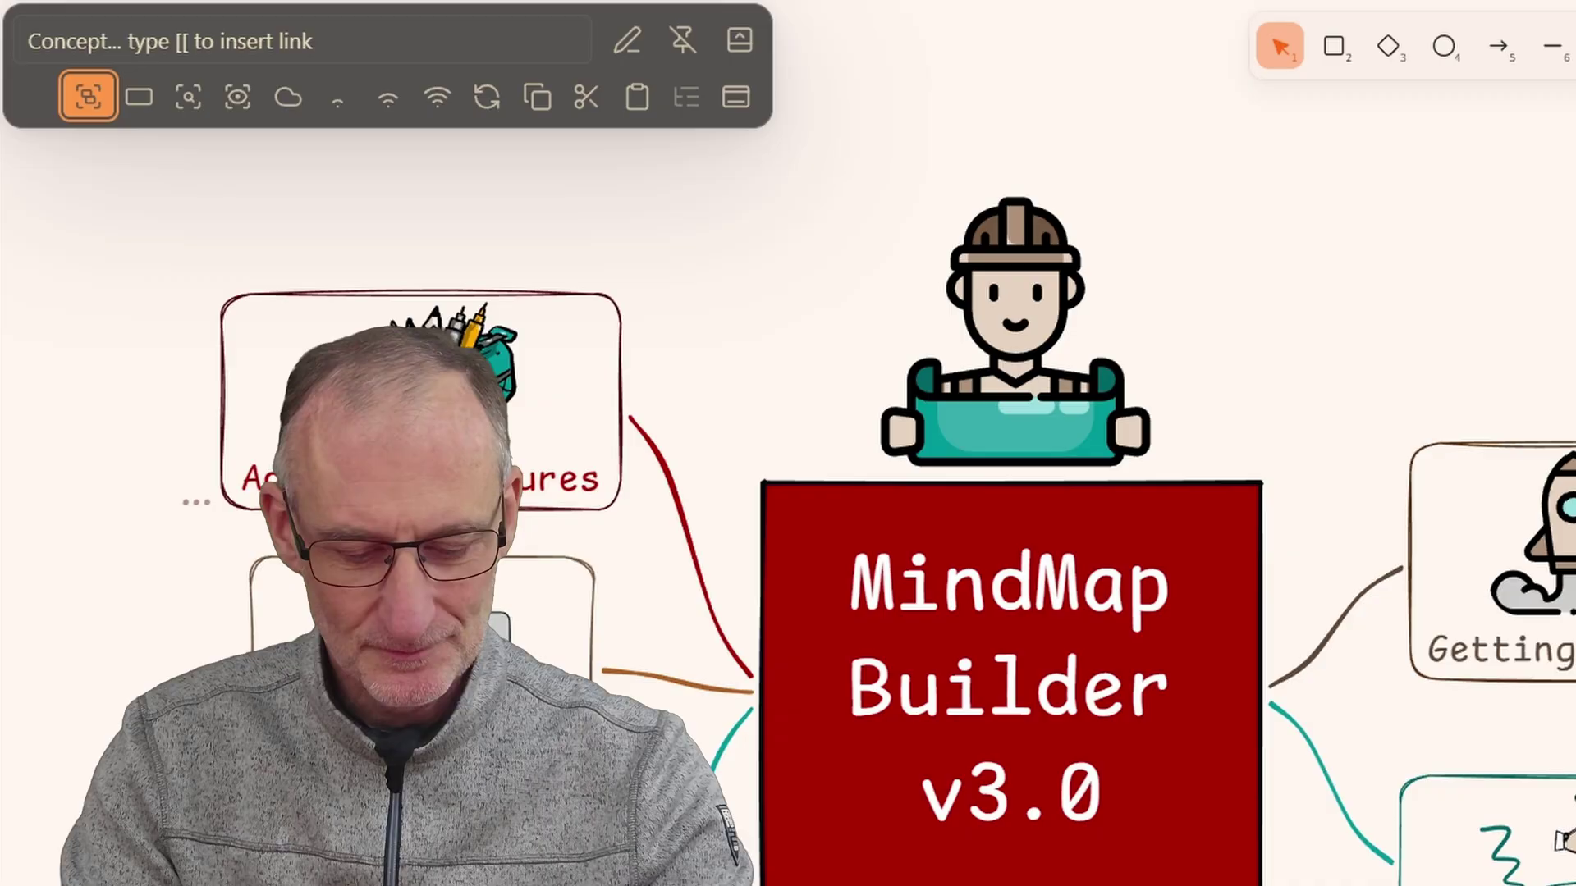
key(shift+Tab)
key(shift+Tab)
key(shift+Tab)
key(shift+Tab)
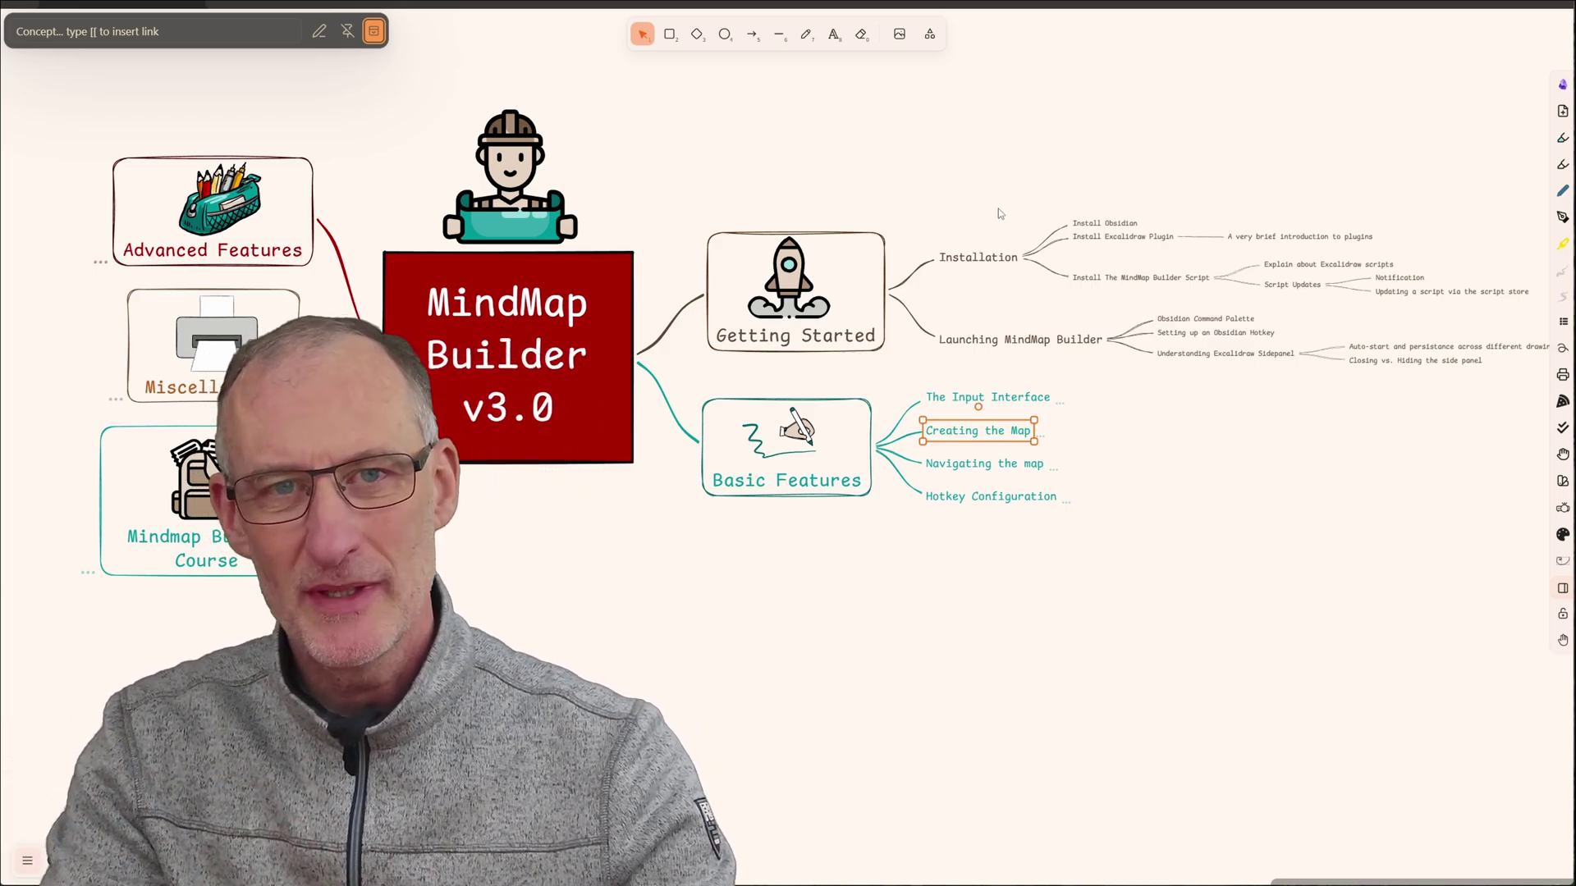
- Step through the Basic Features node and its subtopics, ending on the Hotkey Configuration node
key(alt+Down)
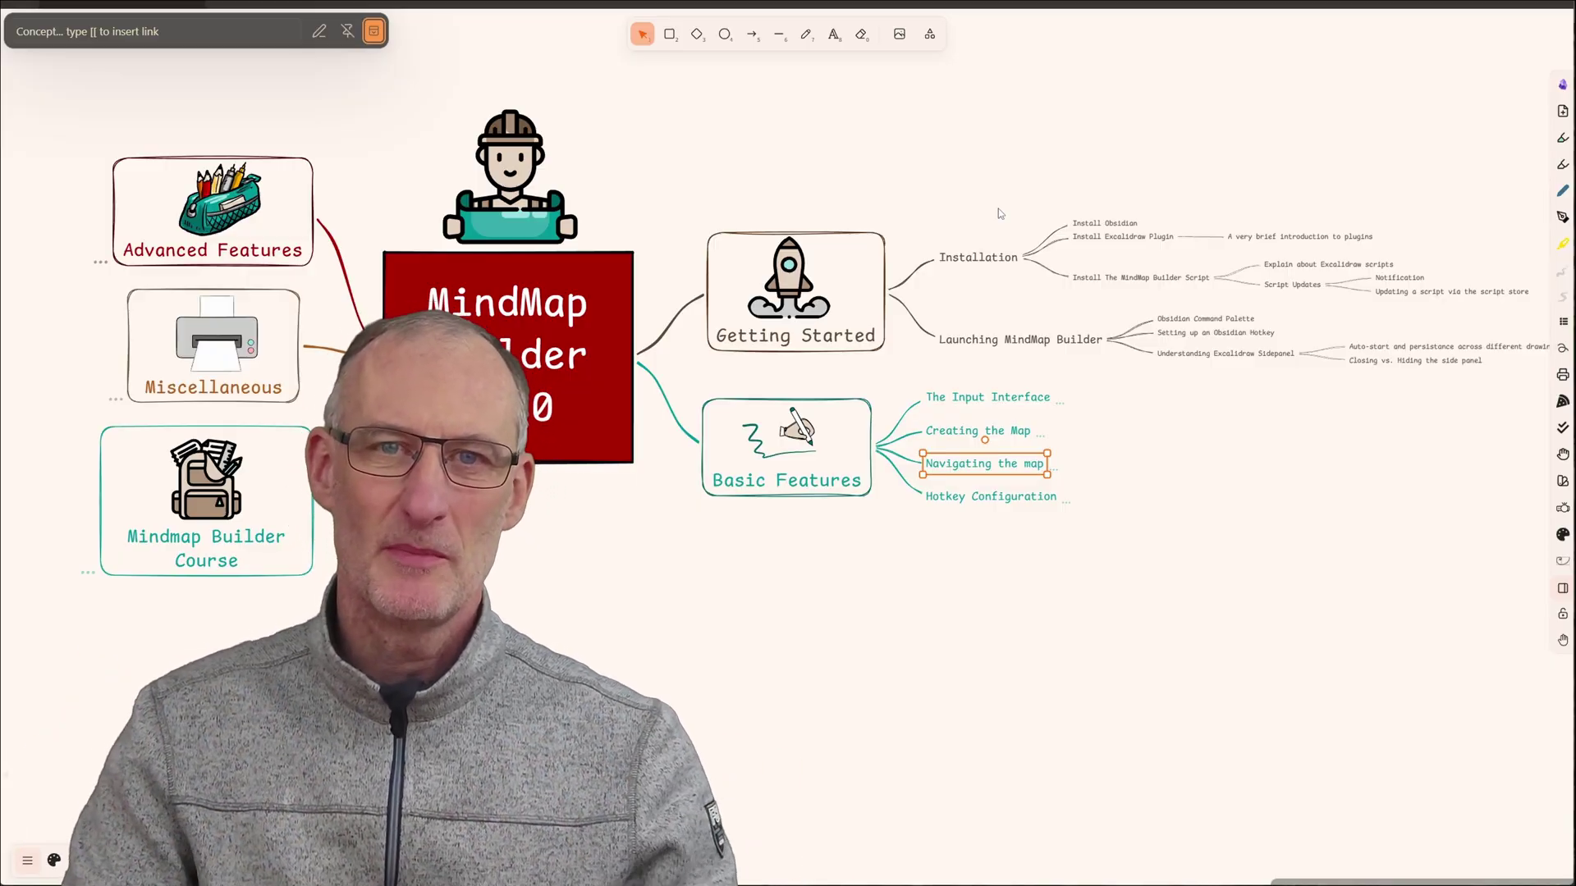
key(alt+Left)
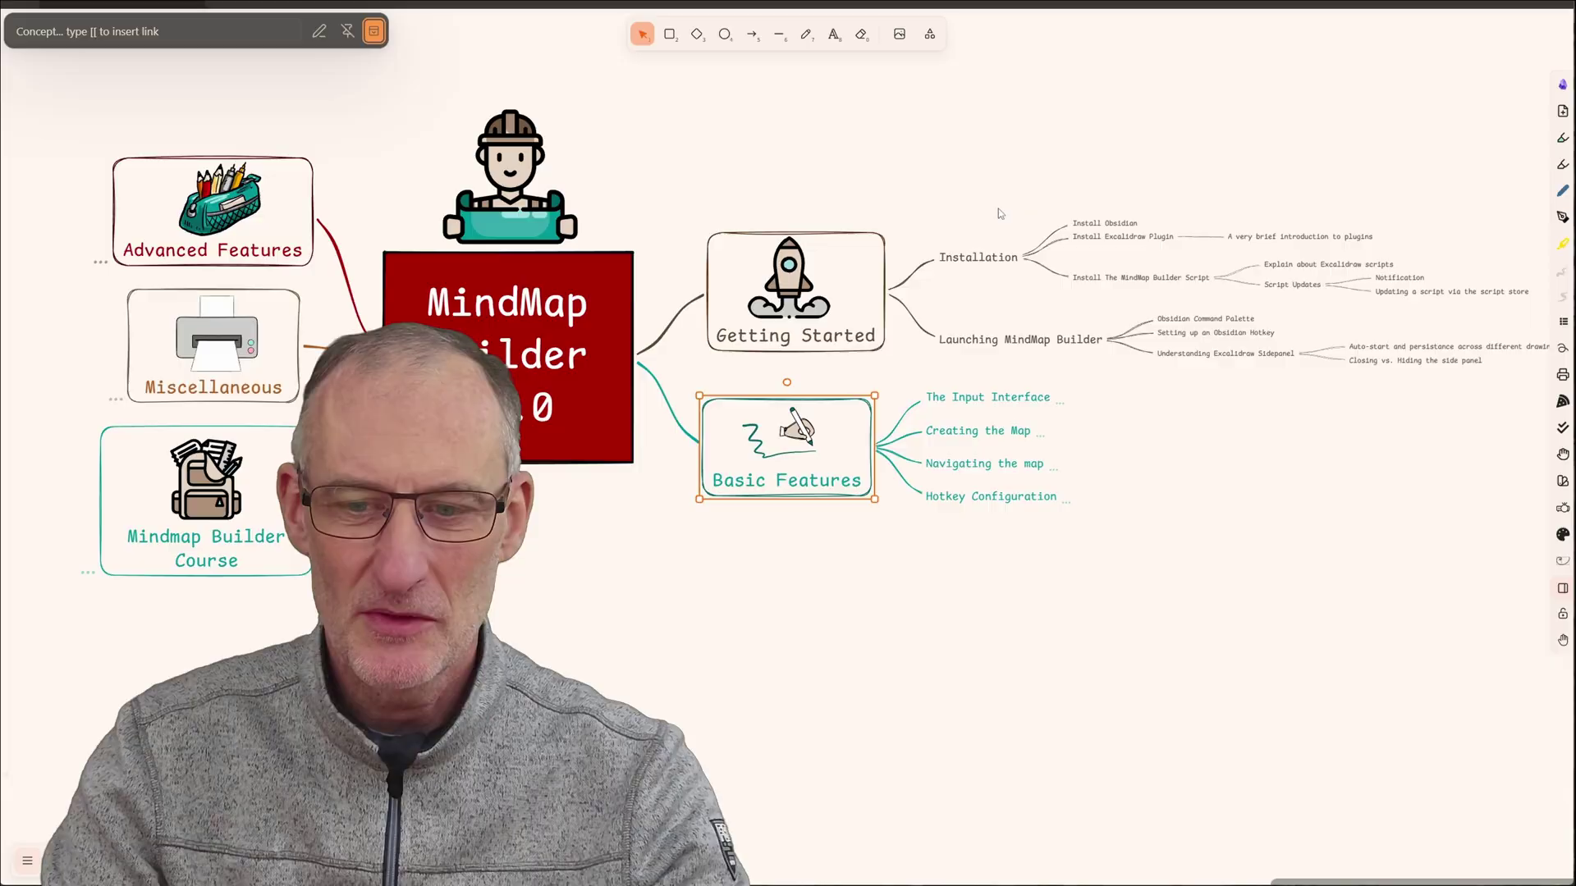
key(alt+Right)
key(alt+Down)
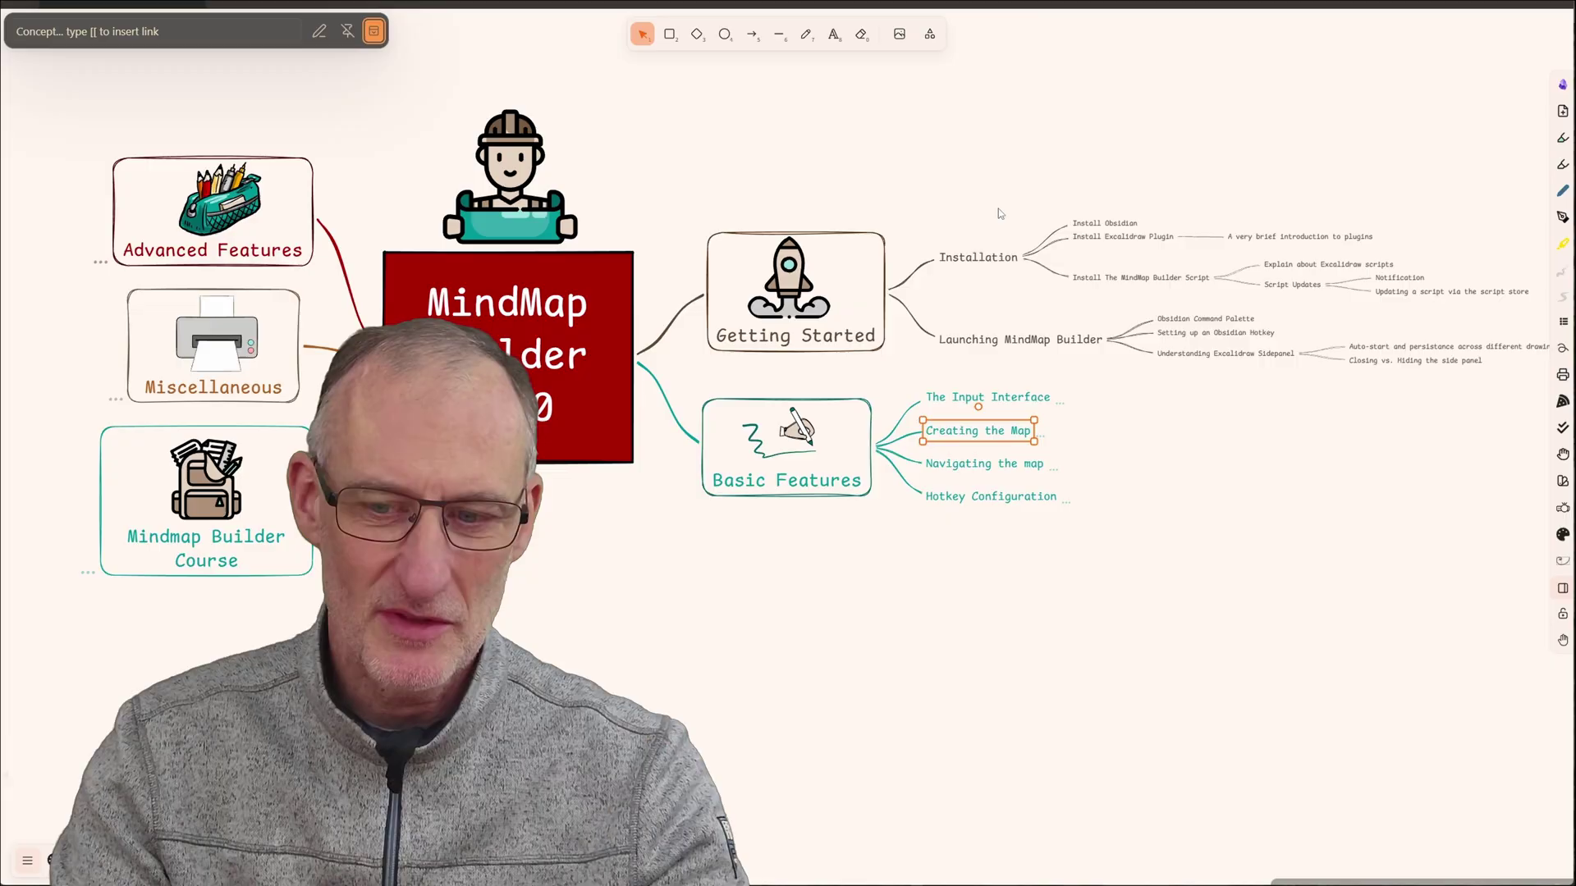
key(alt+Down)
key(alt+Down)
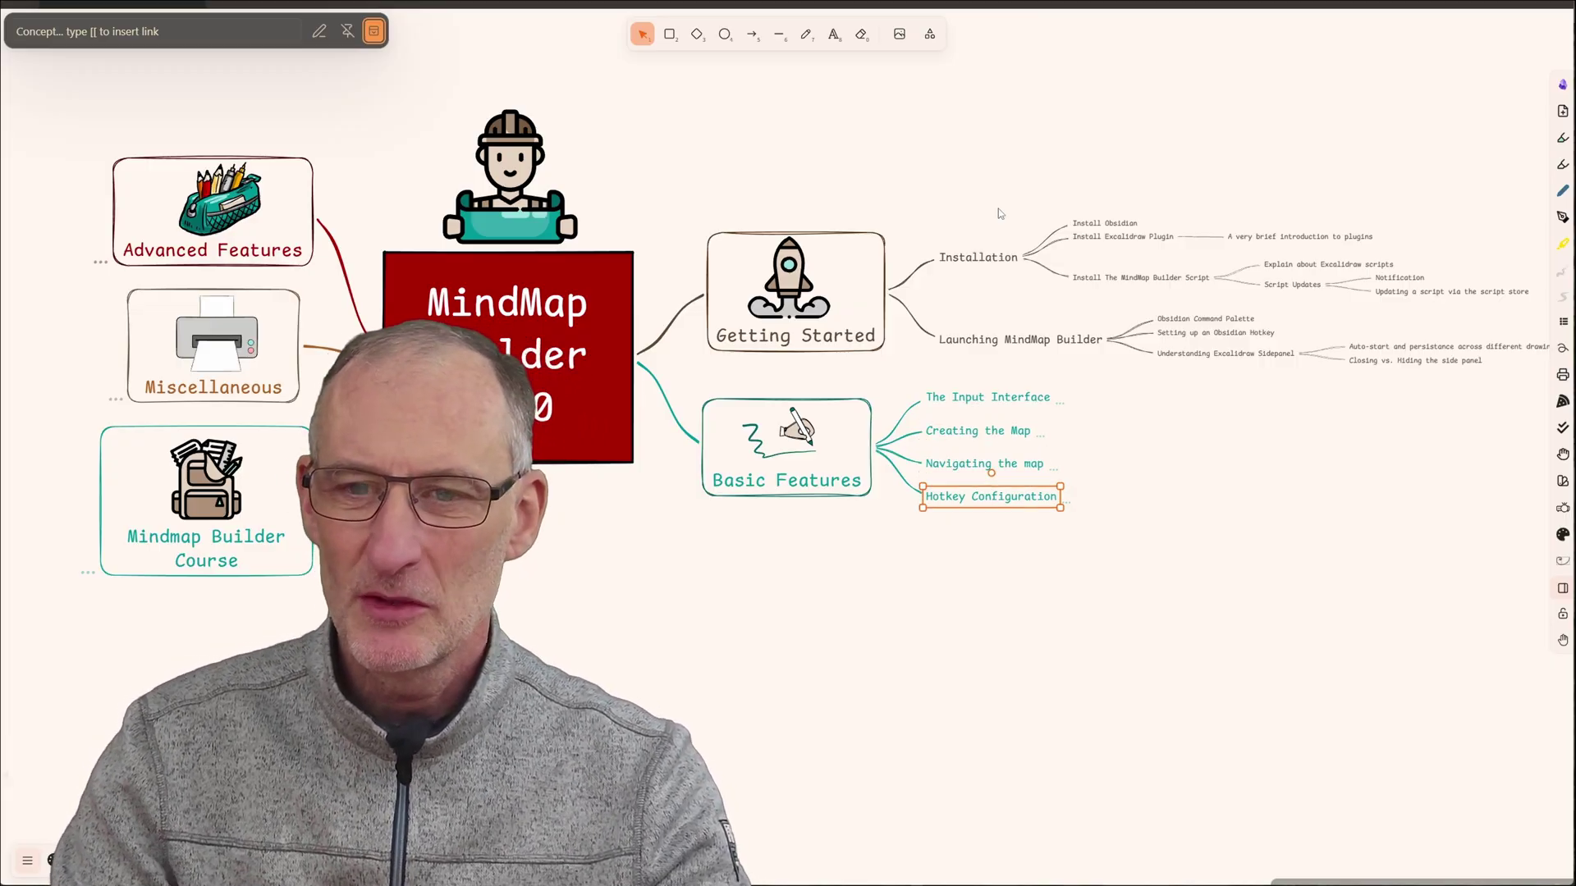
- Show the Mind Map Builder settings, expand Hotkey Configuration and examine the hotkeys and their scope settings
click(1413, 3)
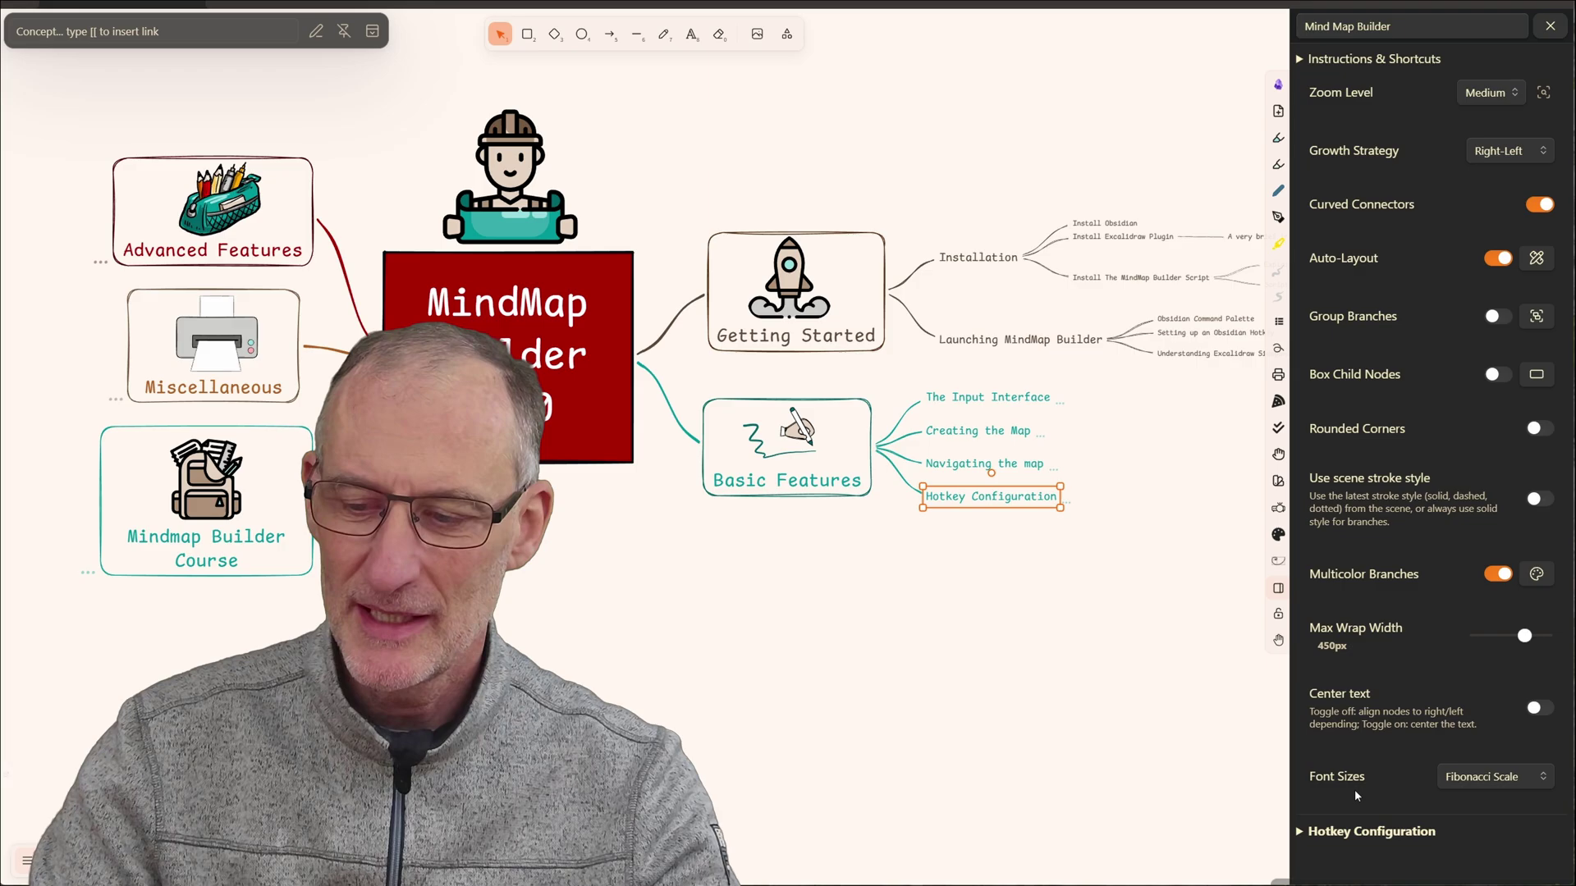
click(1356, 831)
scroll(1388, 645, down, 7)
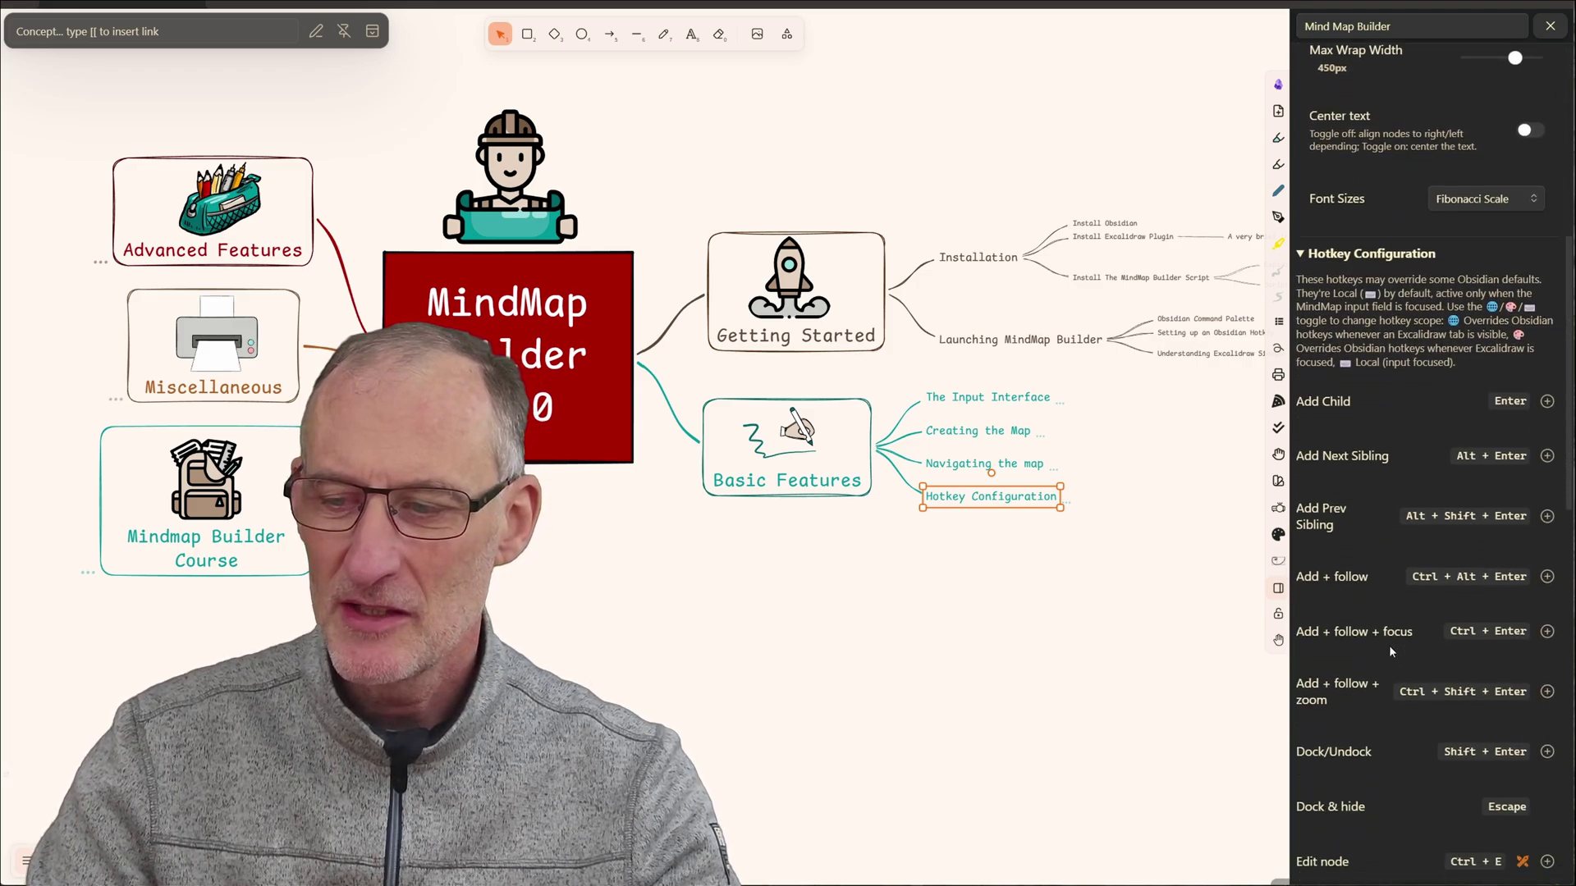
scroll(1390, 651, down, 3)
scroll(1366, 570, down, 15)
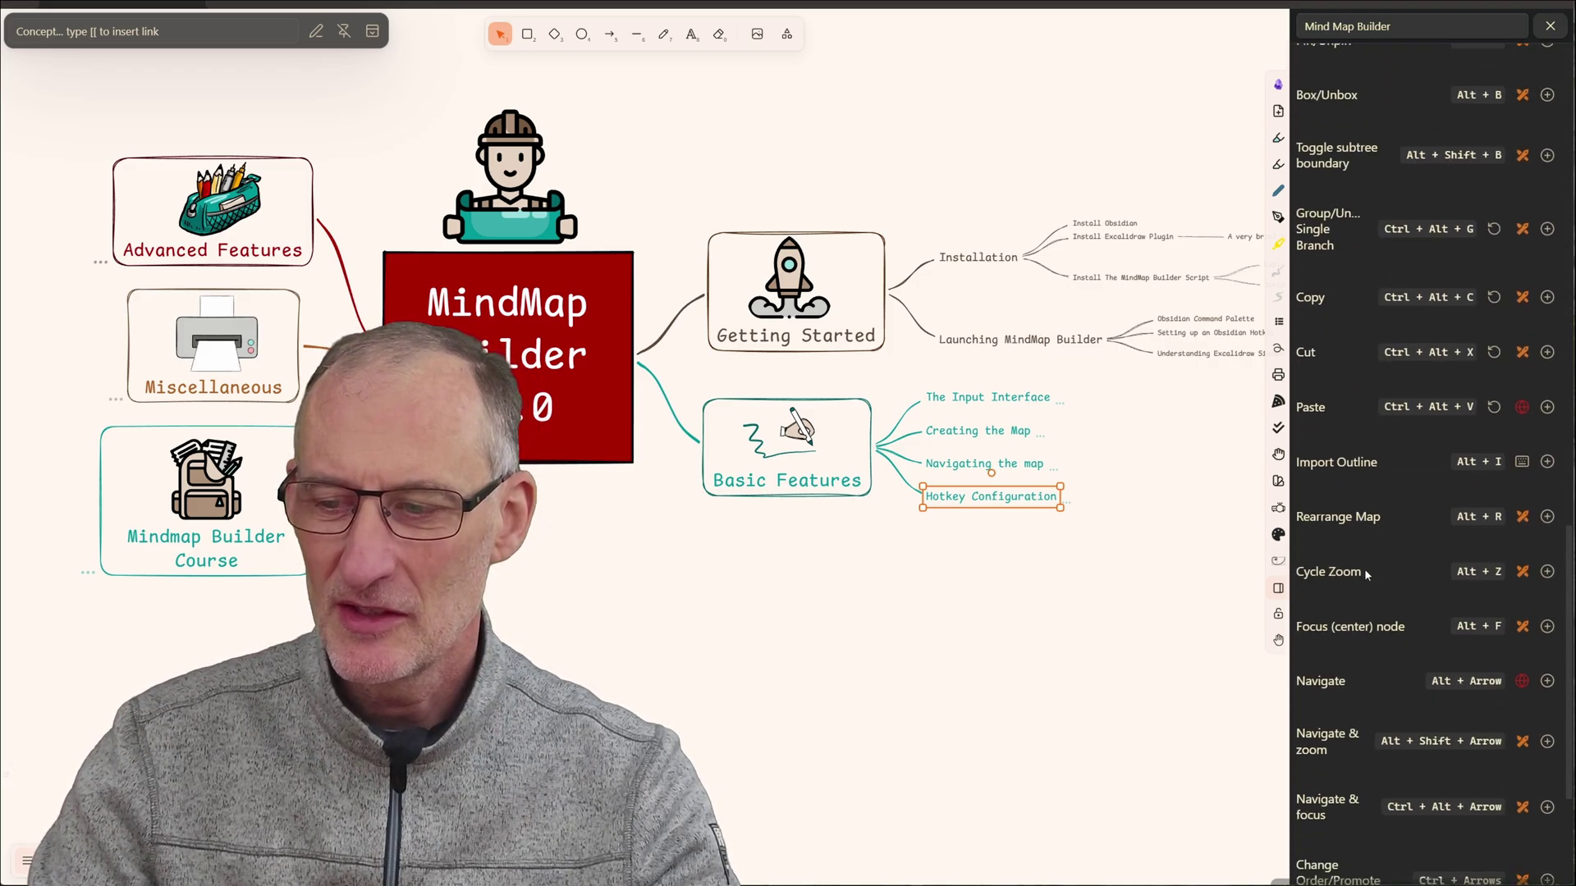
scroll(1365, 580, up, 12)
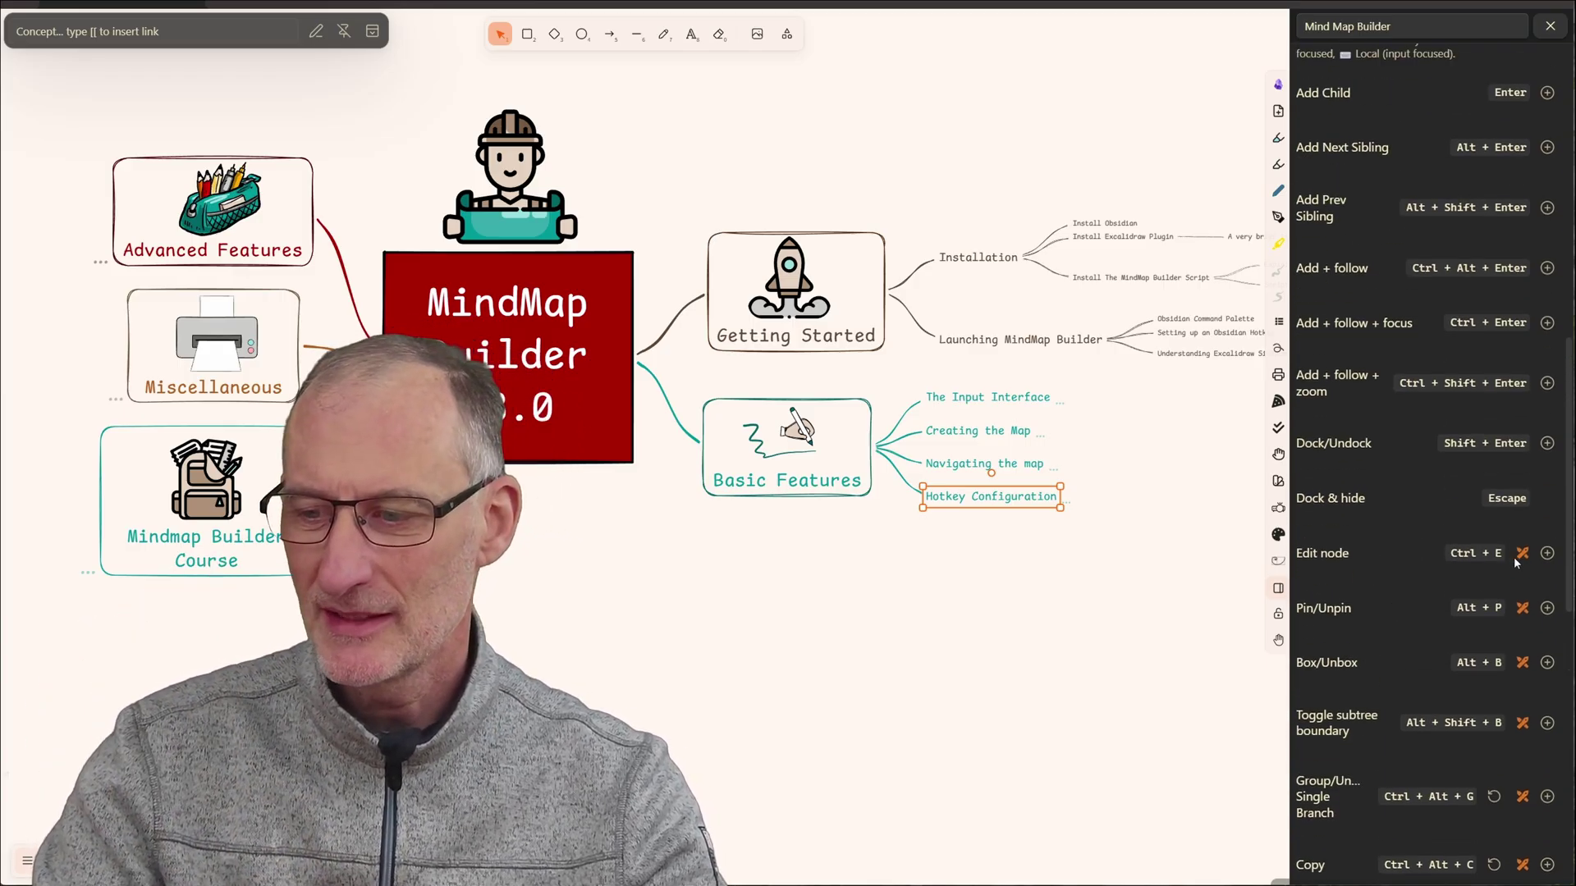
scroll(1519, 567, down, 4)
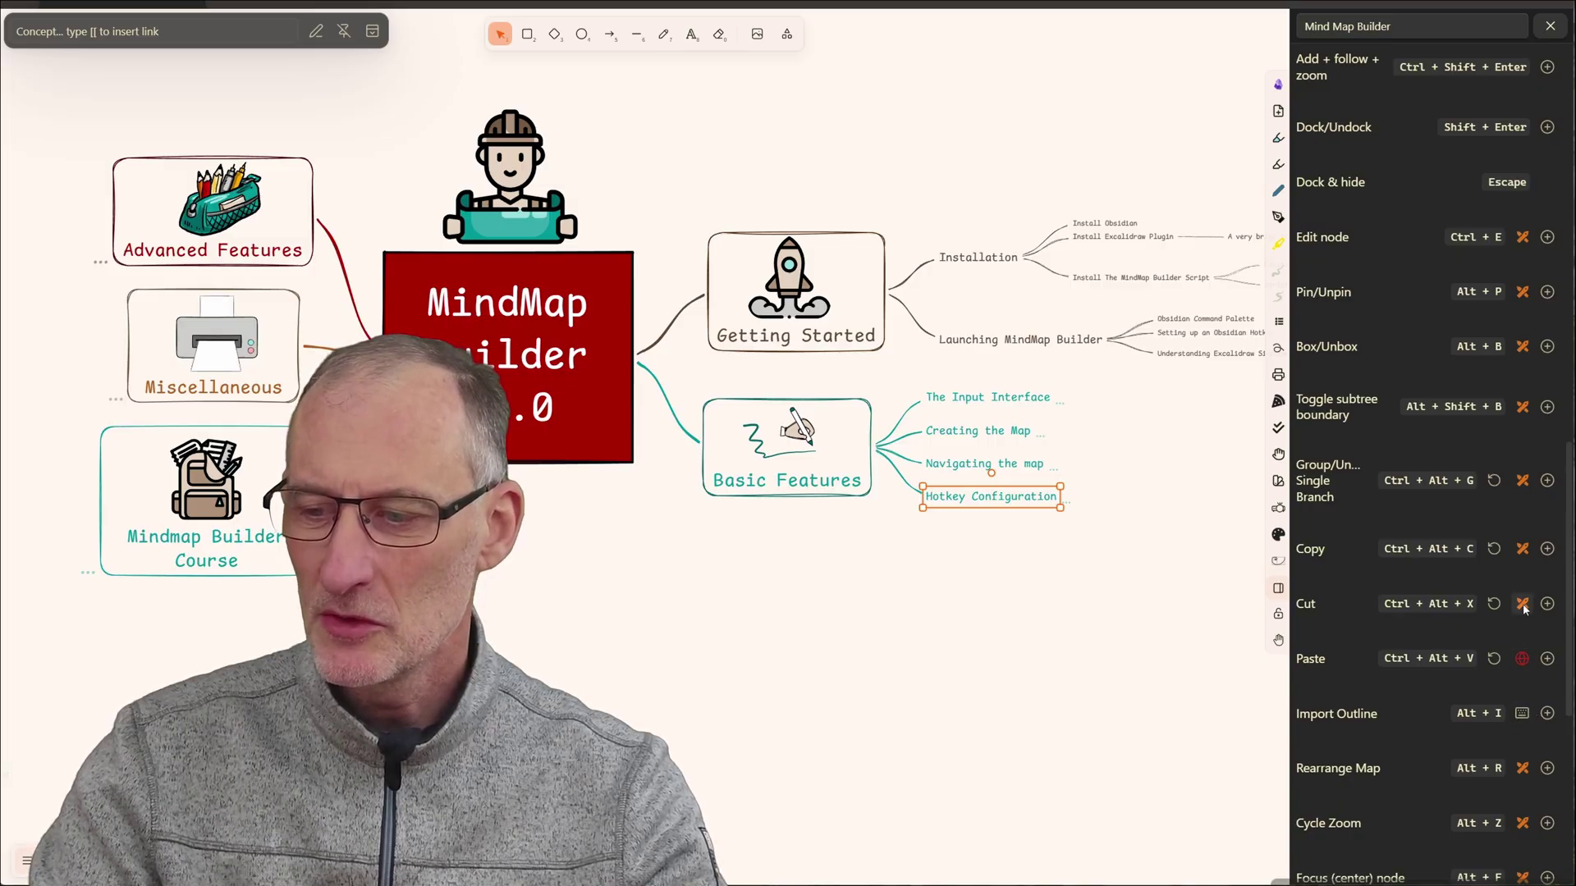
mouse_move(1524, 604)
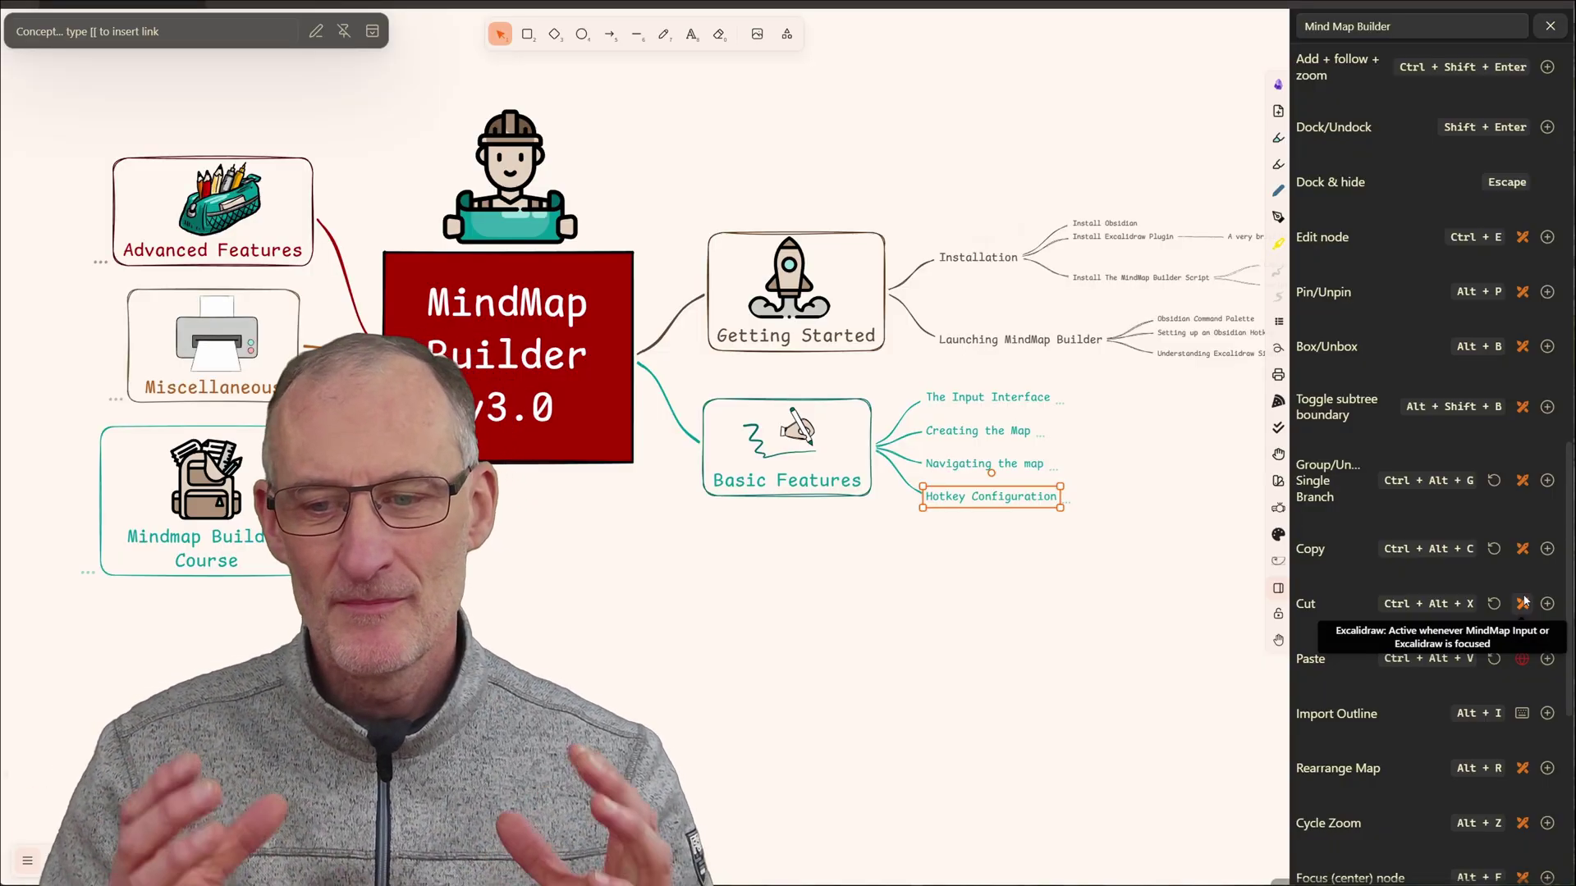
- Add a dashed boundary around the Hotkey Configuration node and select that boundary
click(1034, 661)
click(1003, 509)
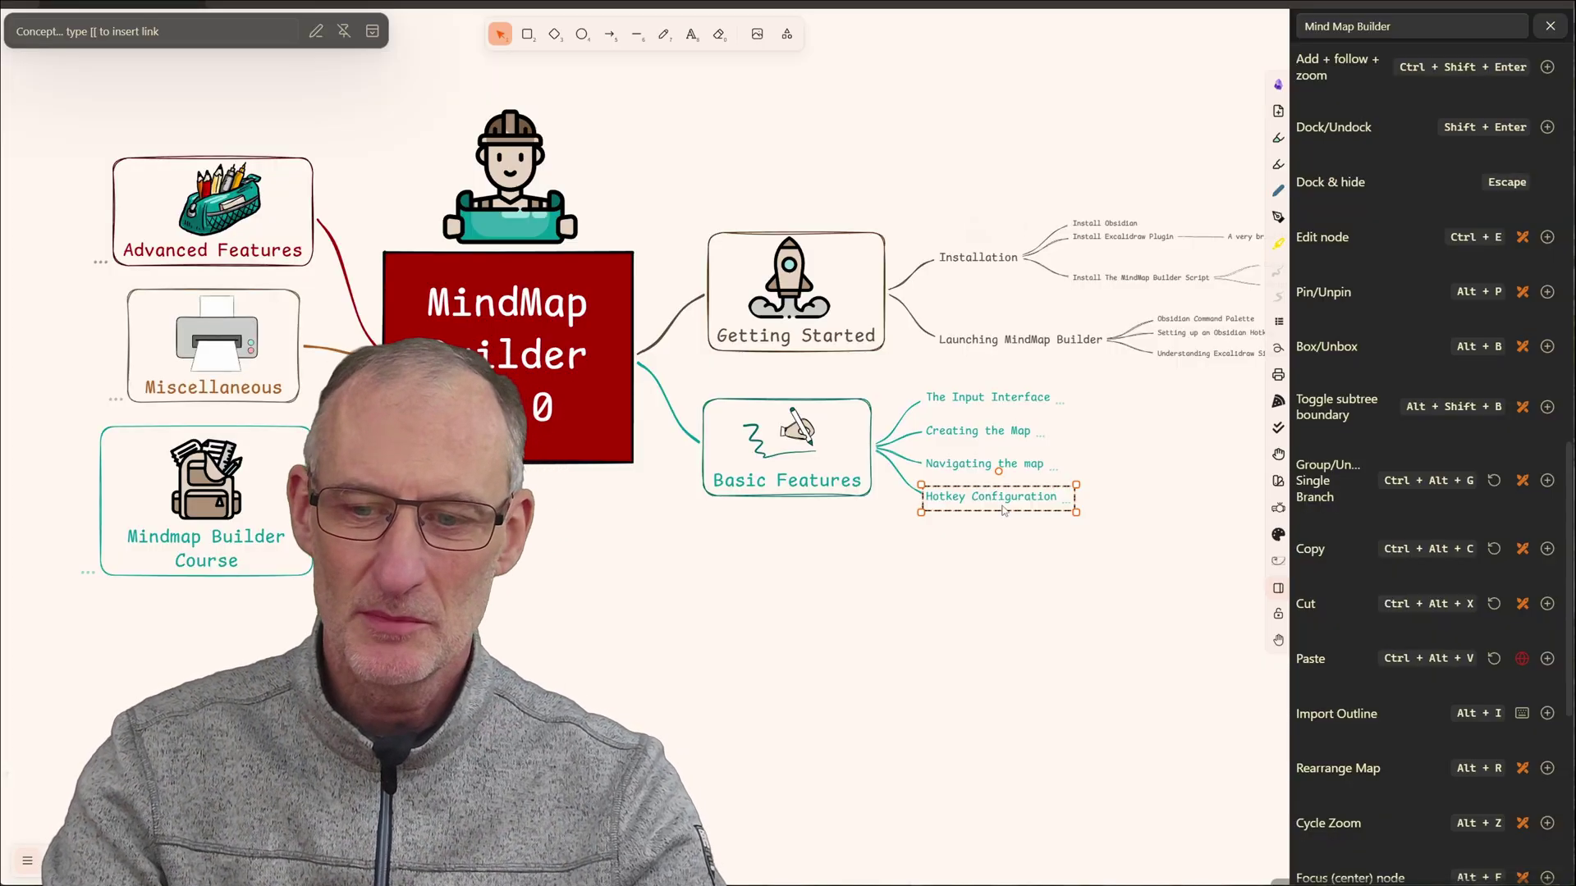
- Navigate from the Hotkey Configuration boundary across the central topic to Advanced Features and unfold that branch to its Content Integration node
key(alt+Left)
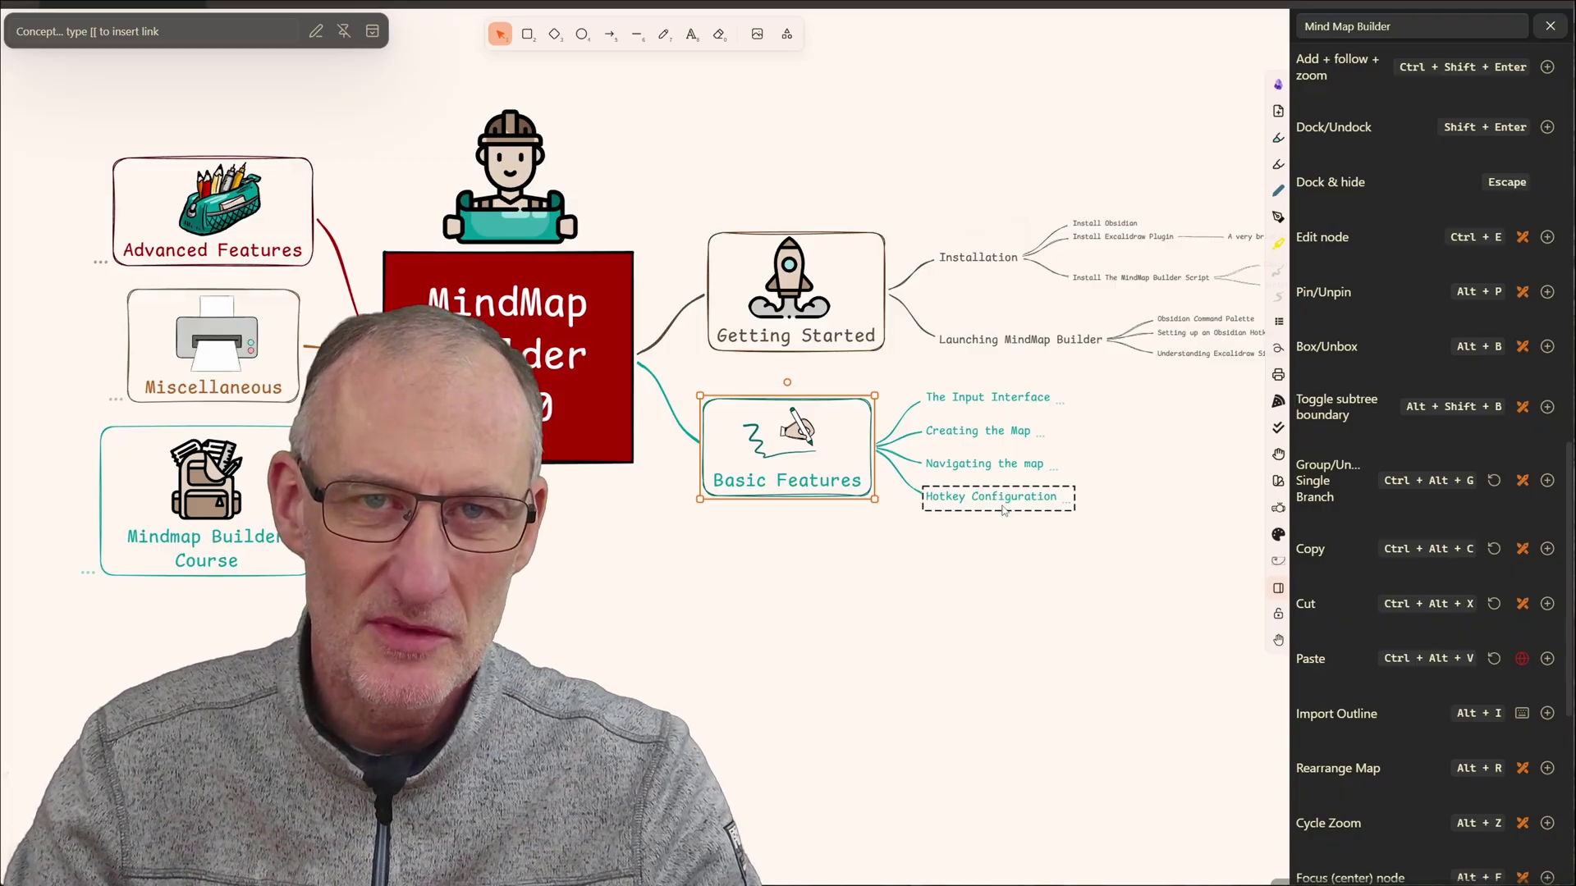
key(alt+Left)
key(alt+Left)
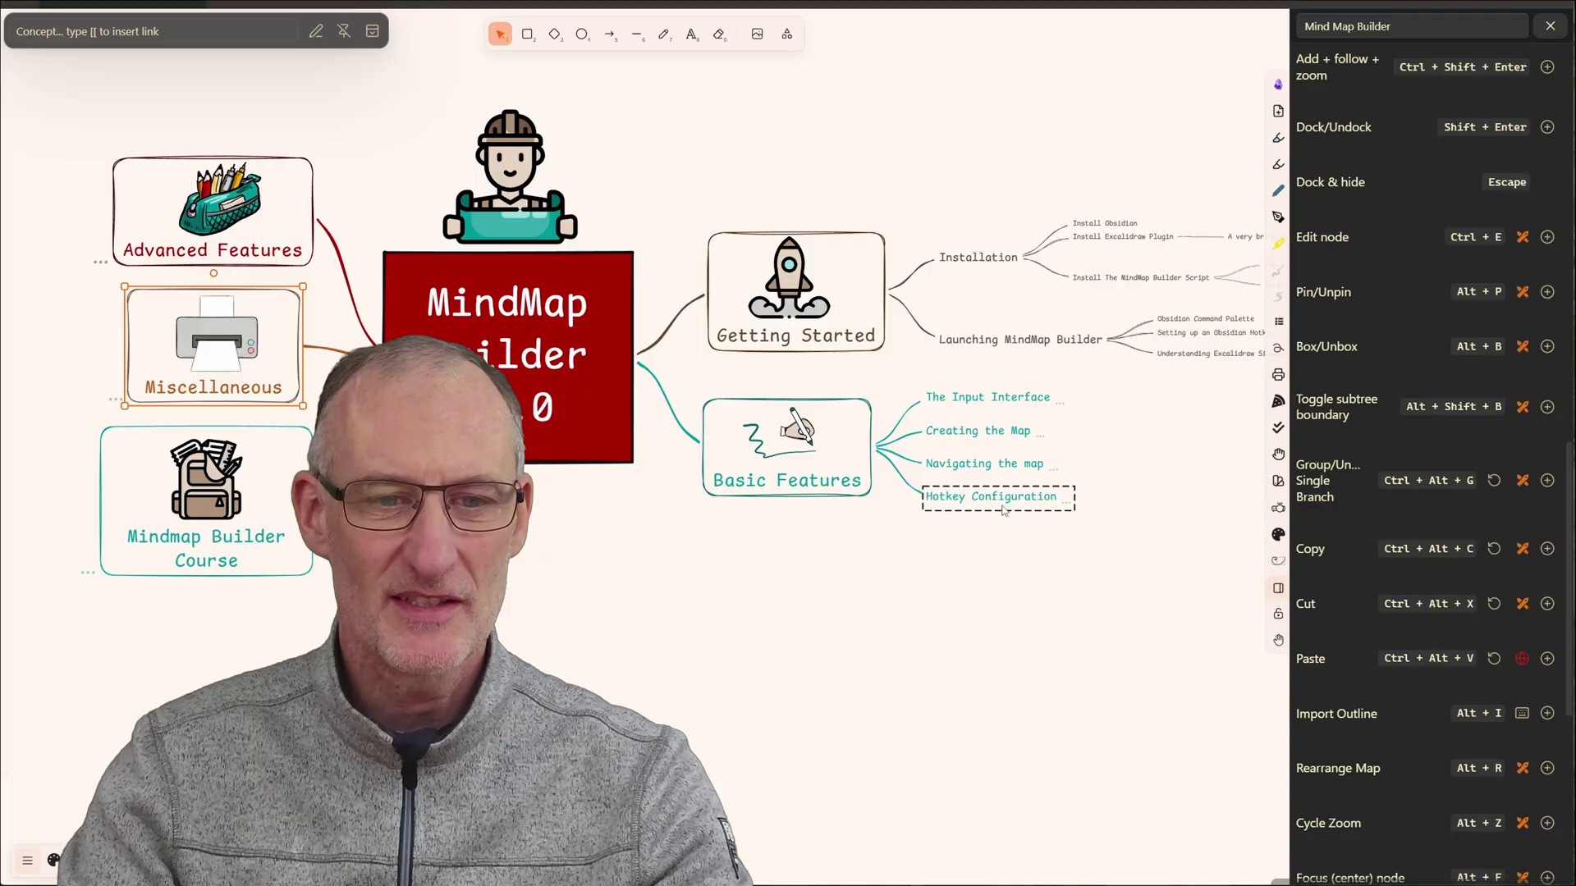
key(alt+Up)
key(alt+Left)
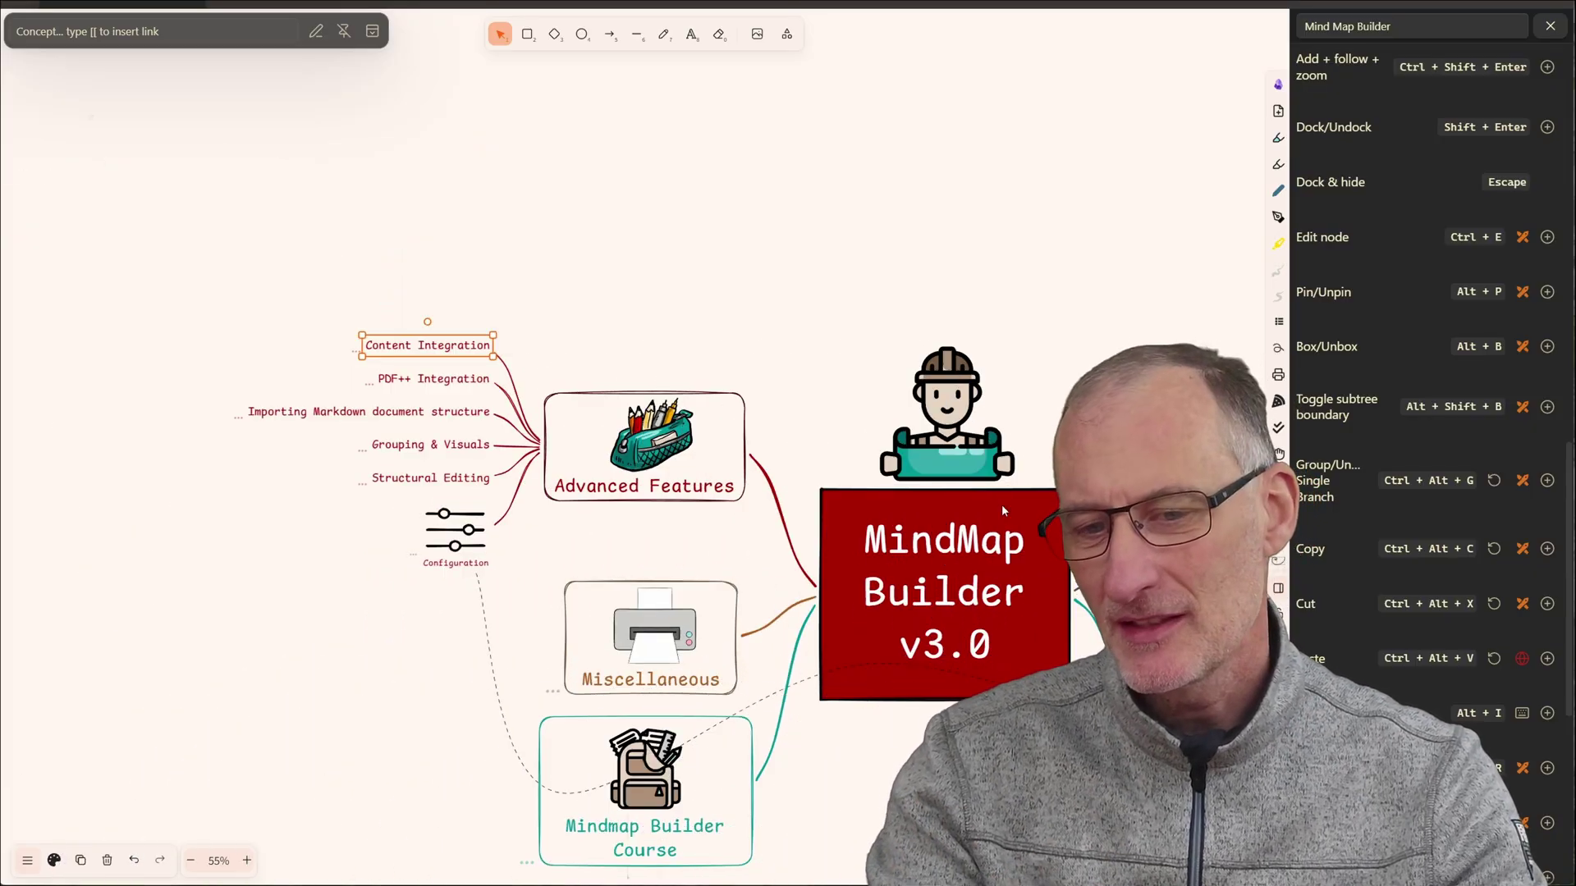
- Unfold Content Integration and its Adding Images & Embeddables subtopic, and select the About MindMapping table node
key(alt+Left)
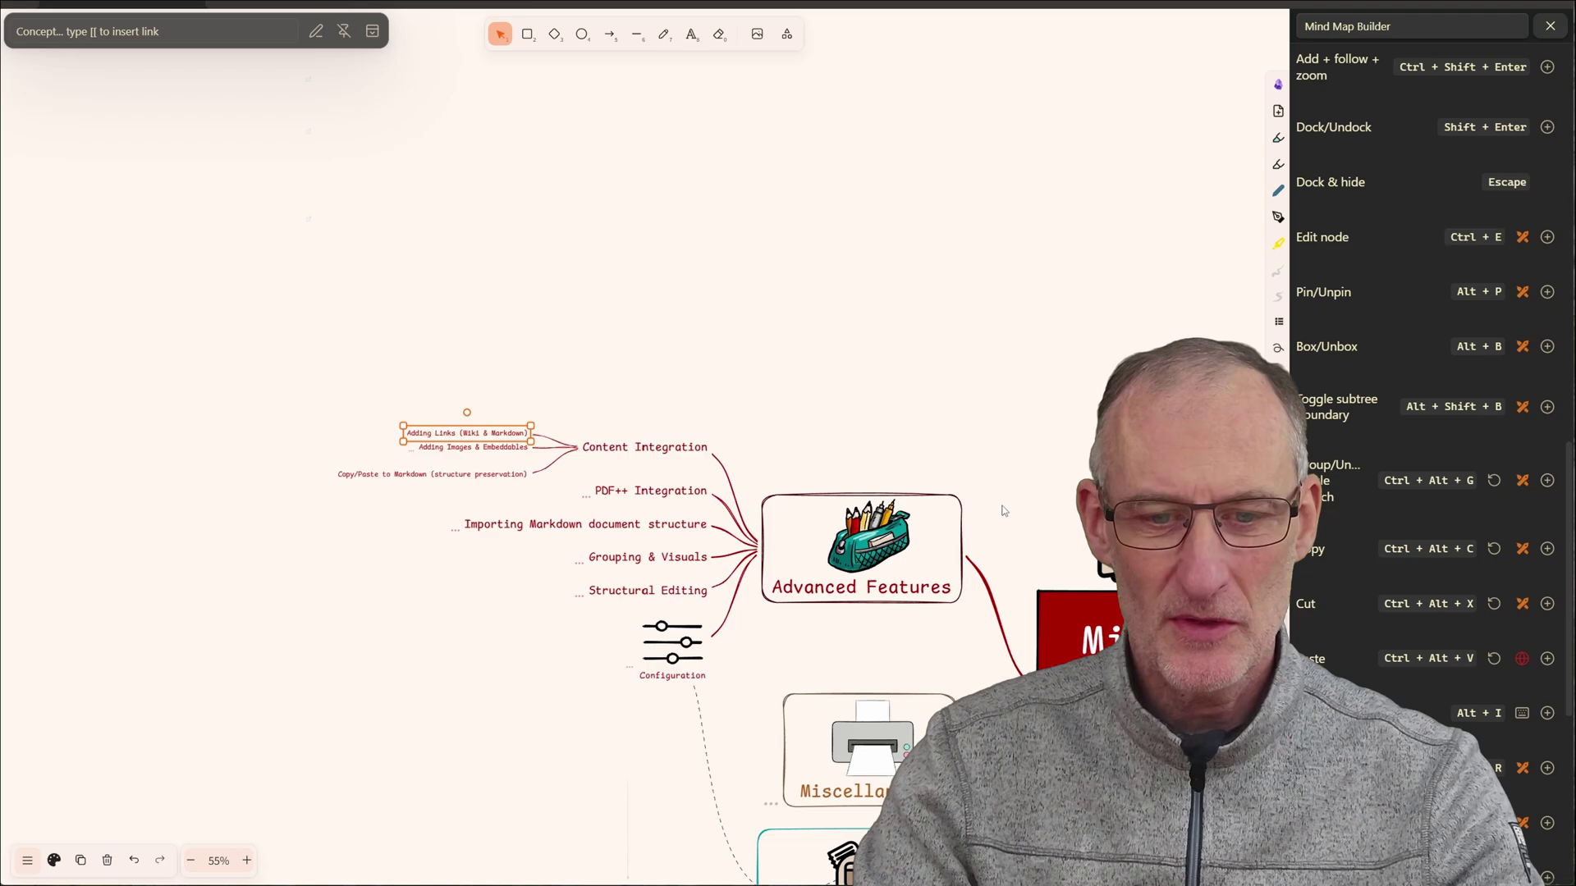
key(alt+Down)
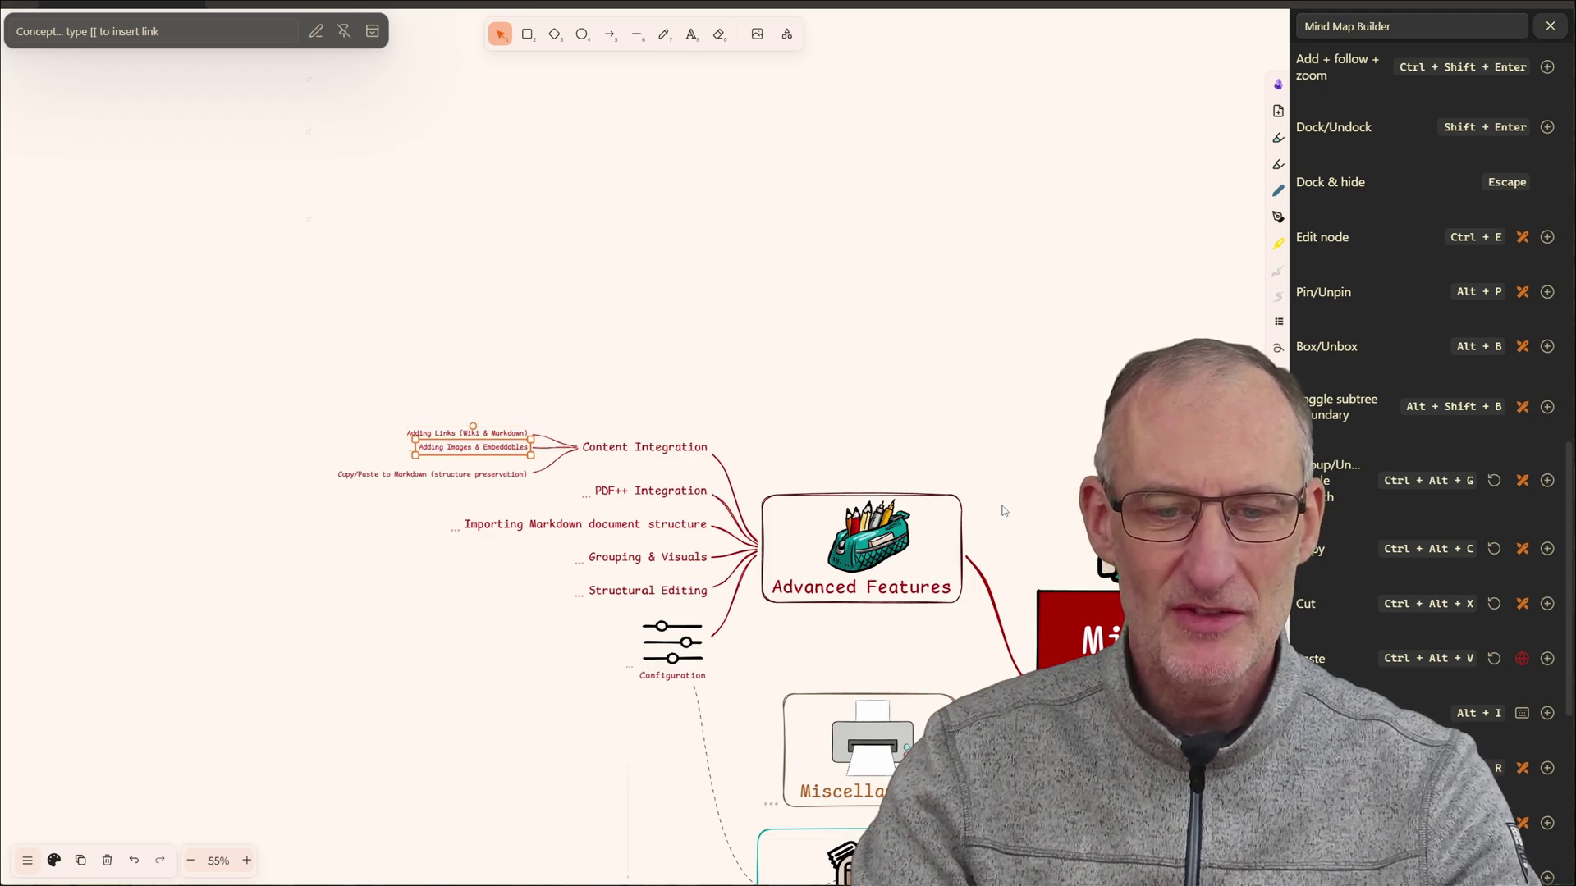
key(alt+Left)
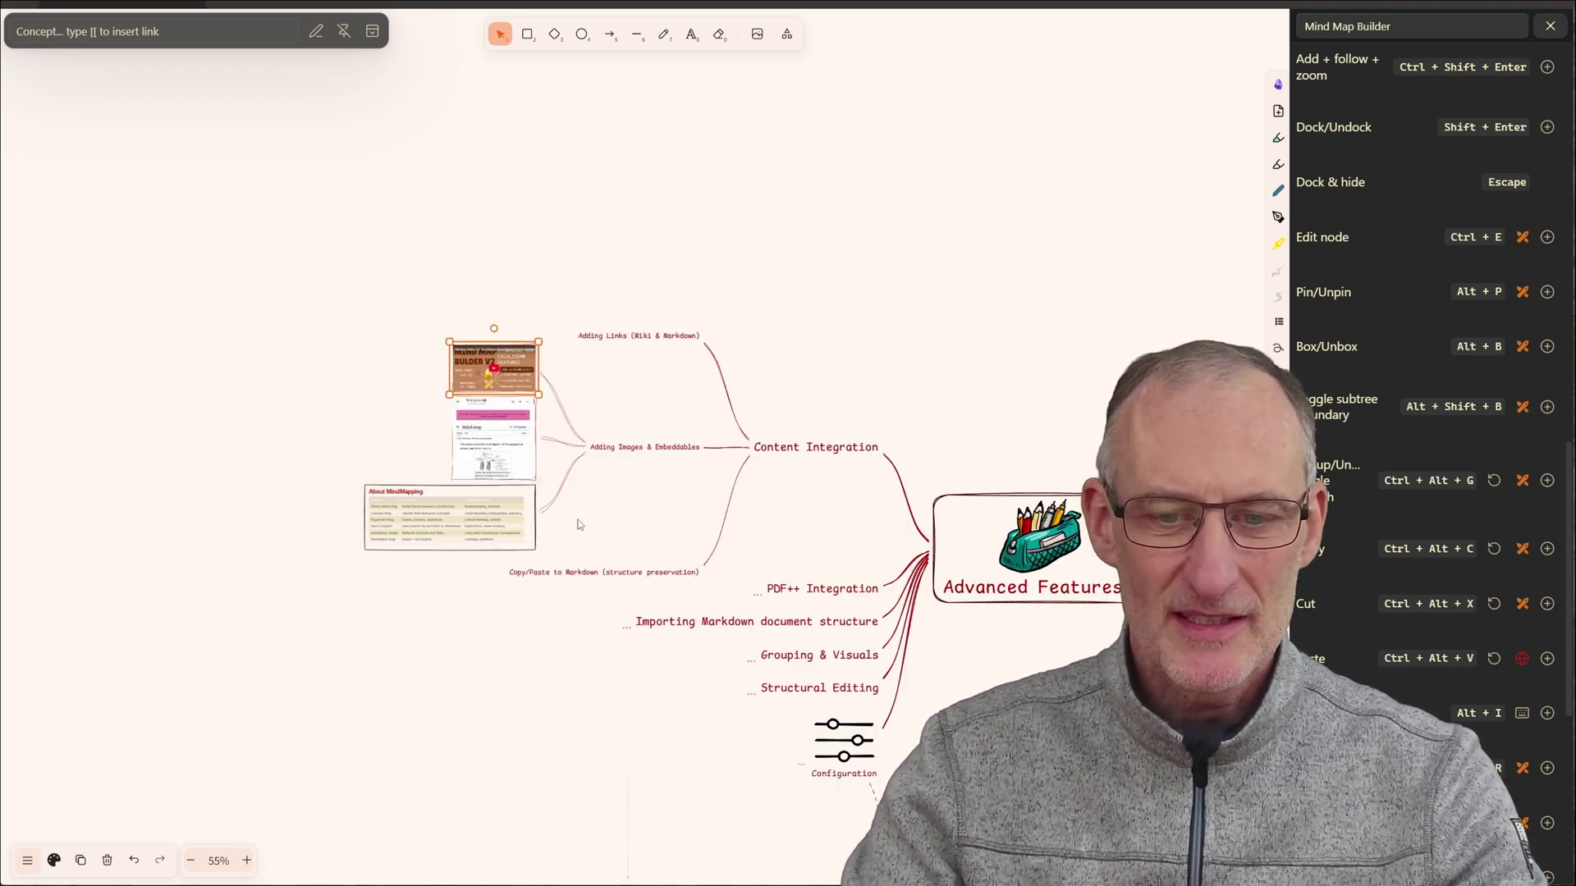
scroll(580, 525, up, 6)
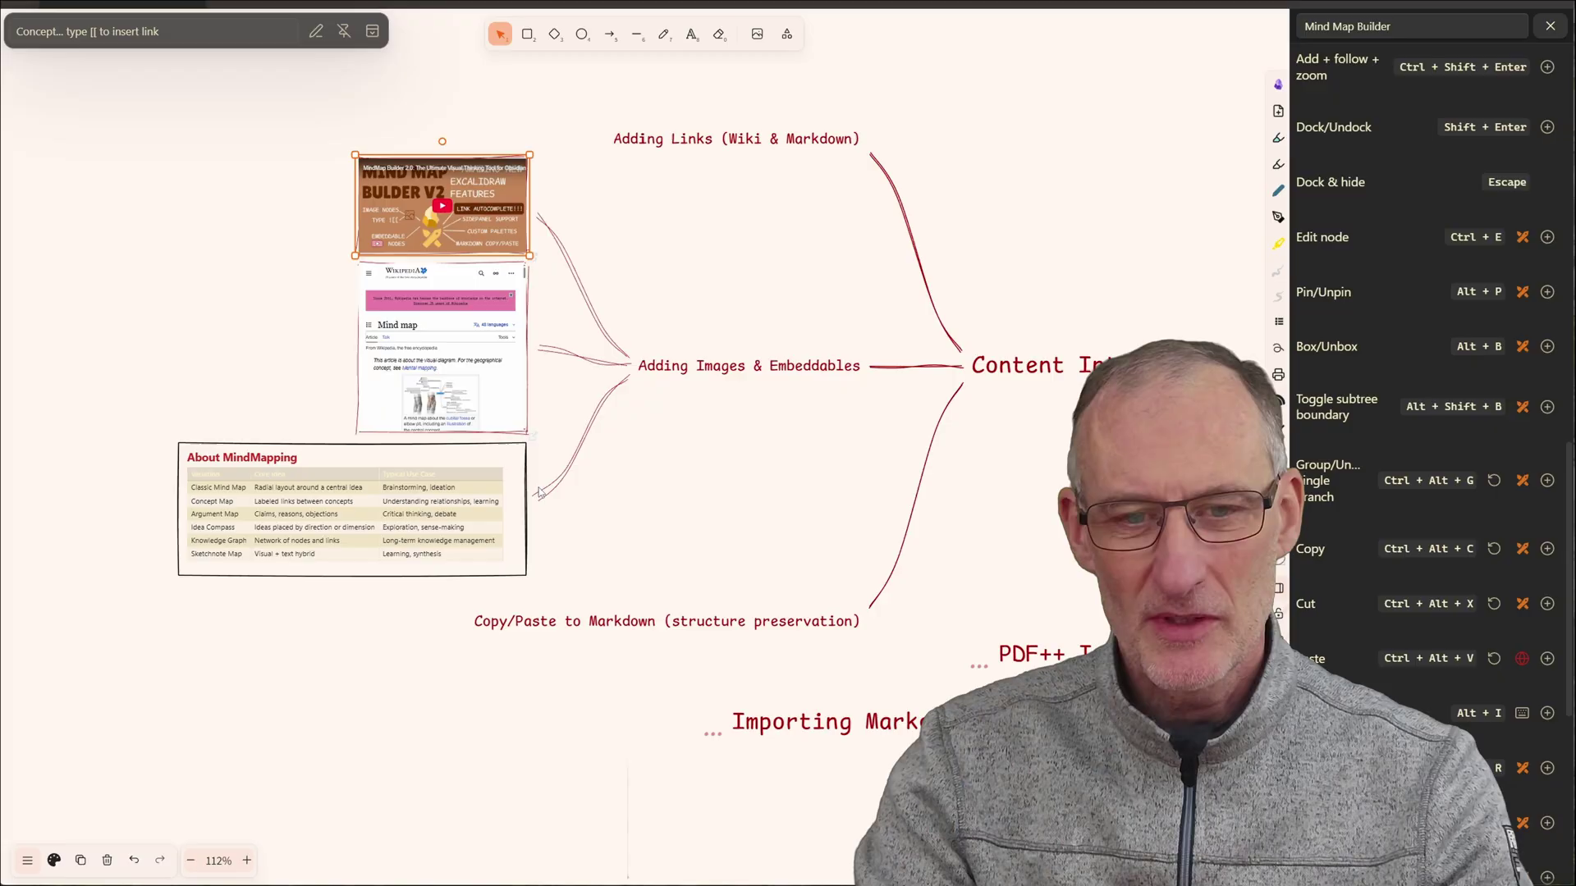
key(alt+Down)
key(alt+Down)
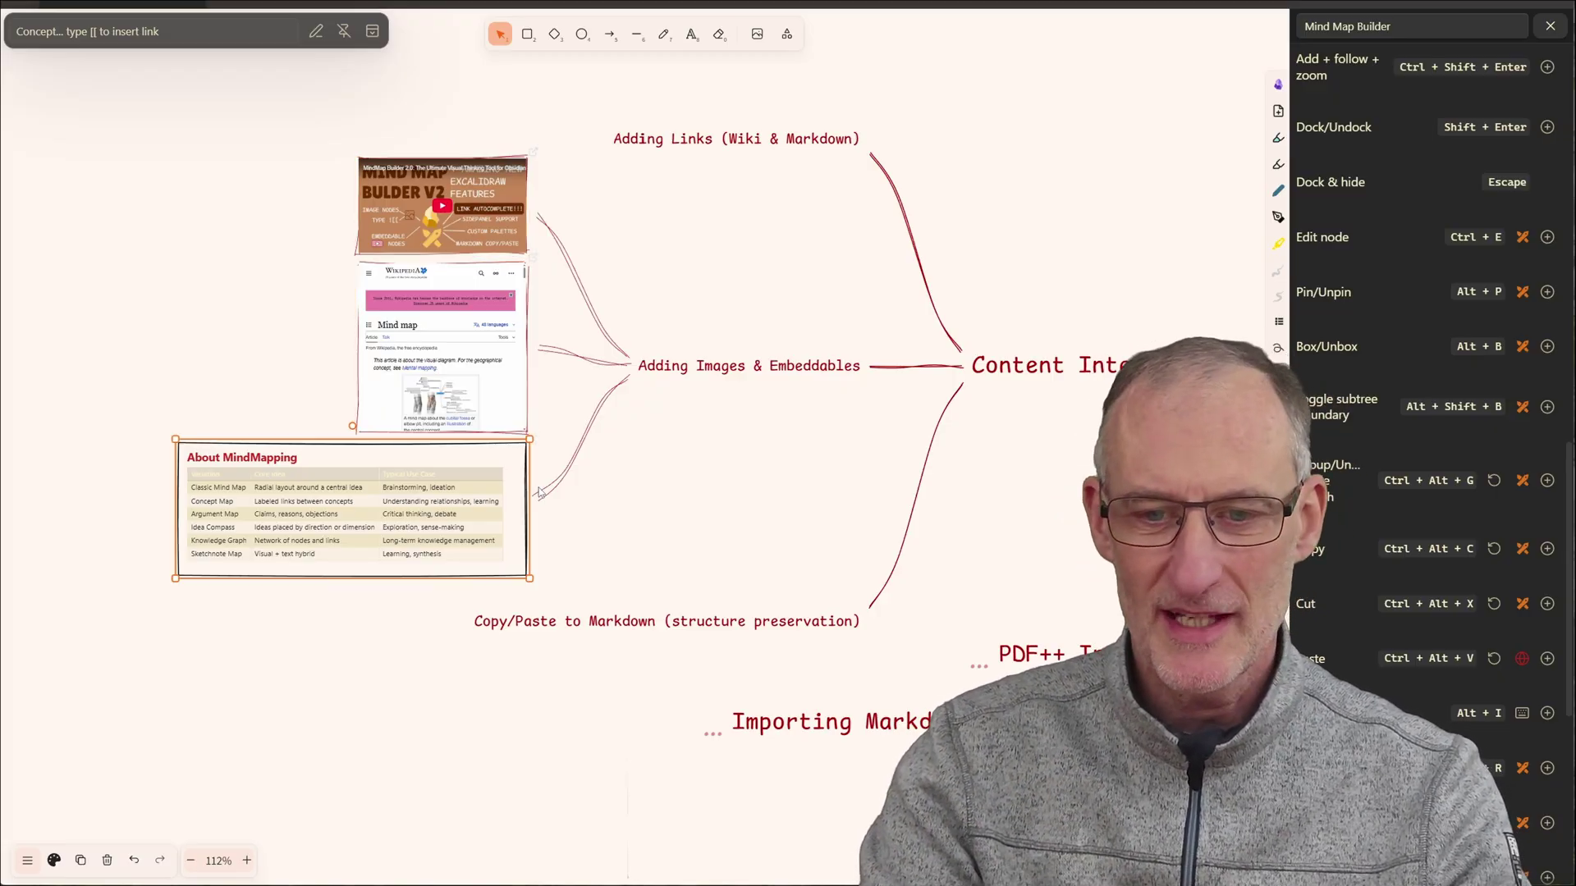
- Navigate back from the About MindMapping table to Content Integration, select the MindMap Builder v3.0 central topic and copy the whole map
key(alt+Right)
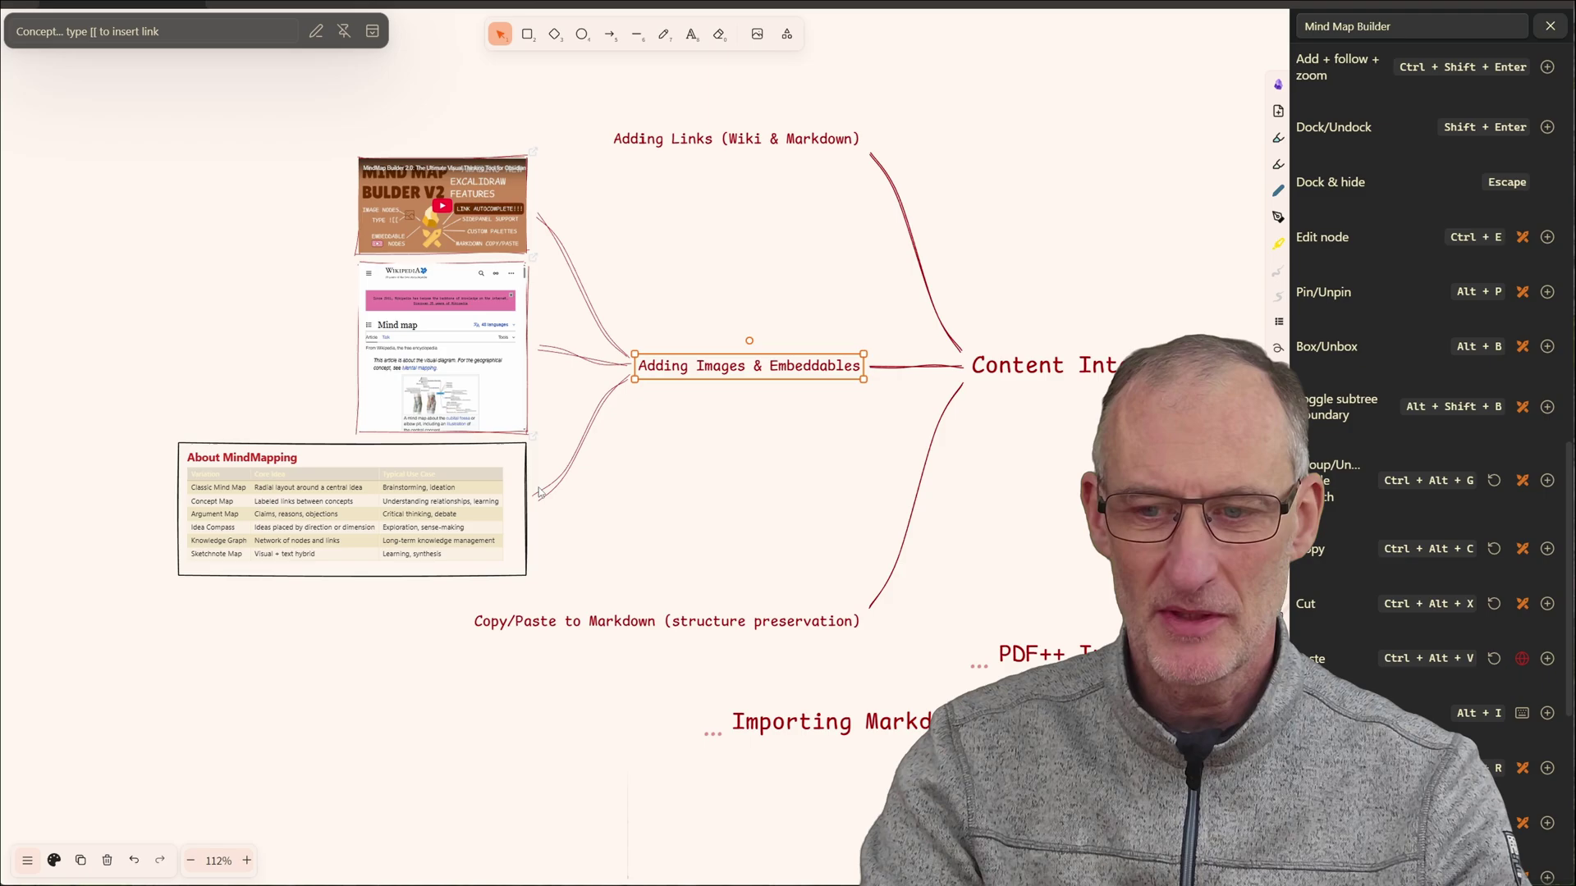
key(alt+Right)
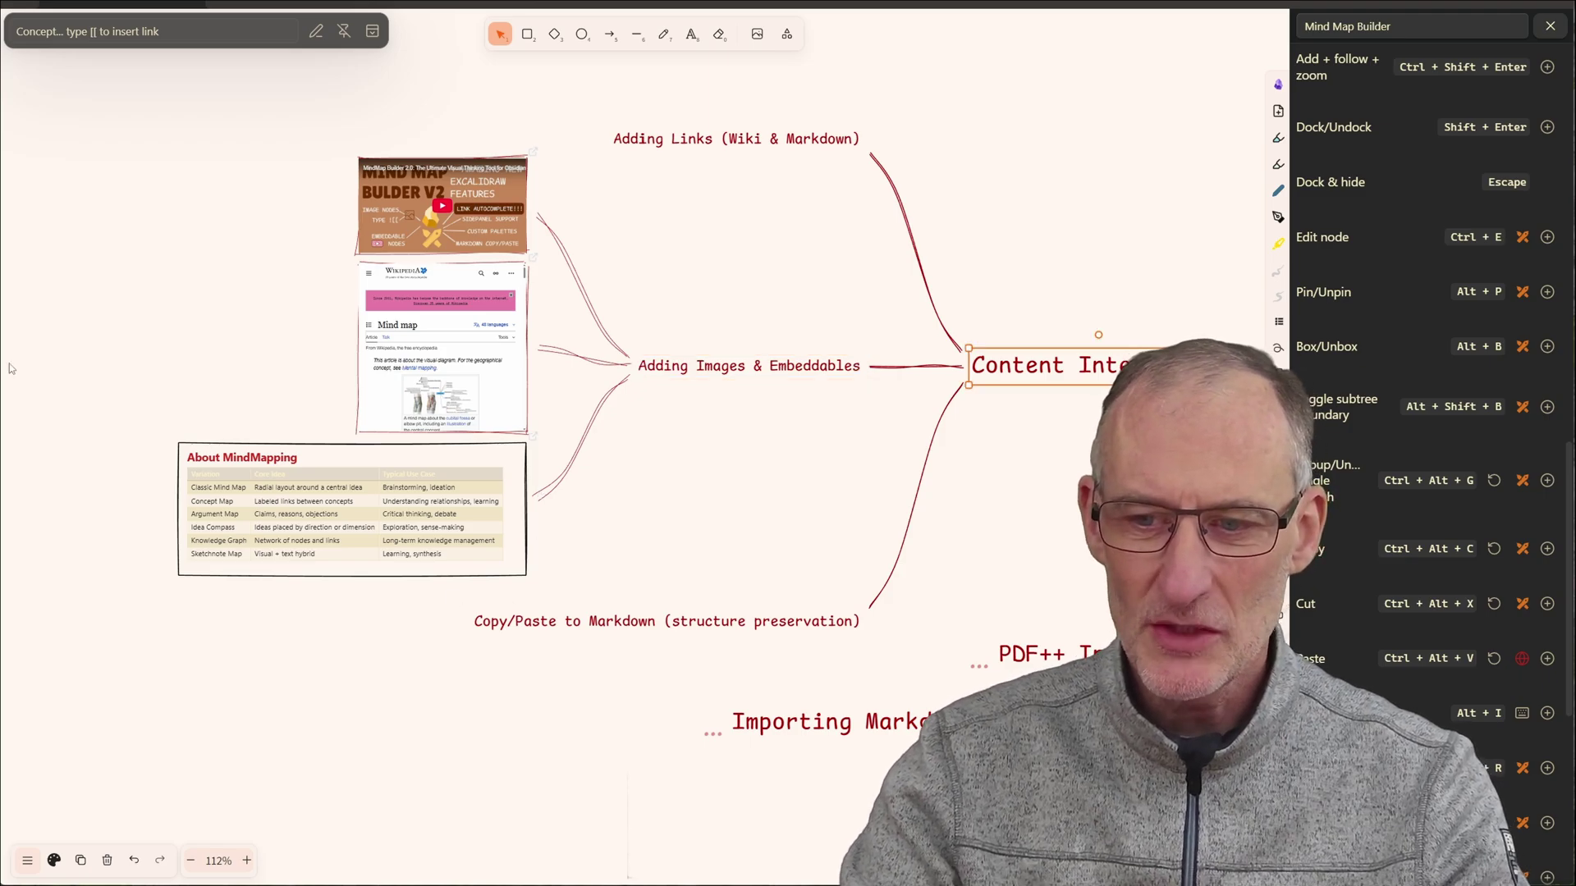
scroll(1055, 493, down, 8)
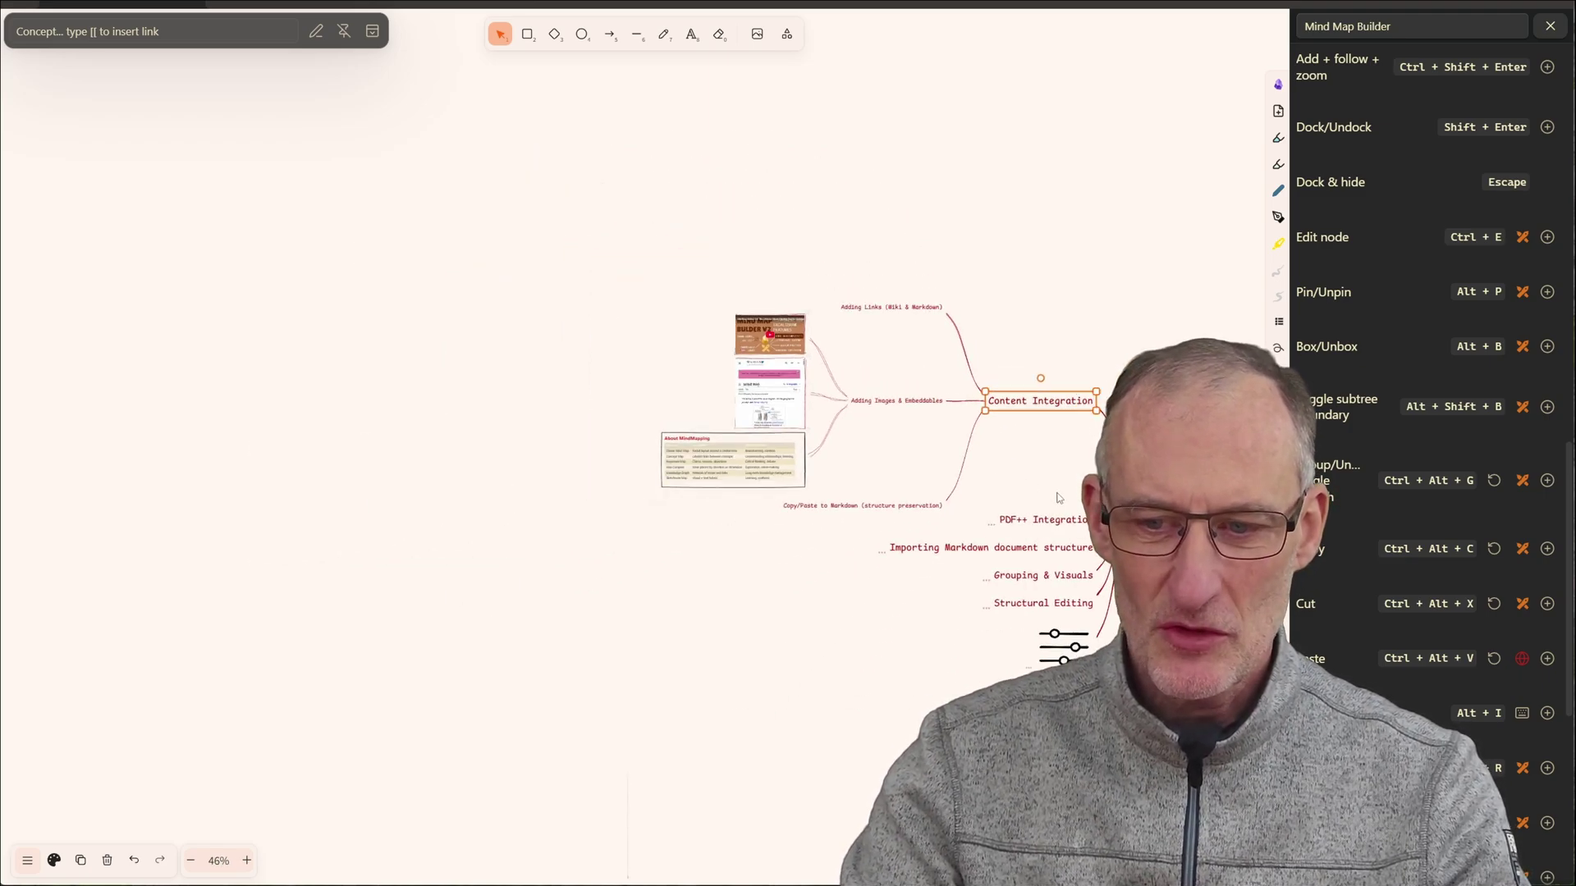
drag(1058, 498, 300, 344)
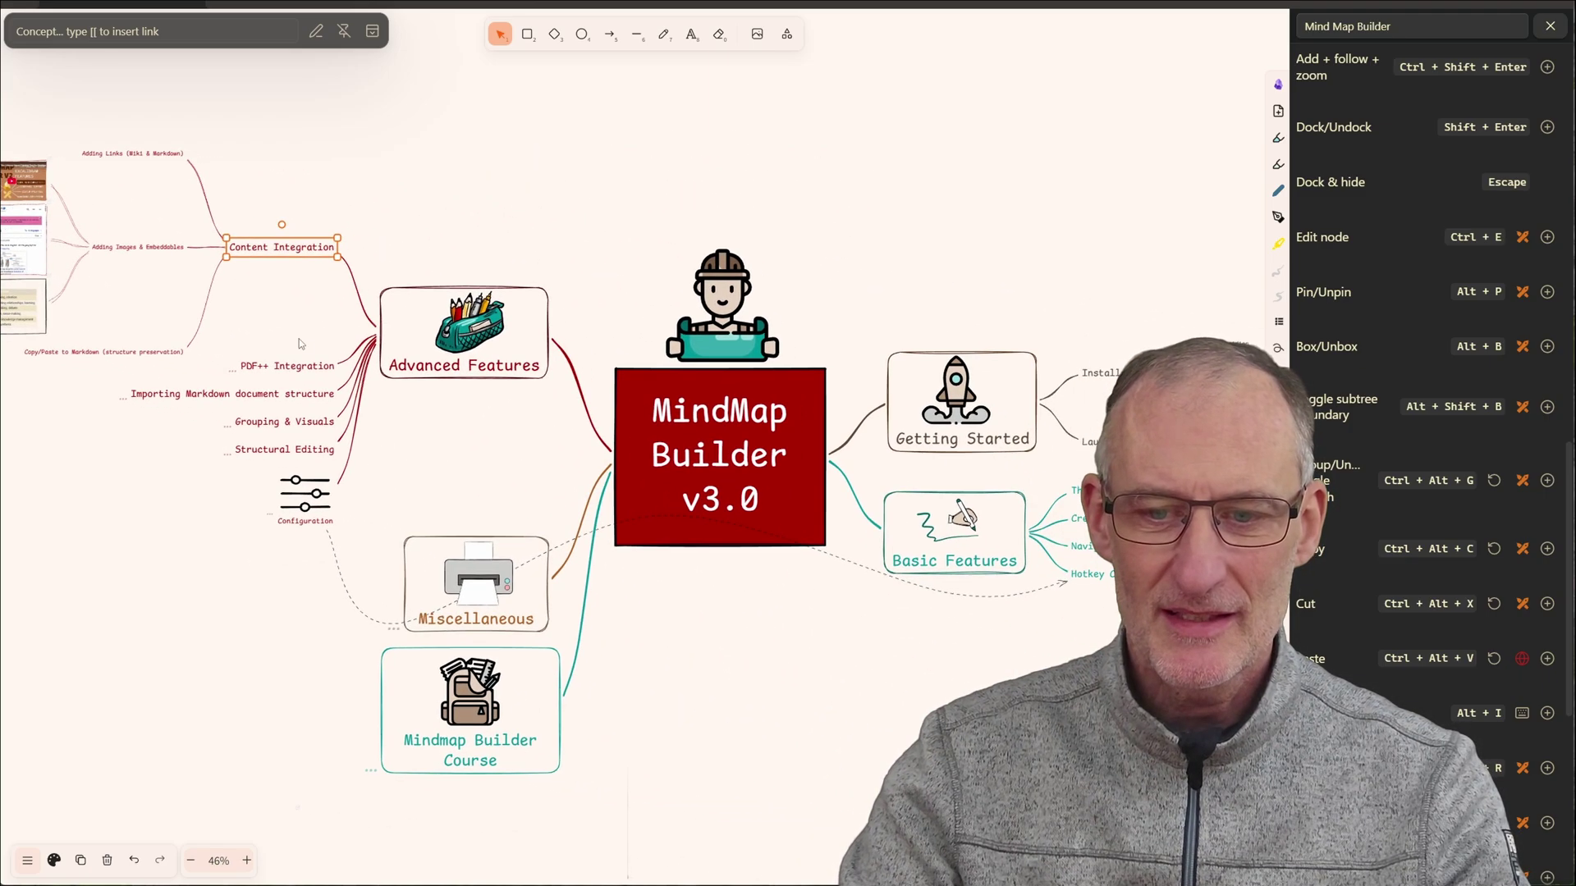
click(691, 436)
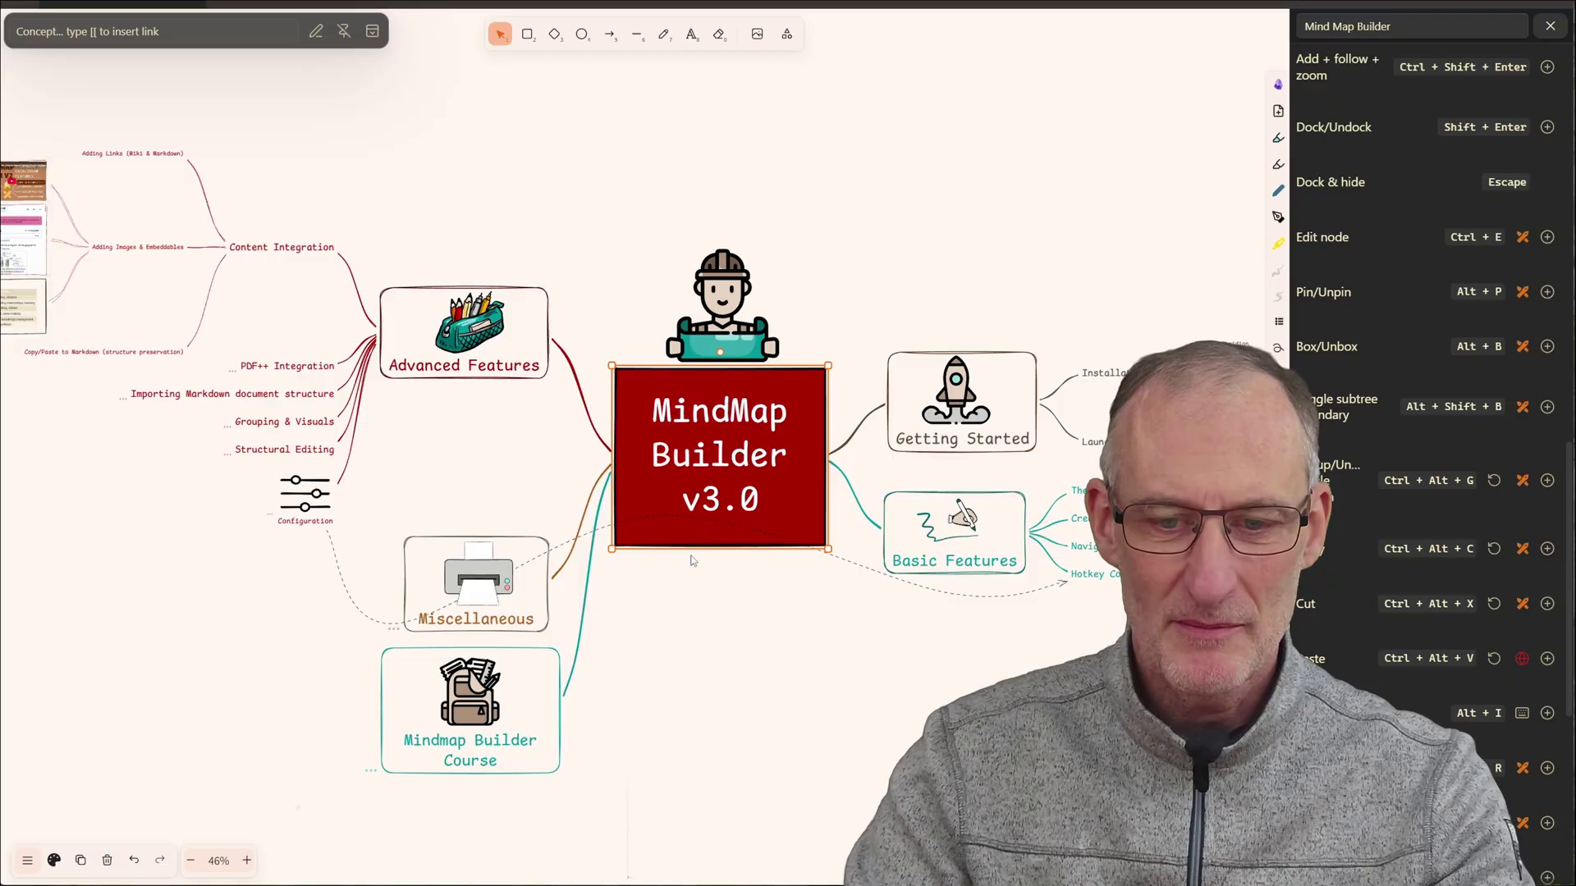
key(ctrl+alt+c)
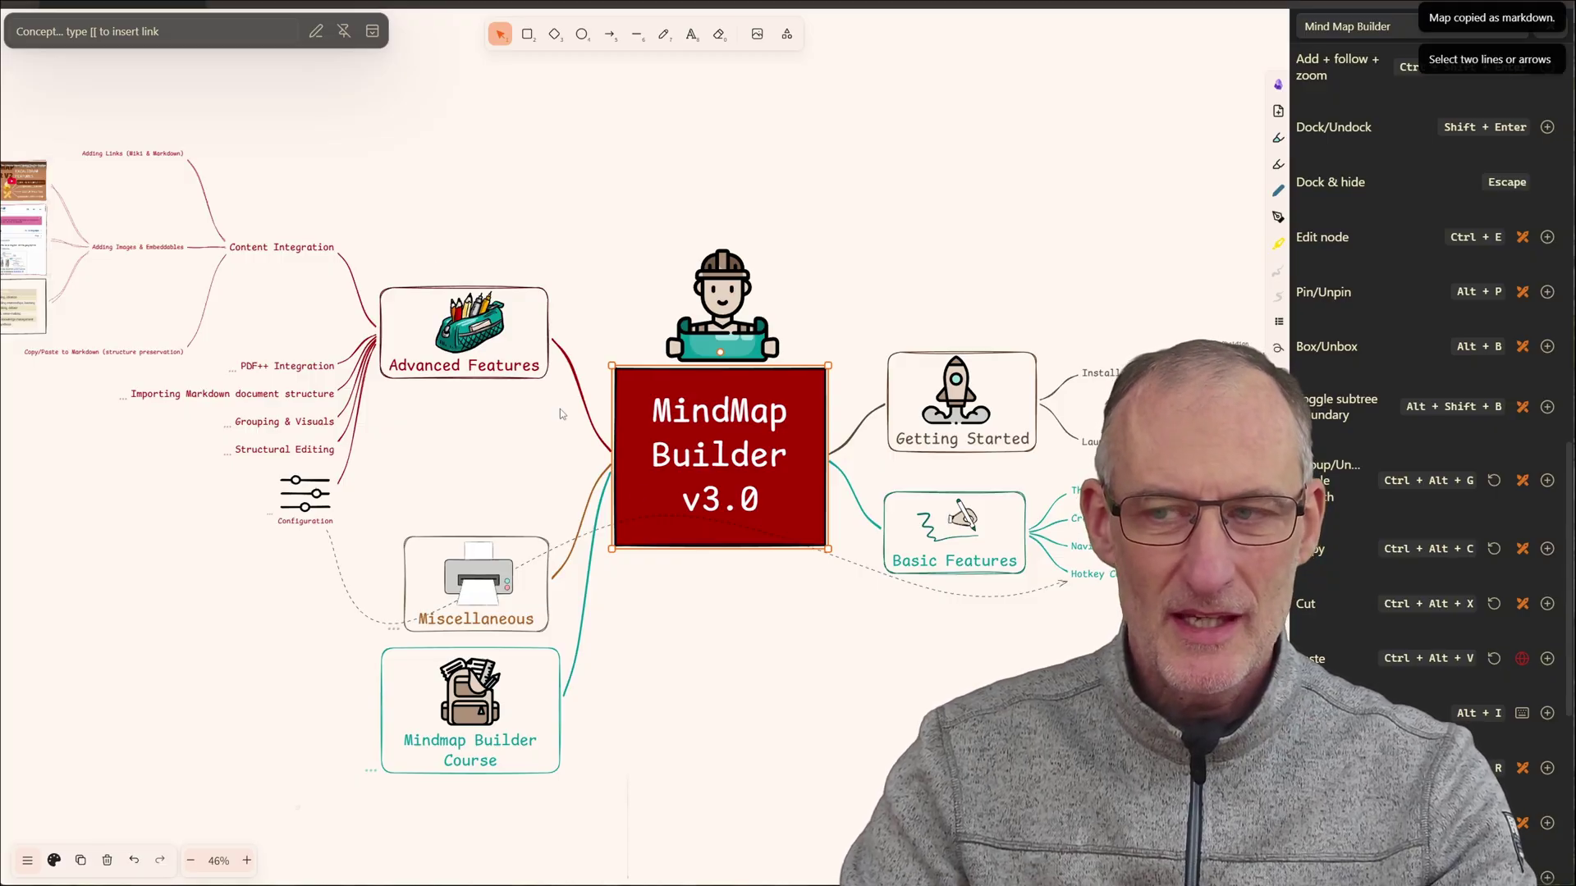
- Switch to the How to Read a Paragraph drawing and paste the copied mind map into an empty area of it
click(461, 2)
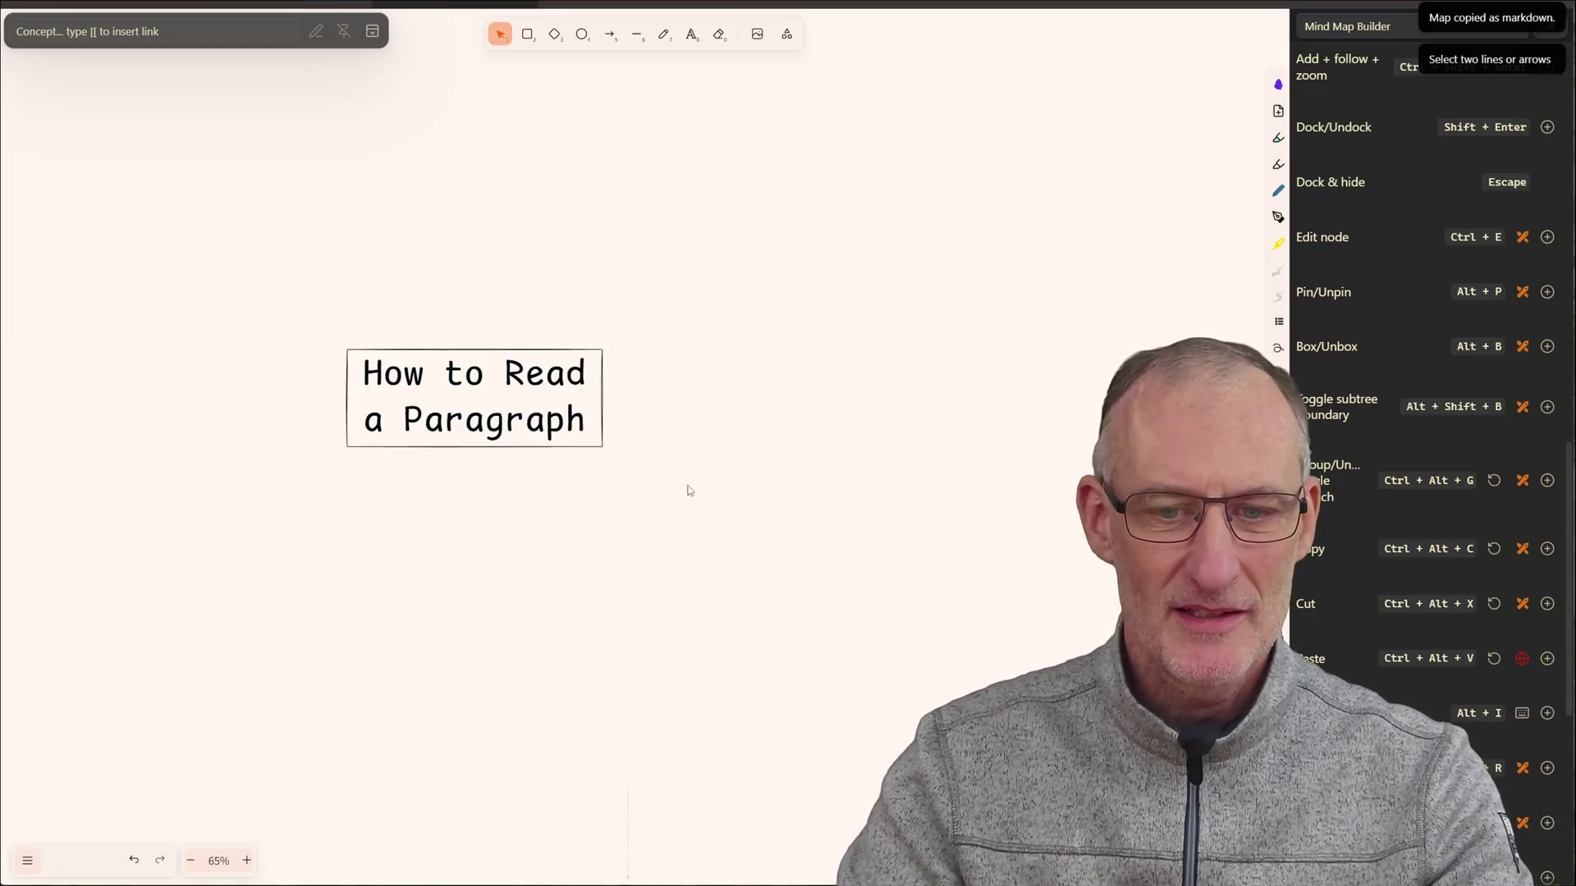
drag(688, 487, 319, 76)
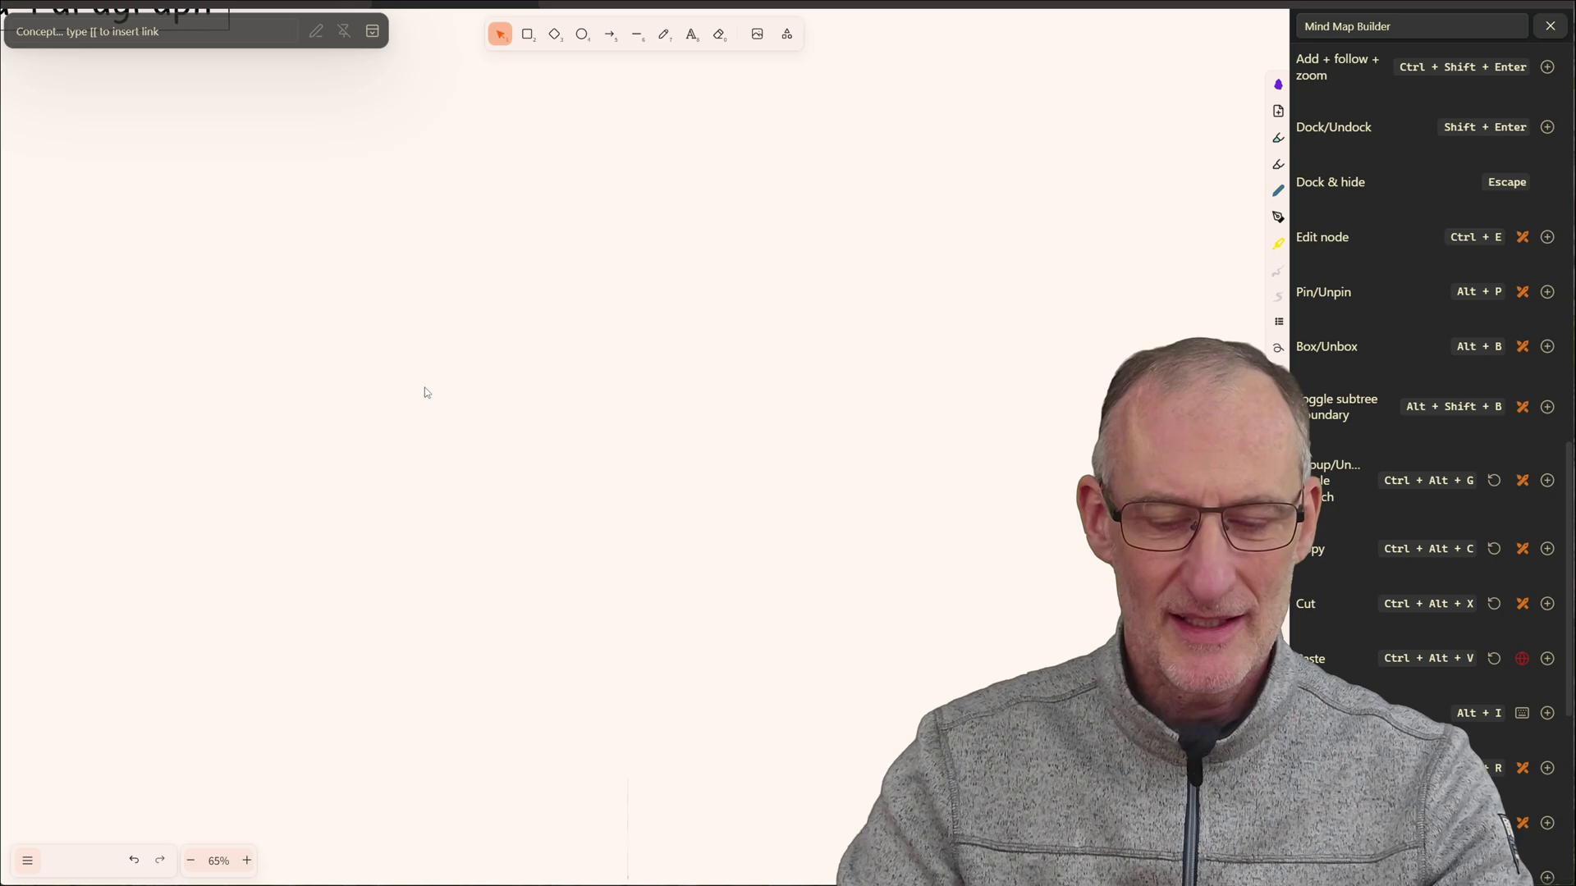
key(ctrl+alt+v)
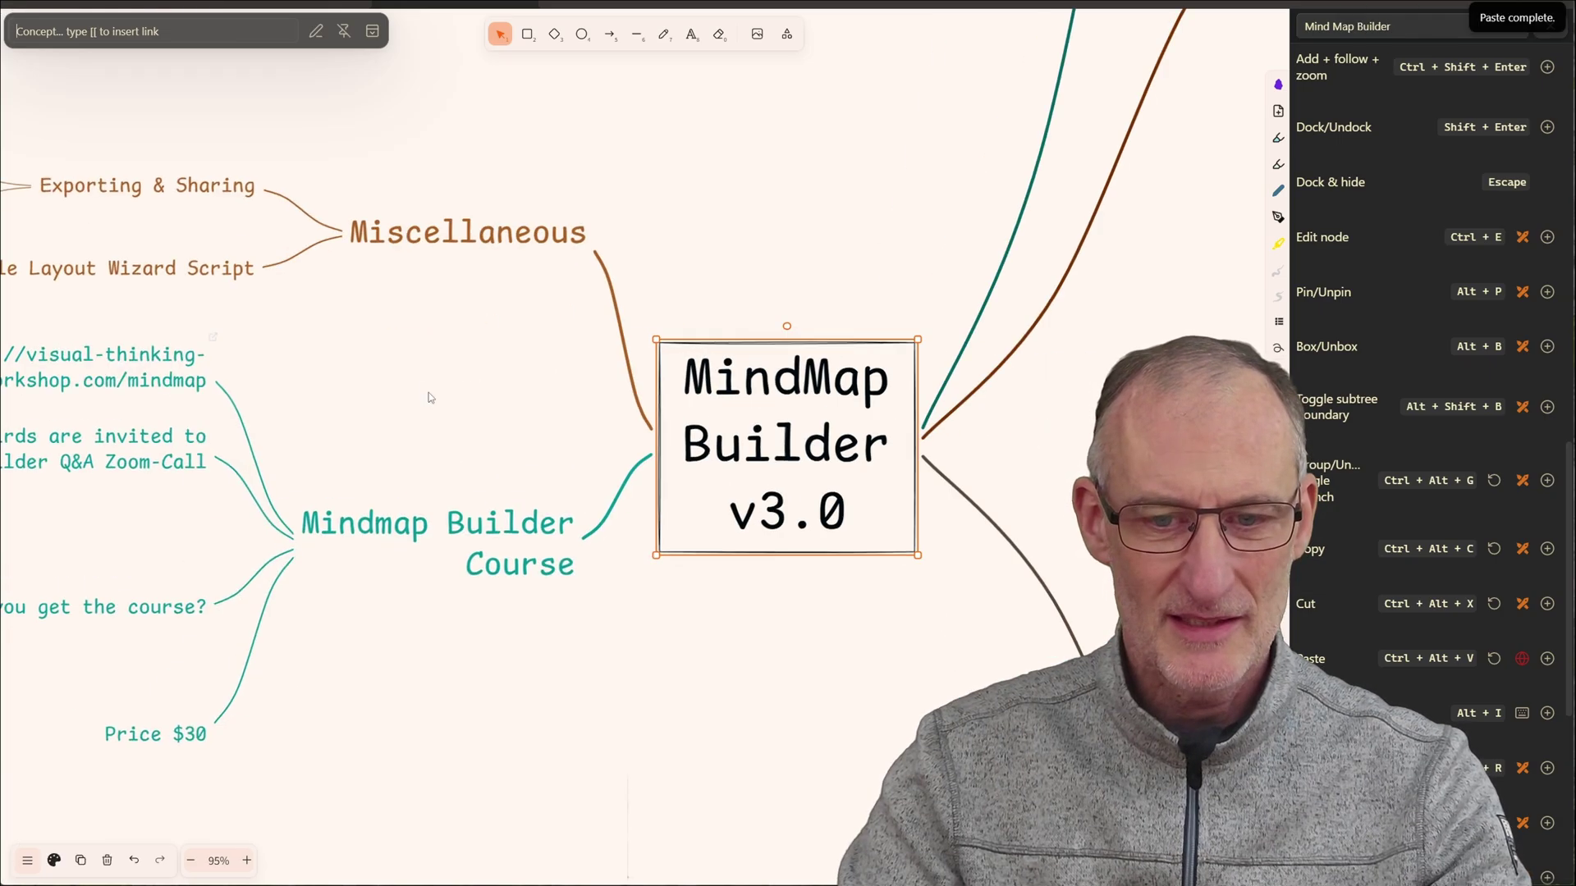
- Examine the pasted MindMap Builder v3.0 map, including its Advanced Features images, cross-link arrows and Grouping & Visuals boundary
scroll(744, 550, down, 5)
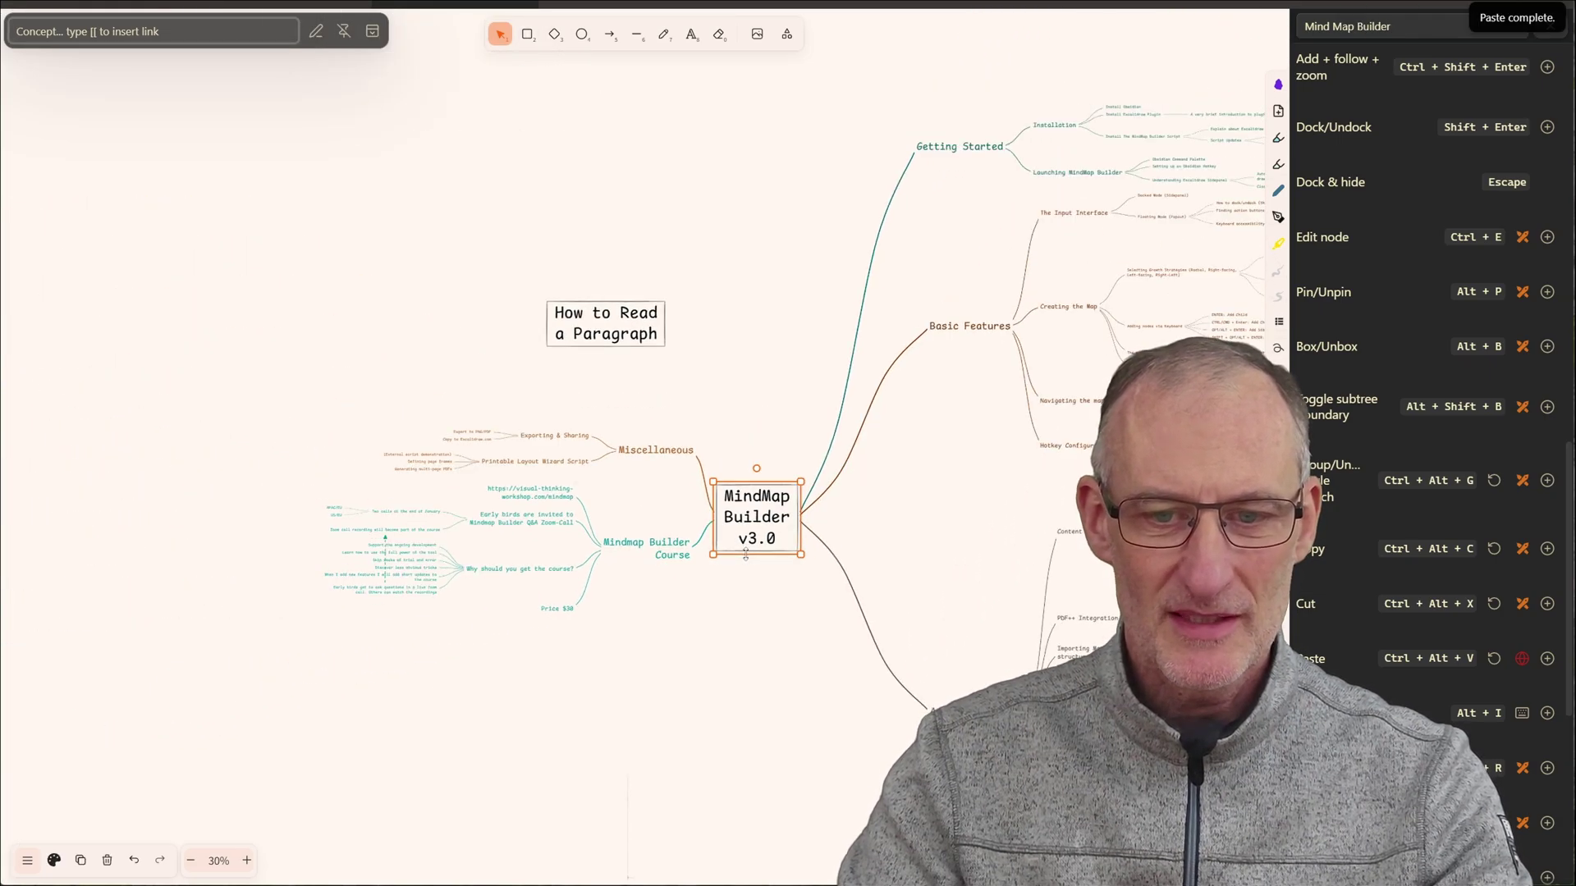
scroll(752, 579, down, 1)
drag(647, 372, 143, 250)
drag(603, 489, 345, 338)
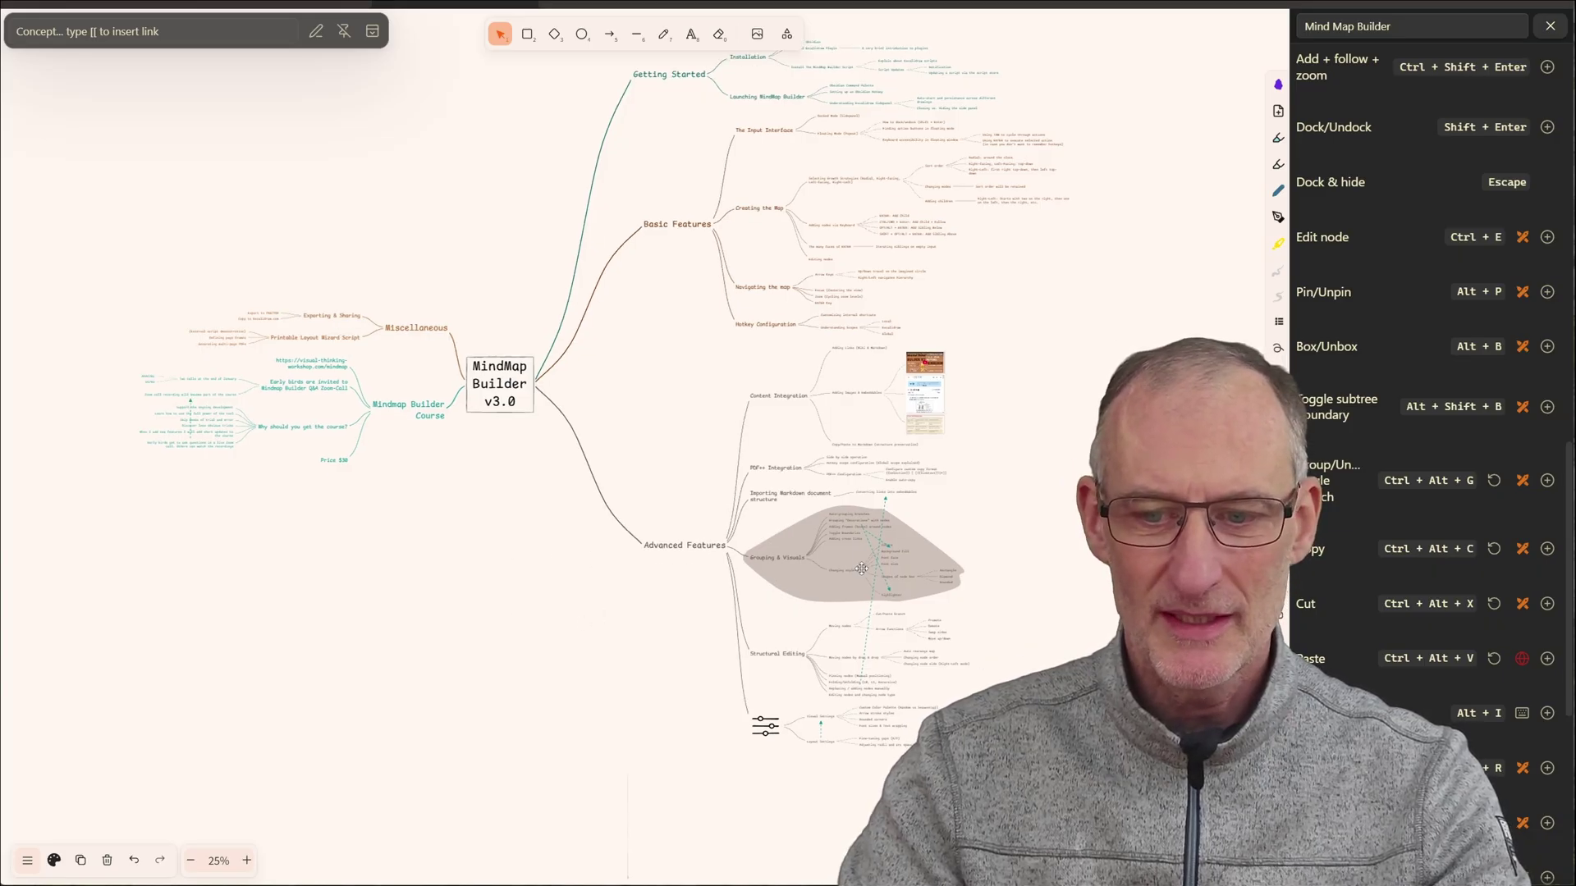
scroll(861, 568, up, 4)
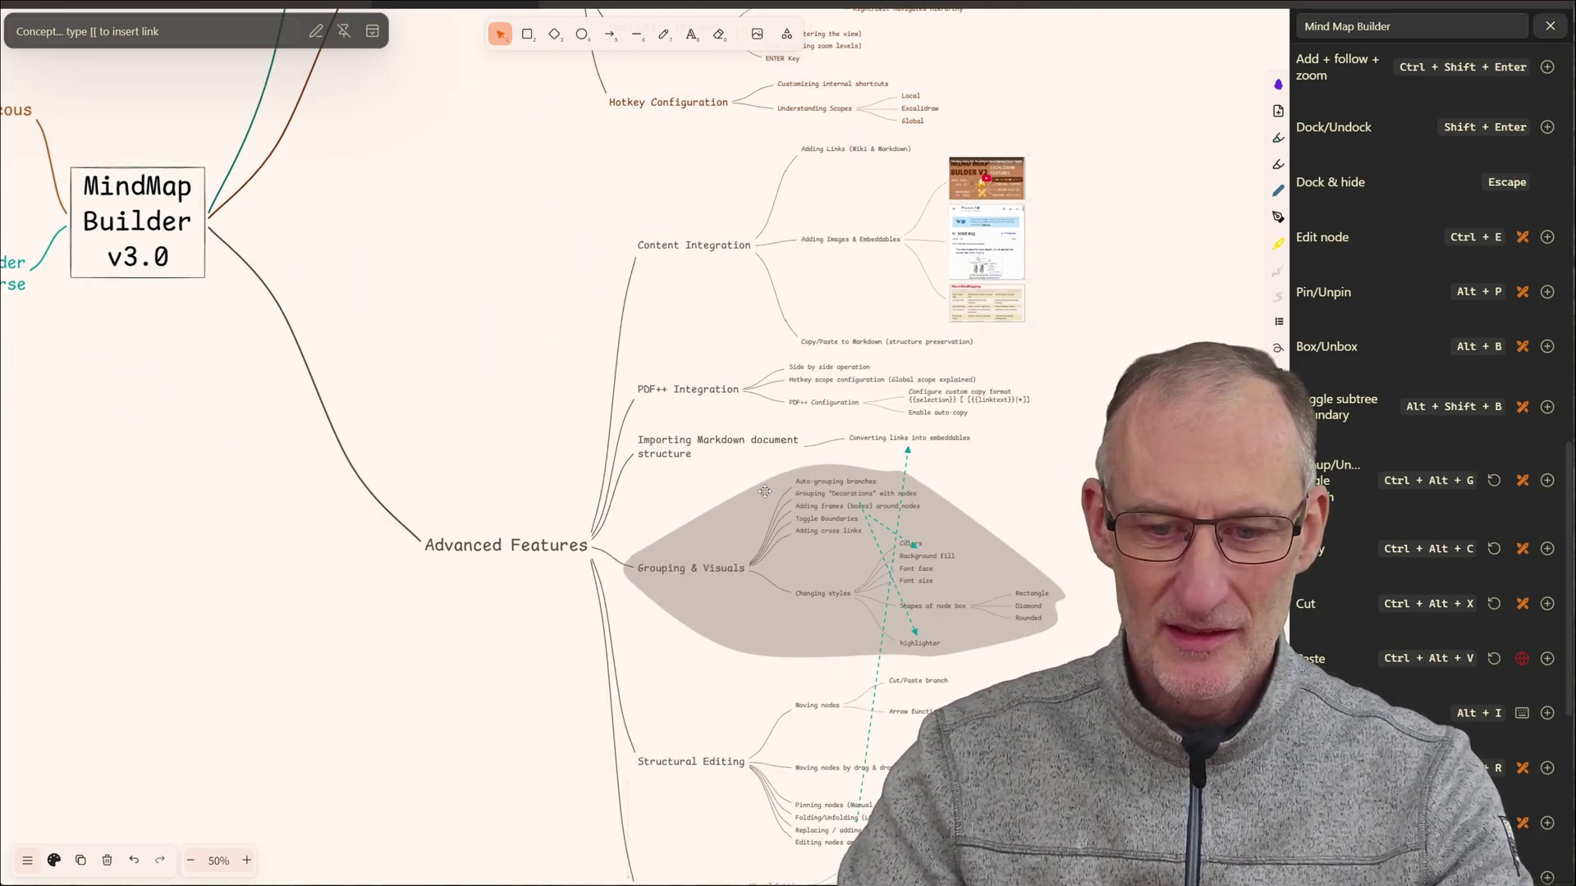
scroll(926, 599, down, 2)
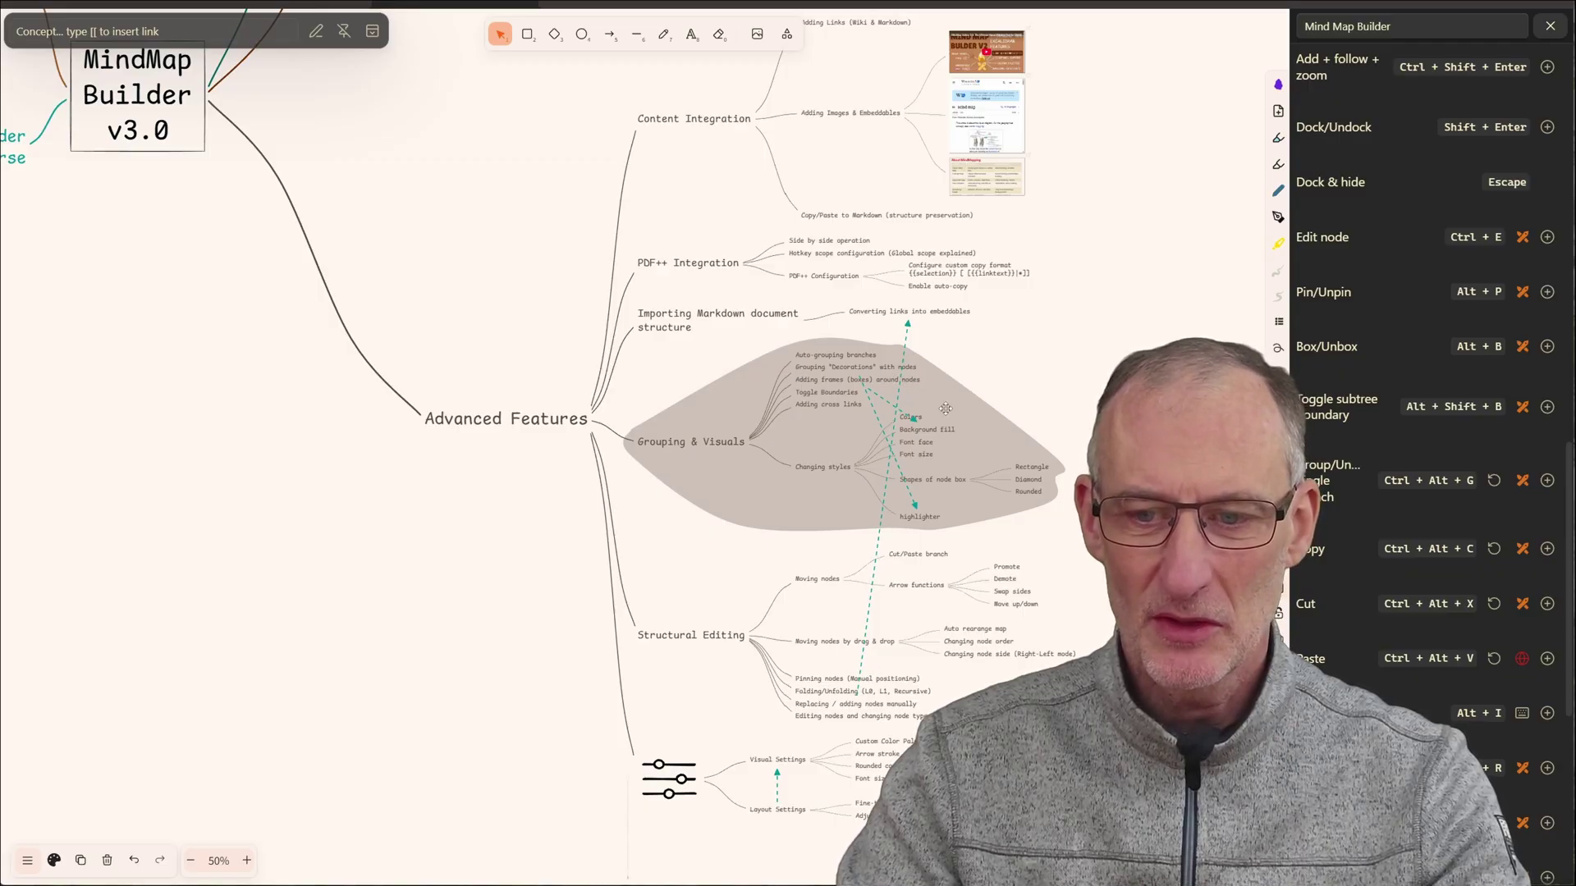
scroll(348, 505, down, 5)
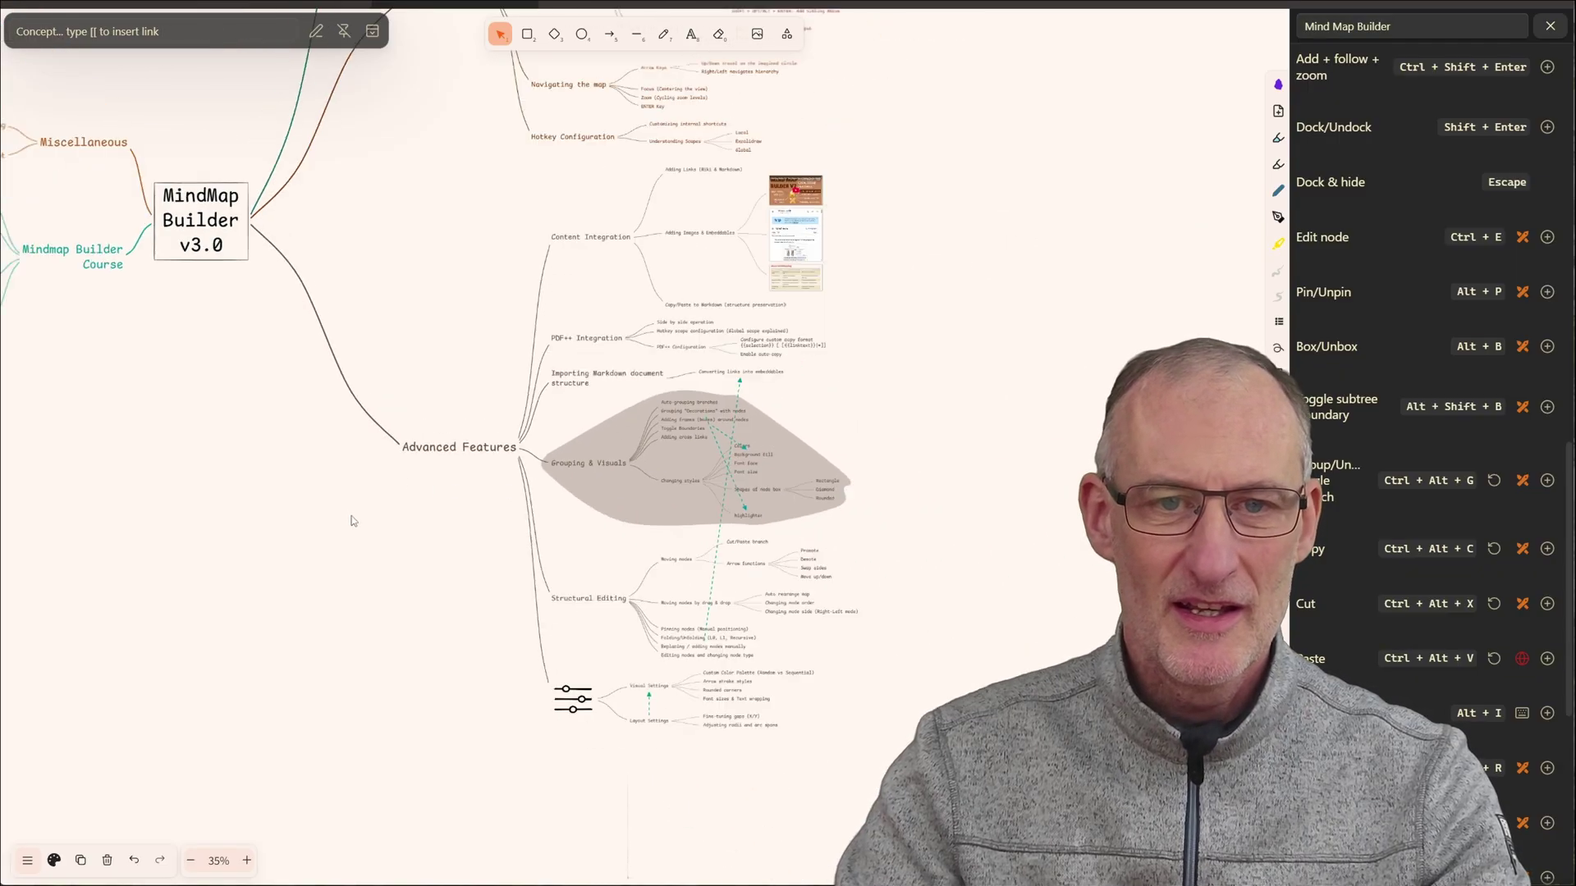
drag(351, 372, 588, 461)
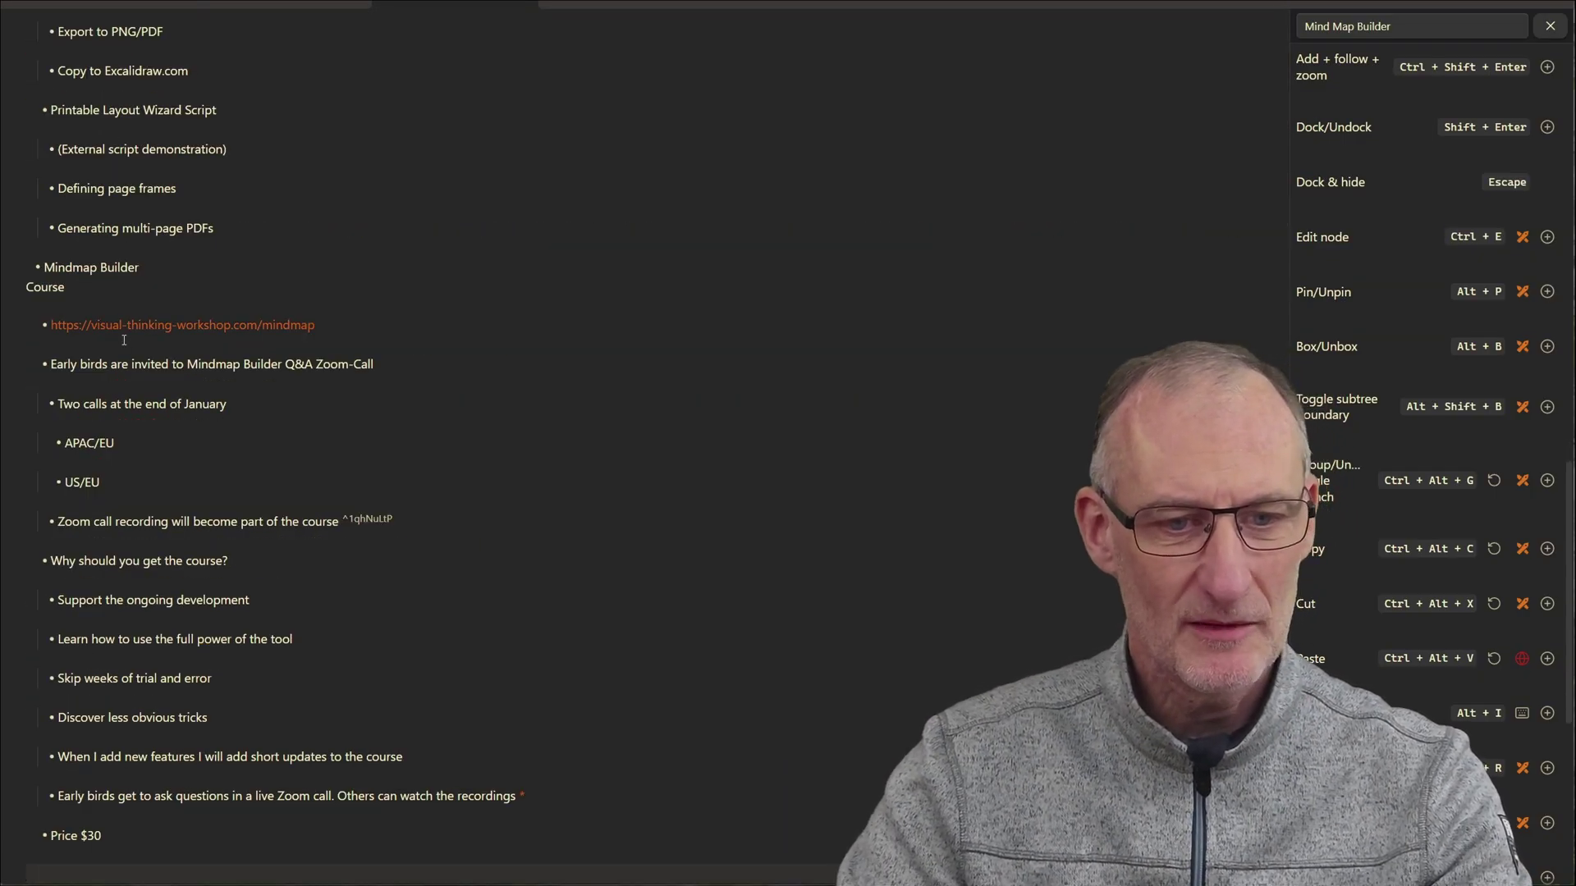
- Examine the map's Markdown outline, inspecting the Layout Settings cross-link reference and the #boundary tag on Grouping & Visuals
scroll(128, 341, up, 5)
click(196, 222)
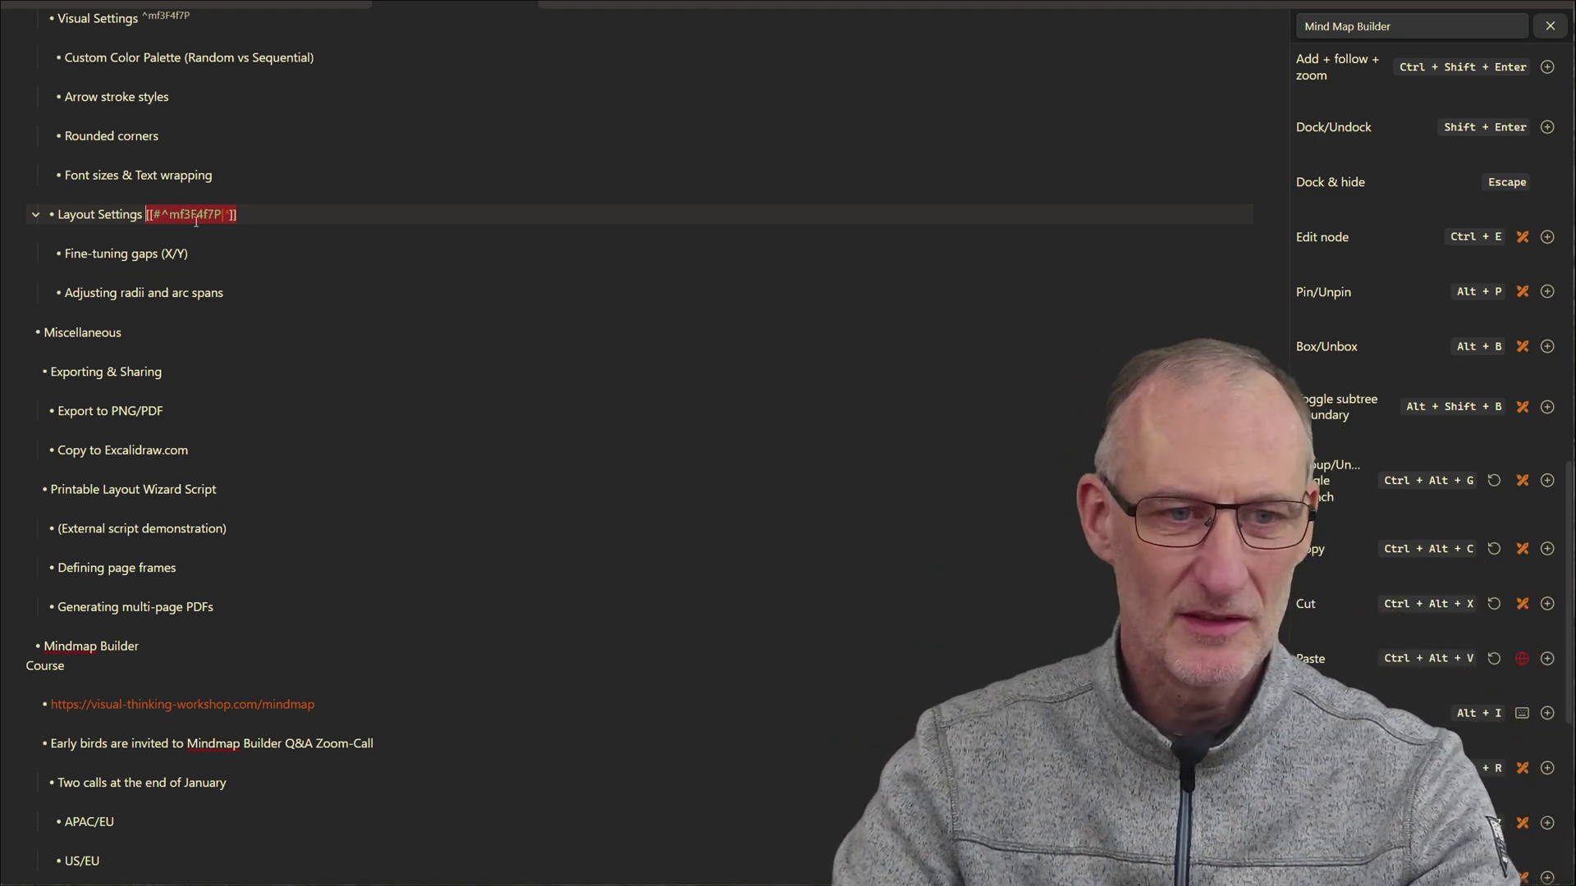
scroll(196, 221, up, 5)
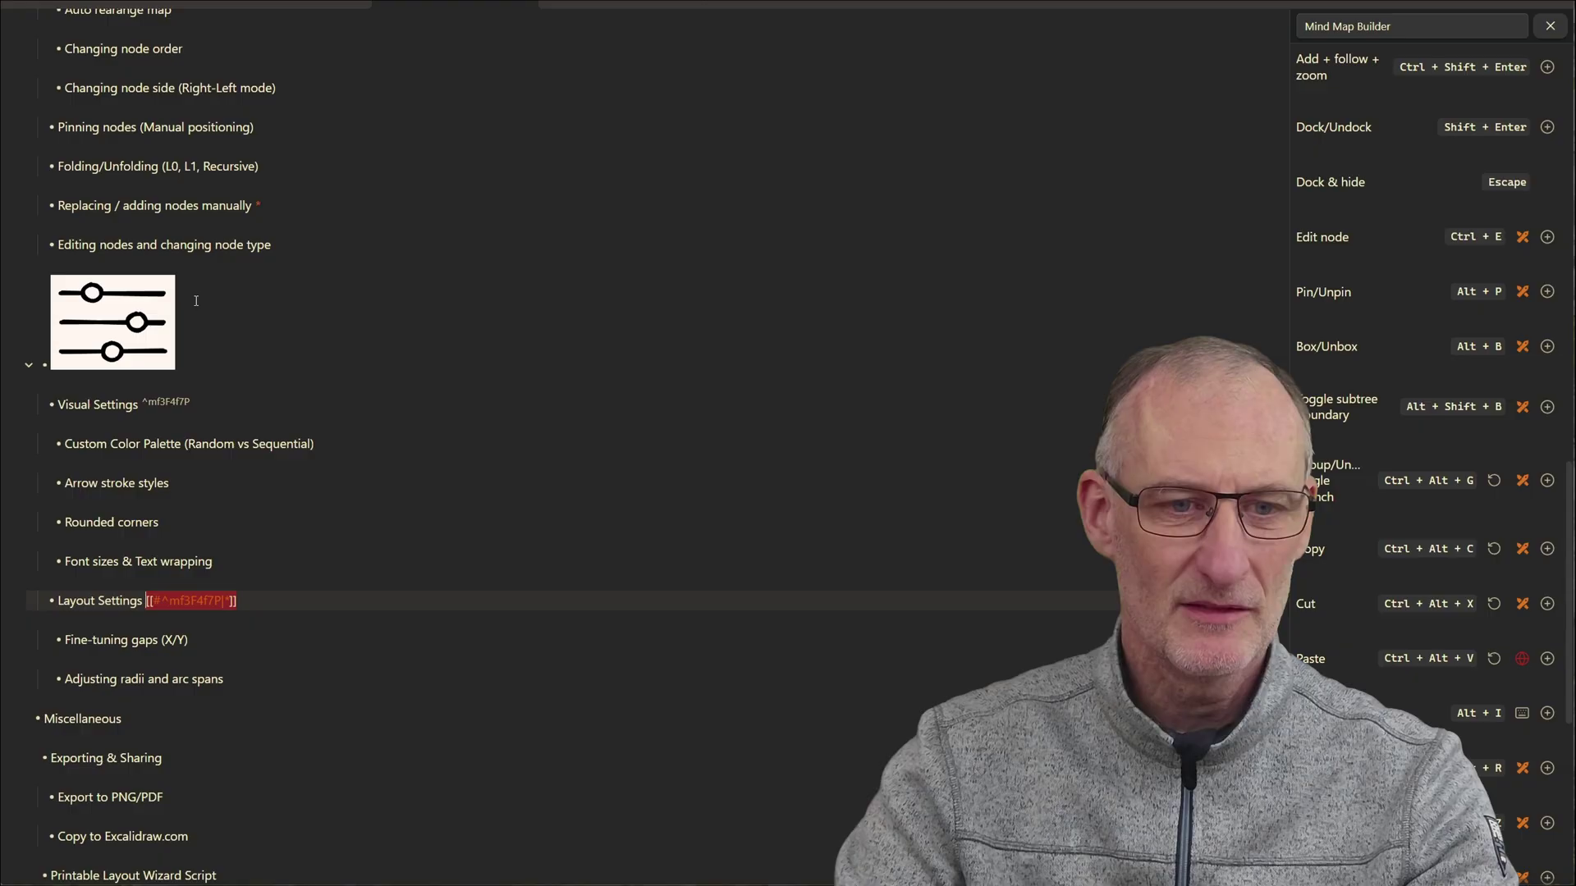
scroll(248, 359, up, 10)
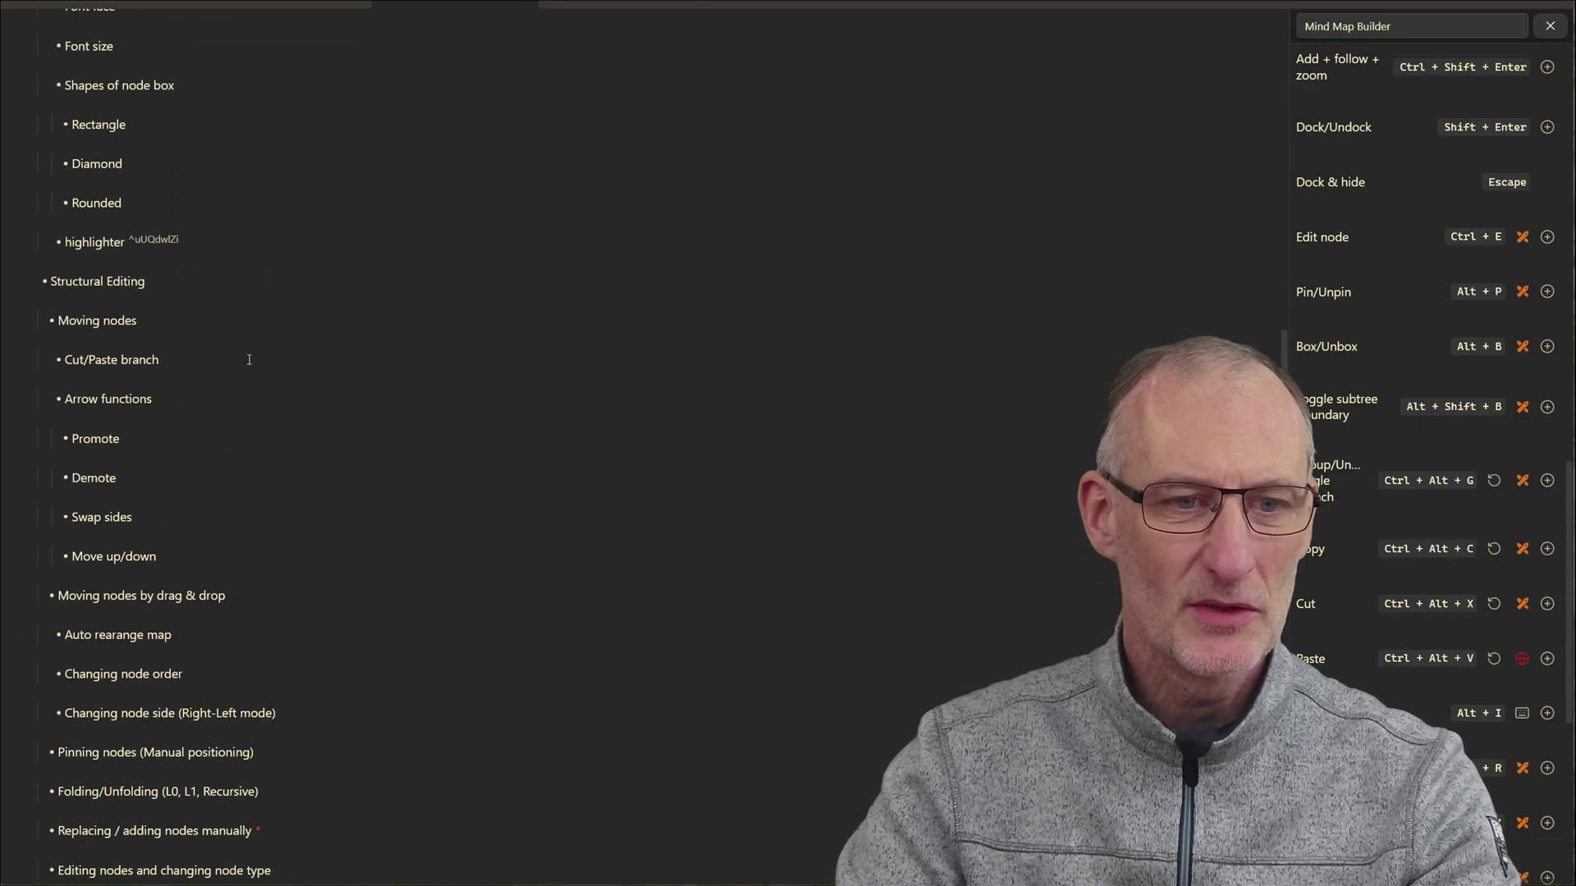
scroll(287, 376, up, 2)
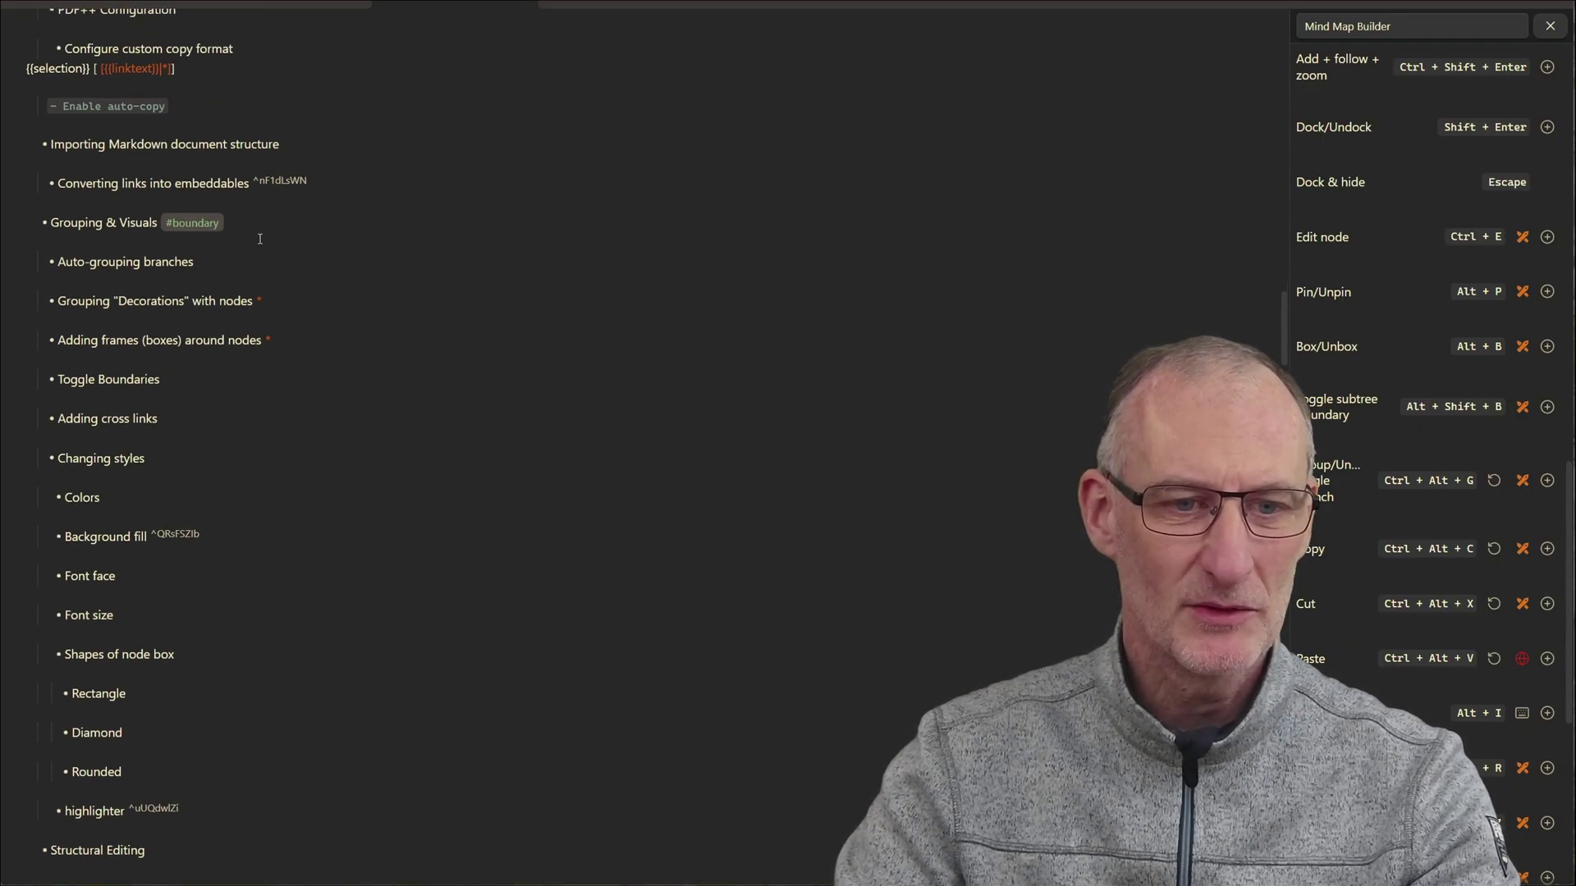
click(286, 227)
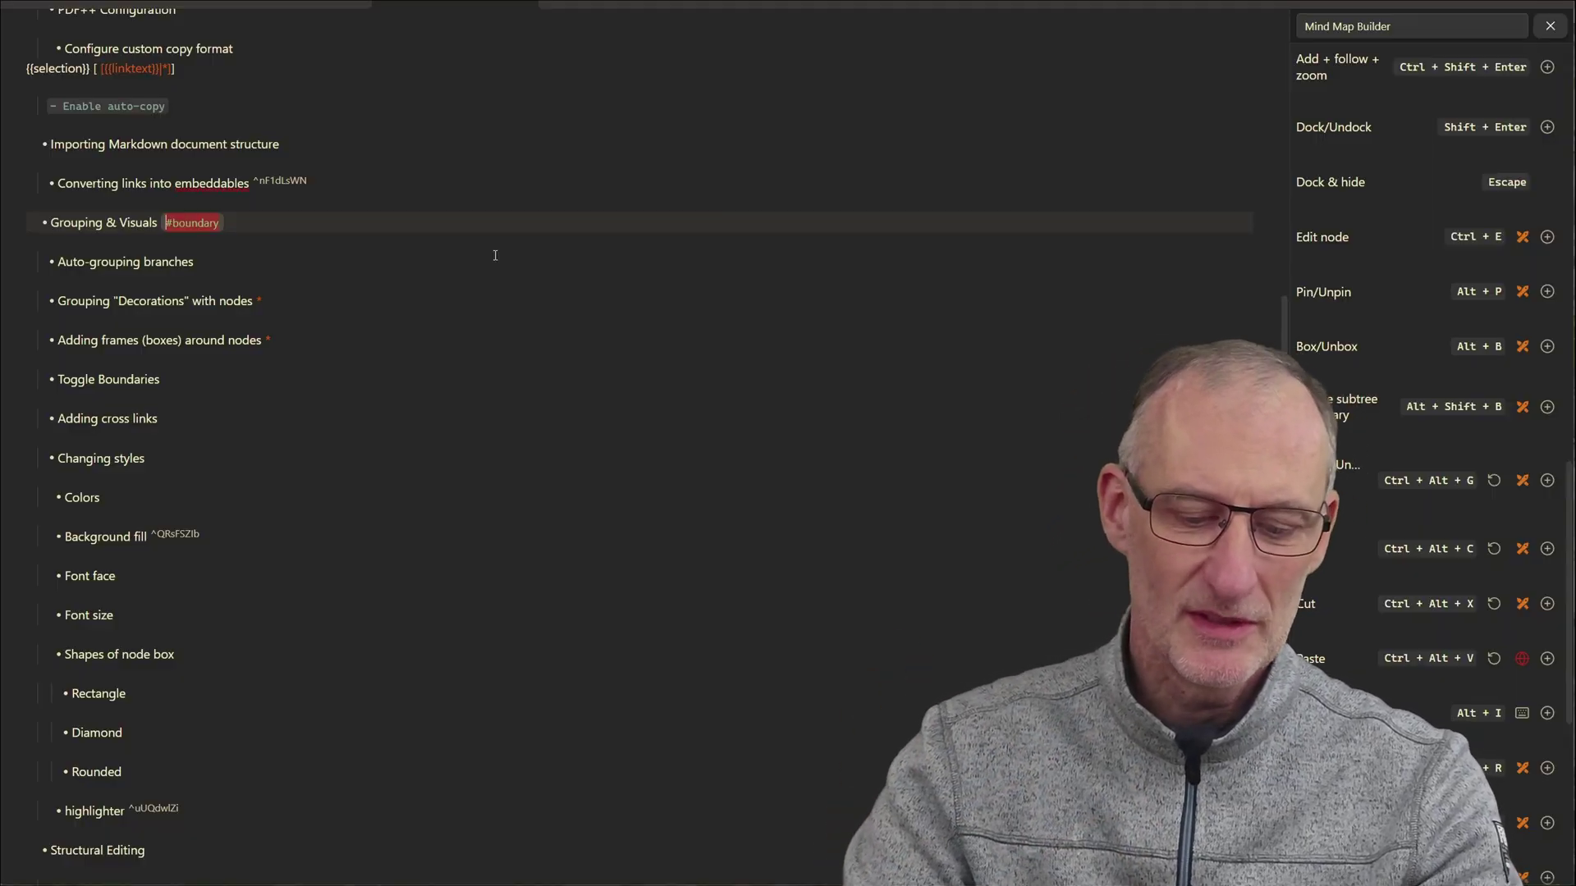
- Delete the pasted MindMap Builder v3.0 map from the drawing, keeping only the How to Read a Paragraph node
key(ctrl+shift+m)
scroll(812, 566, down, 1)
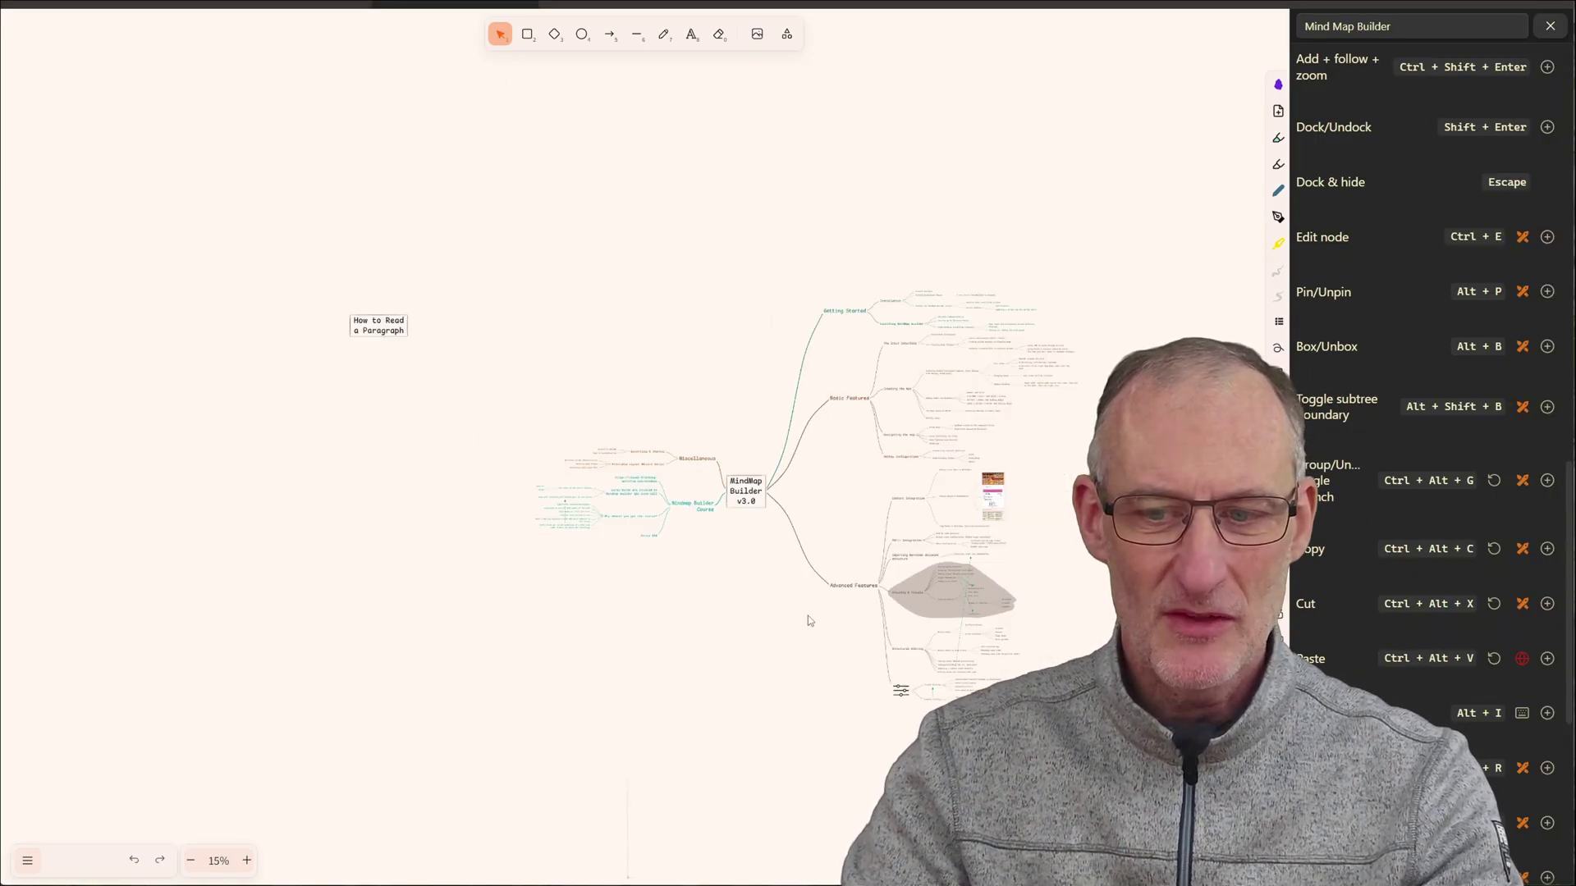
drag(1166, 804, 512, 261)
key(Delete)
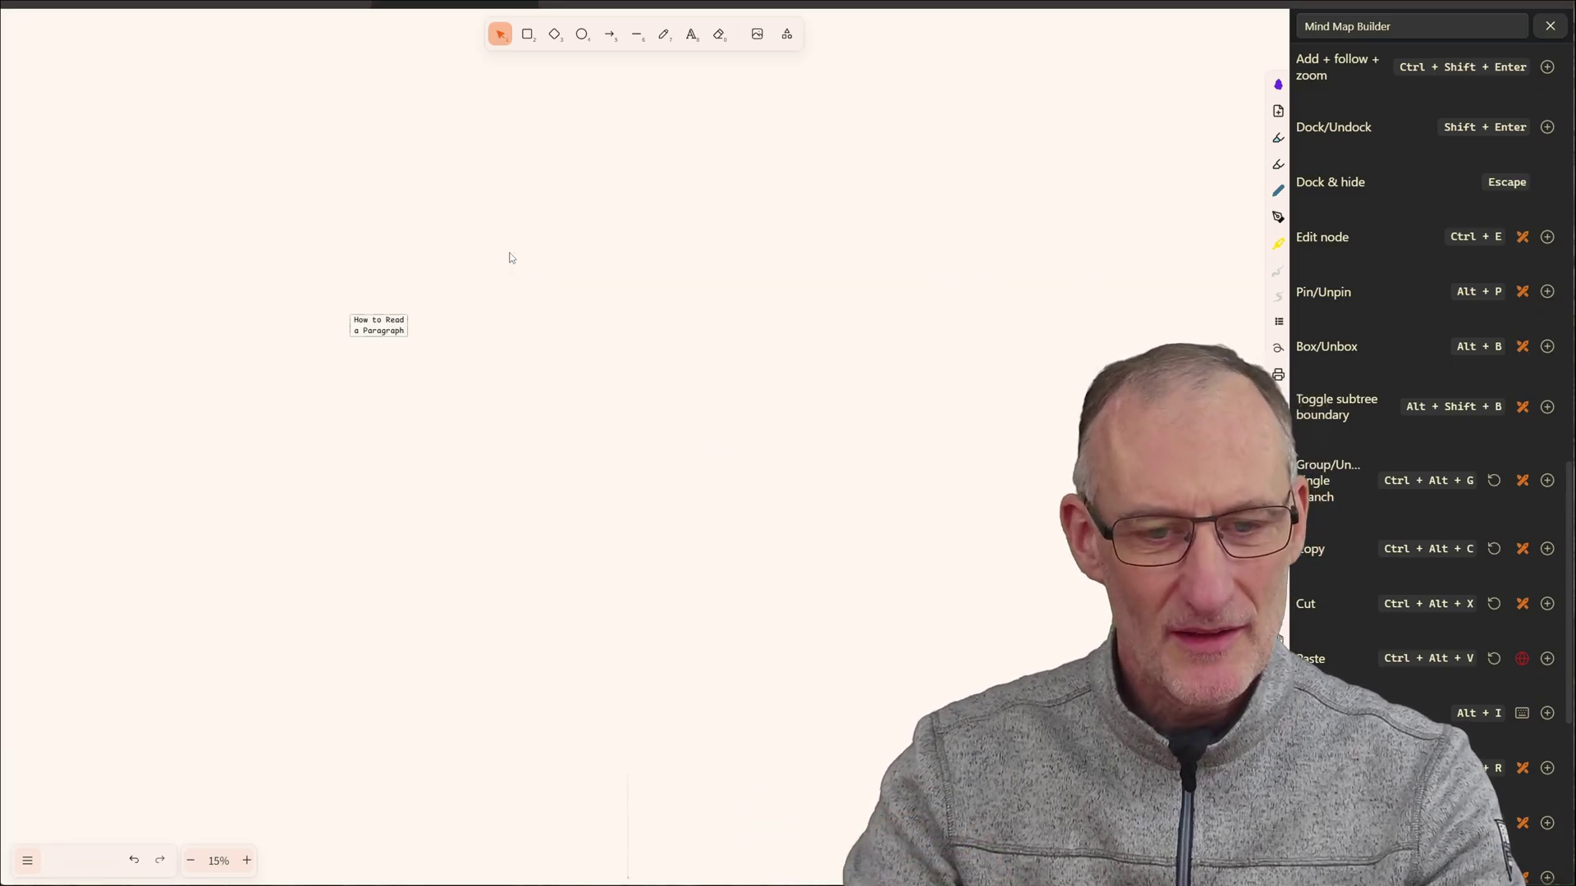
key(shift+1)
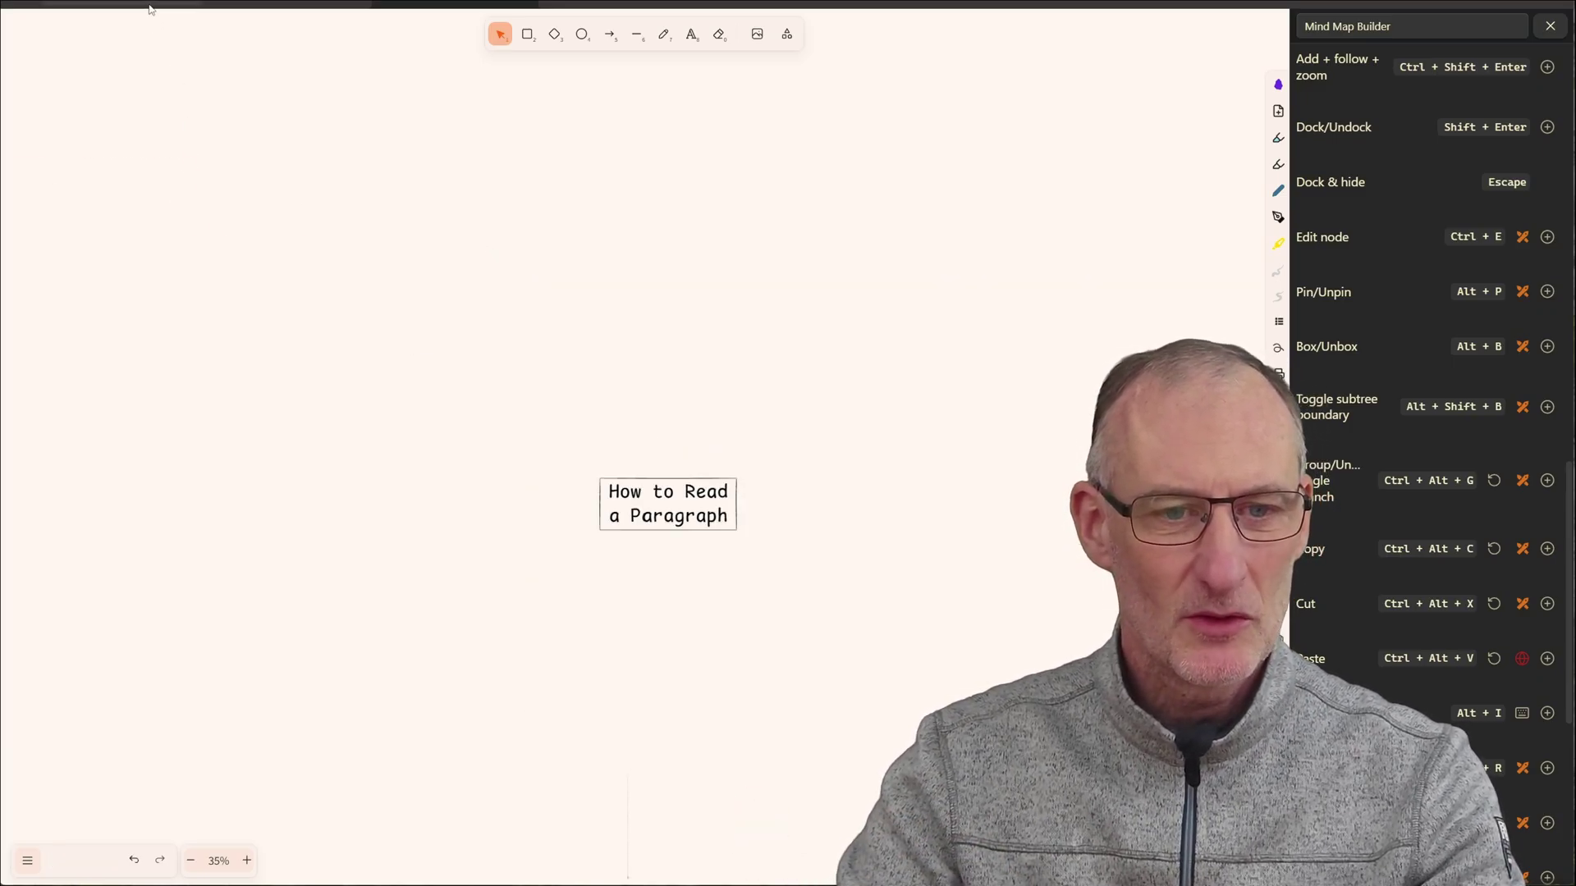
- Return to the overview mind map and unfold PDF++ Integration to its Side by side operation node
key(ctrl+z)
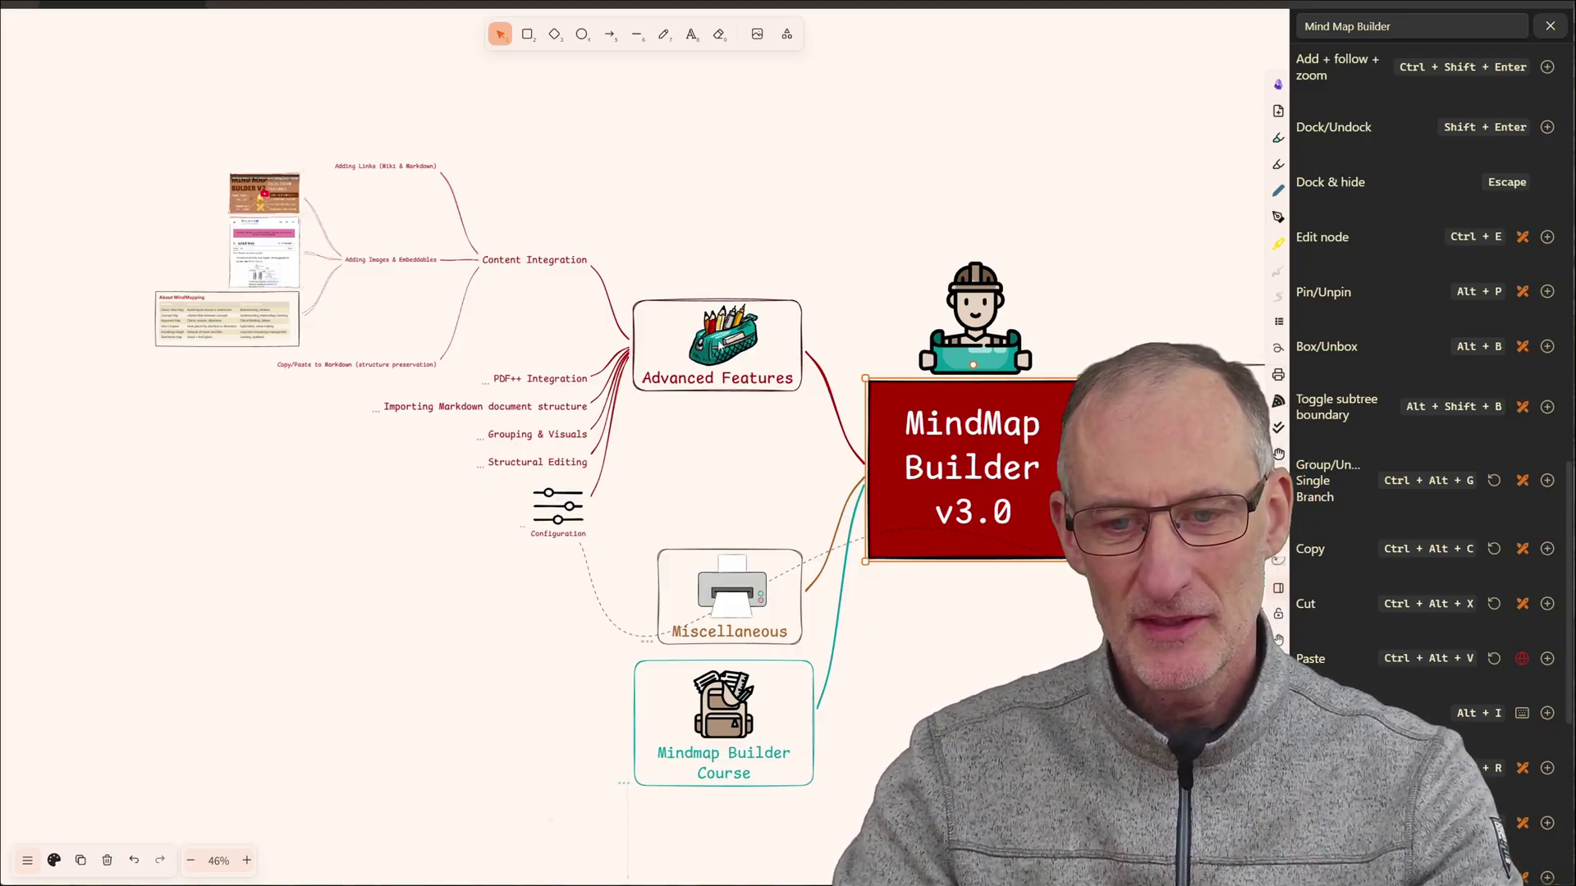
scroll(720, 346, up, 3)
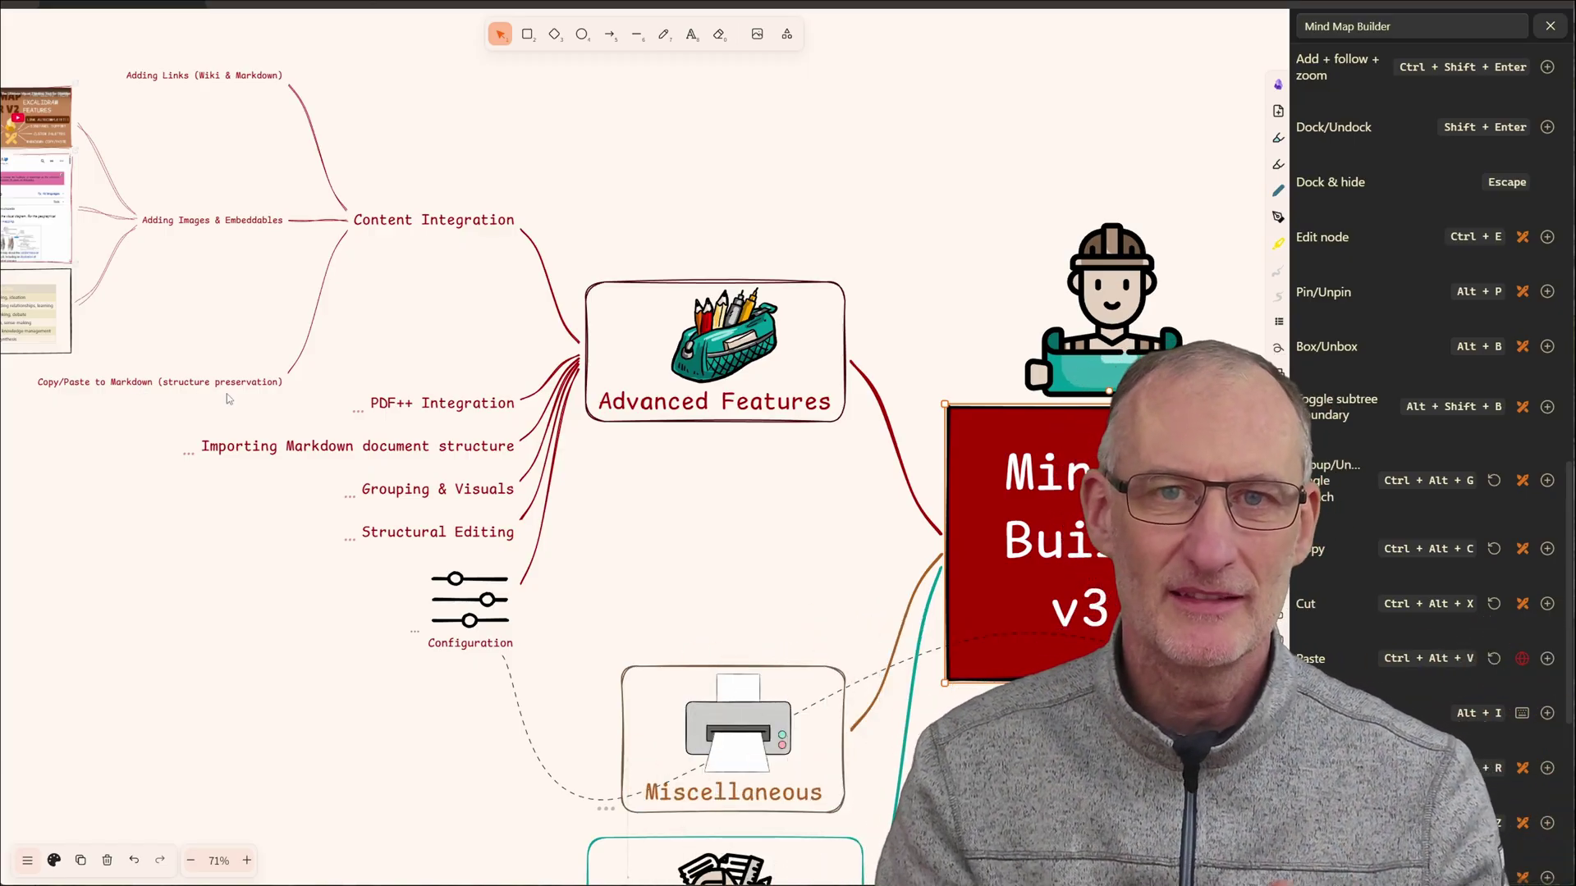
click(439, 403)
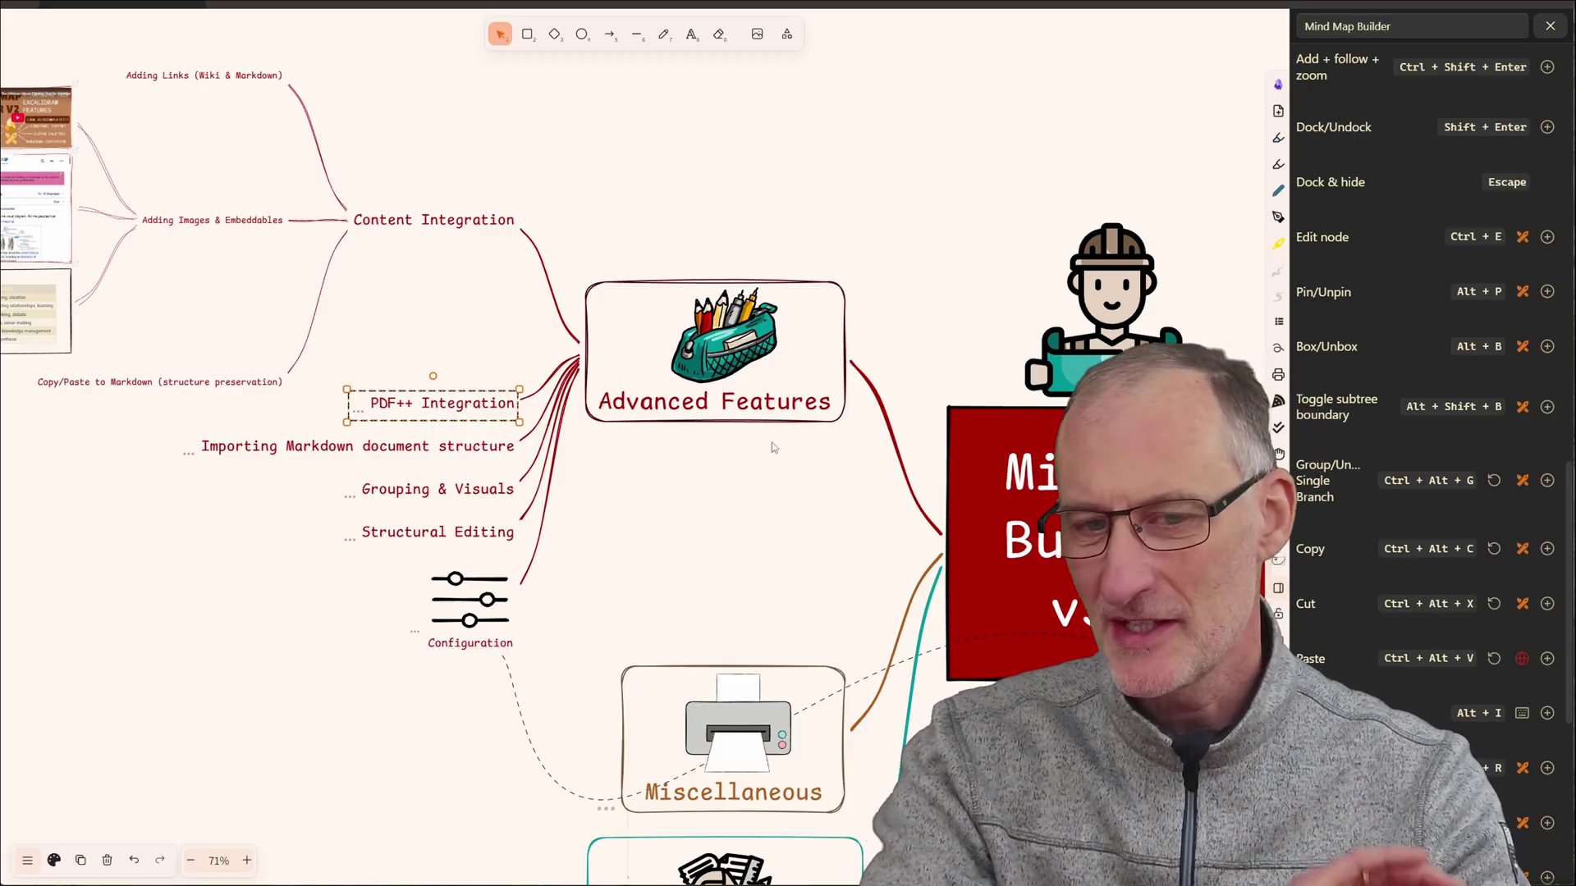
key(alt+Left)
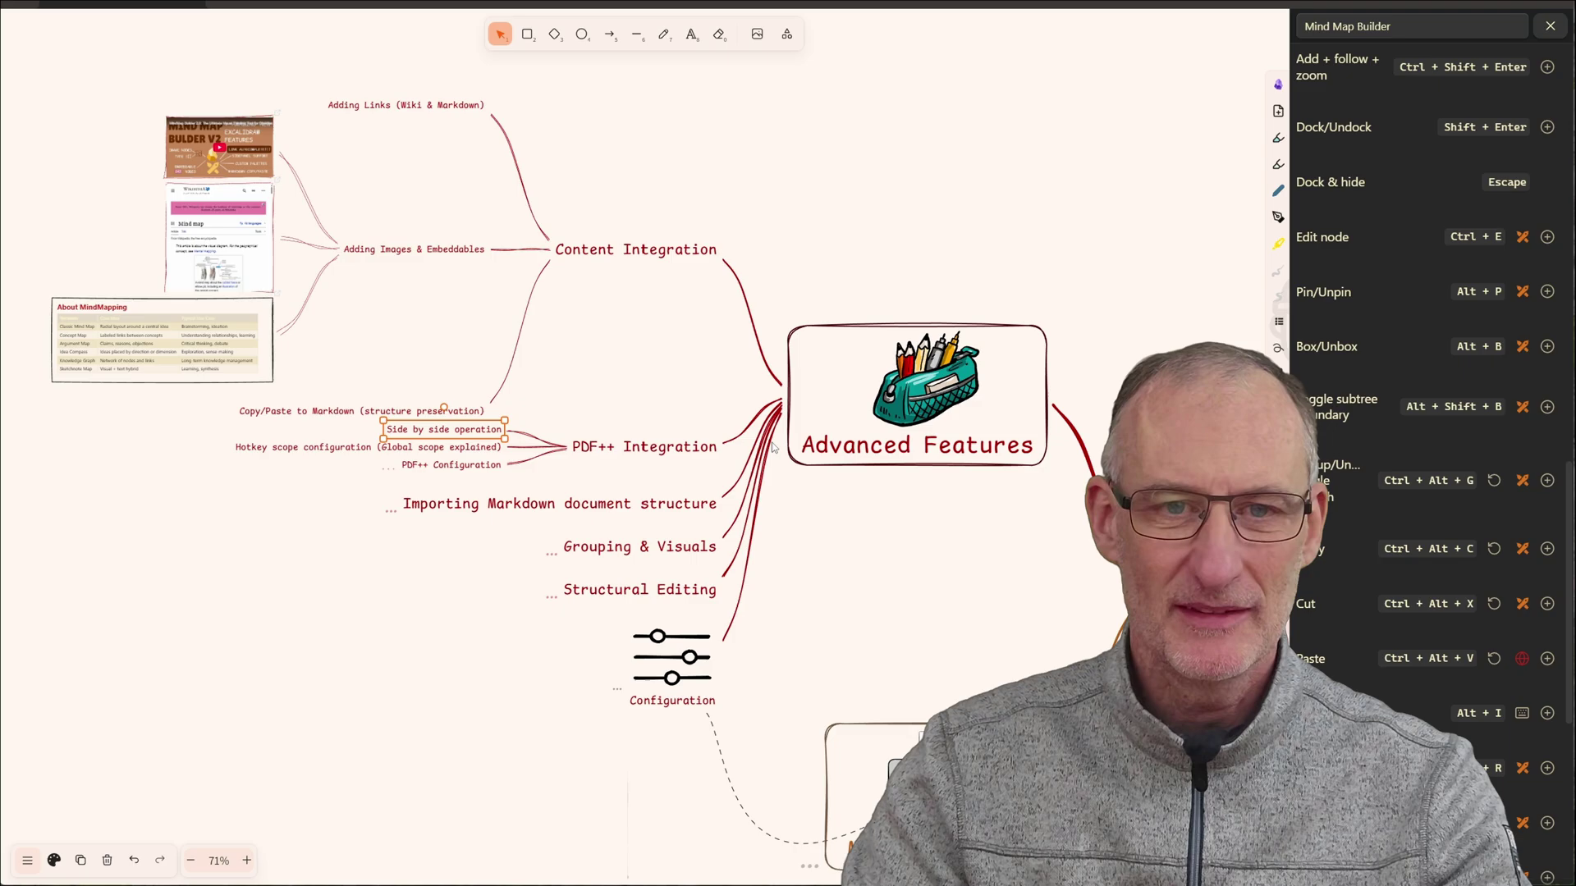
- Set up the How to Read a Paragraph drawing side by side with its PDF, close the settings and open the mind map input bar
click(457, 4)
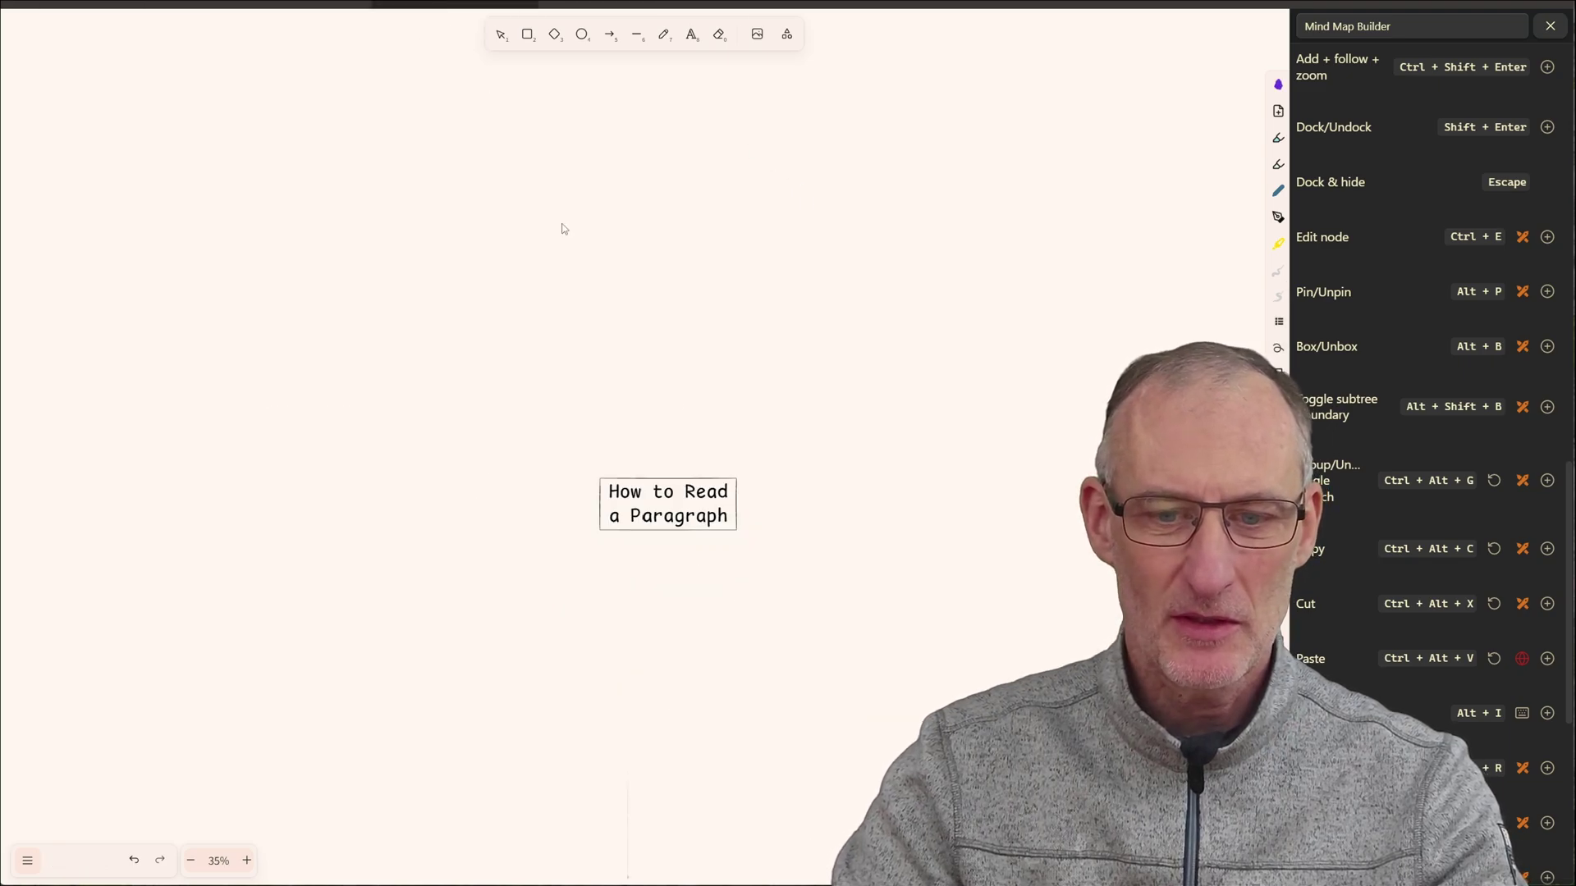
drag(762, 528, 417, 383)
scroll(385, 362, up, 3)
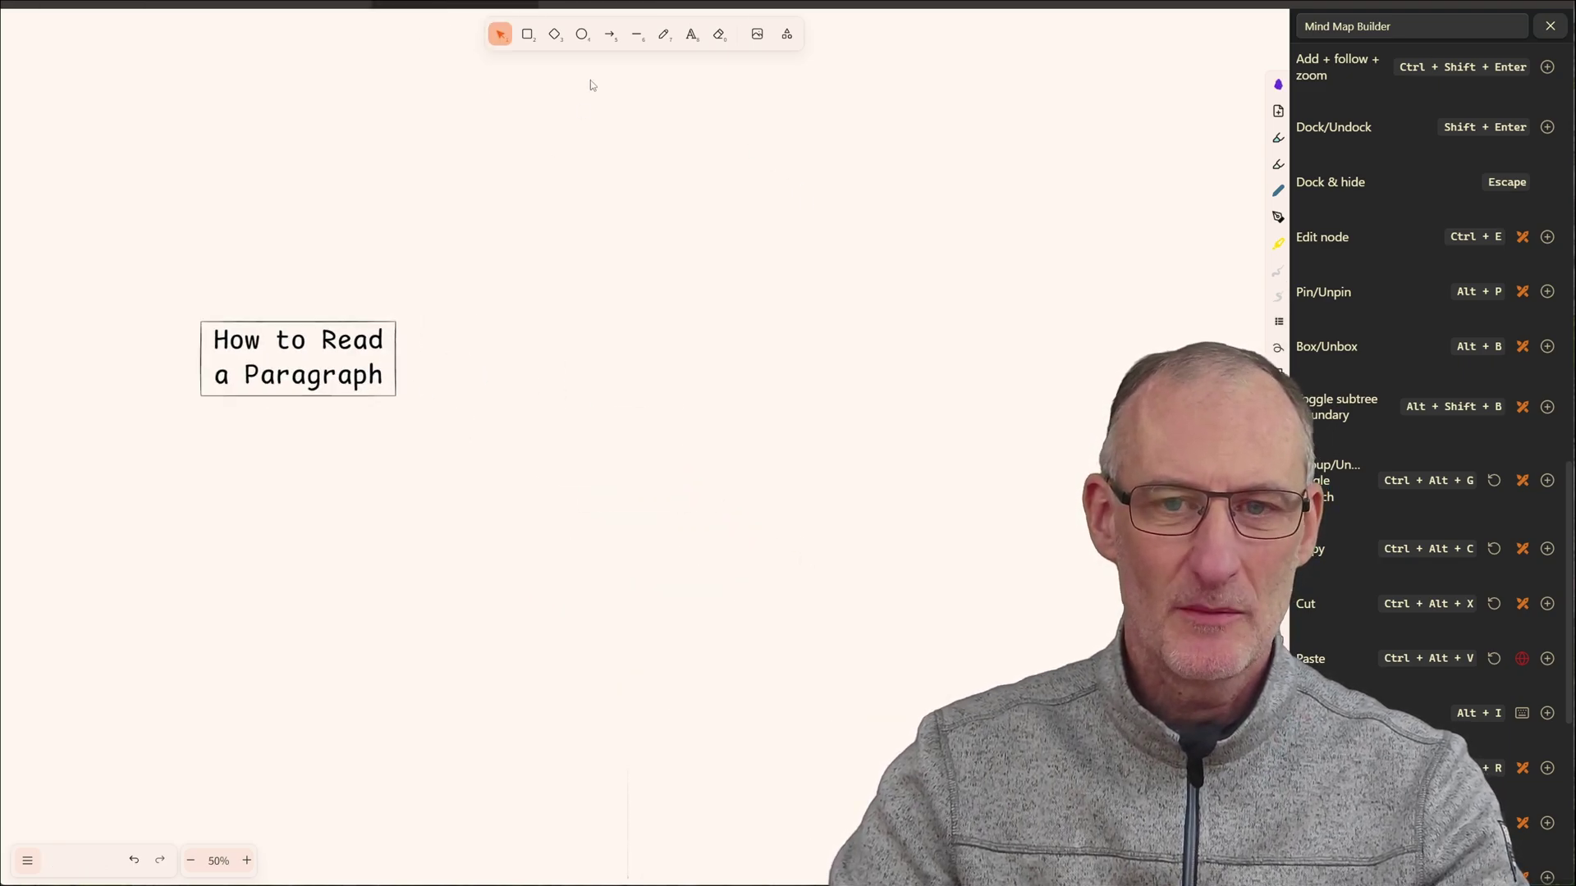
drag(579, 4, 1130, 263)
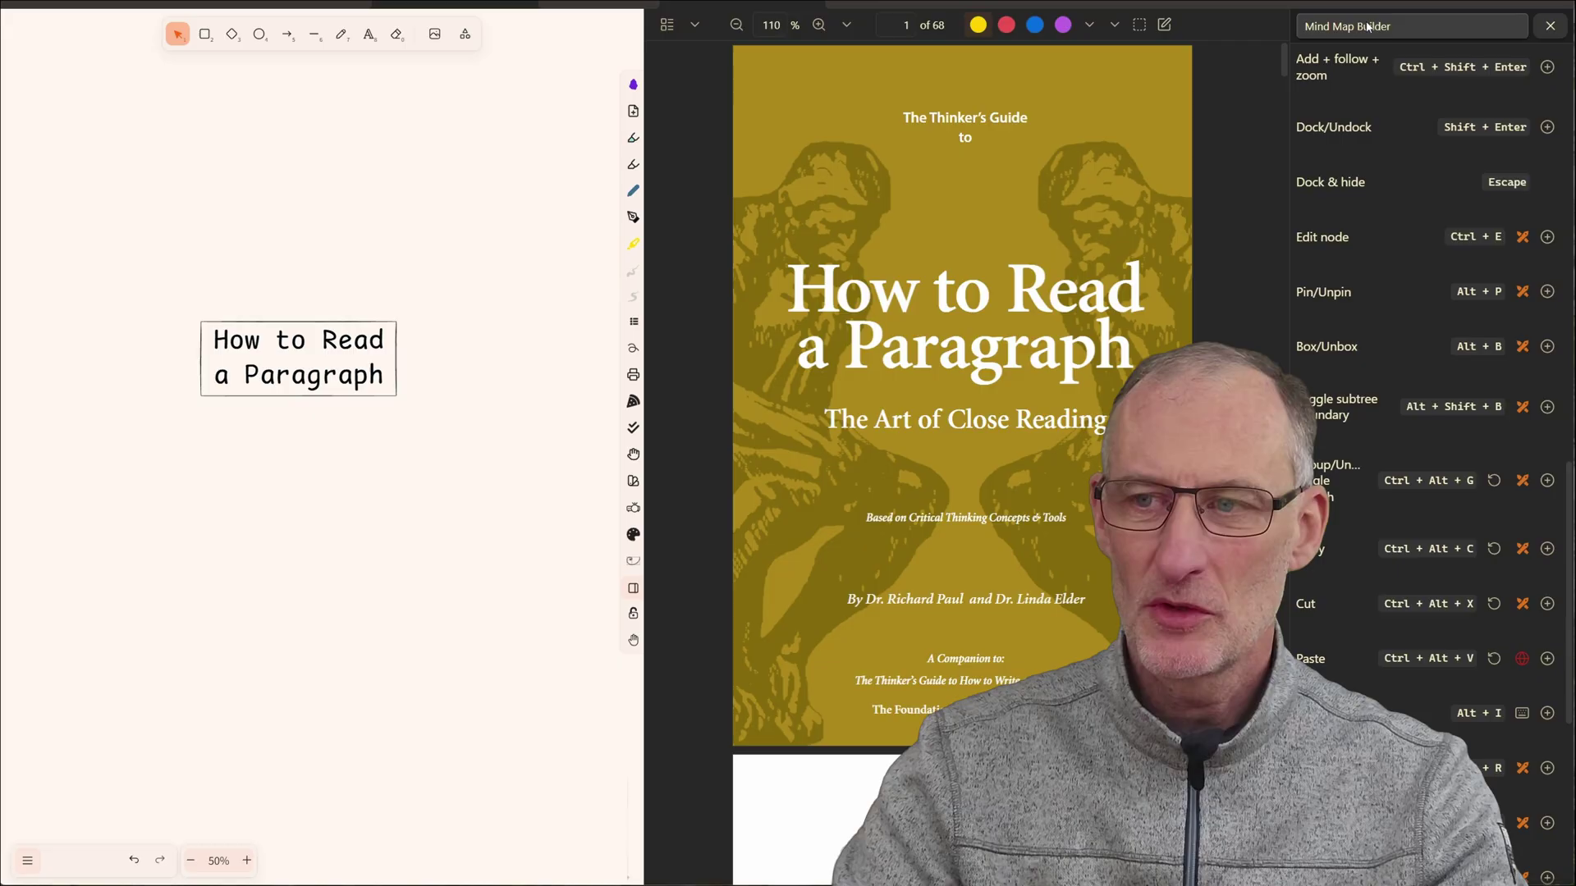
key(Escape)
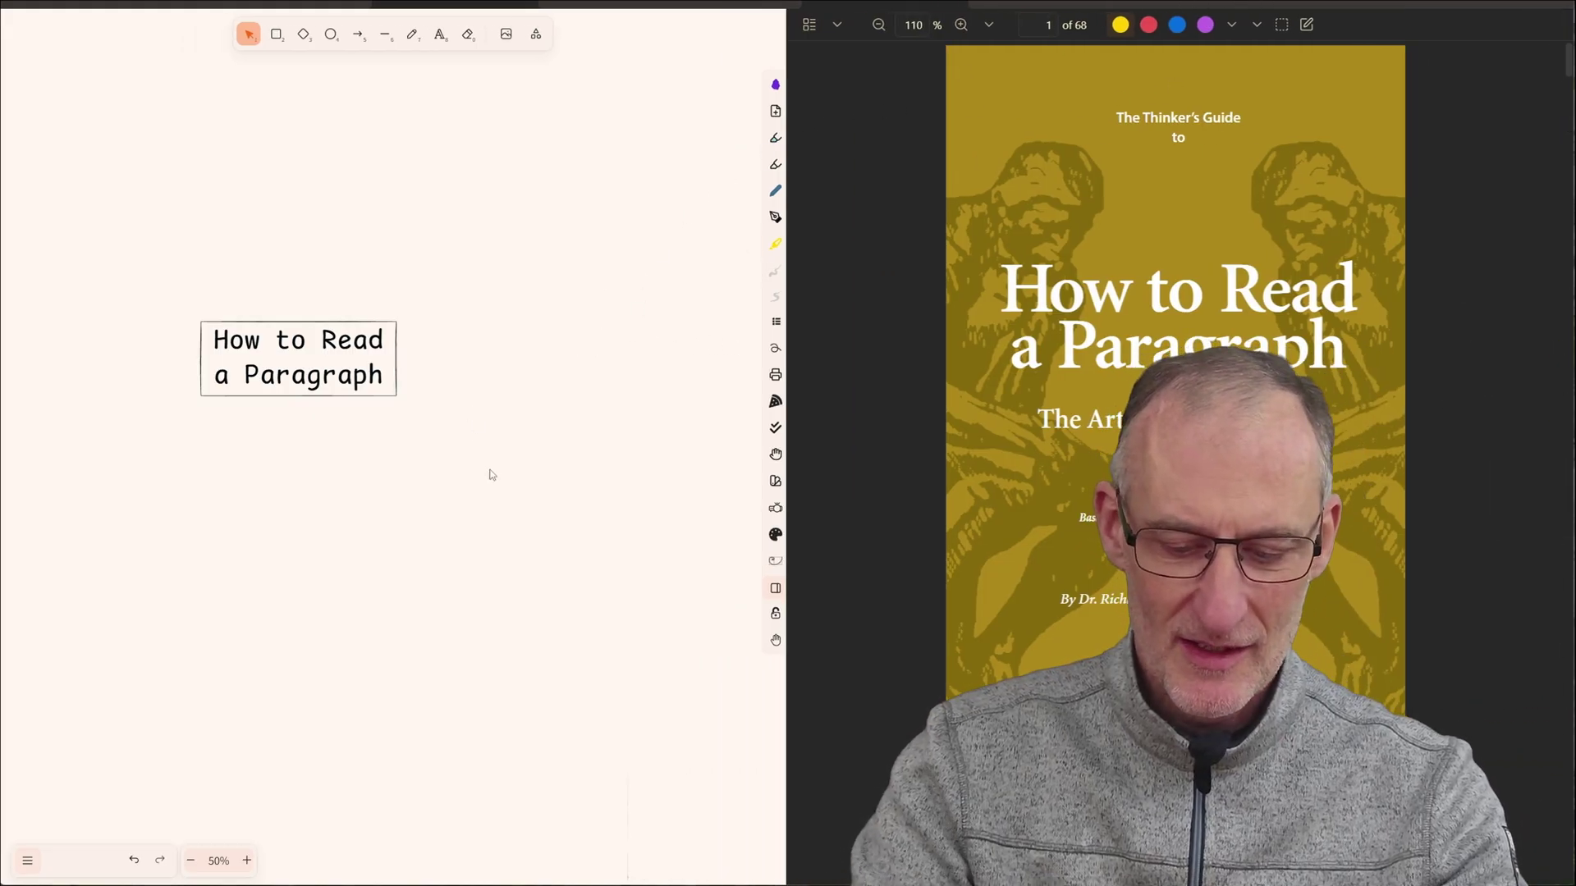
key(alt+m)
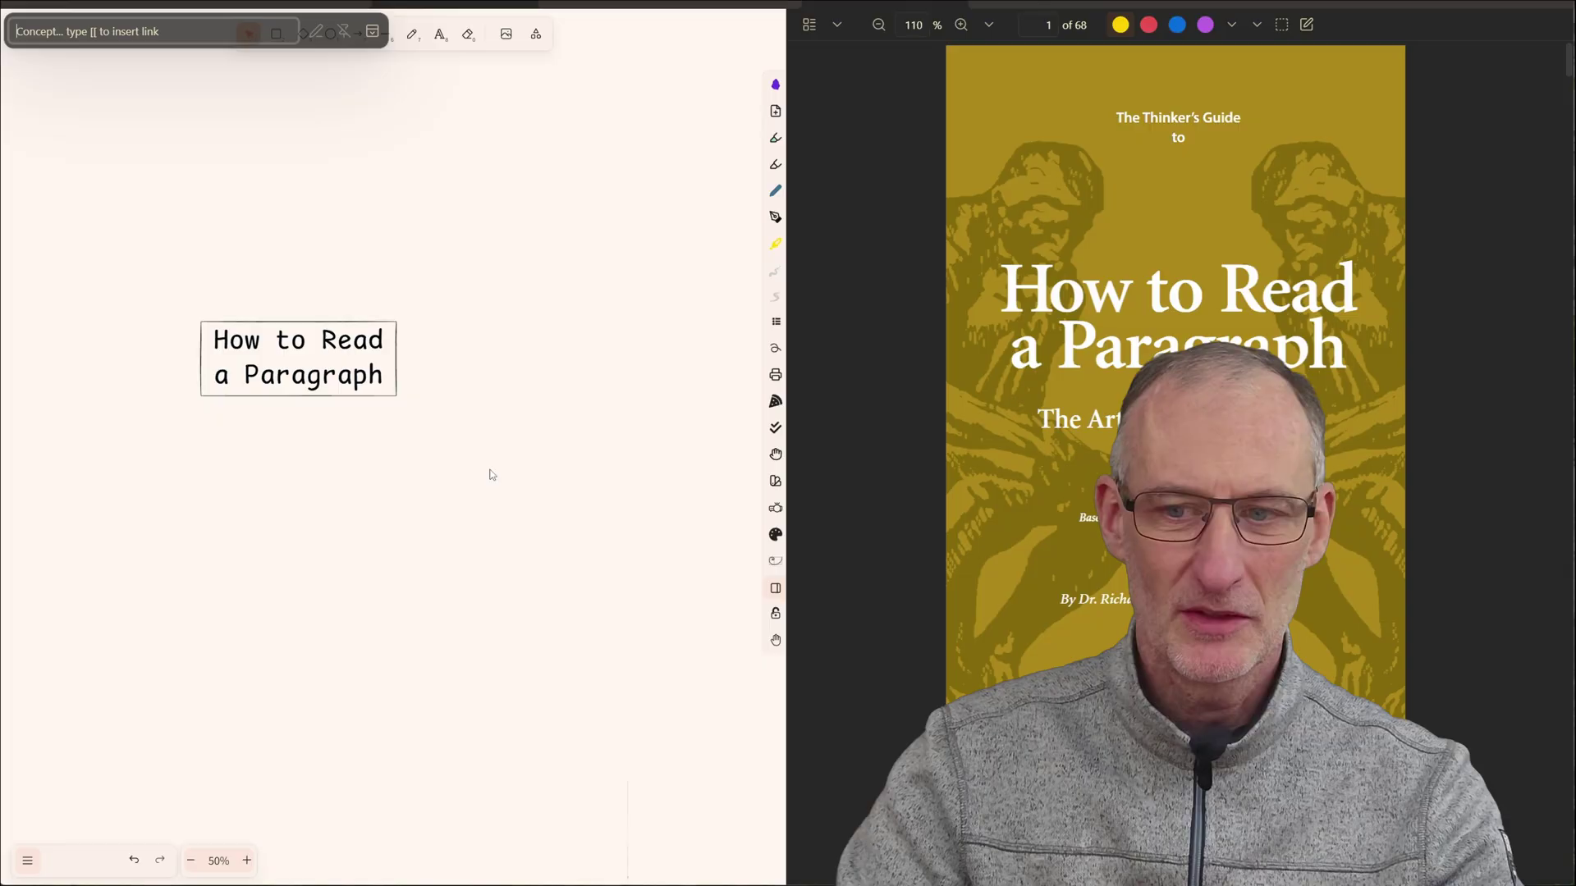
- Browse the PDF to the Reading For a Purpose section
scroll(1180, 339, down, 3)
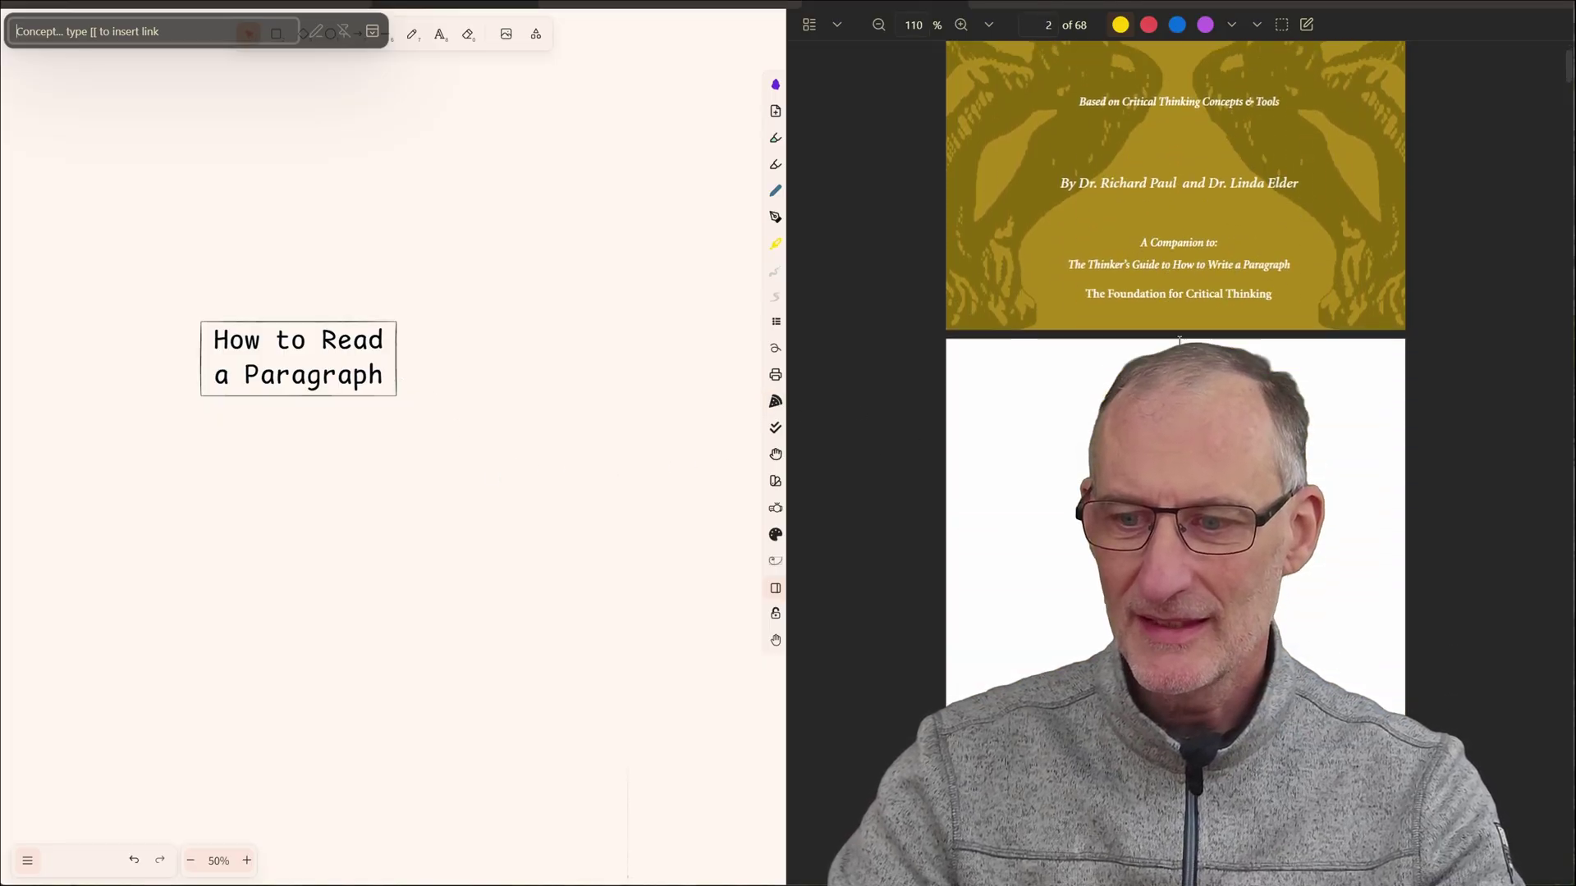
scroll(1179, 339, down, 20)
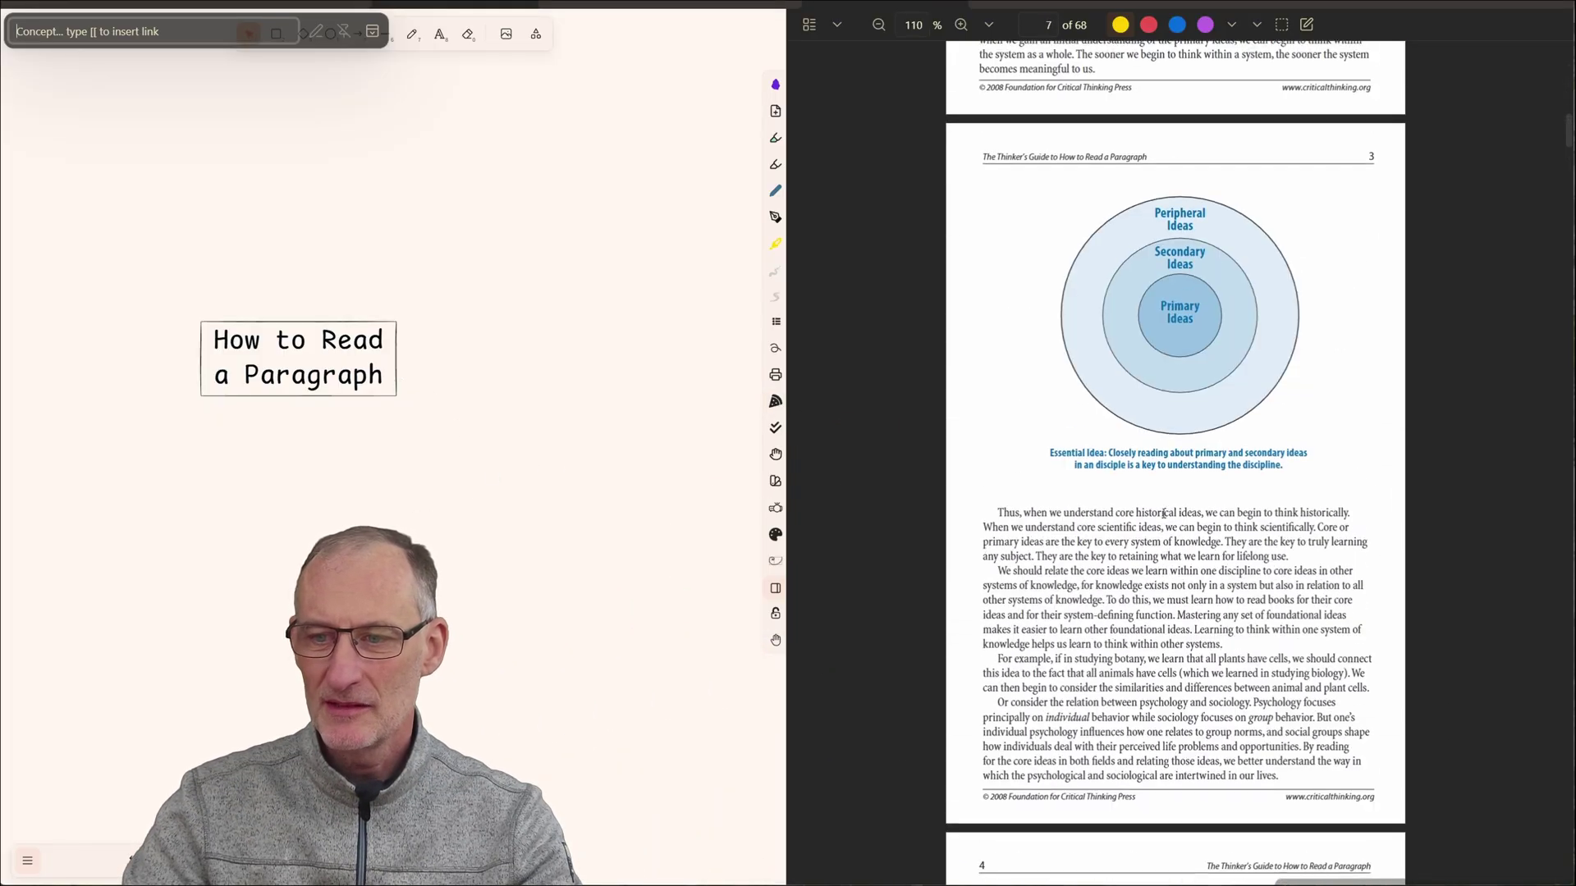
scroll(1163, 515, up, 9)
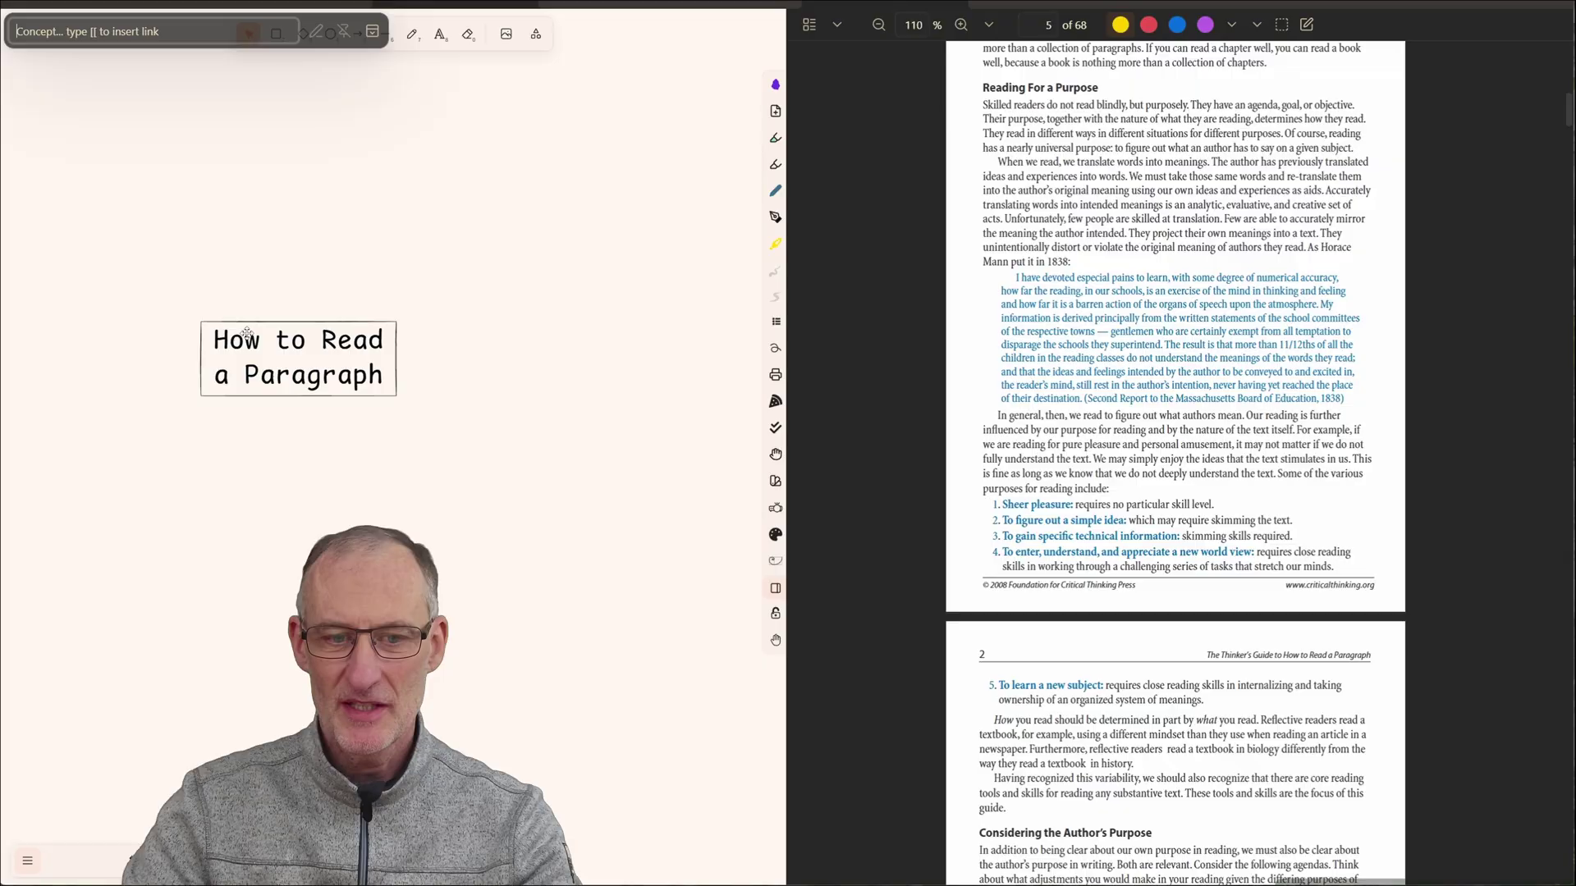
- Add the PDF heading The Theory as a linked child node of How to Read a Paragraph
click(300, 362)
scroll(1217, 233, up, 2)
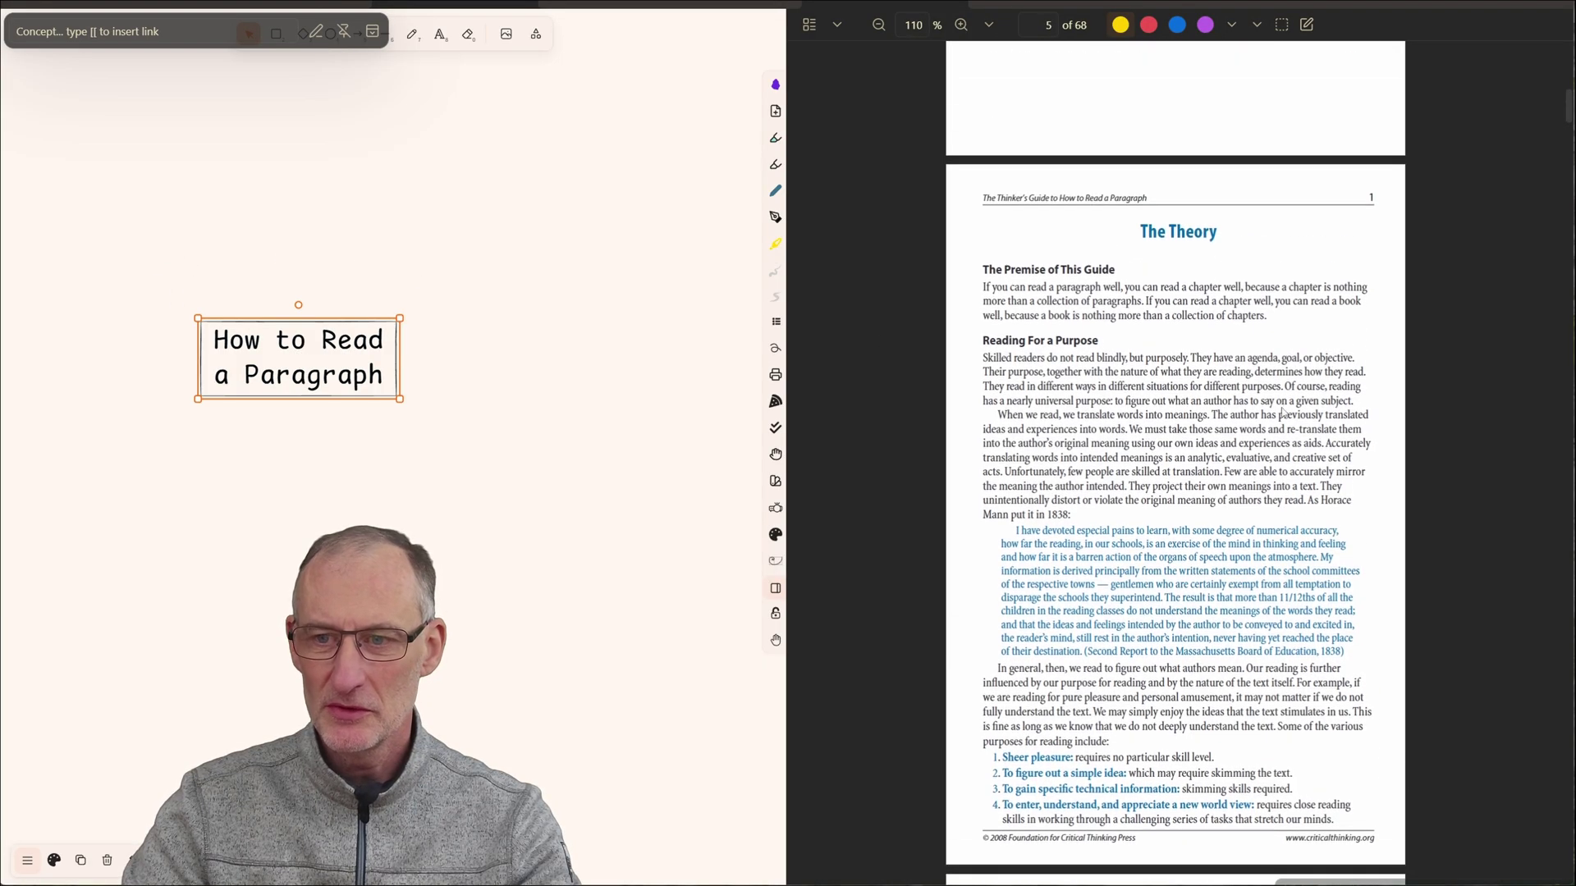
drag(1217, 233, 1162, 233)
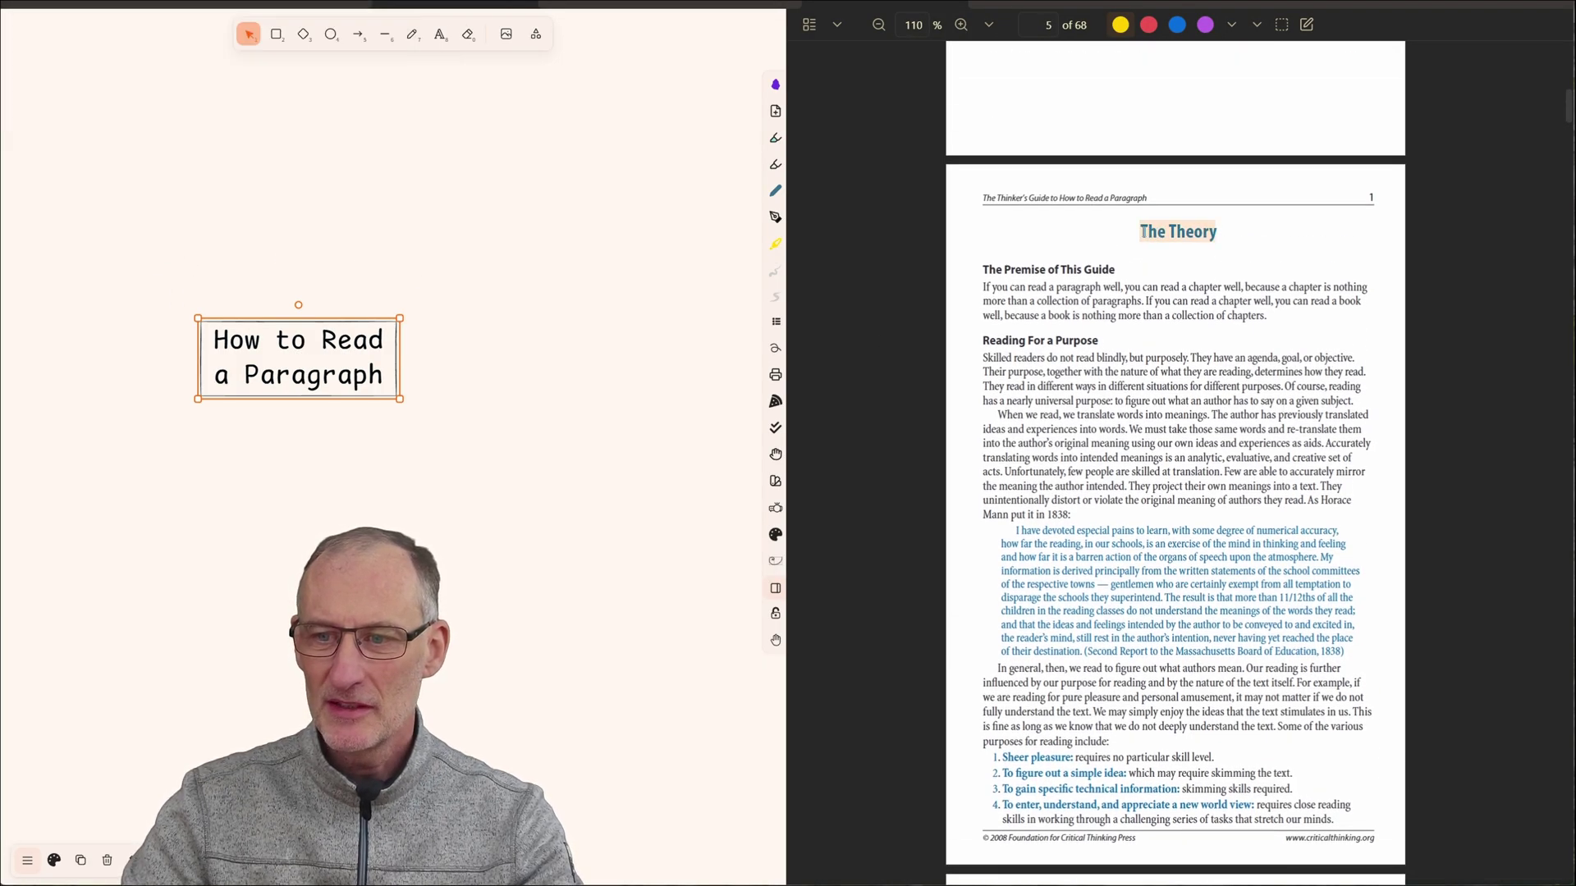
key(ctrl+c)
key(ctrl+v)
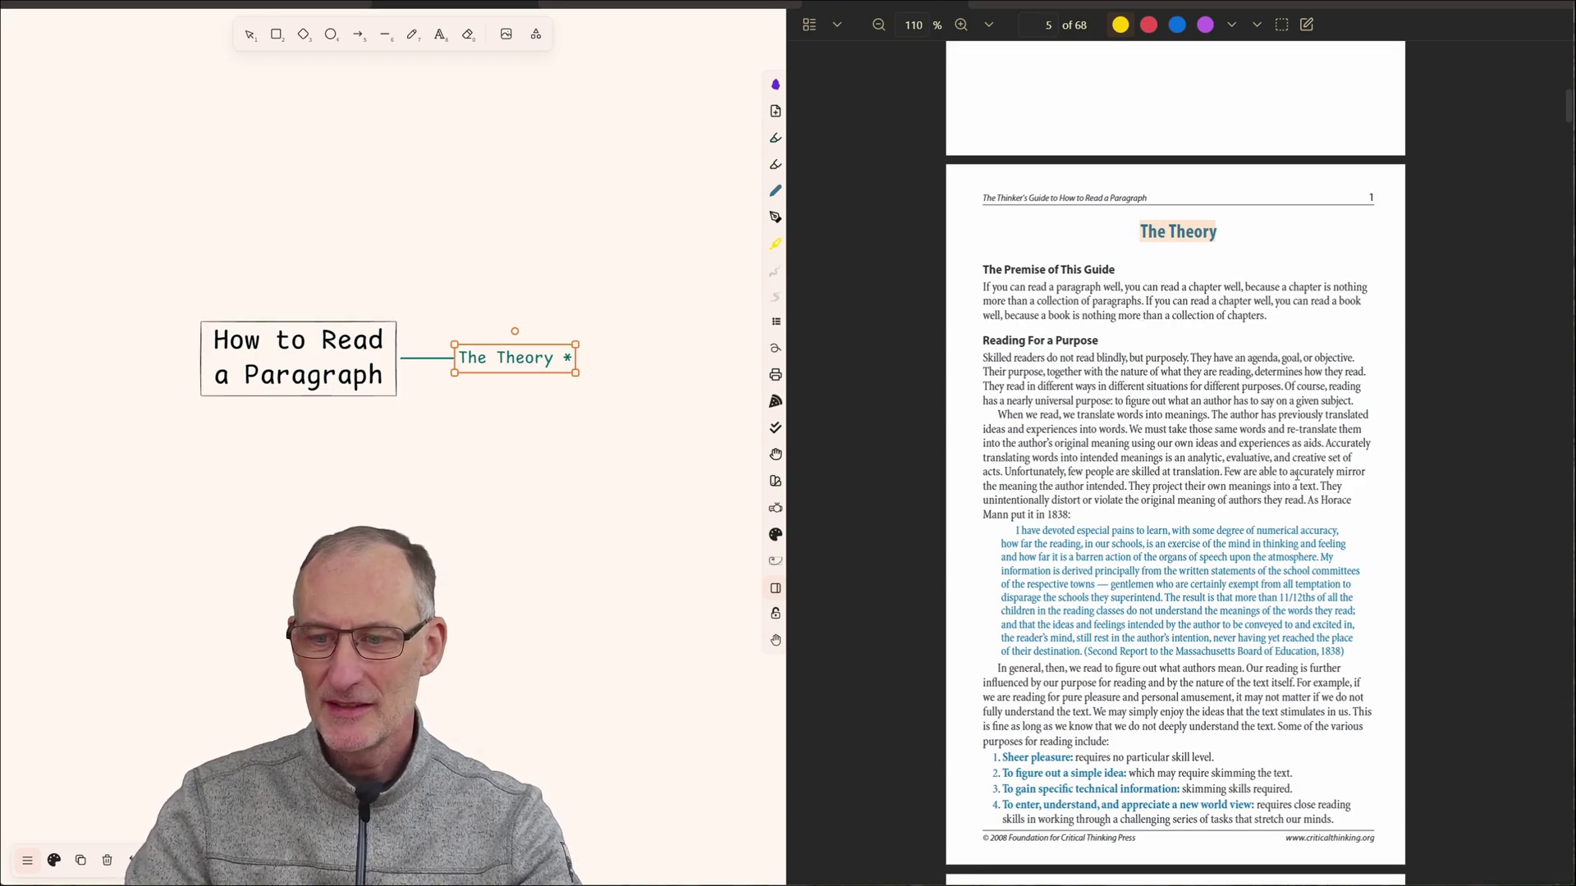
- Copy the concentric Primary, Secondary and Peripheral Ideas diagram as a rectangular PDF crop and paste it as a child of The Theory
scroll(1272, 507, down, 3)
scroll(1272, 507, down, 6)
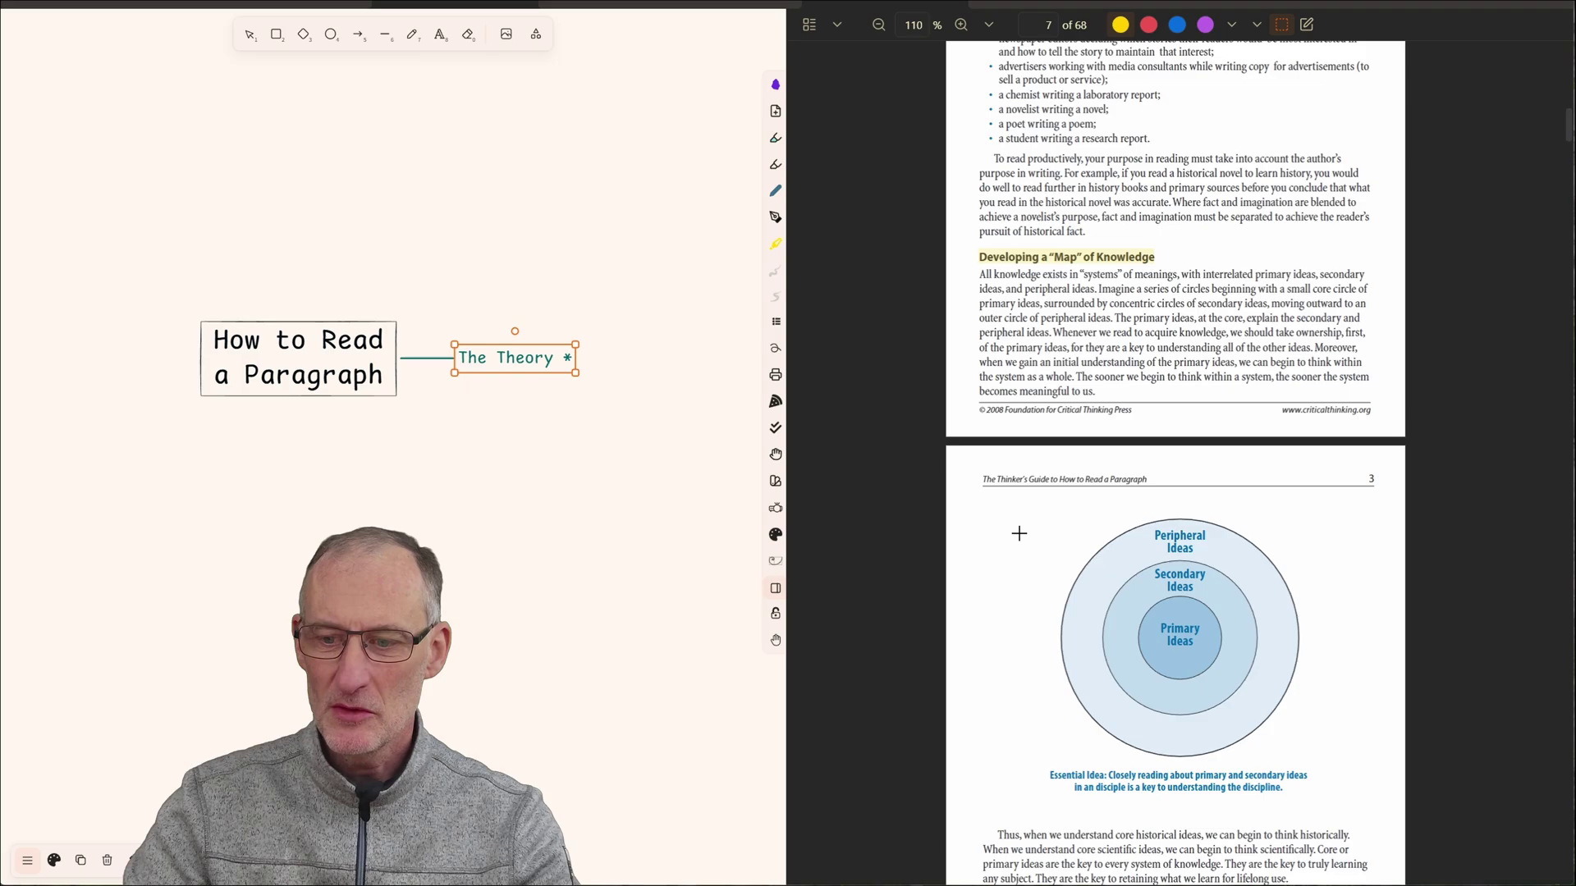
drag(1038, 511, 1320, 771)
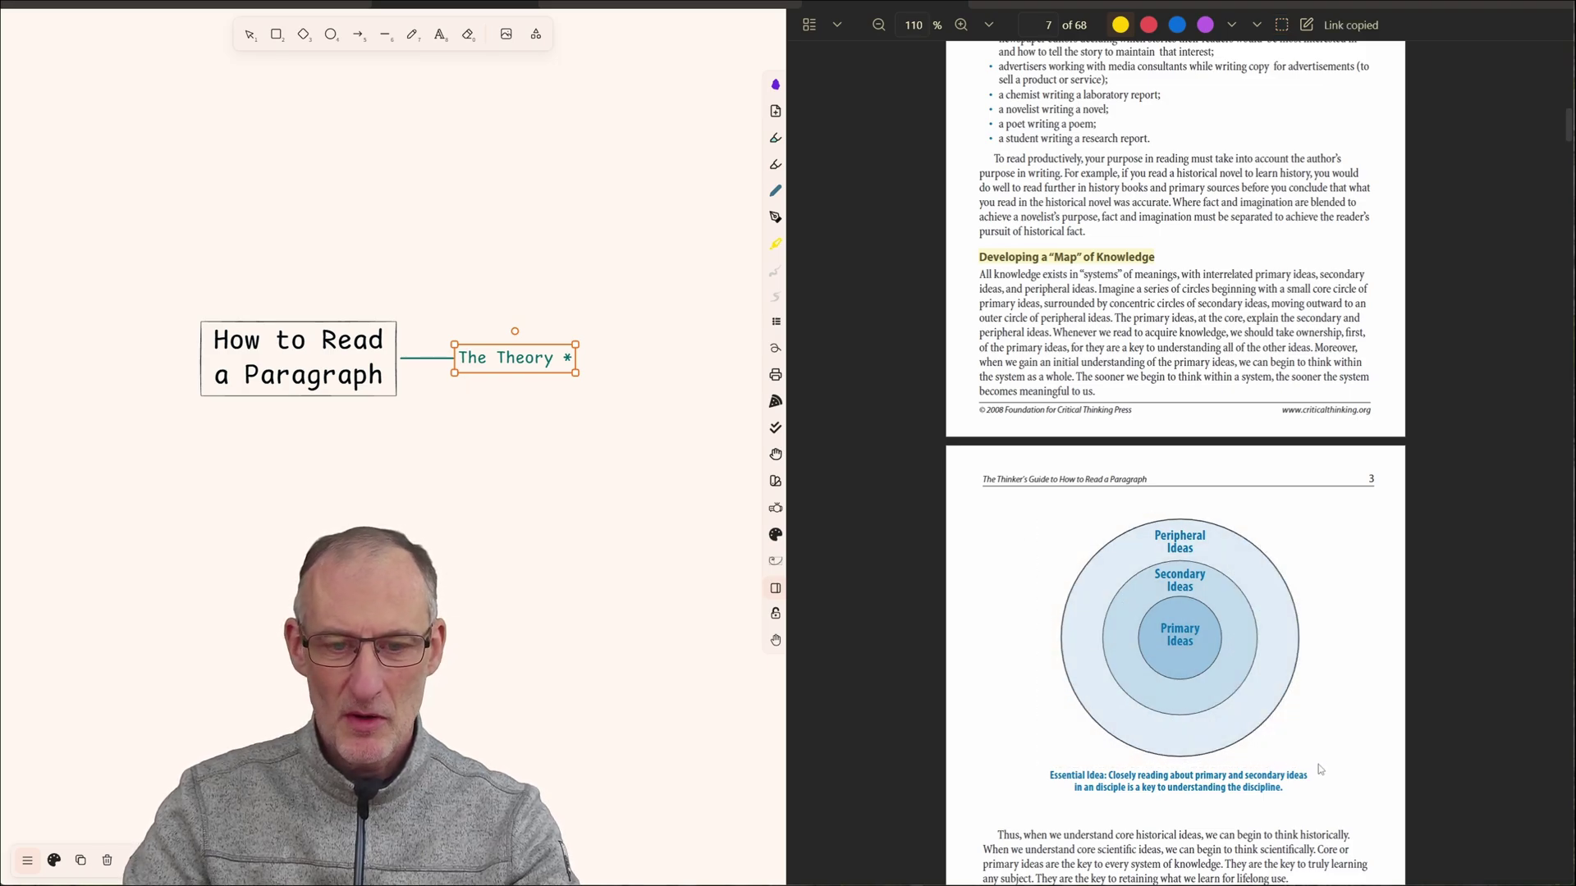
key(ctrl+v)
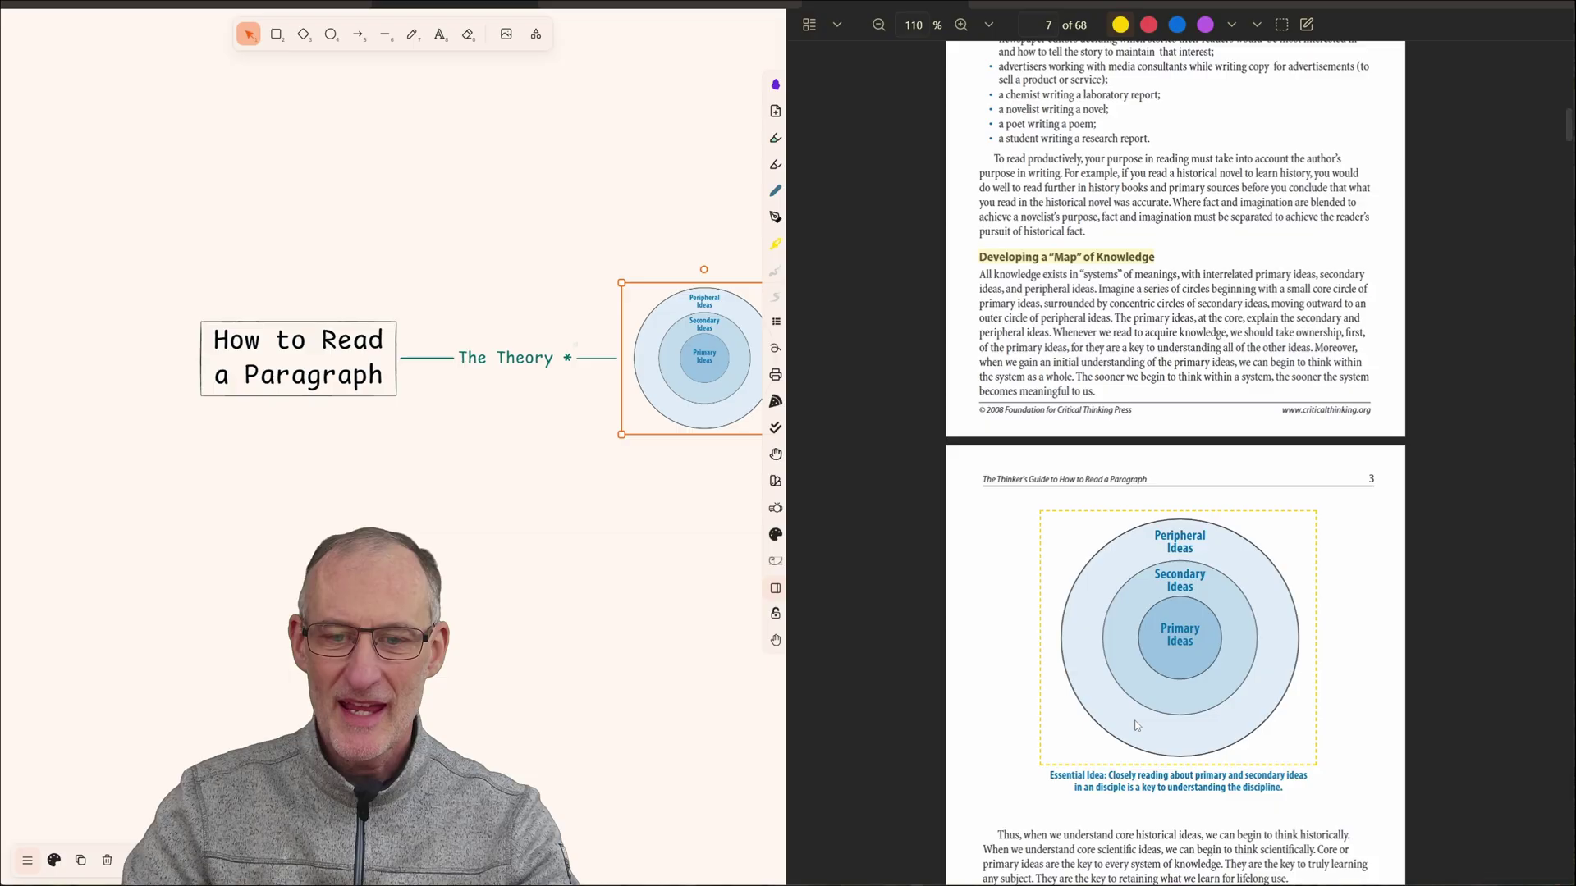
- Add the PDF heading Avoiding Impressionistic Reading and Writing as a second child of The Theory
scroll(1104, 542, down, 8)
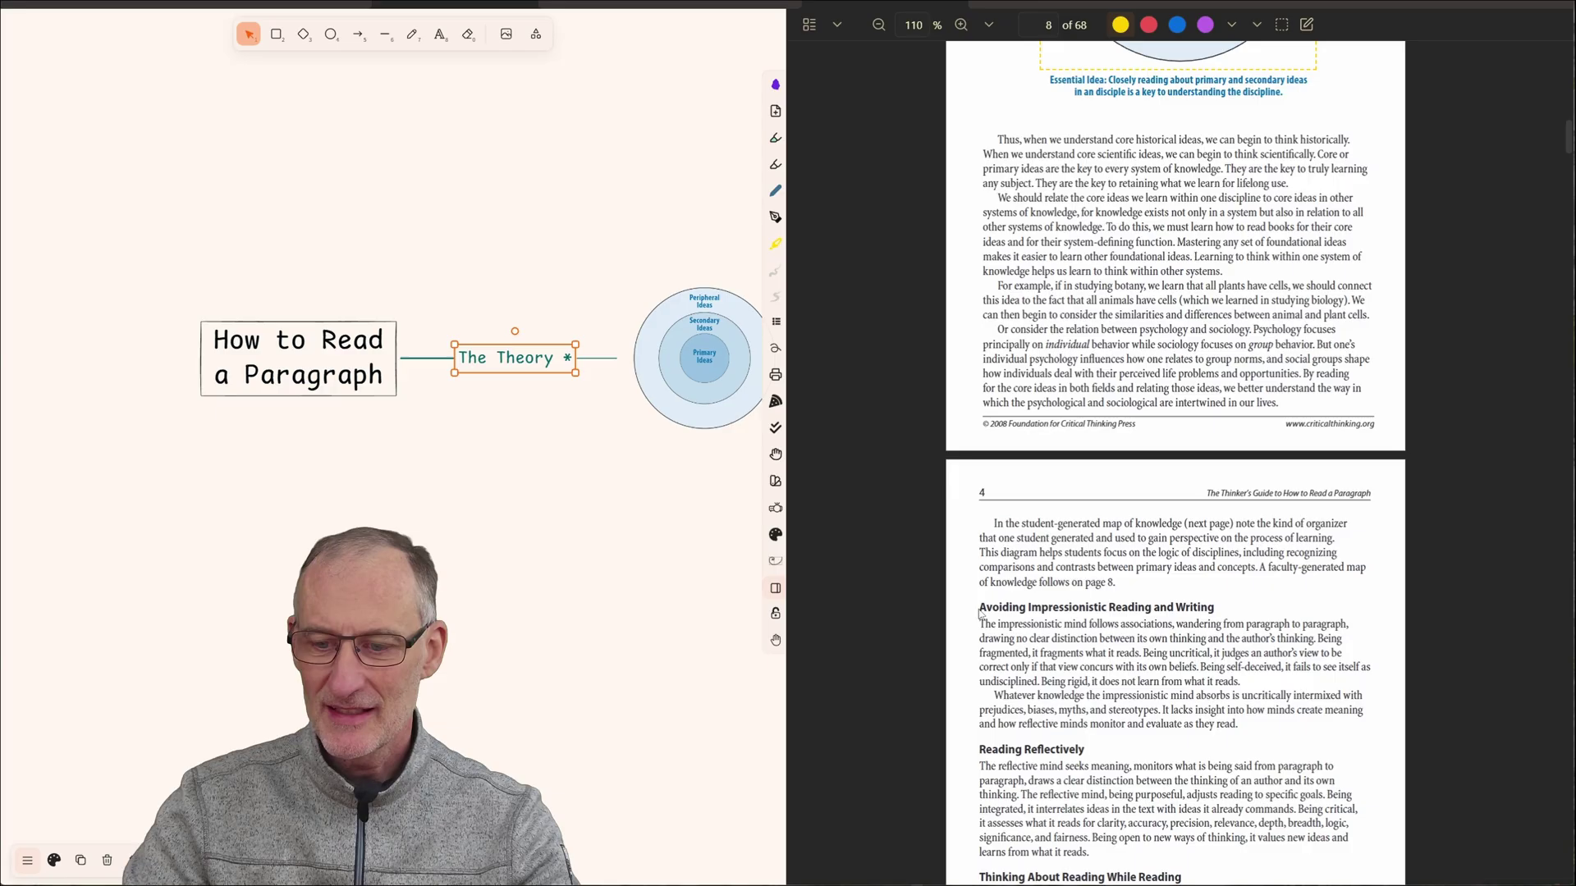
drag(983, 609, 1214, 612)
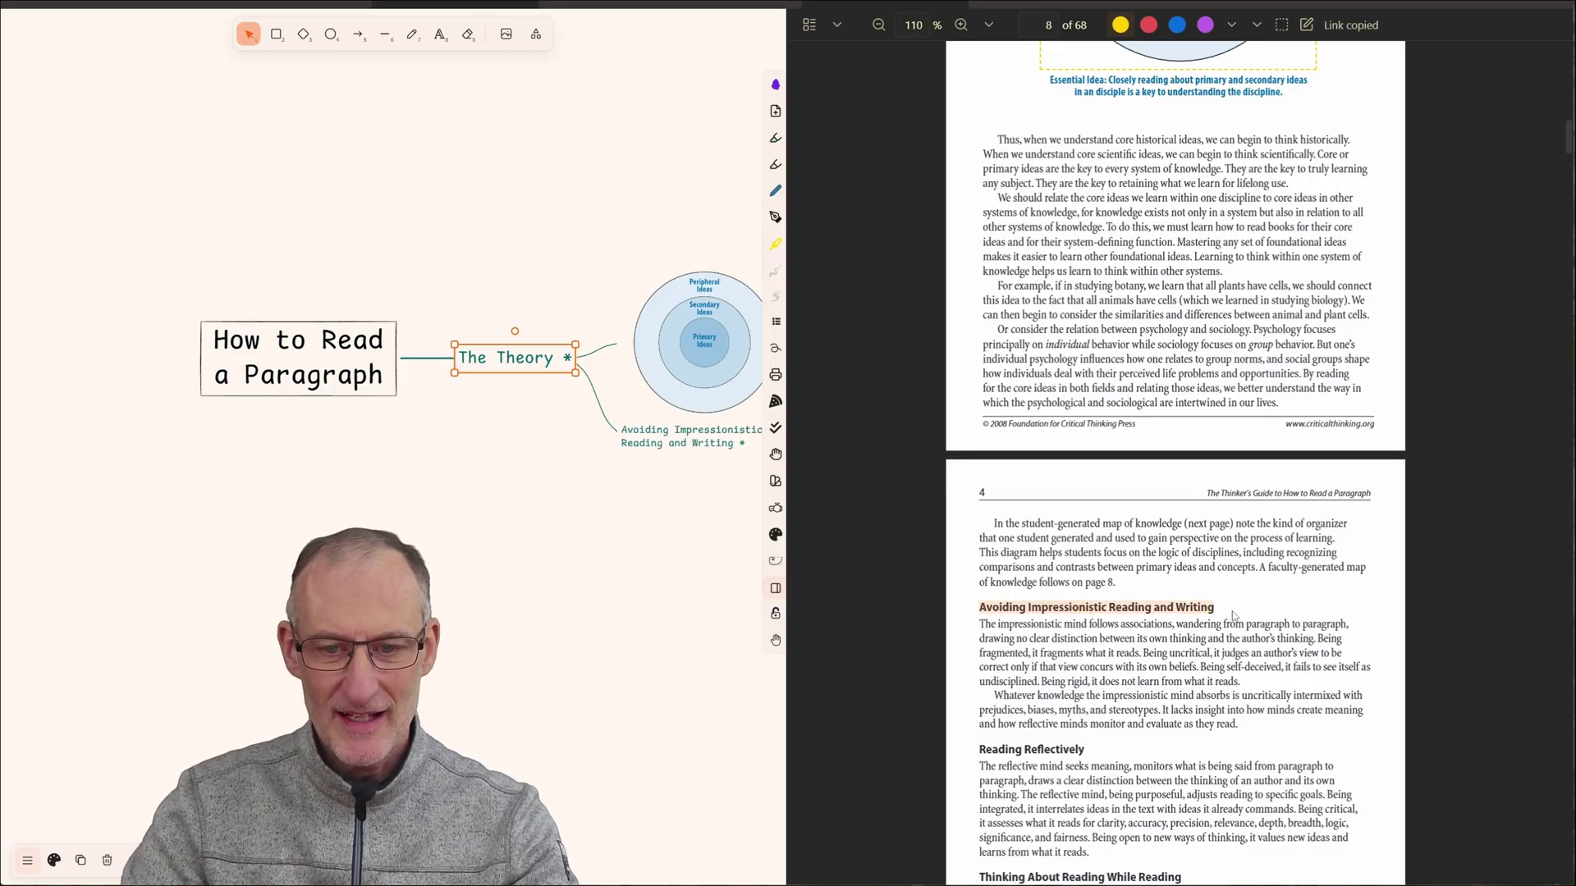
- Follow The Theory node and the circle diagram node to their source passages in the PDF
click(545, 588)
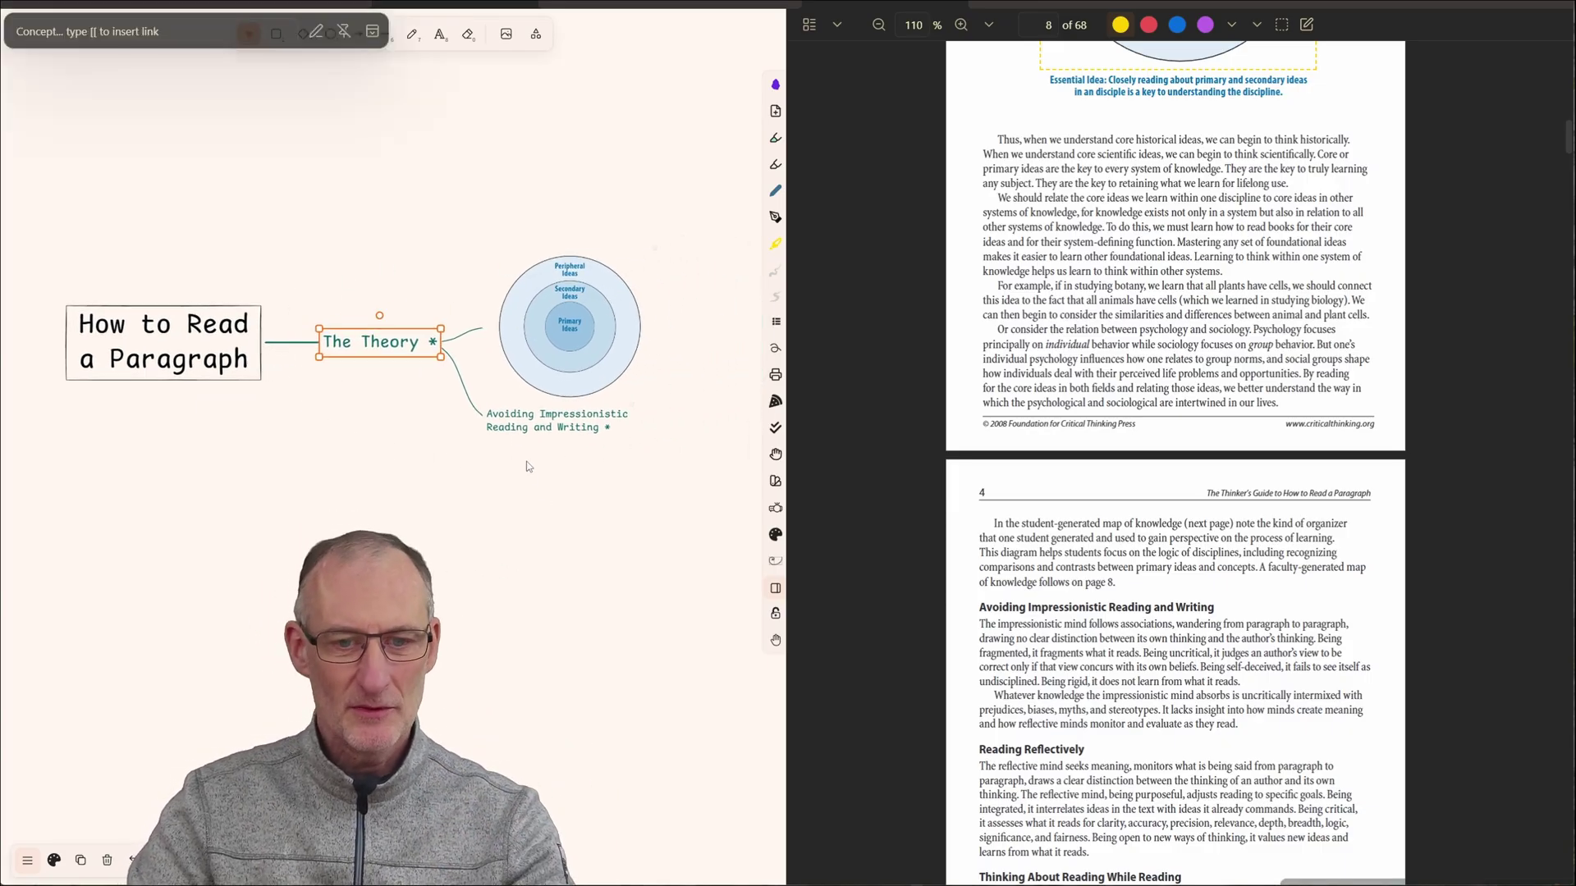
ctrl+click(397, 344)
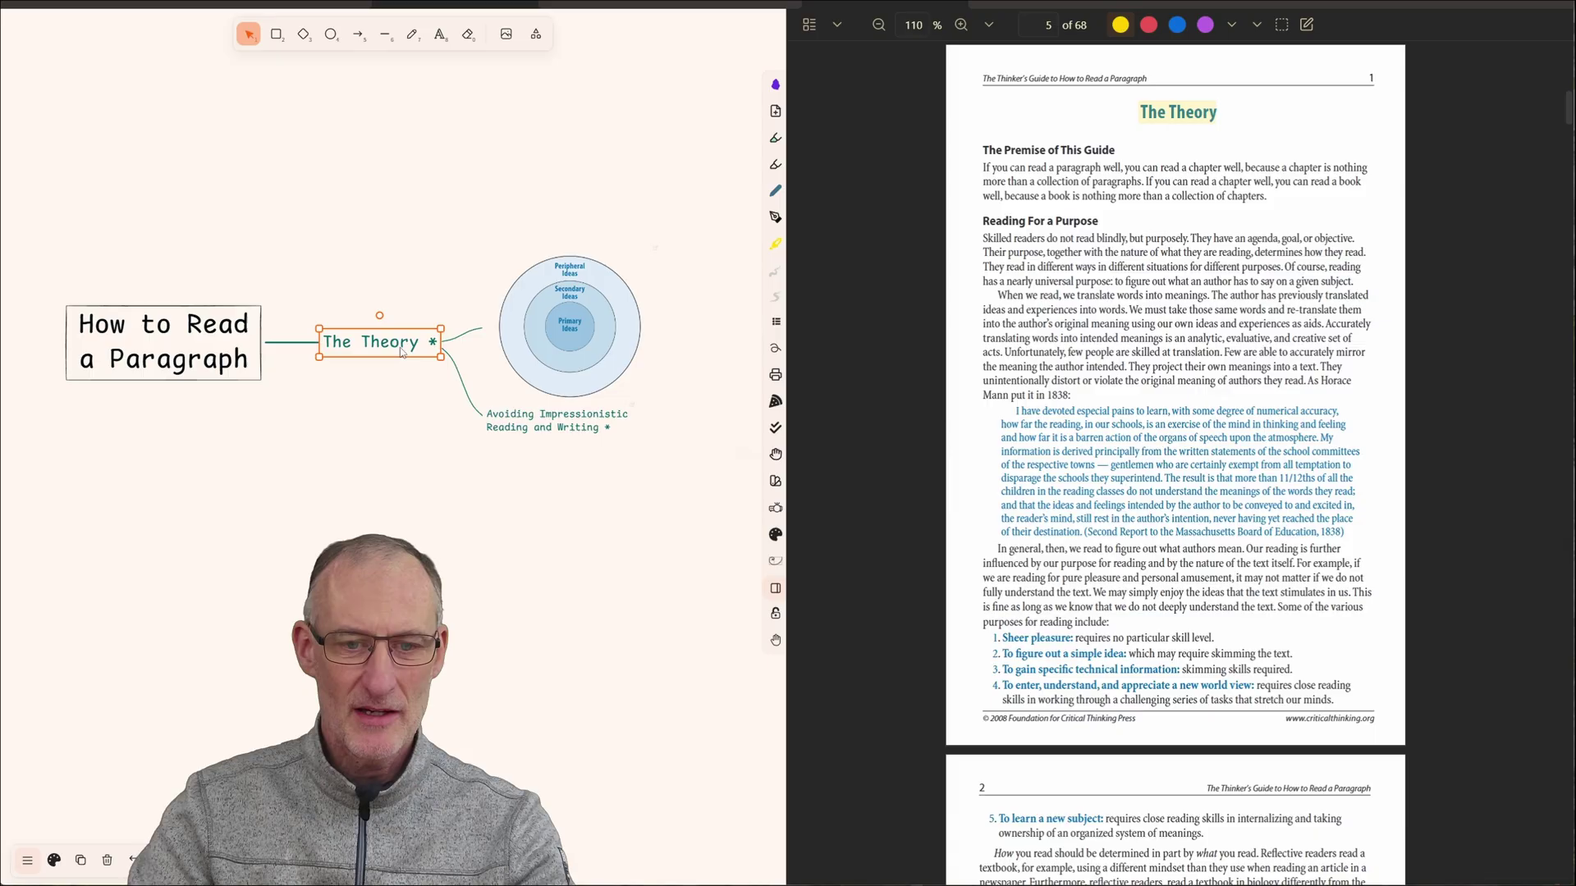
ctrl+click(570, 328)
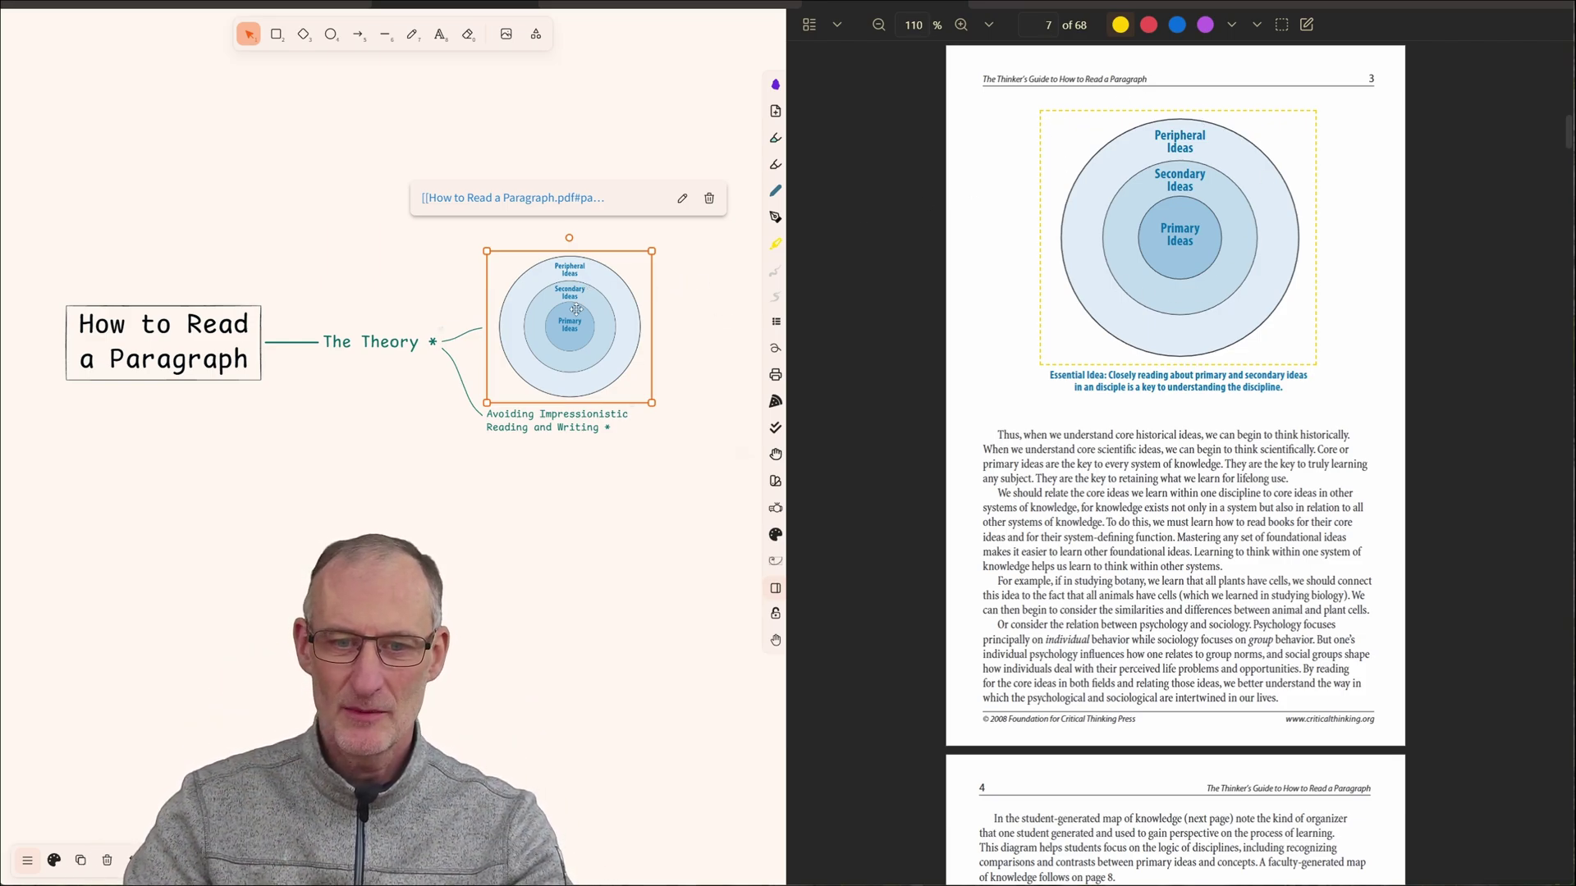
- Extend the circle diagram's crop downward to include the Essential Idea caption, and reselect the diagram to rearrange the branch
key(shift+Return)
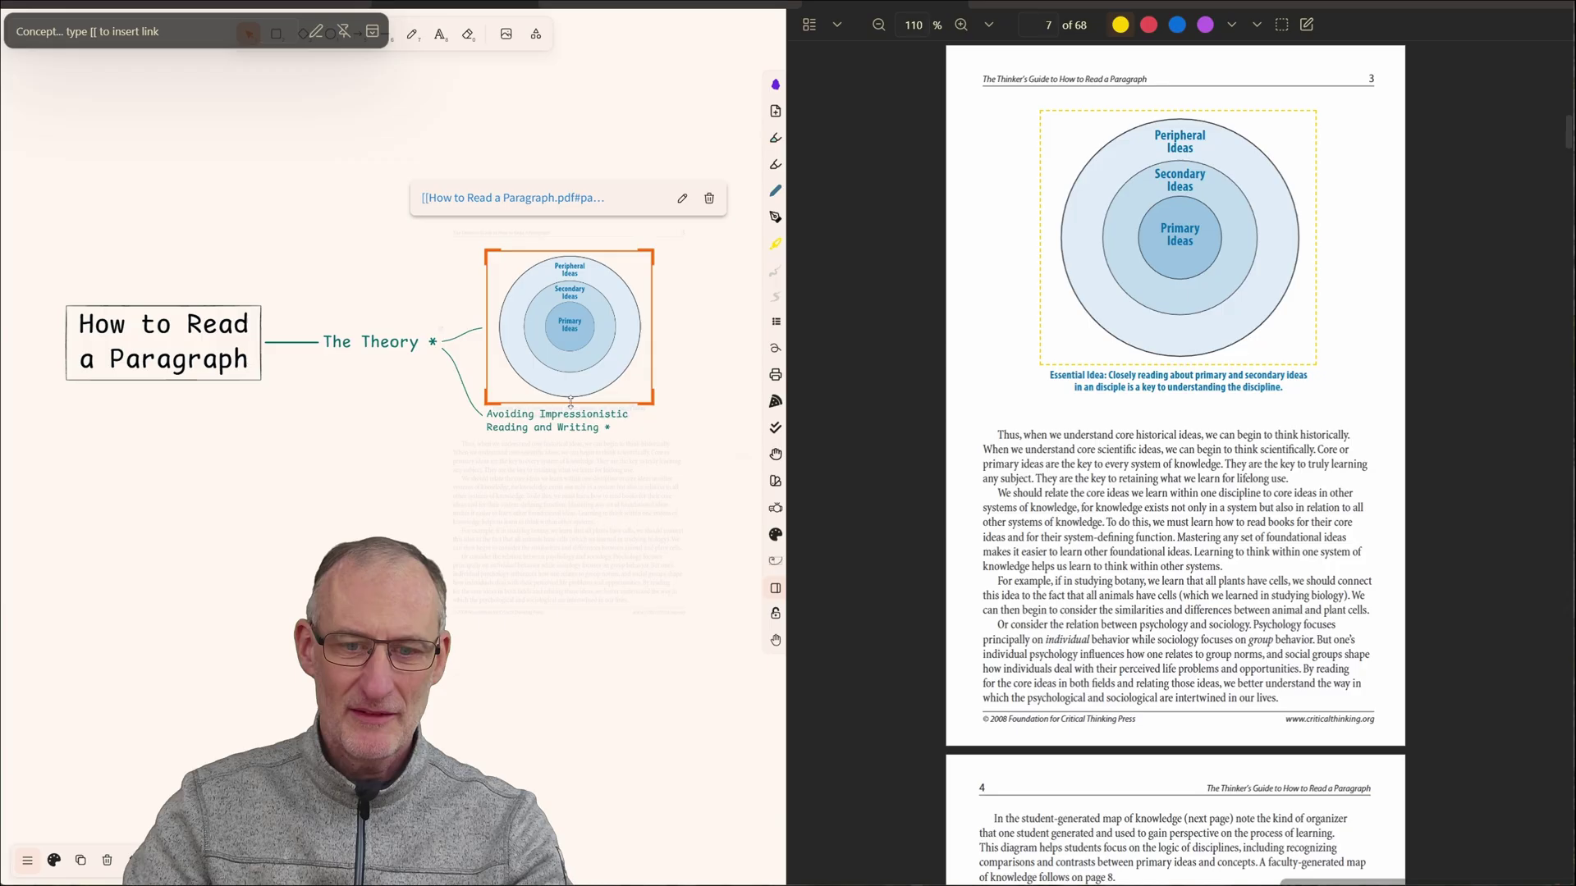
drag(572, 403, 572, 407)
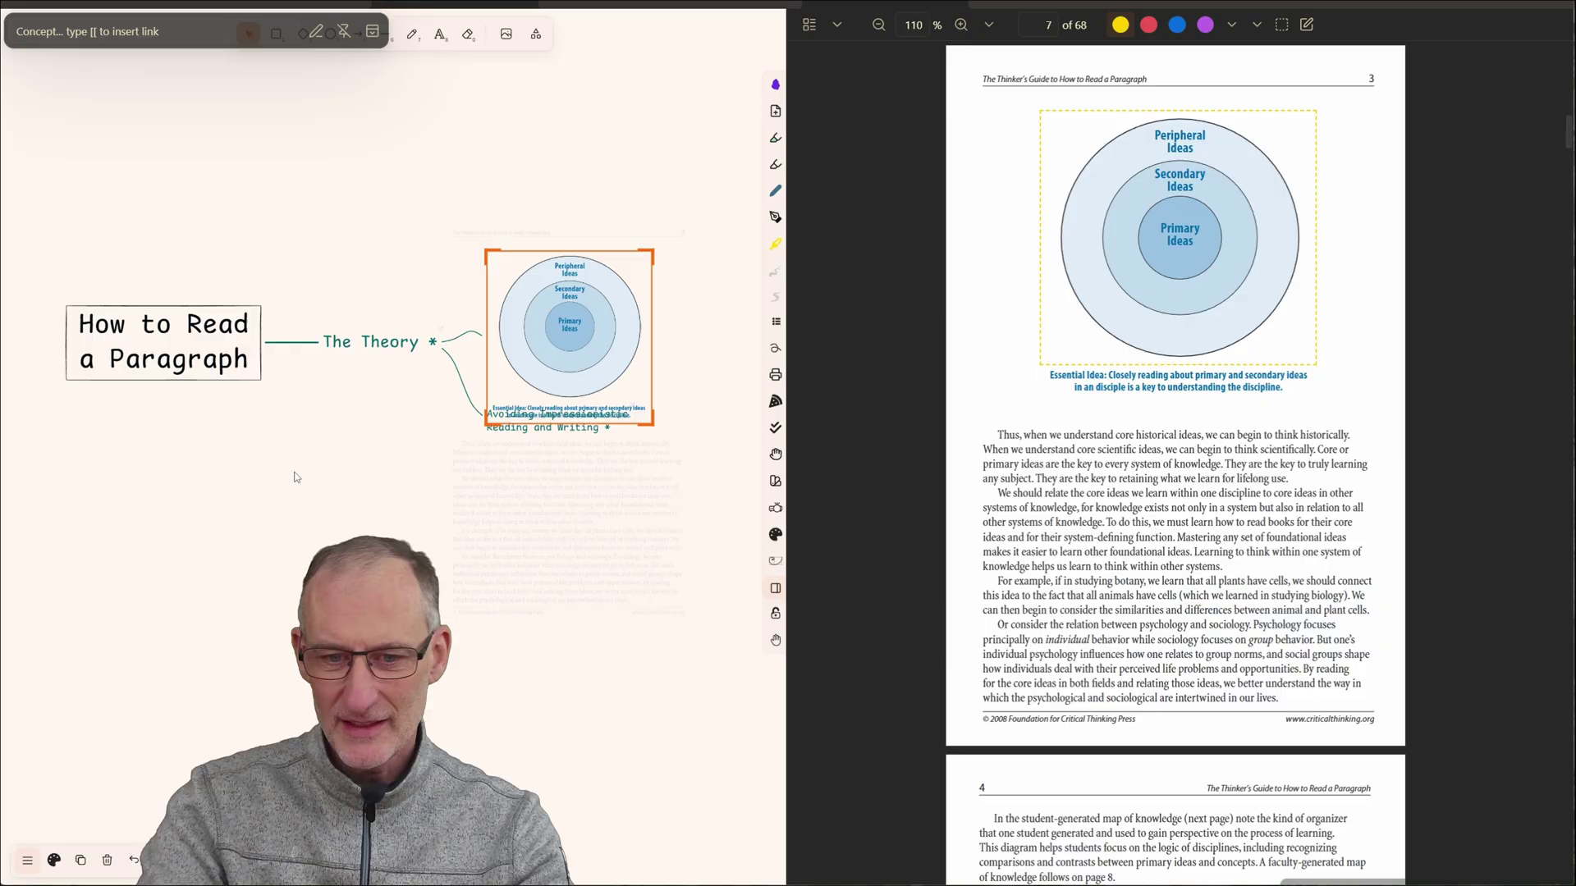
key(Escape)
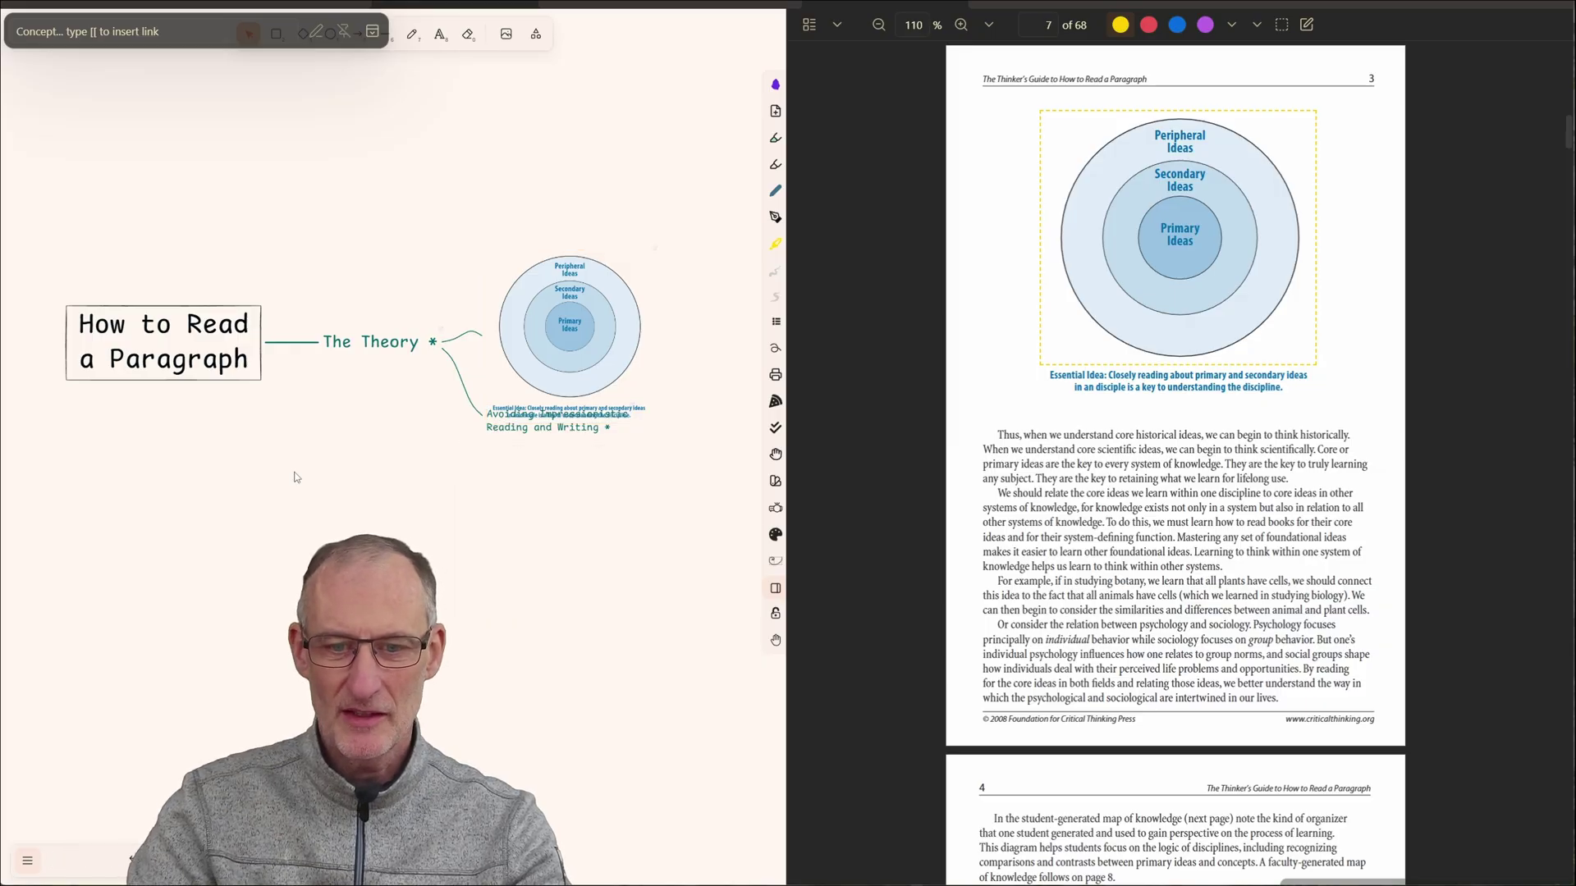
click(569, 364)
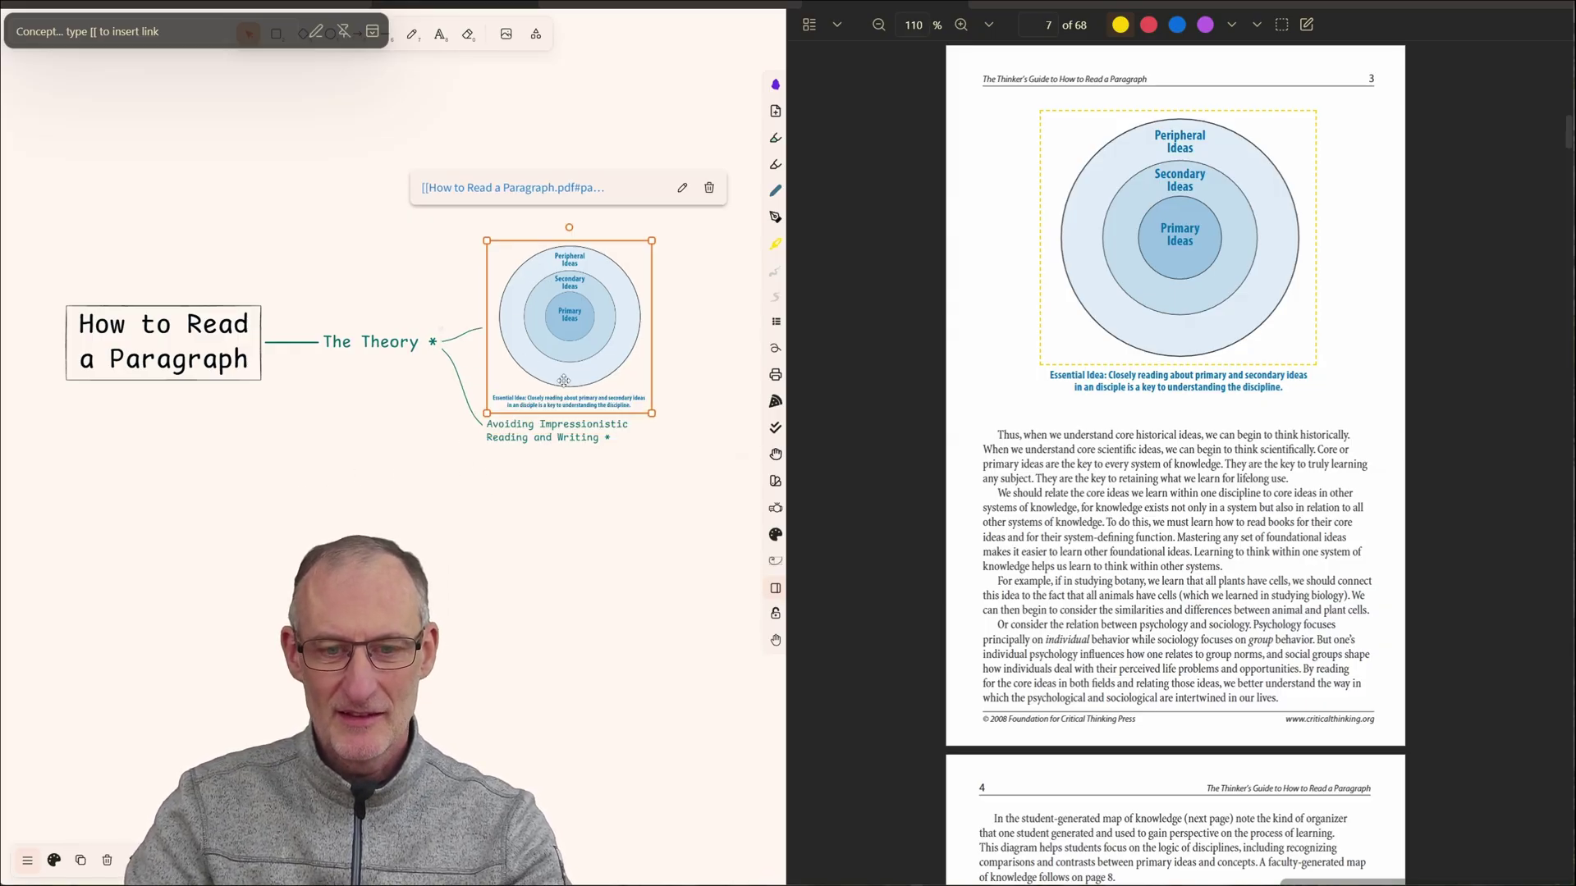
scroll(564, 380, up, 4)
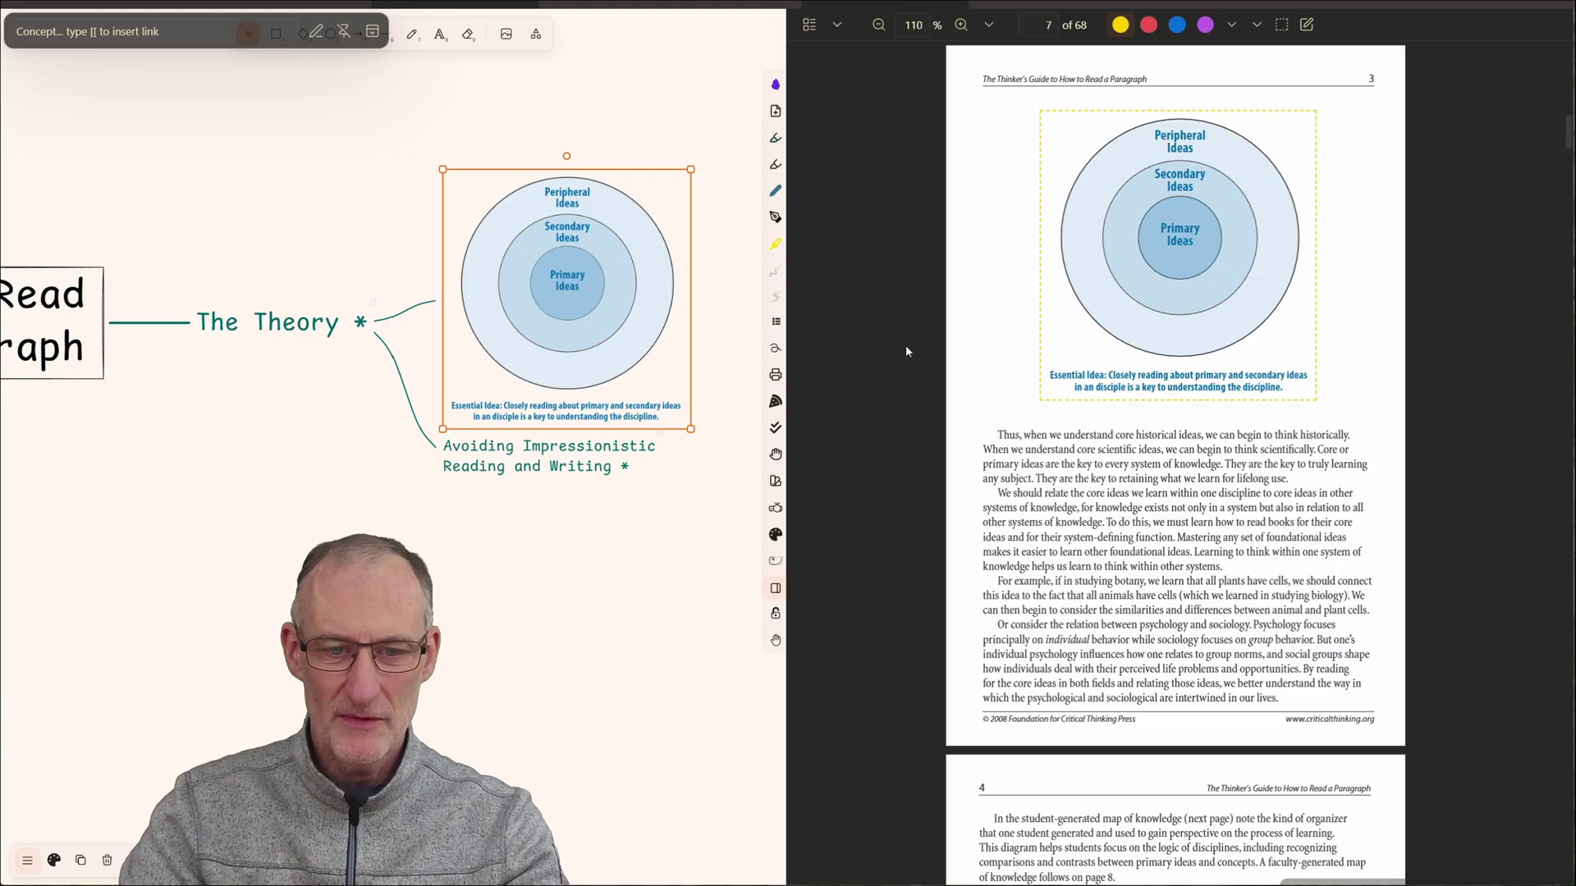
scroll(473, 529, down, 4)
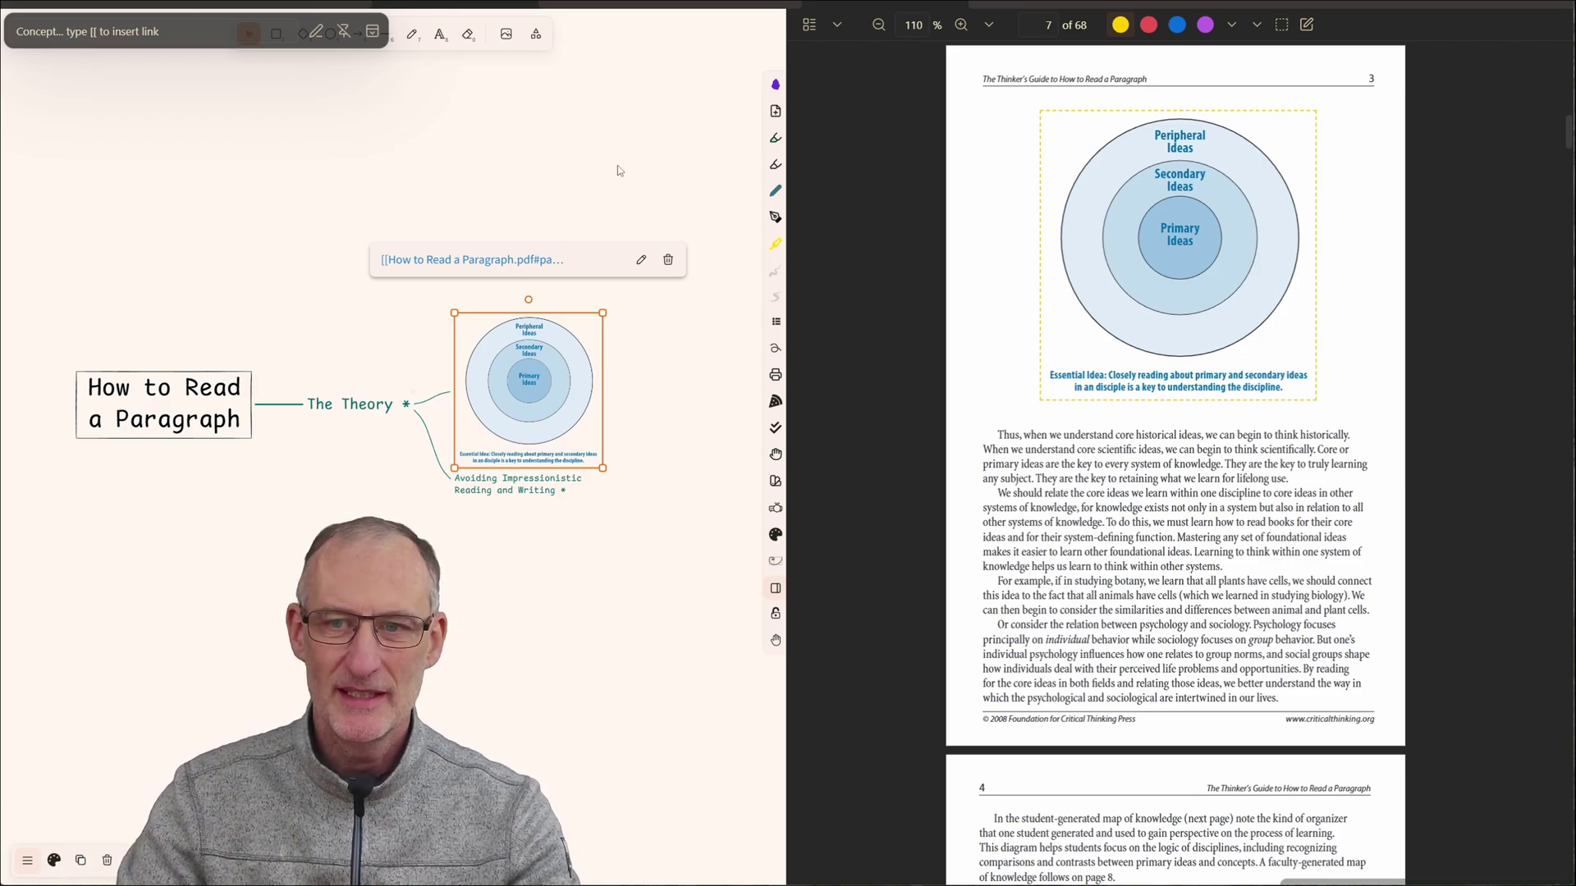
- Show the drawing at full width without the PDF and delete the entire How to Read a Paragraph map
click(959, 2)
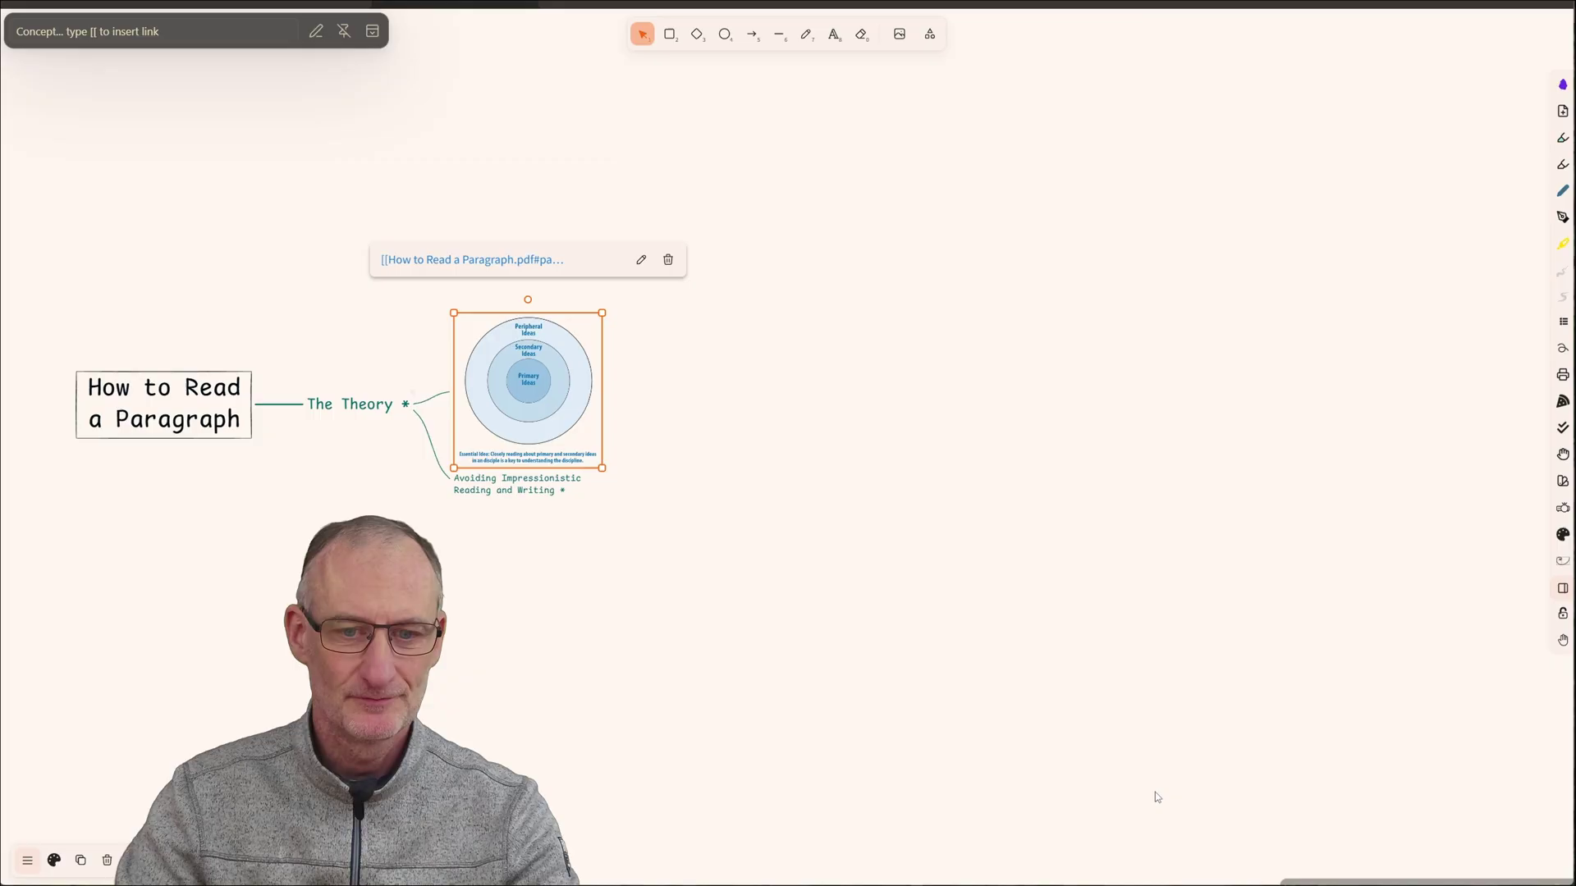
drag(1157, 794, 35, 189)
key(Delete)
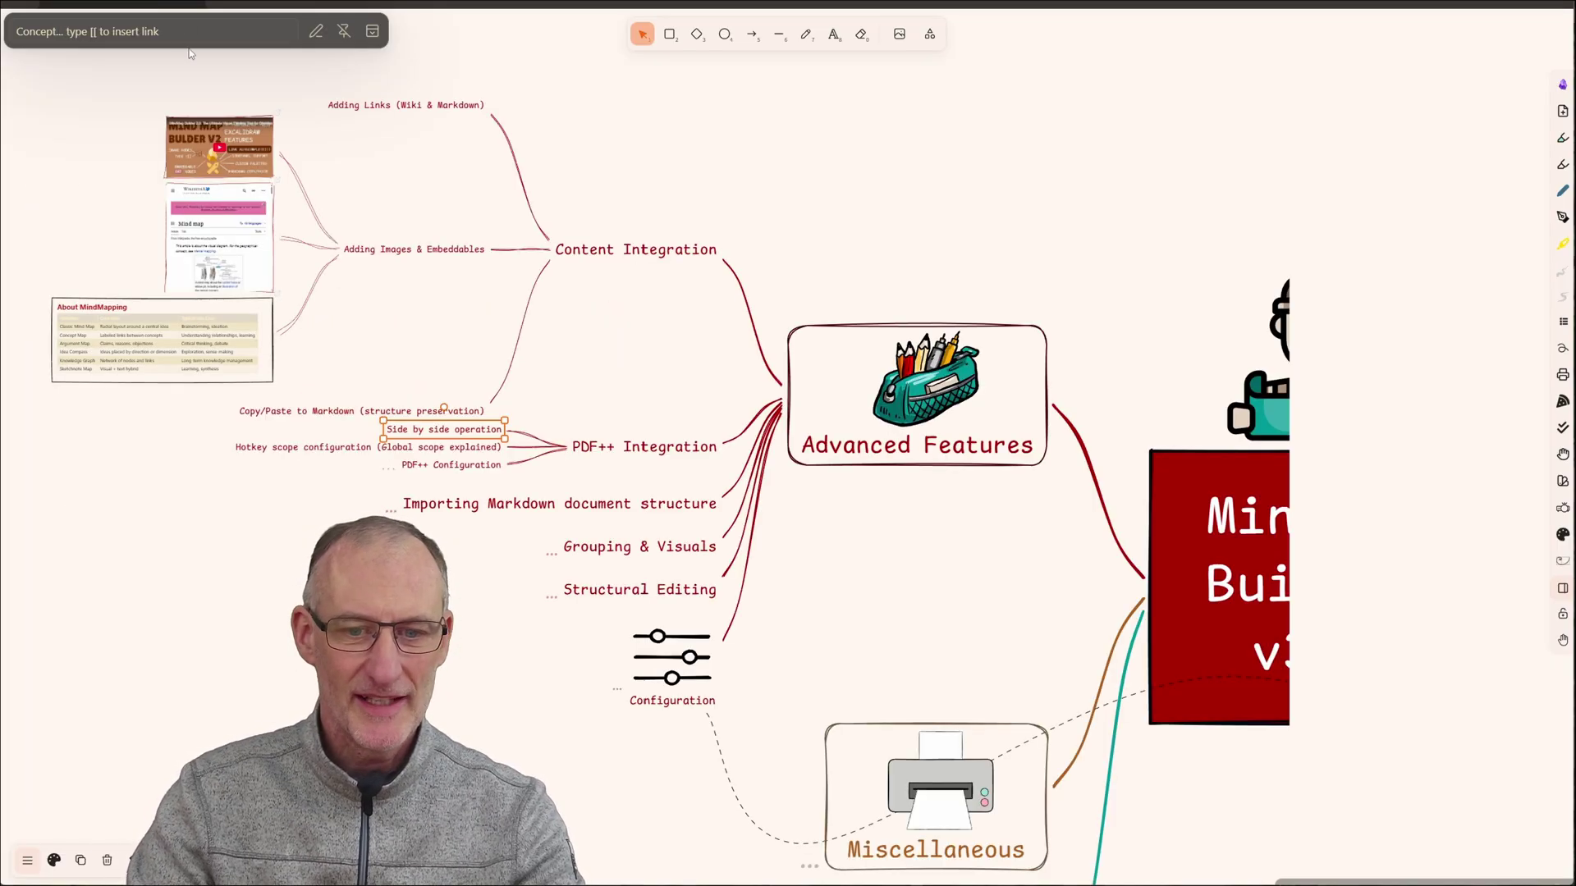
- Select Importing Markdown document structure in the overview map, then review the heading structure of the note Sample - The Benefits of Mind Mapping
click(655, 496)
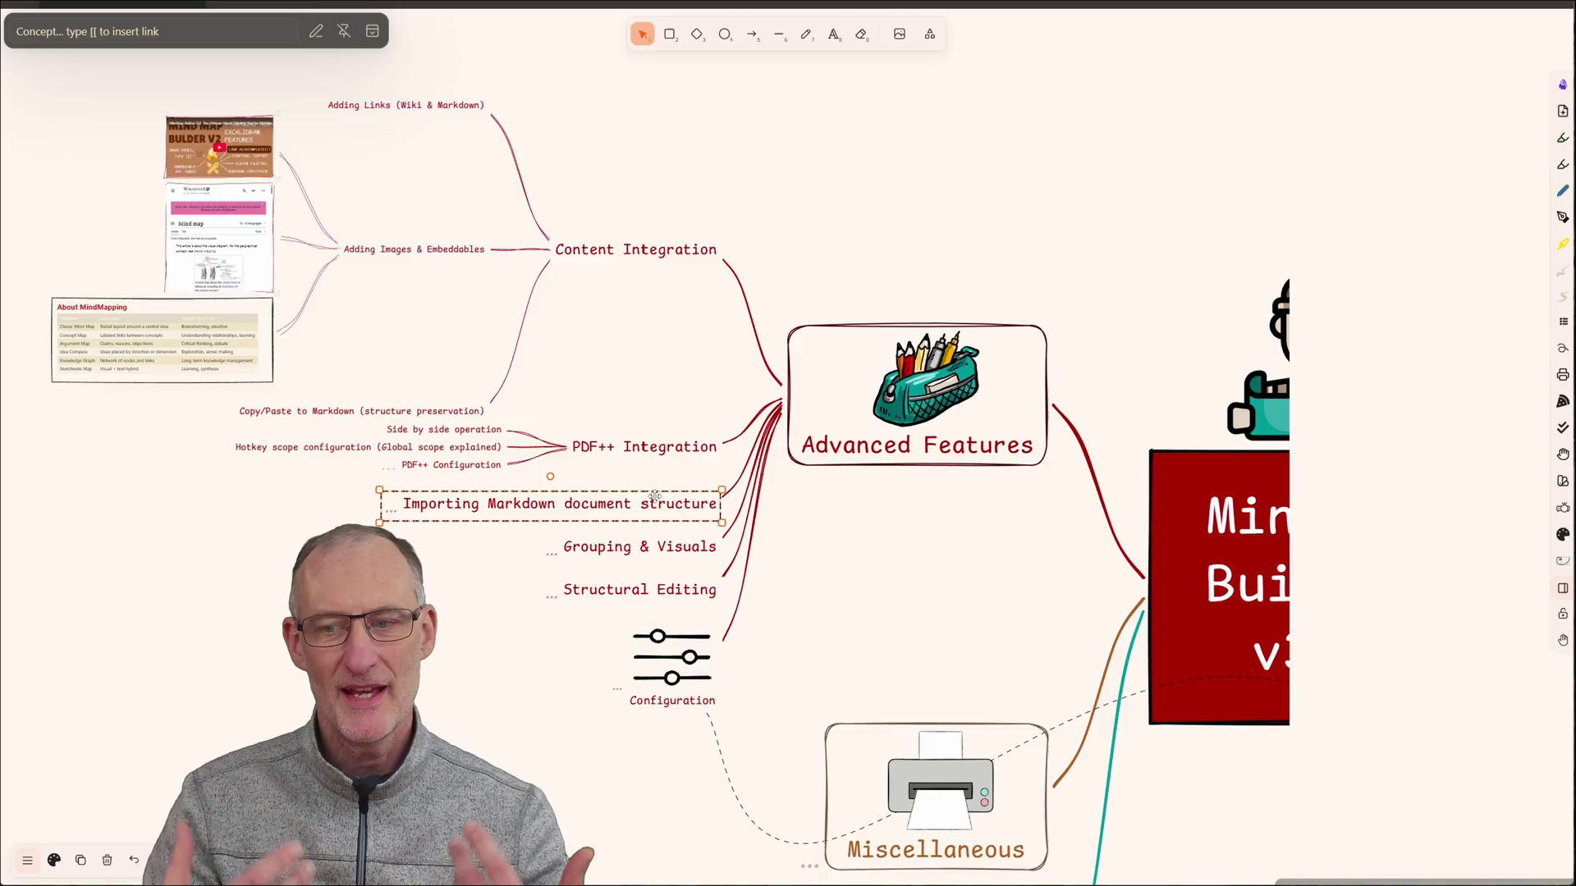
click(449, 4)
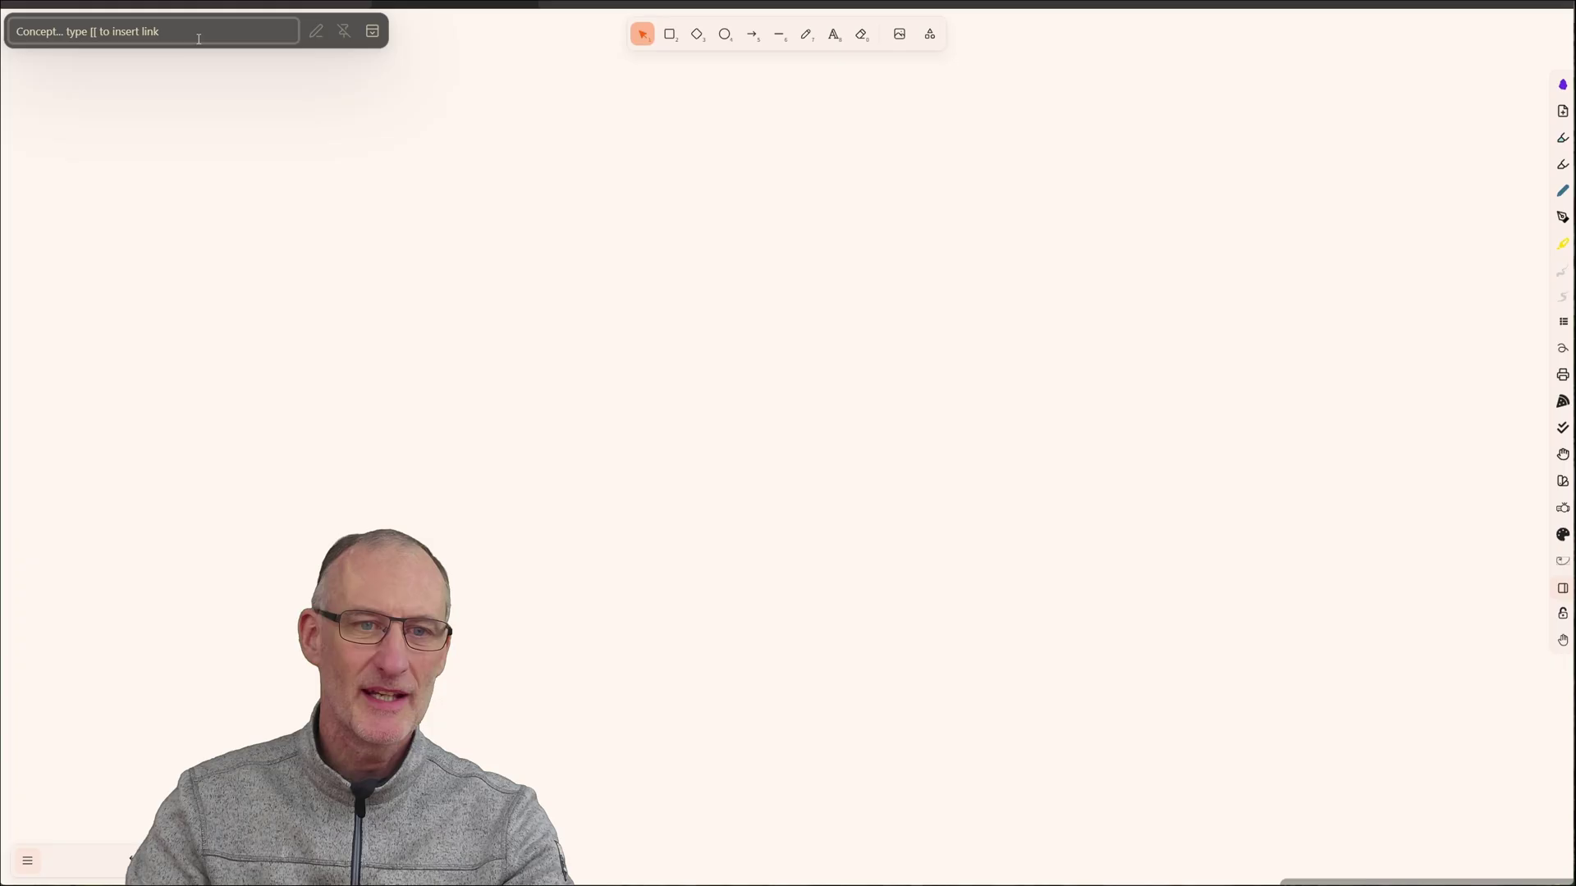
click(275, 4)
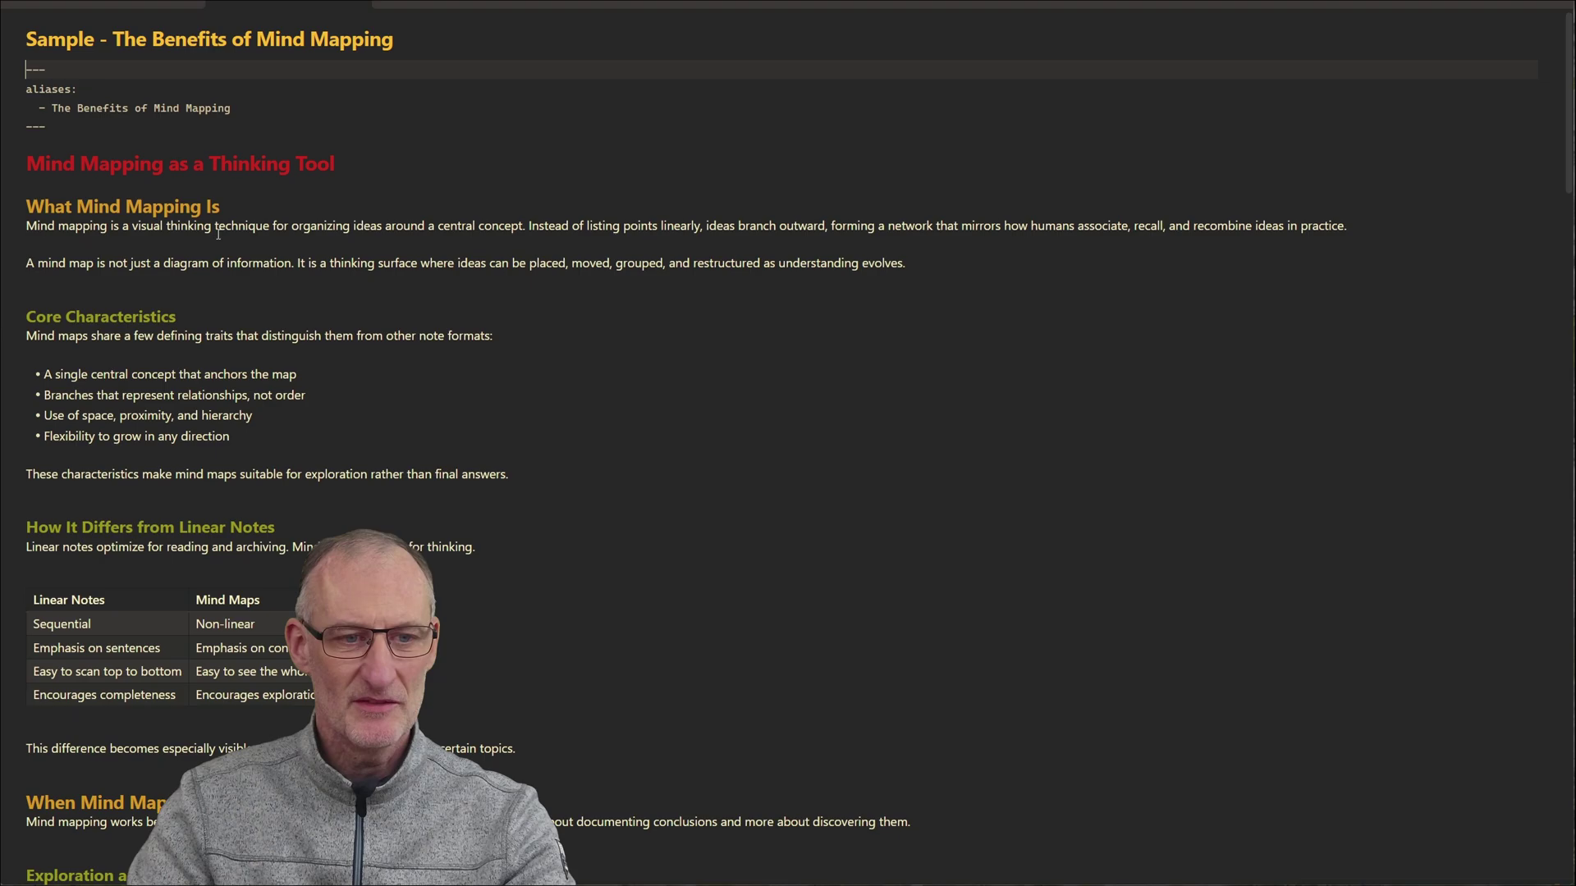
scroll(328, 336, down, 18)
scroll(327, 336, up, 18)
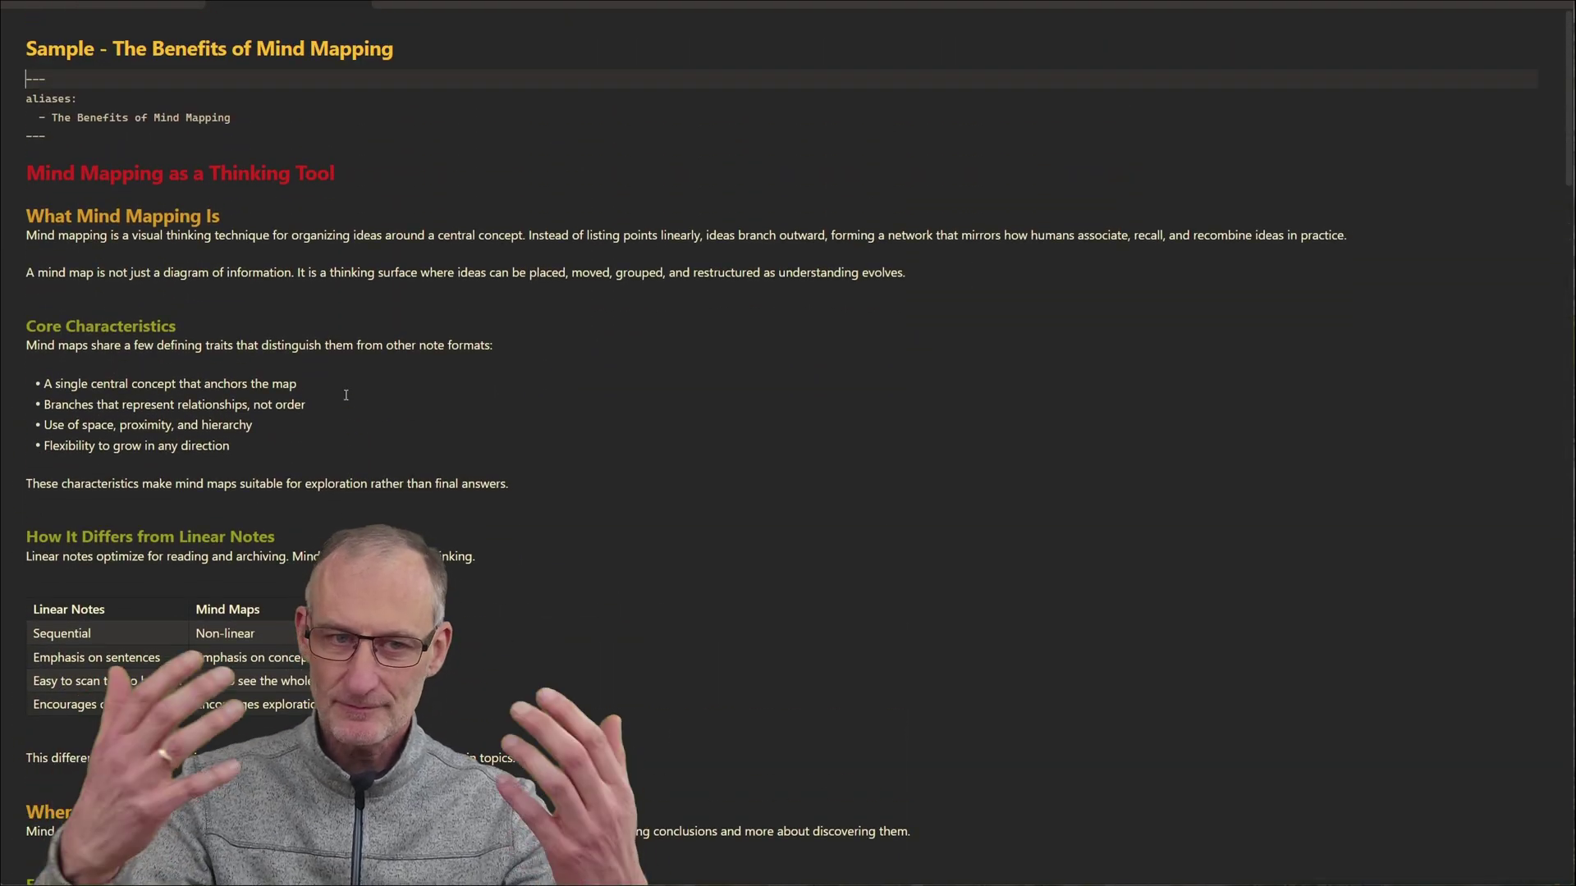
- Create a central node in the empty drawing that links to Sample - The Benefits of Mind Mapping through its alias The Benefits of Mind Mapping
click(451, 2)
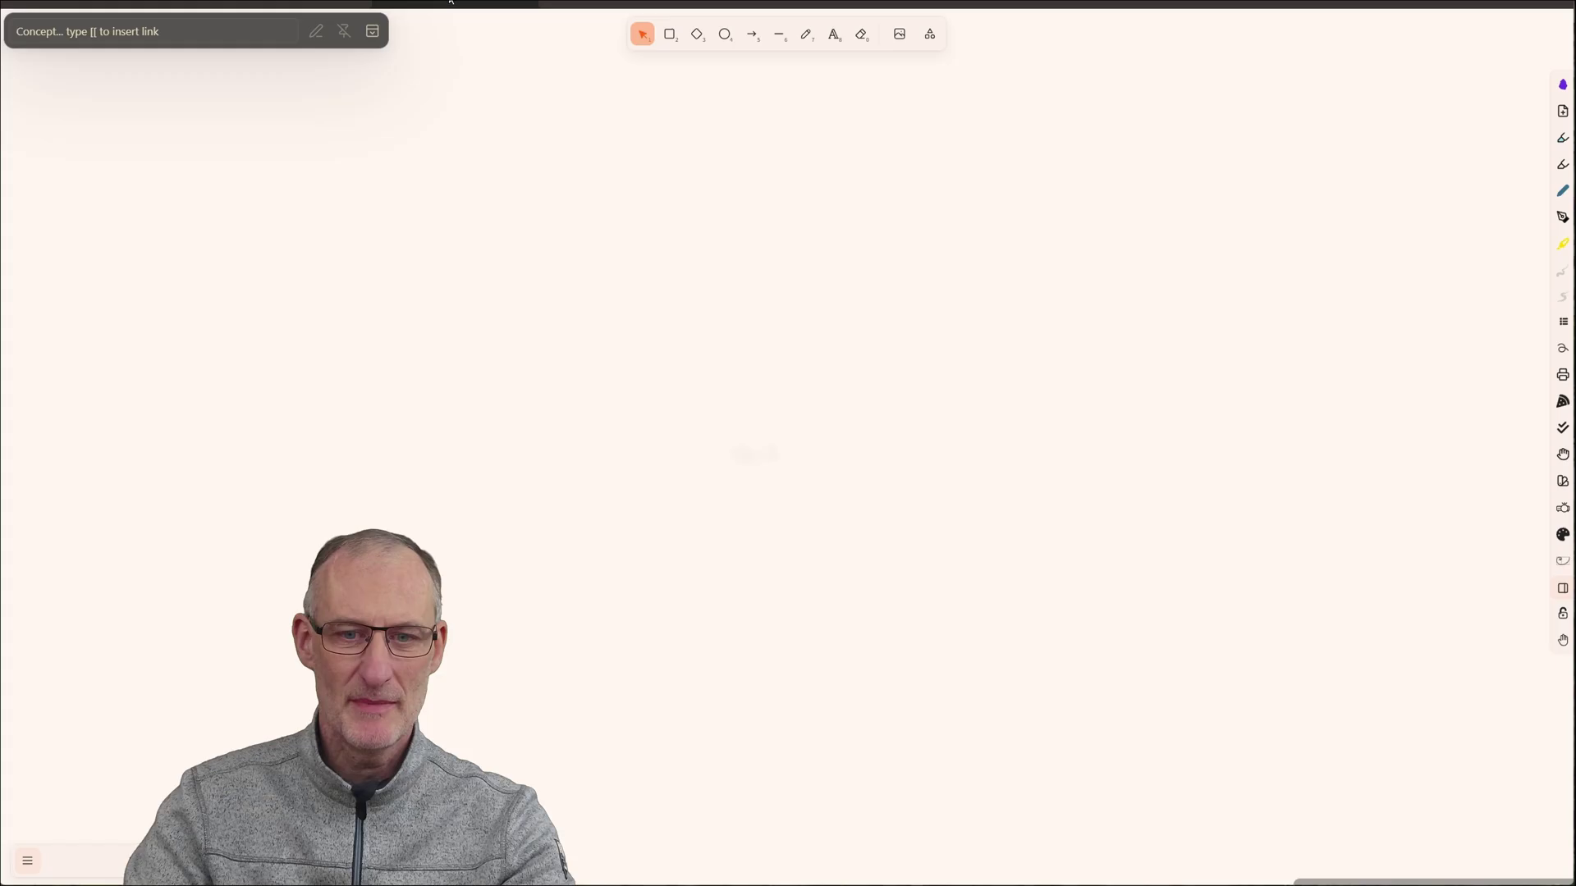
click(140, 34)
text([)
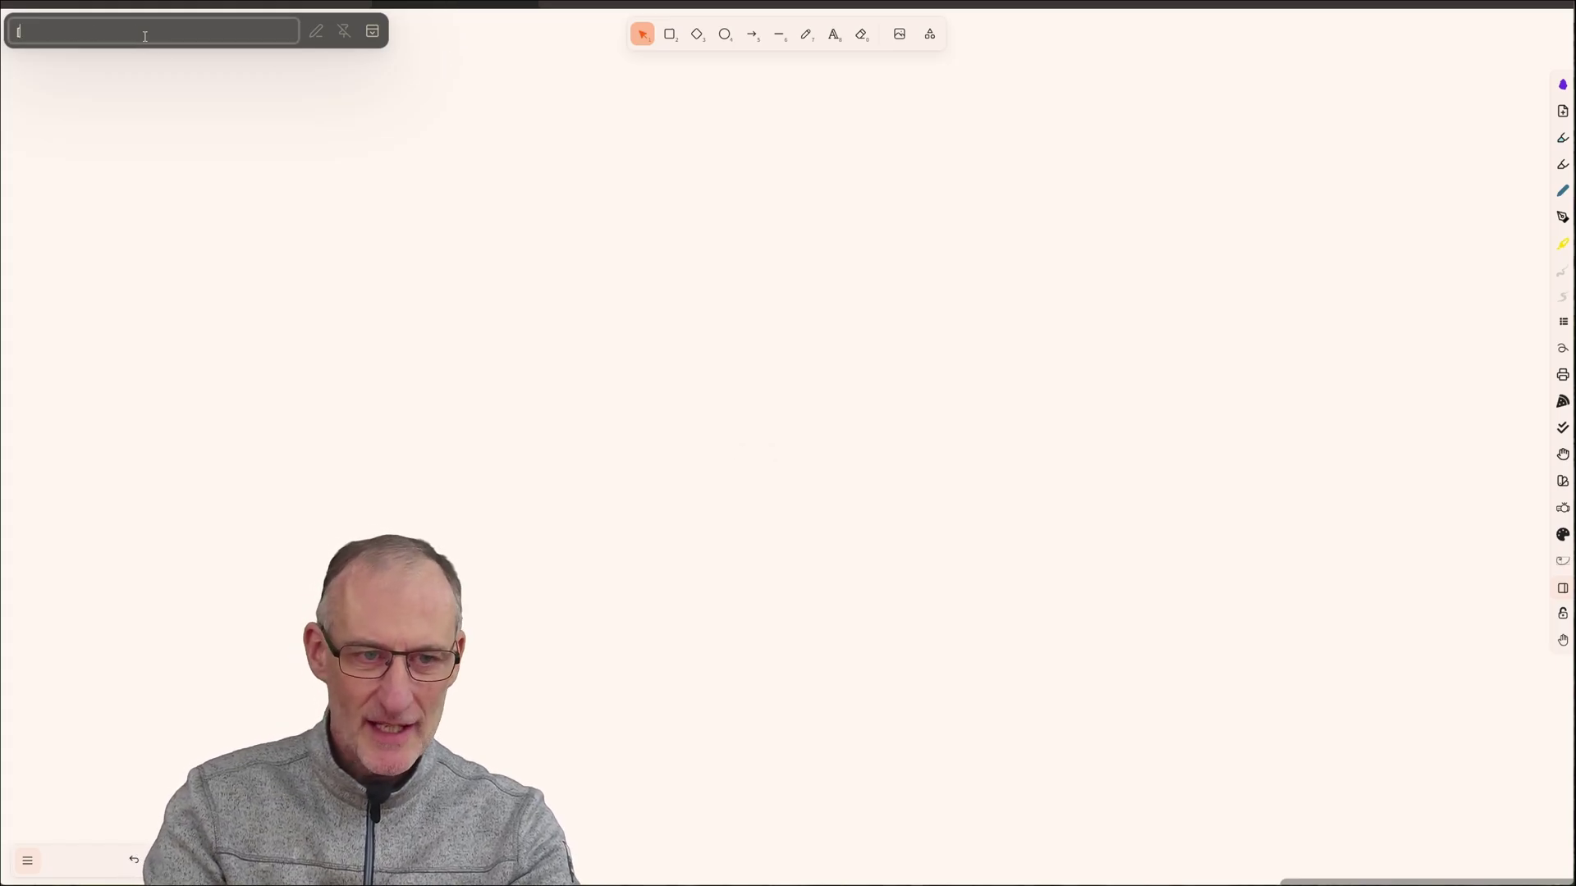
text([)
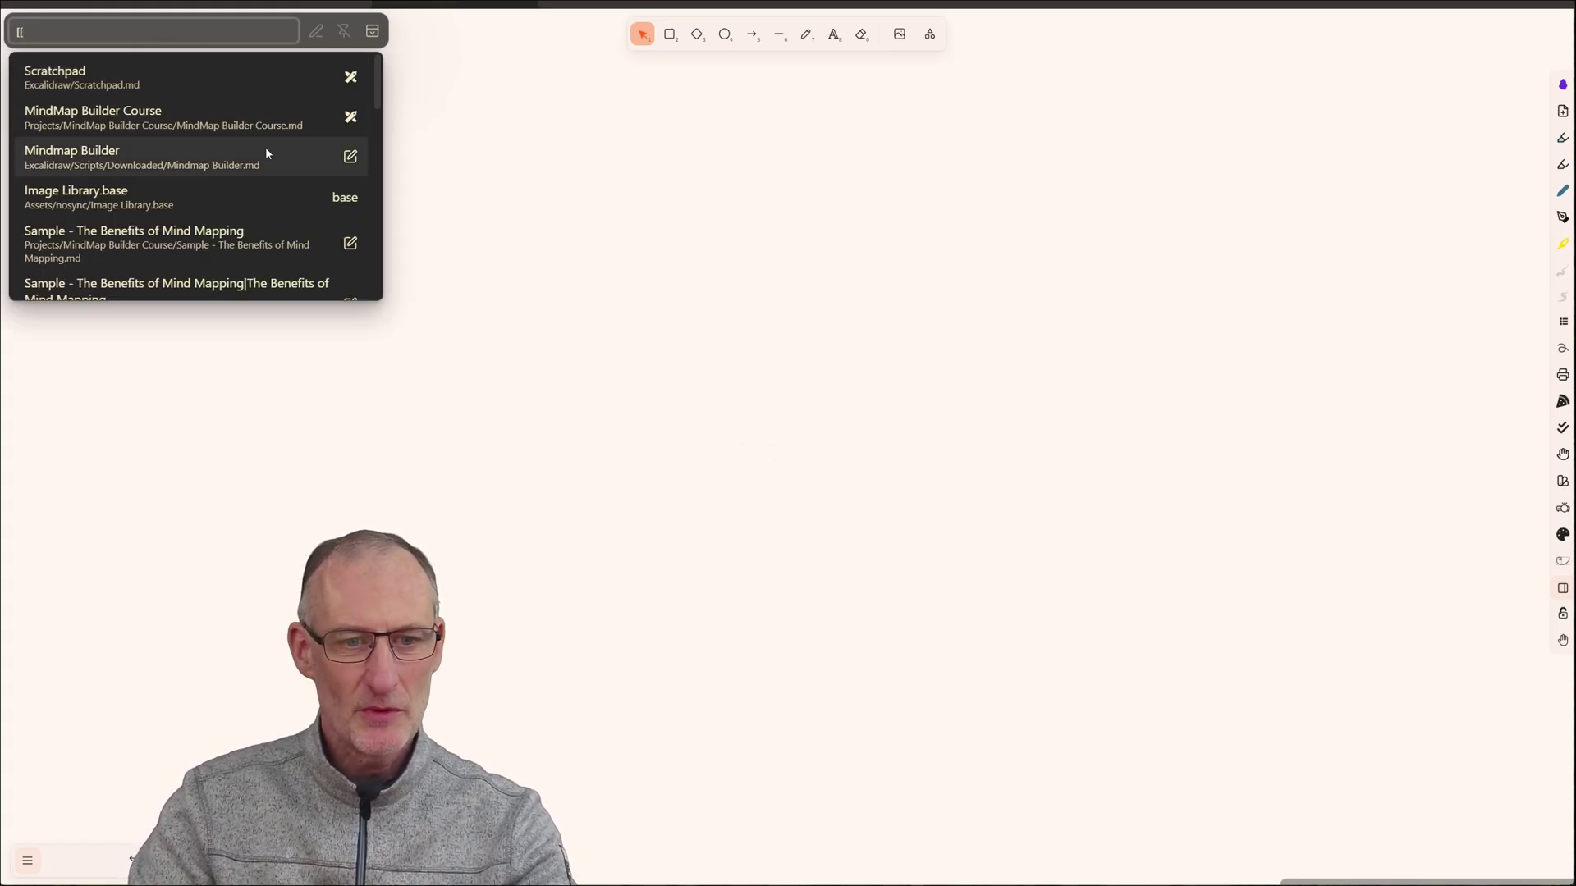
scroll(264, 147, down, 1)
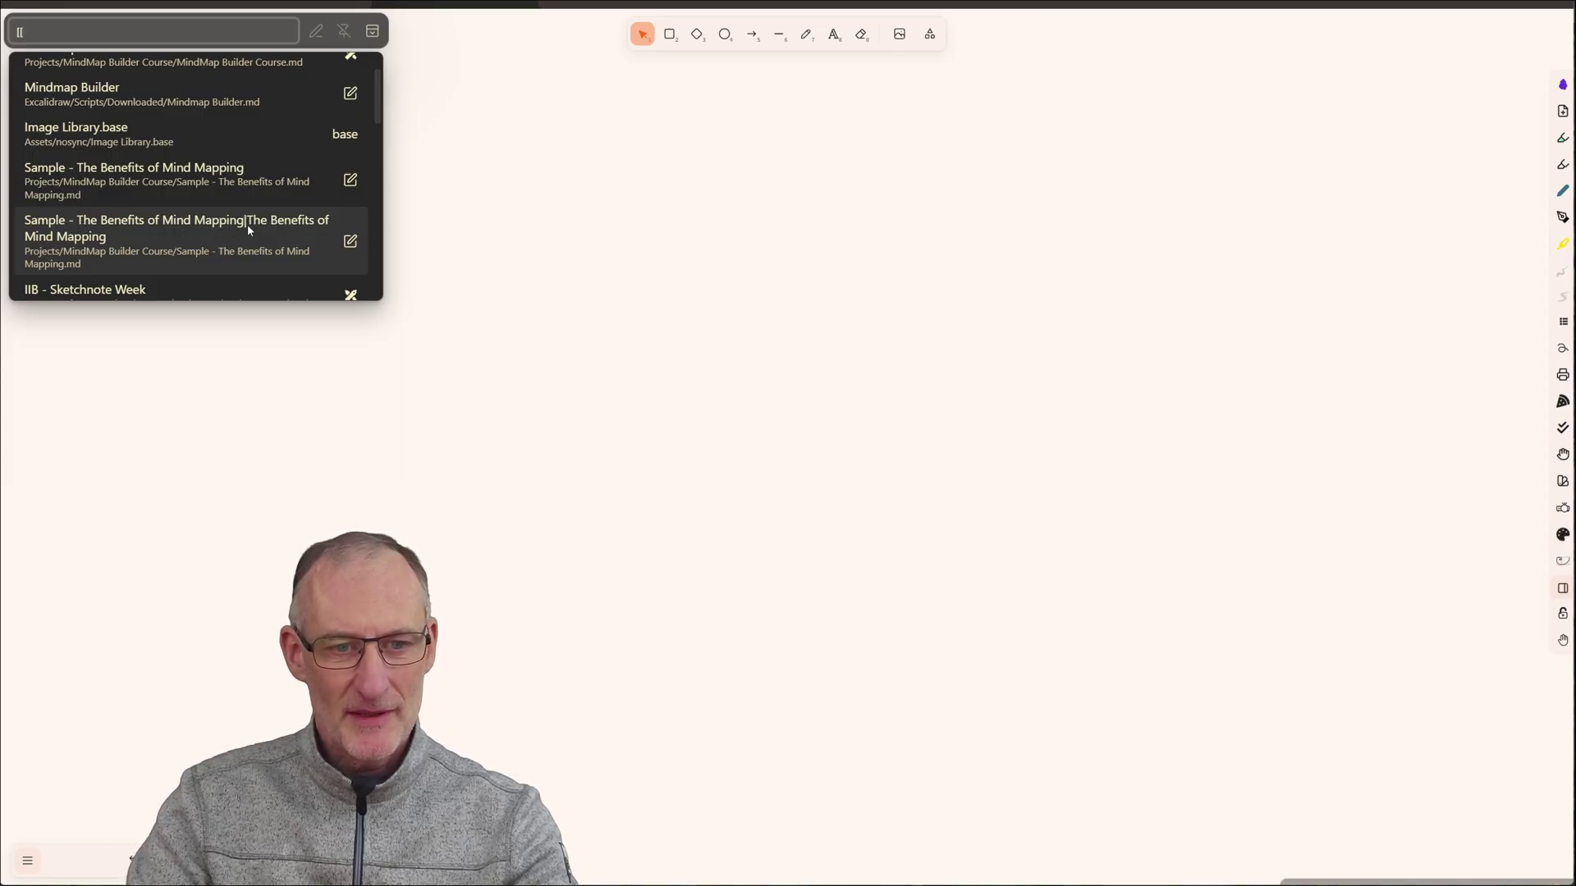
click(143, 236)
key(Return)
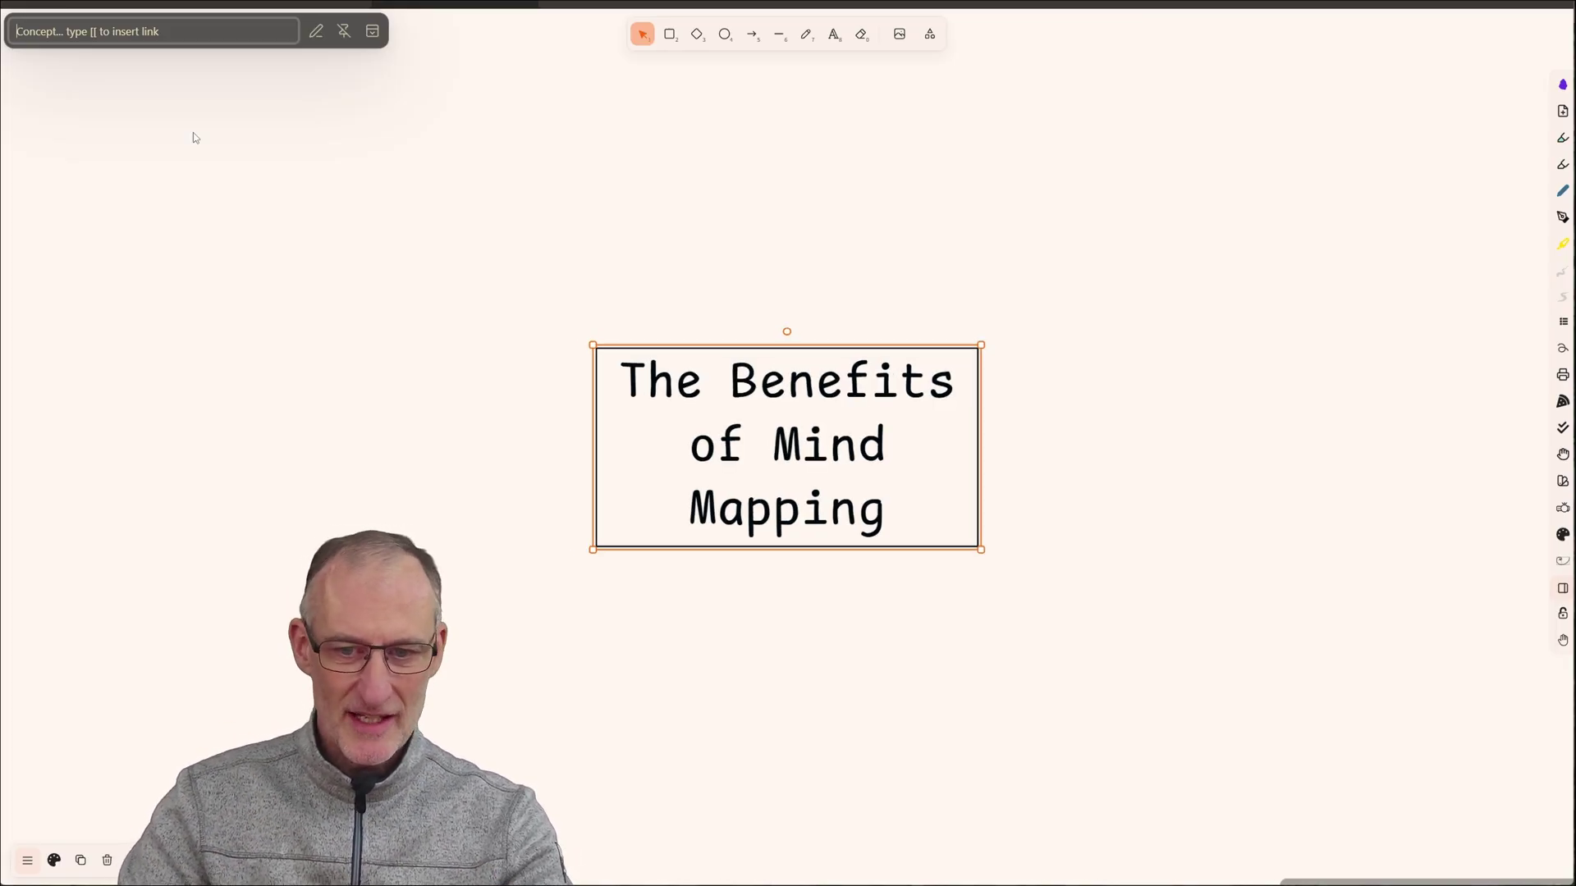
- Check the sample note again and import its headings as child nodes of The Benefits of Mind Mapping
key(ctrl+shift+Tab)
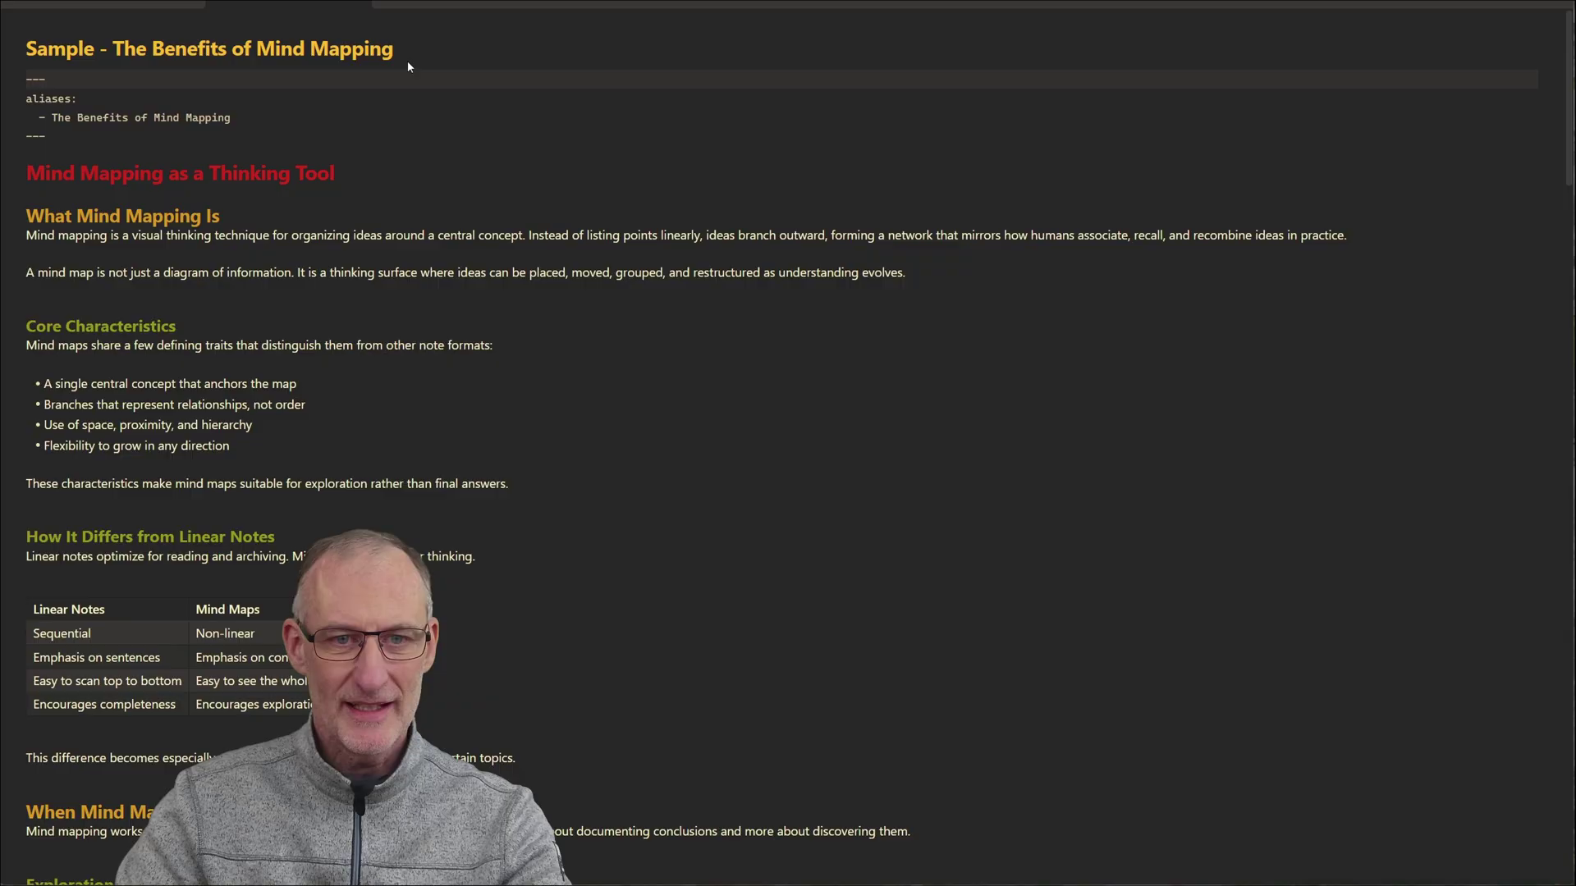
click(454, 5)
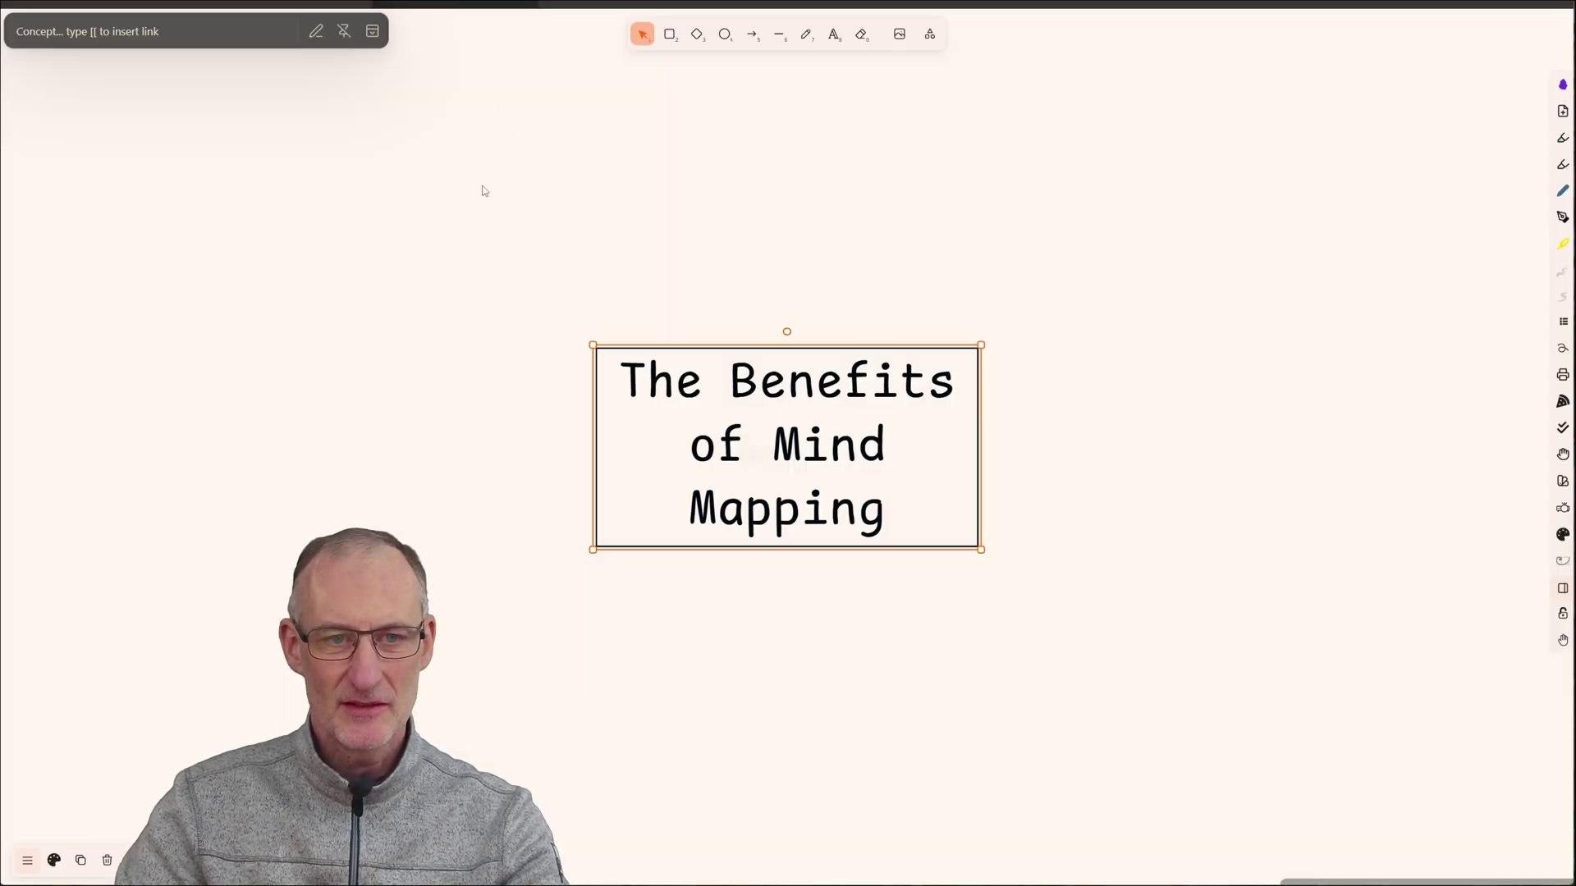
click(373, 32)
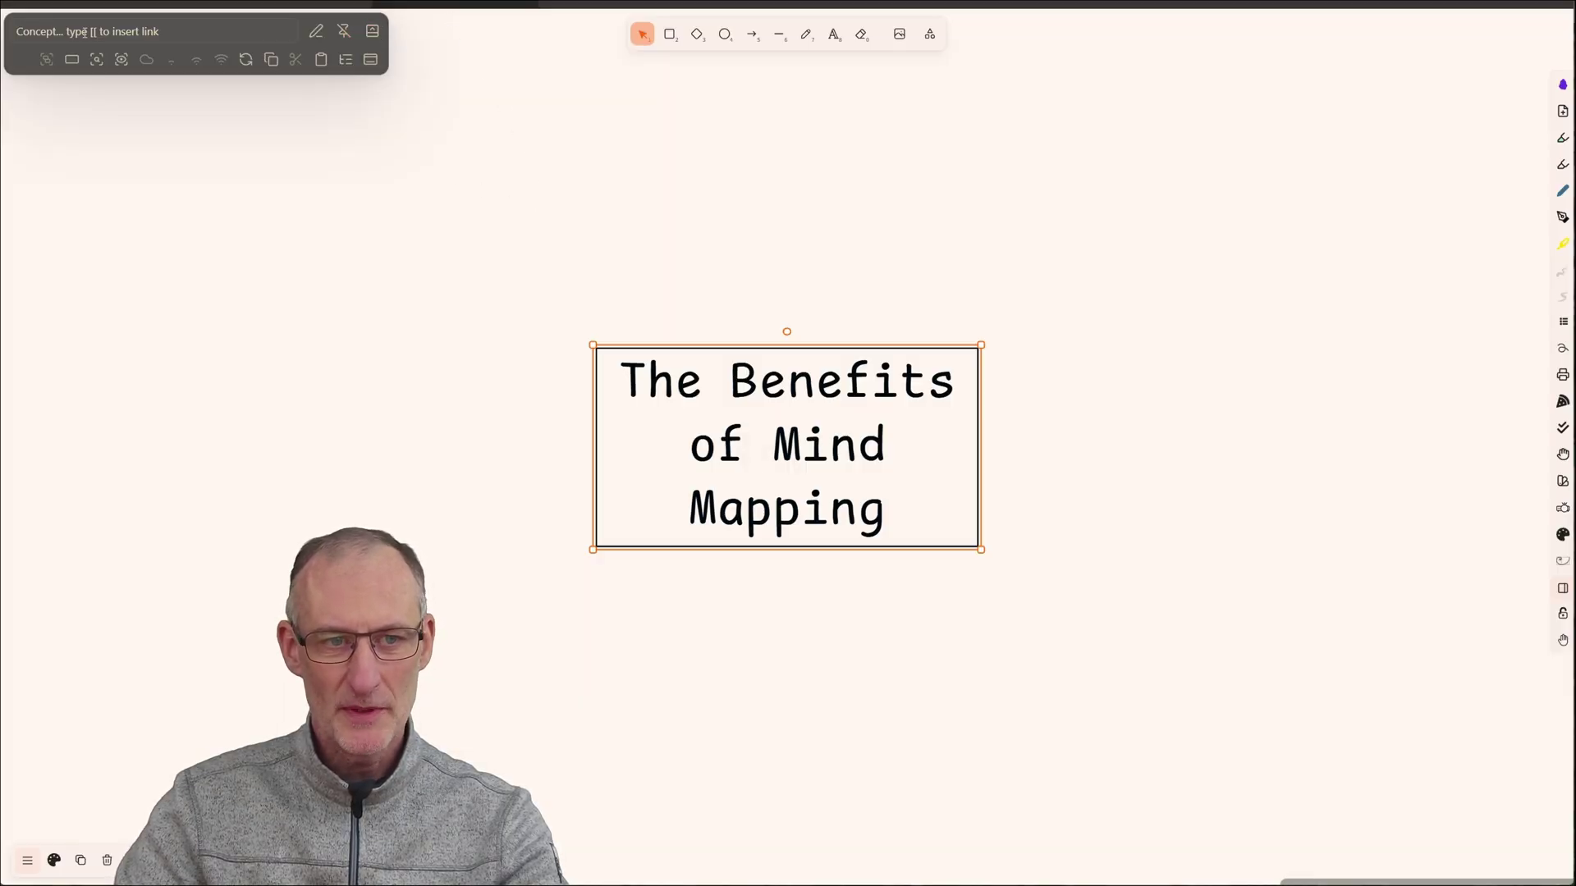
click(354, 67)
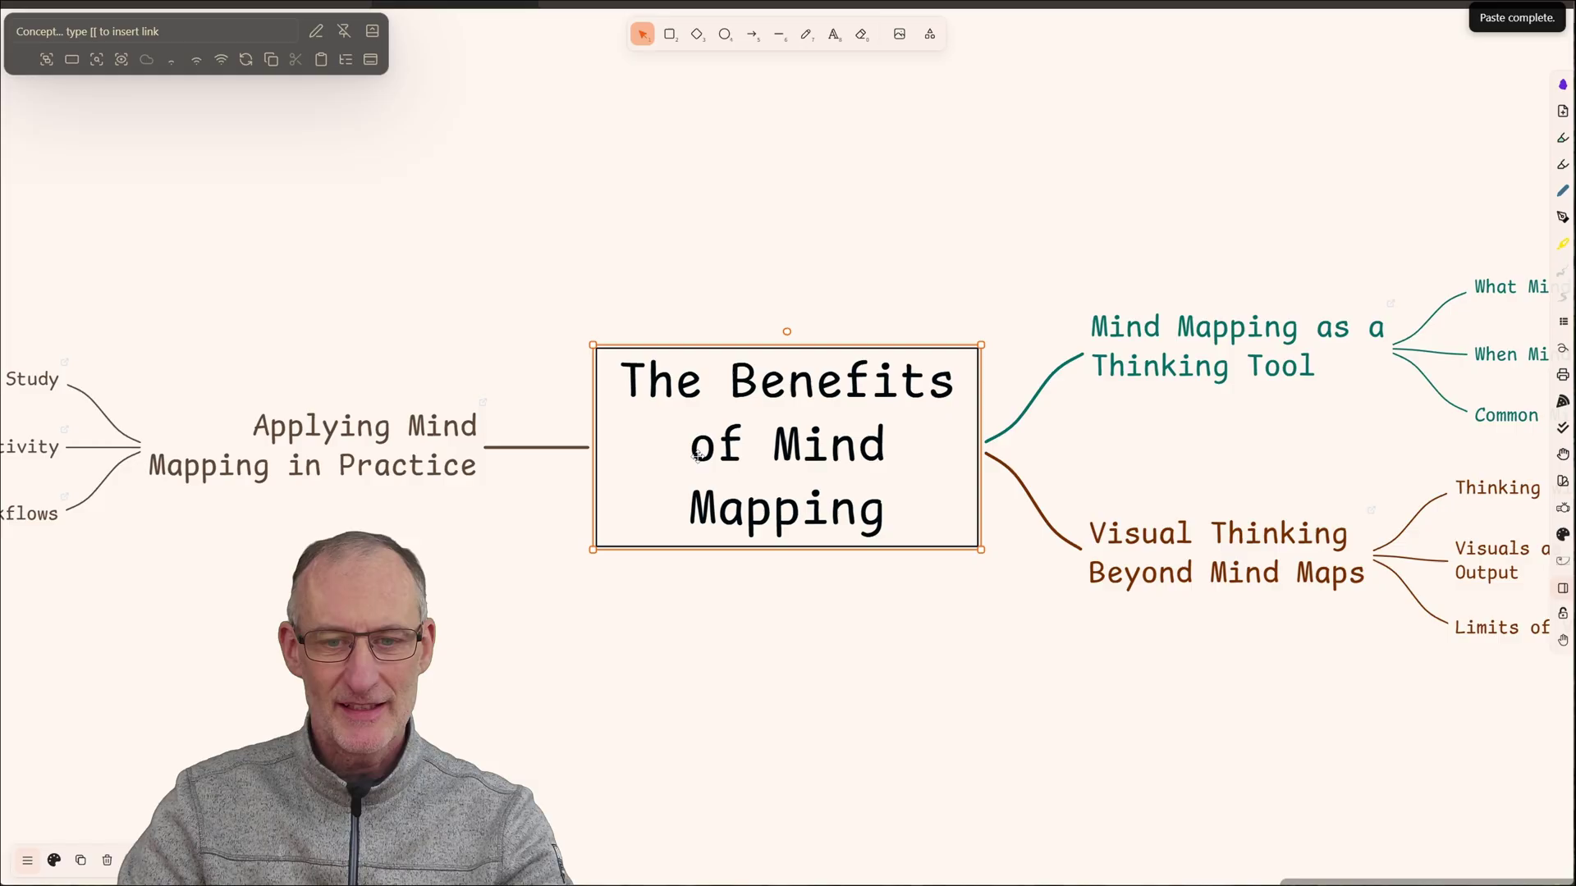
- Look over the imported heading branches and select the What Mind Mapping Is node
scroll(697, 456, down, 5)
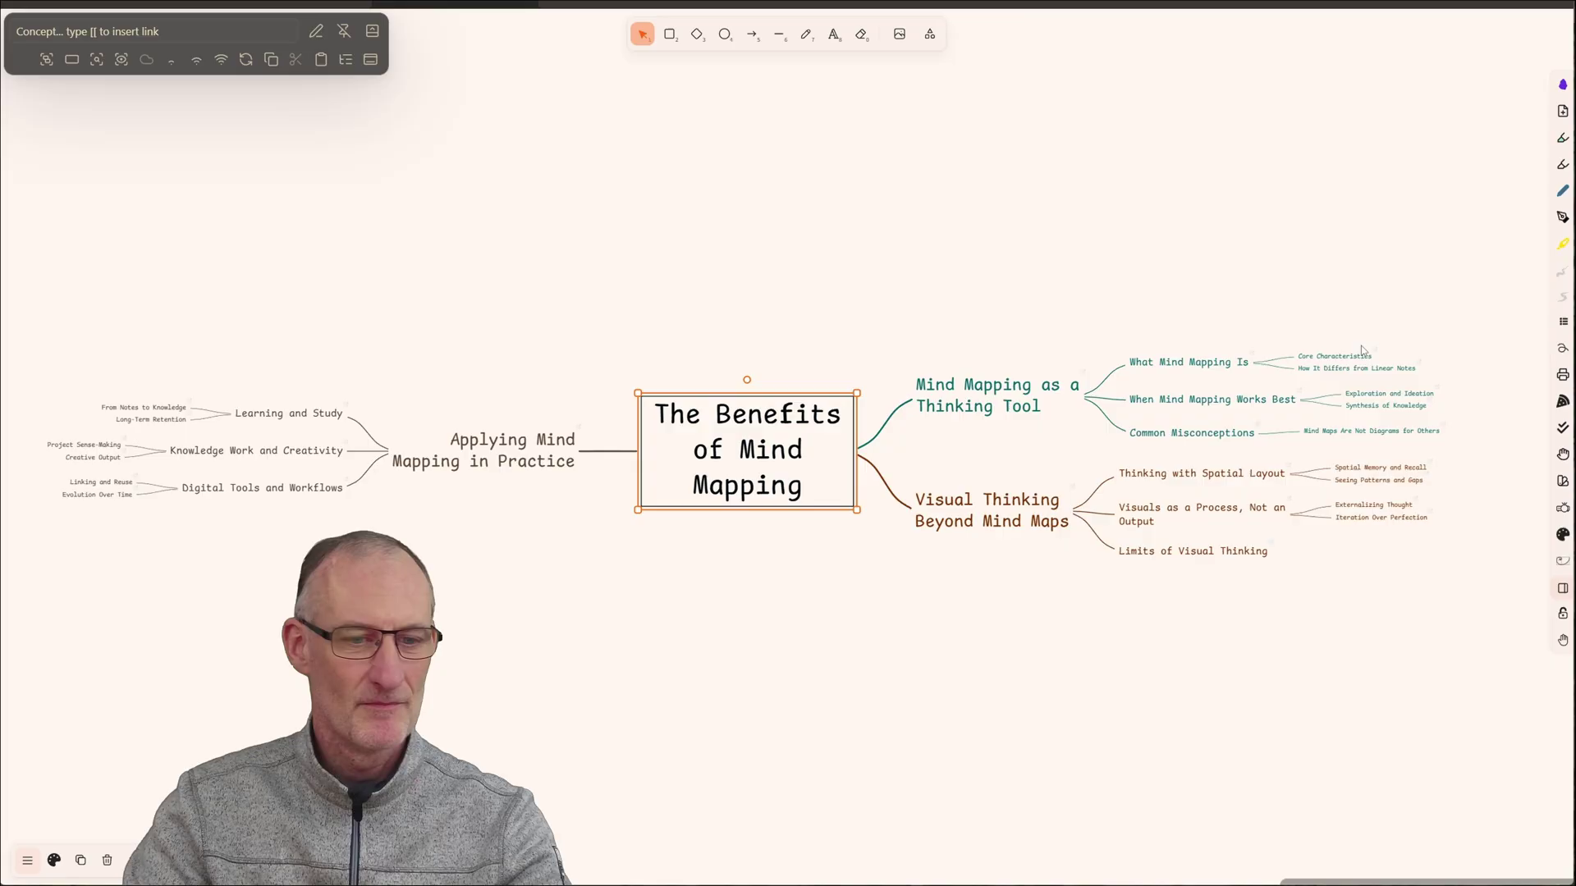
drag(1228, 383, 920, 403)
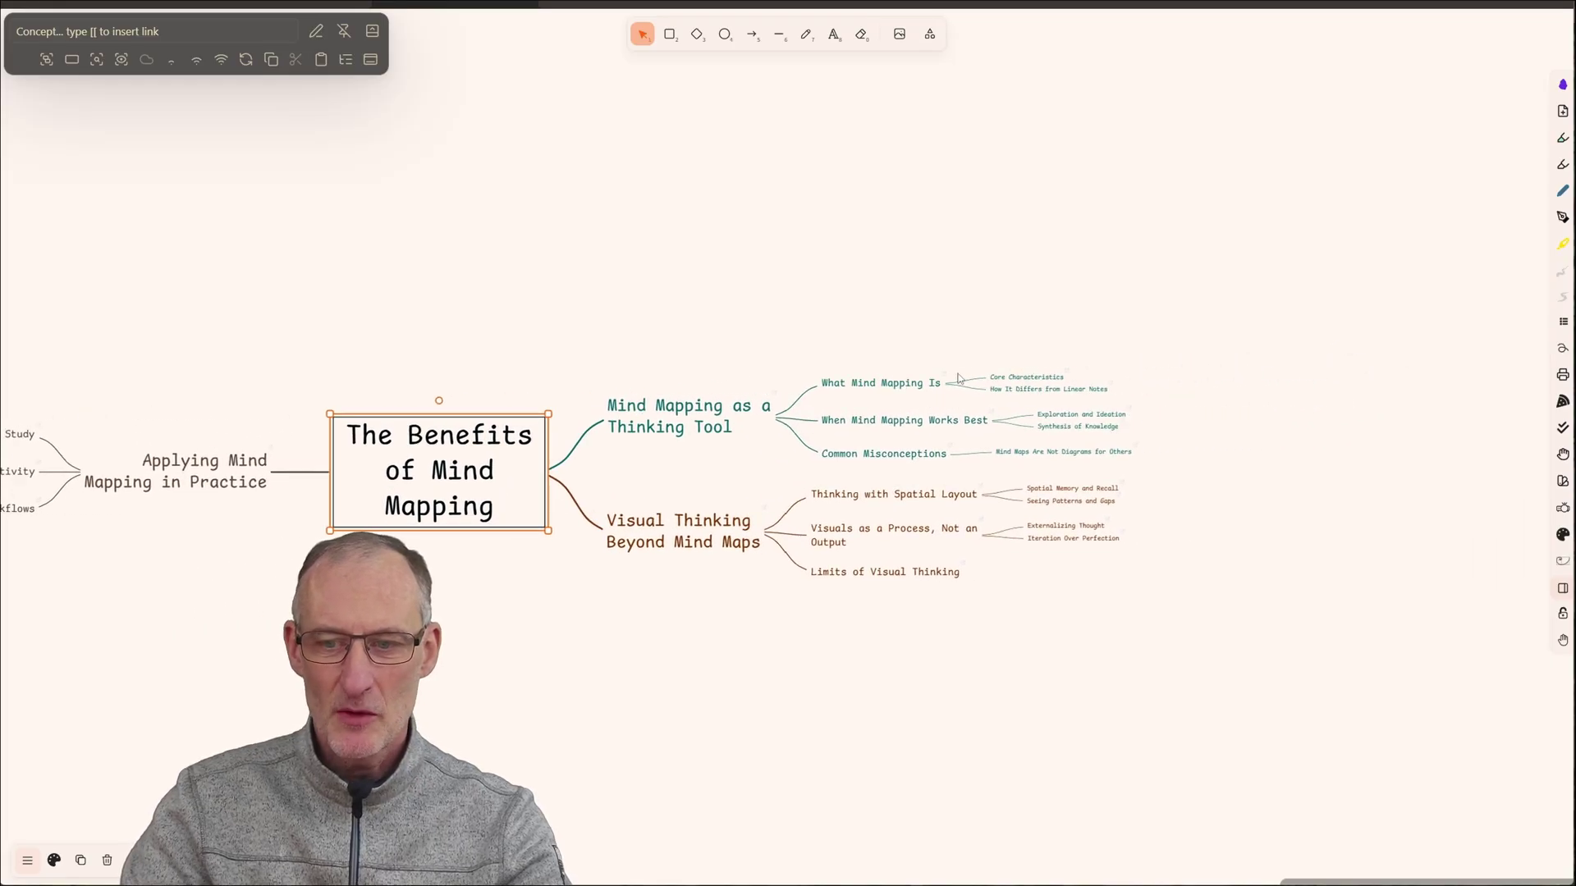
click(904, 387)
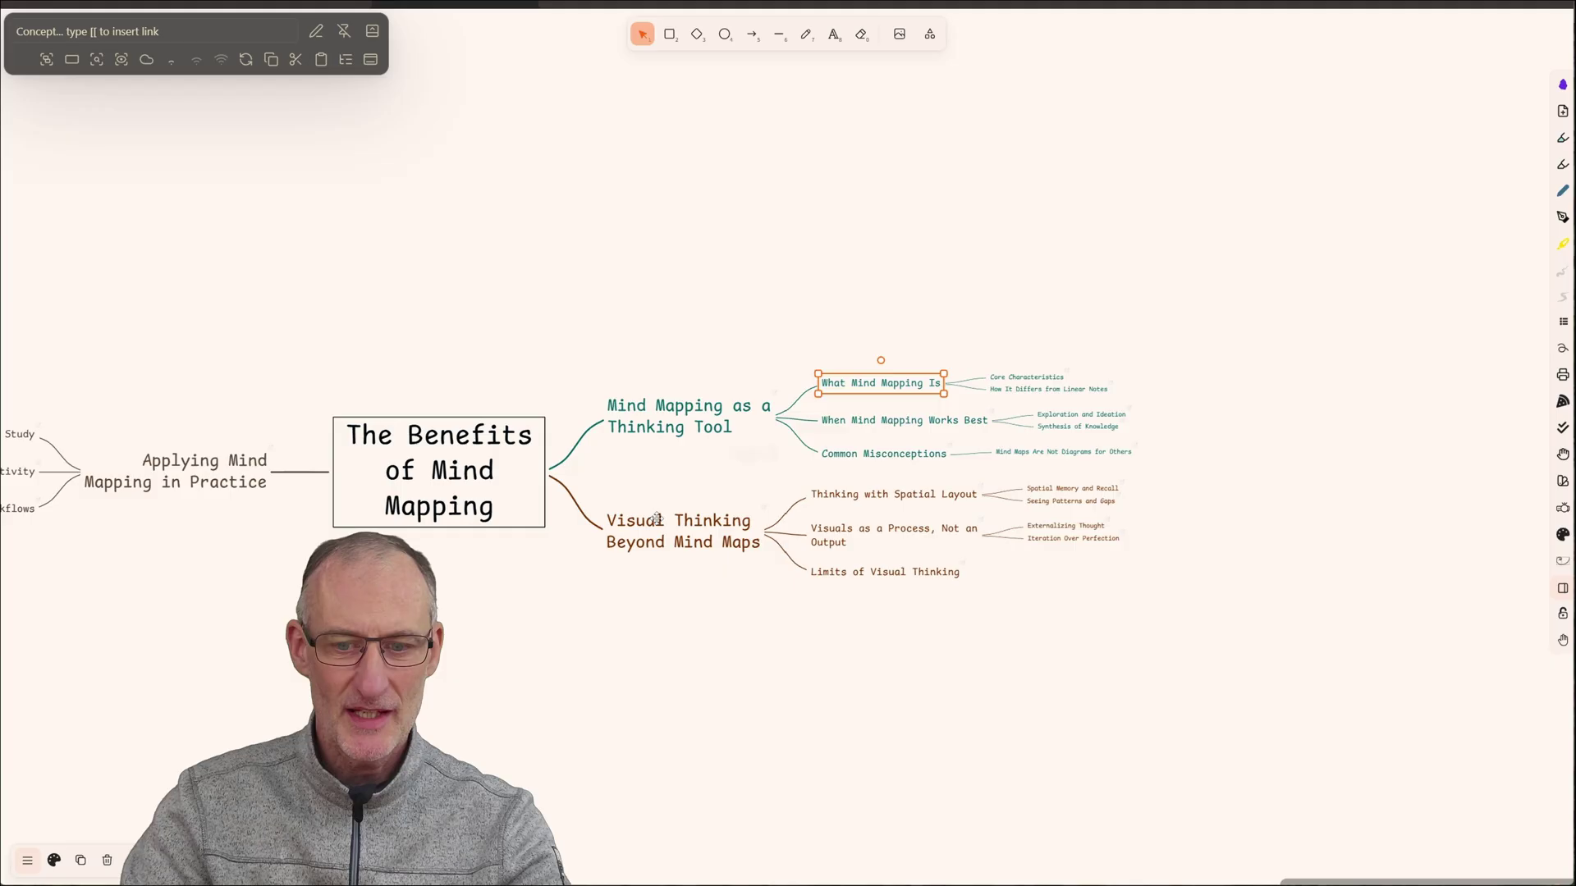
- Follow the Visual Thinking Beyond Mind Maps link to its heading in the sample note, and return to the mind map
click(667, 526)
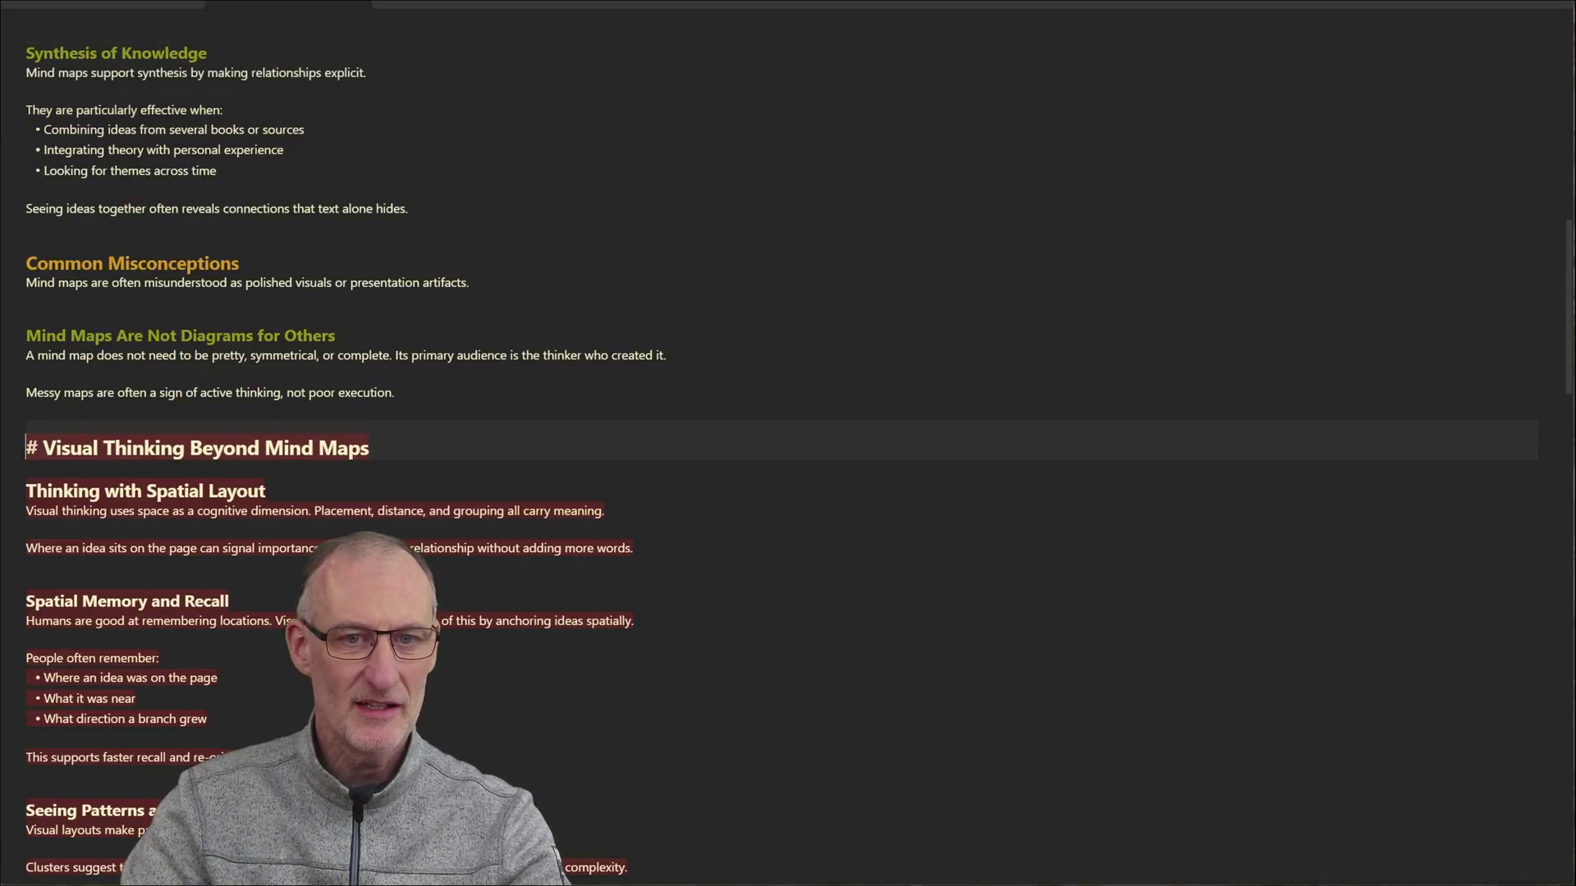
click(475, 3)
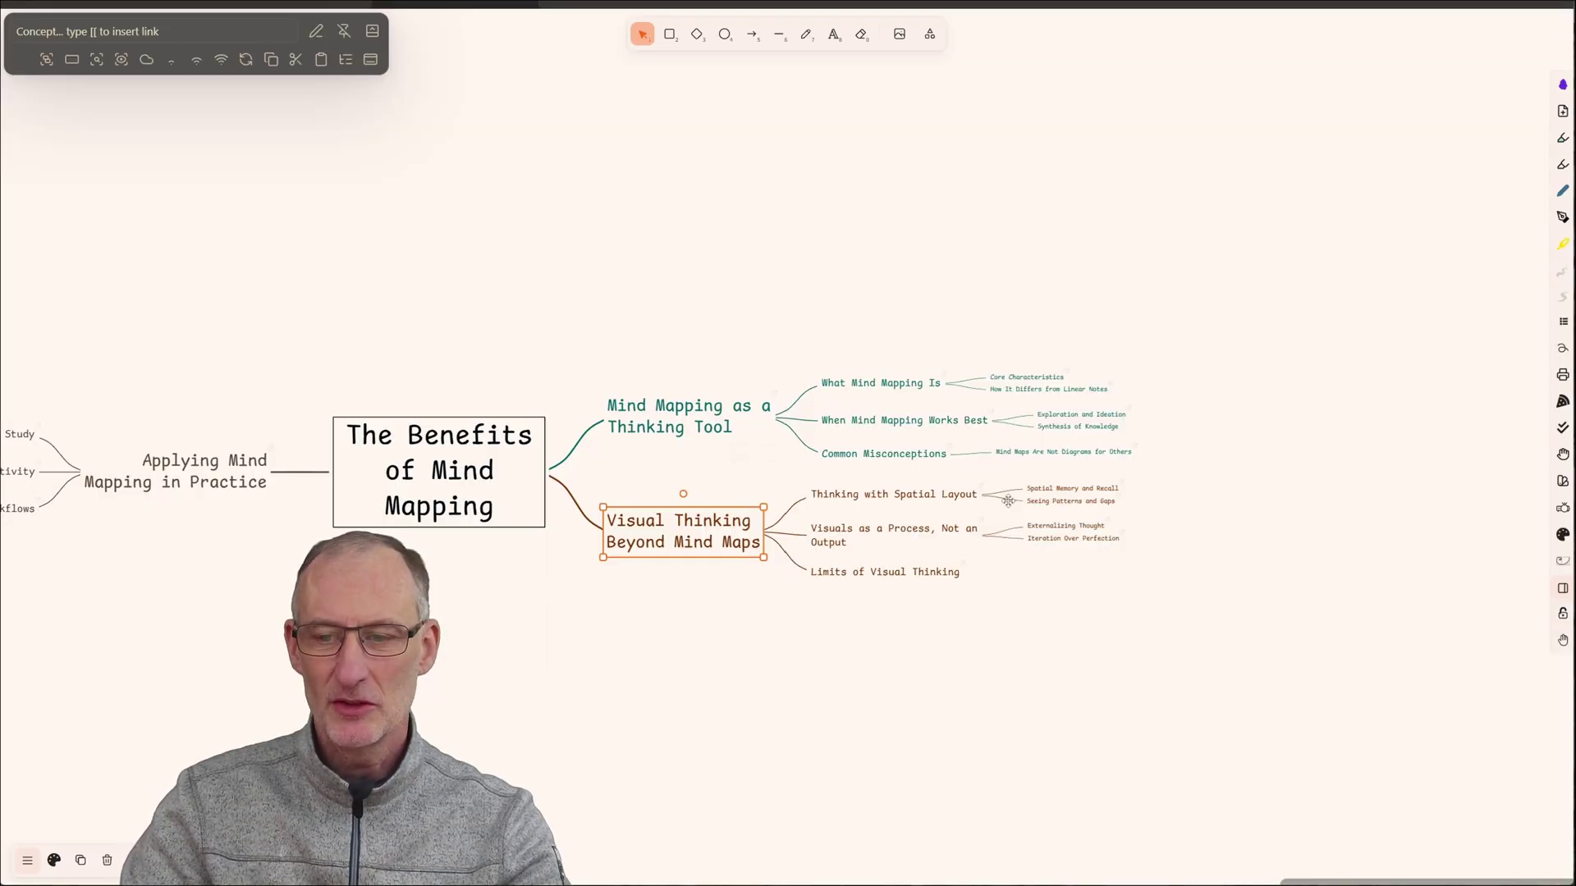
- Turn the How It Differs from Linear Notes node into an embedded note section by adding ! before its link
scroll(1033, 385, up, 5)
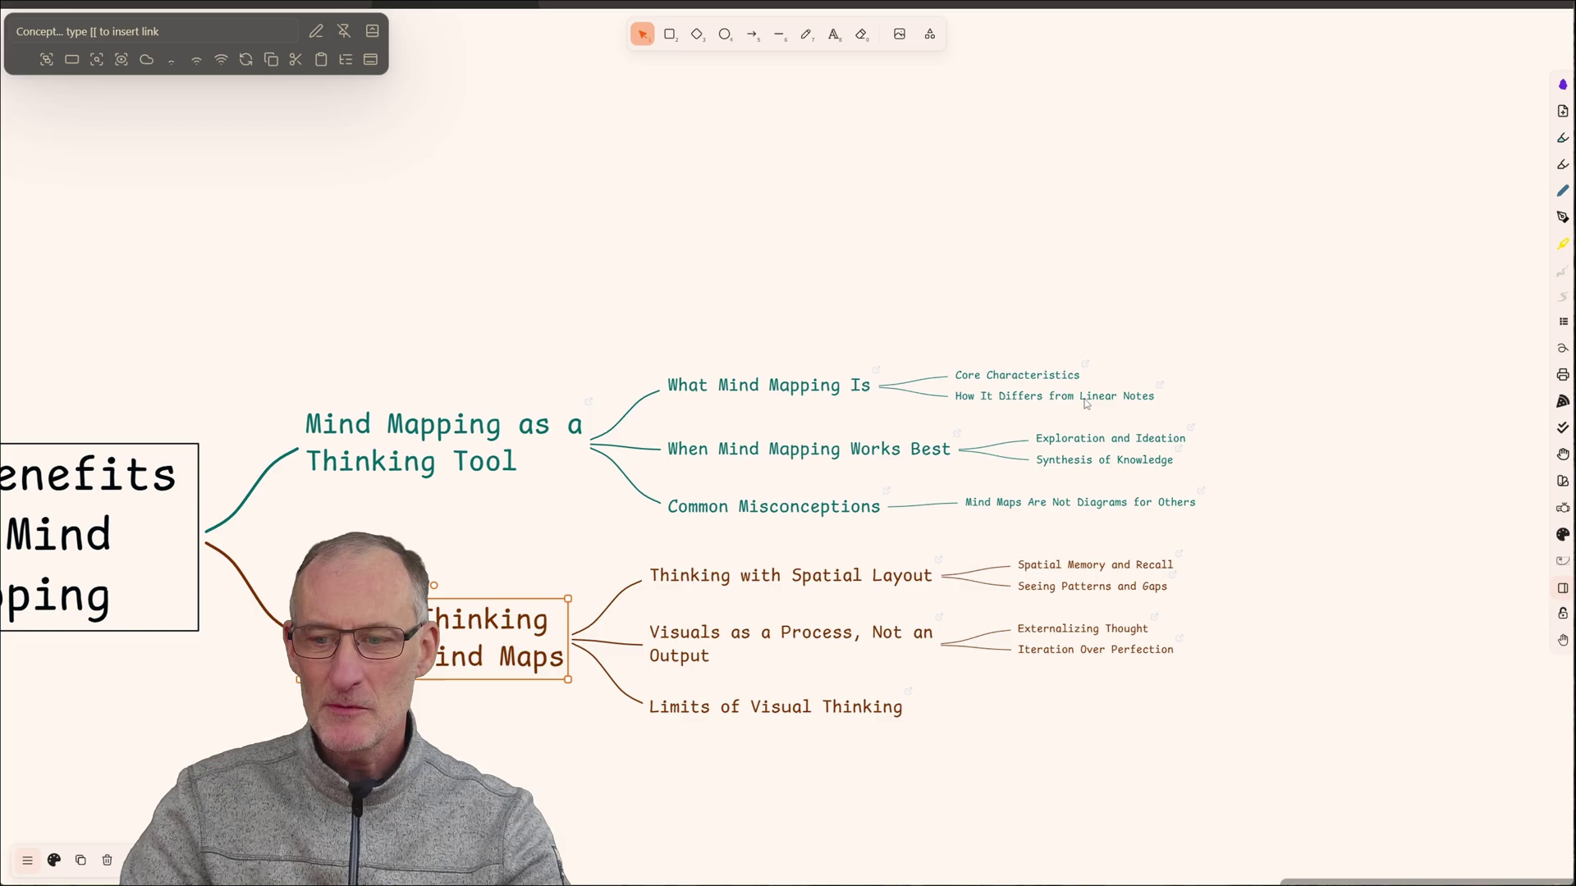
scroll(1090, 400, up, 2)
click(1119, 400)
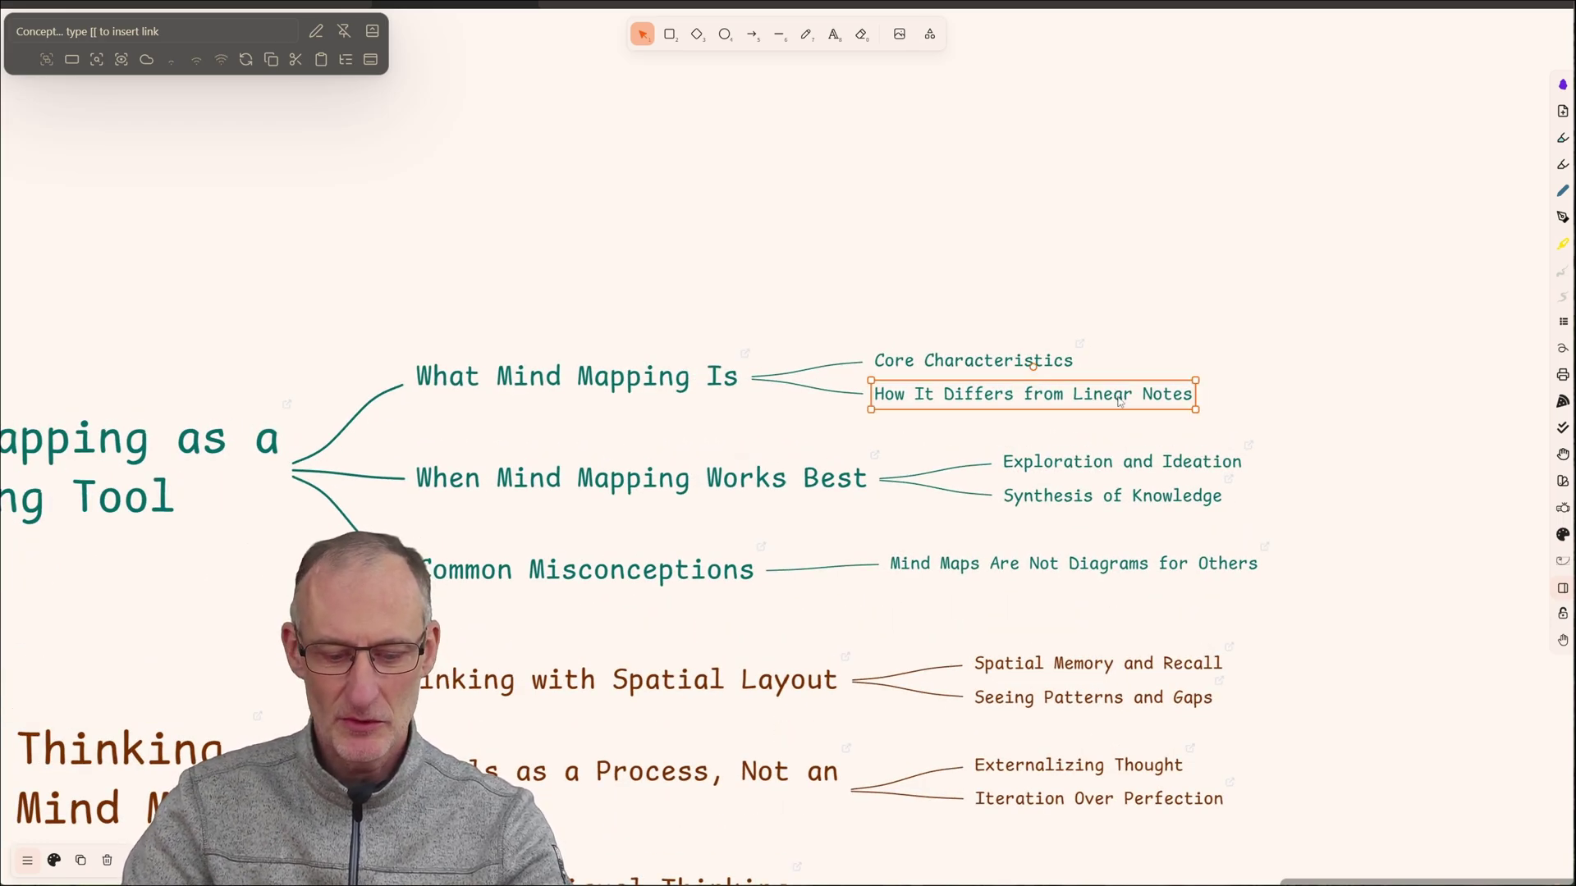
key(F2)
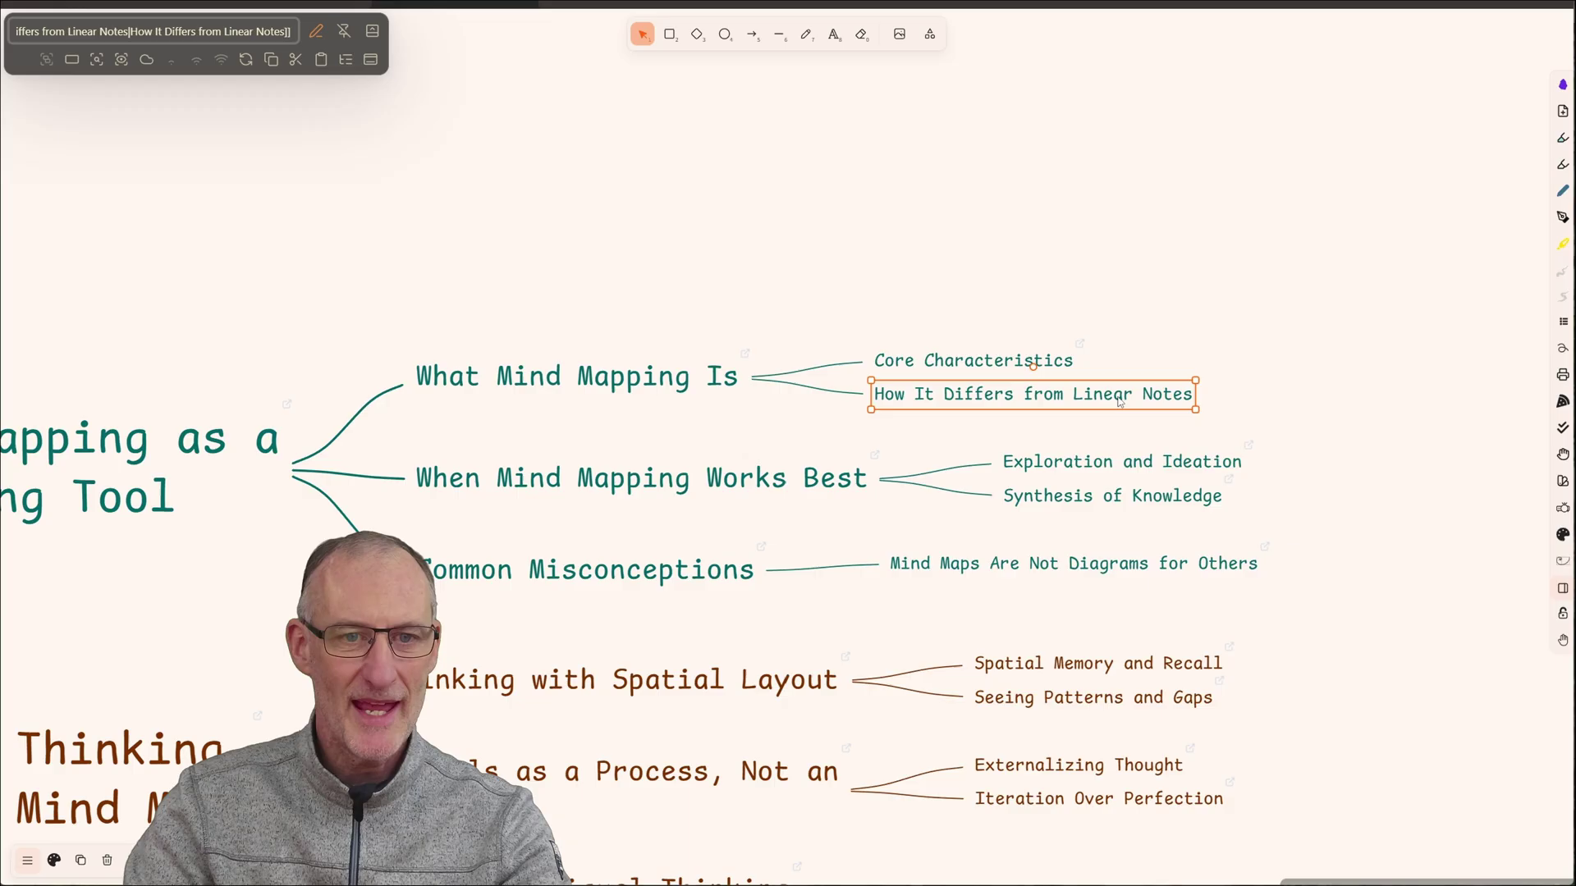
key(ctrl+a)
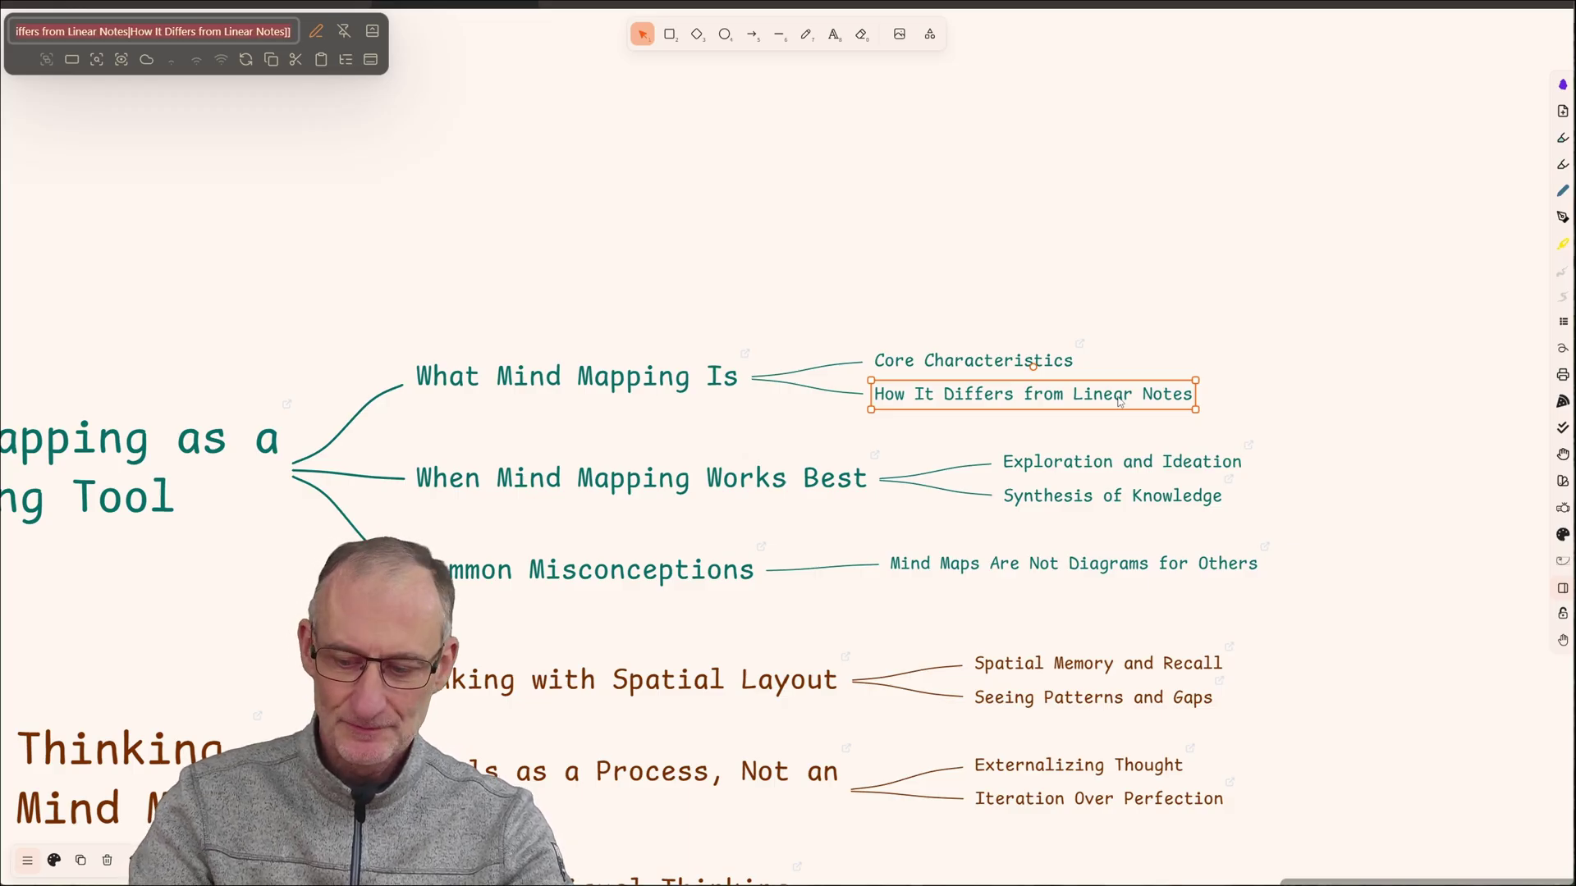
key(Home)
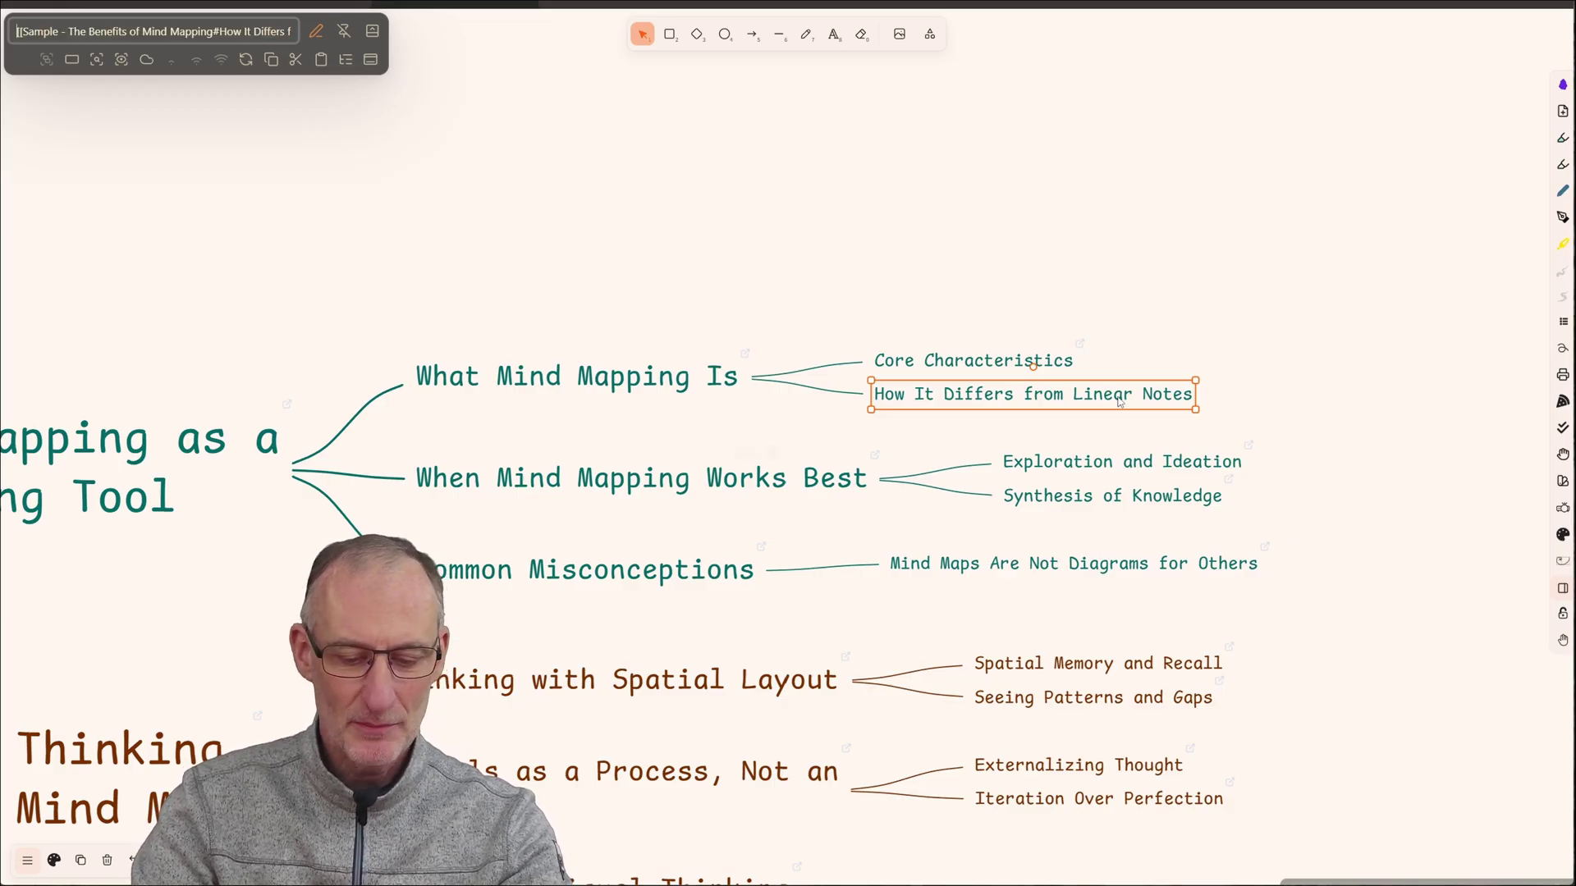
text(!)
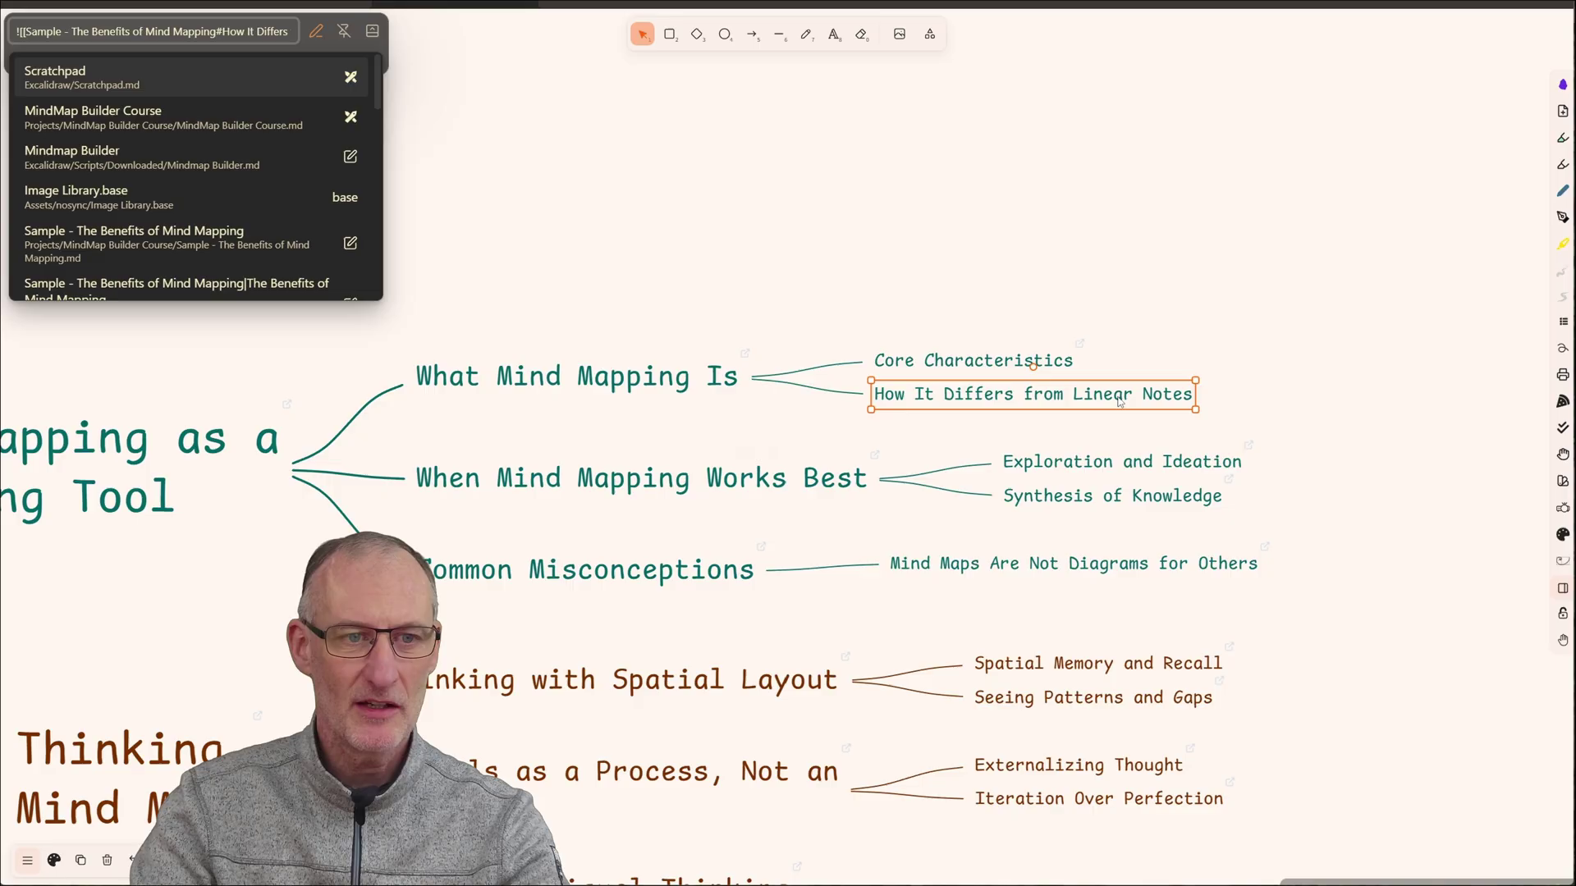
key(BackSpace)
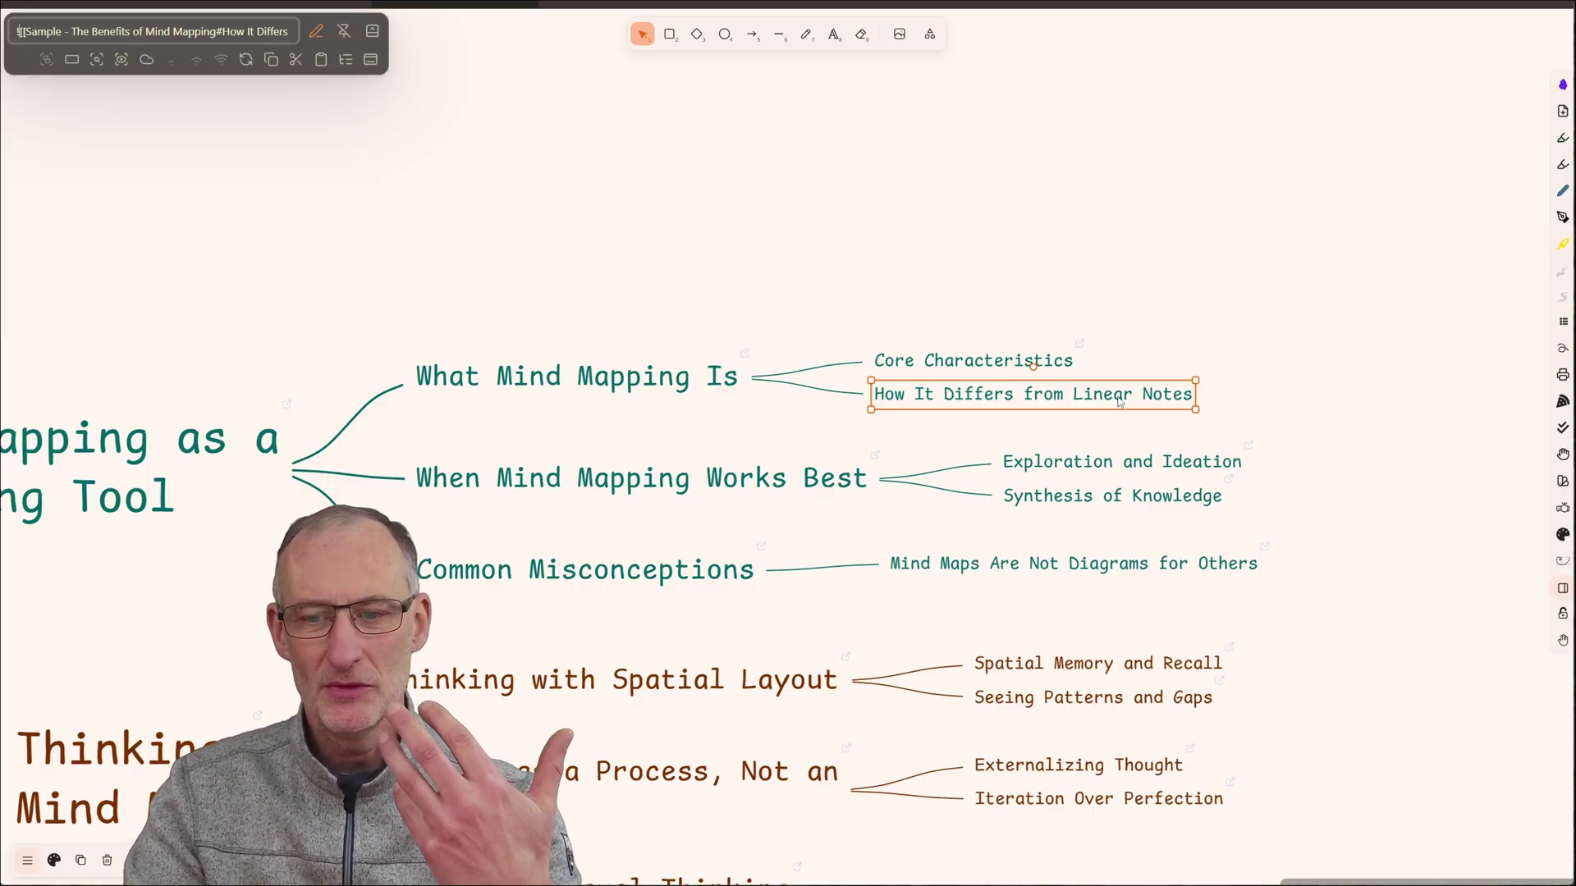
key(Return)
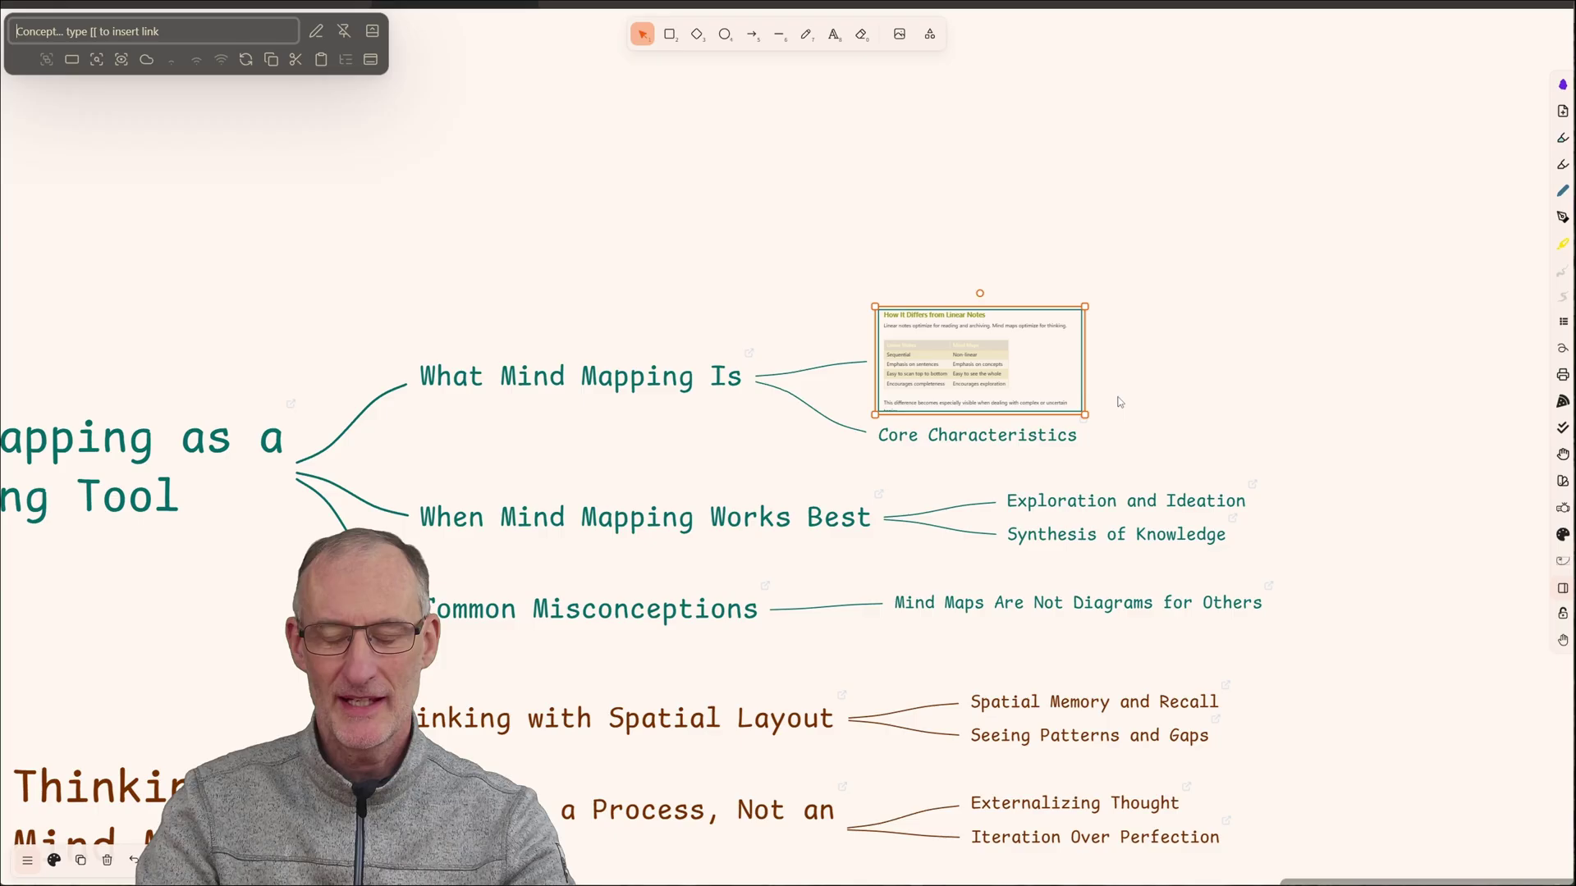
- Enlarge the embedded How It Differs from Linear Notes section and read through its comparison table and closing text
click(979, 343)
click(943, 289)
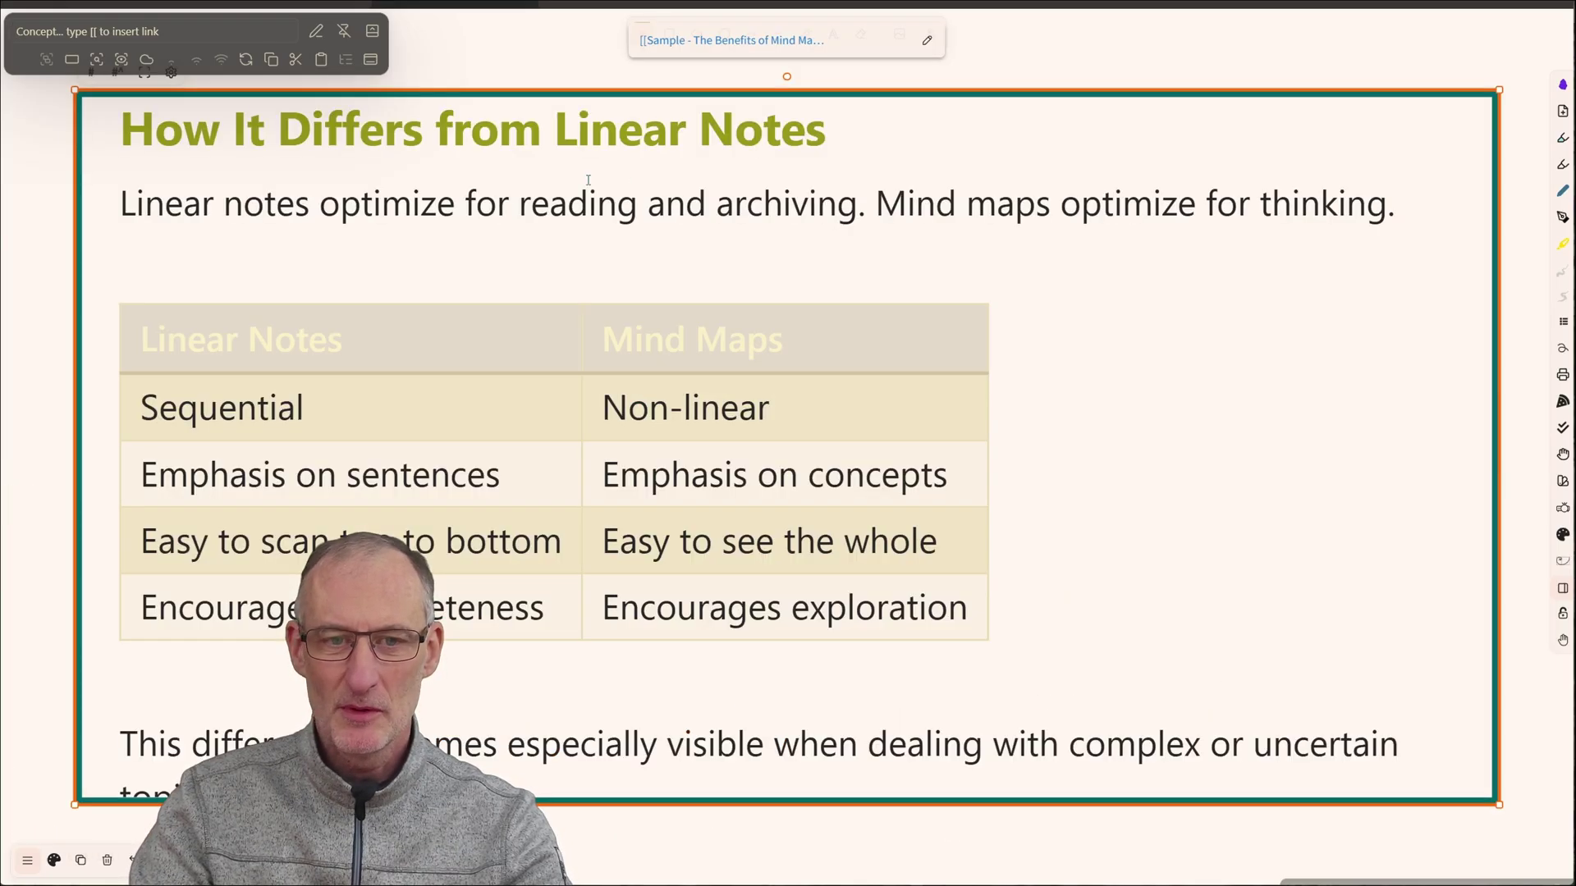
click(386, 207)
scroll(351, 404, down, 3)
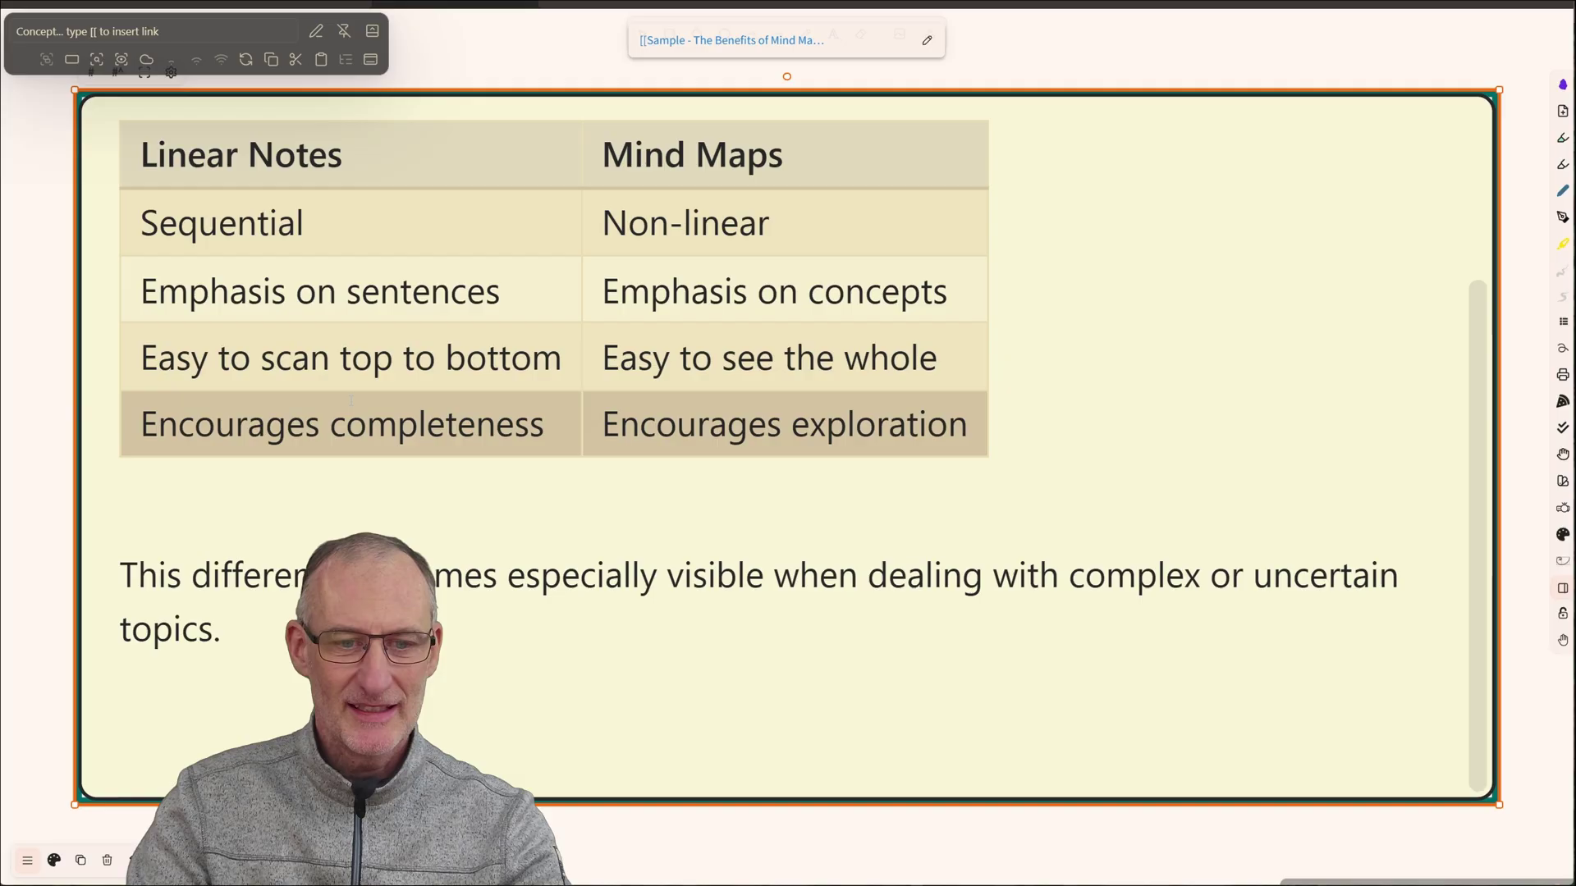
scroll(351, 404, up, 2)
scroll(350, 403, up, 2)
click(44, 347)
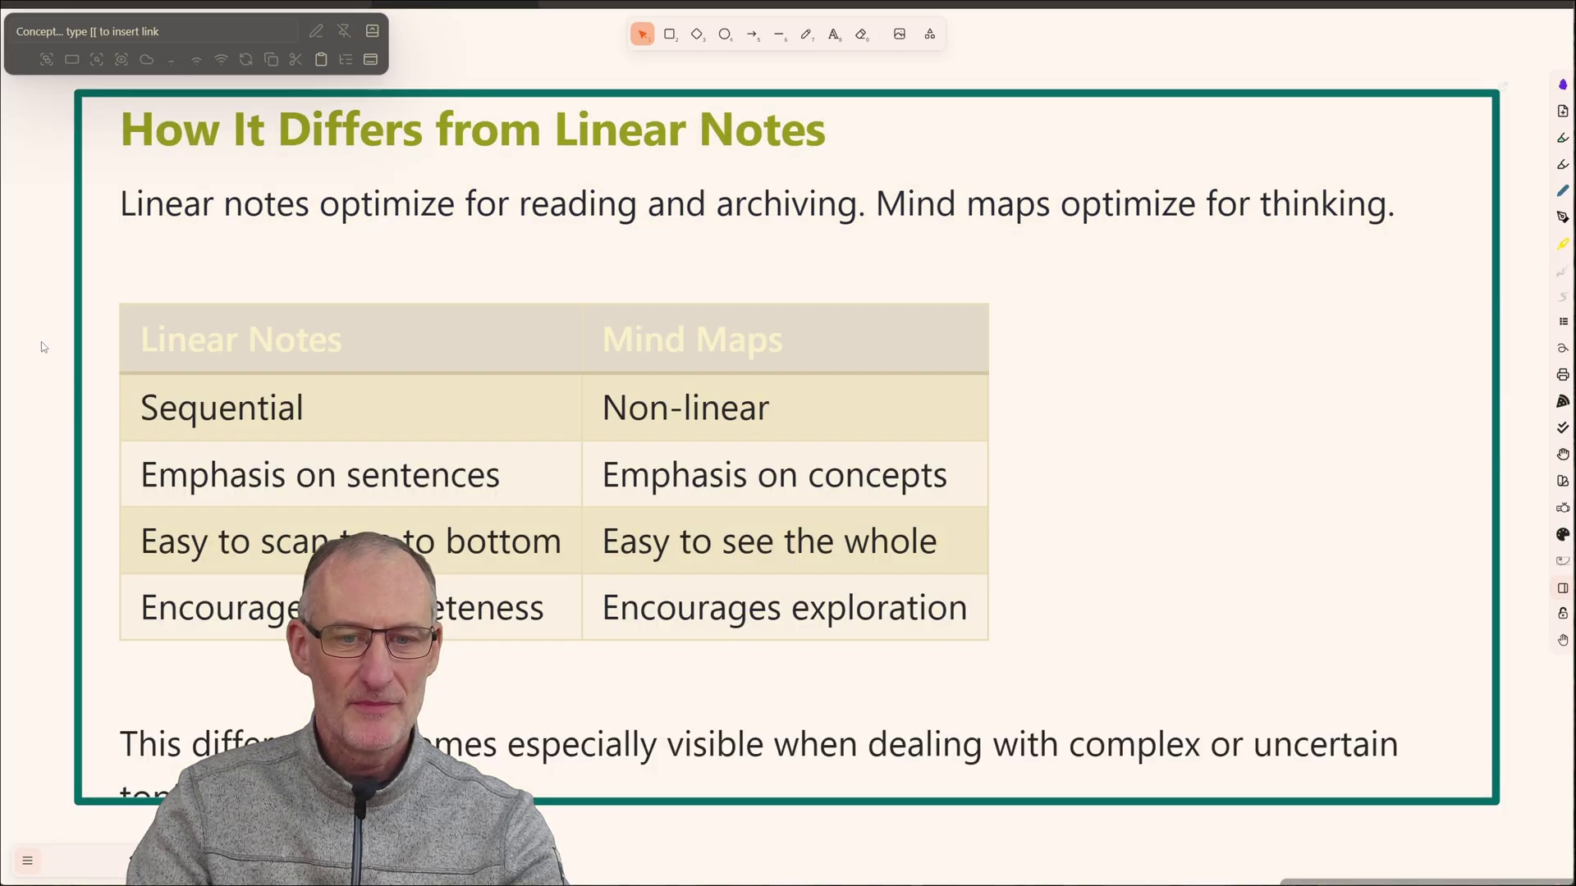
scroll(43, 347, down, 5)
drag(44, 348, 957, 374)
scroll(707, 340, down, 5)
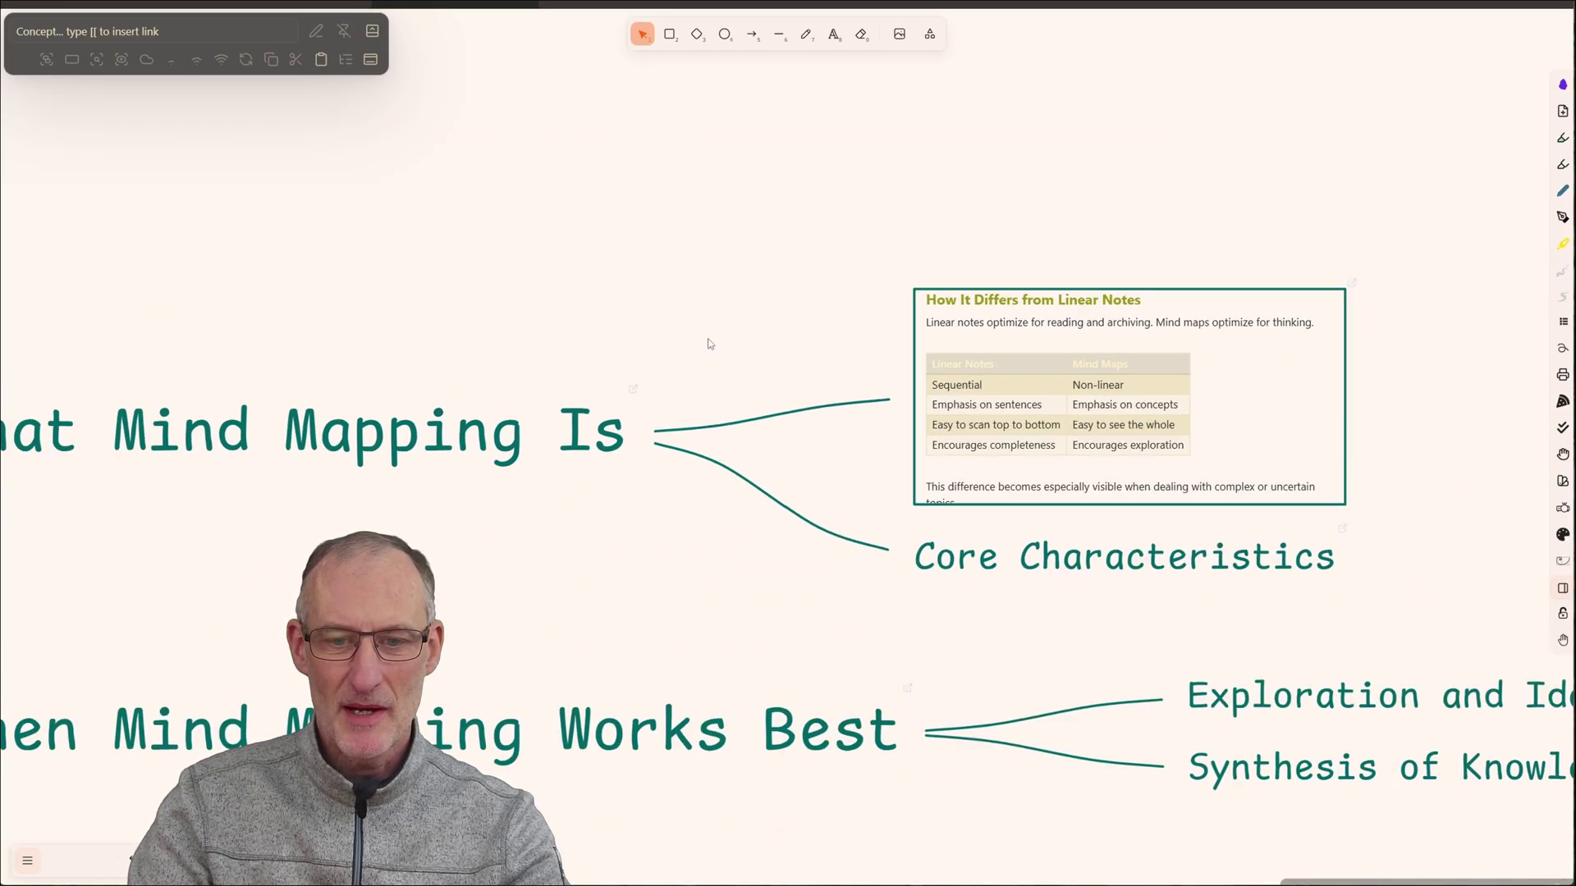
- Convert the embedded How It Differs from Linear Notes section back into a text link node
click(912, 334)
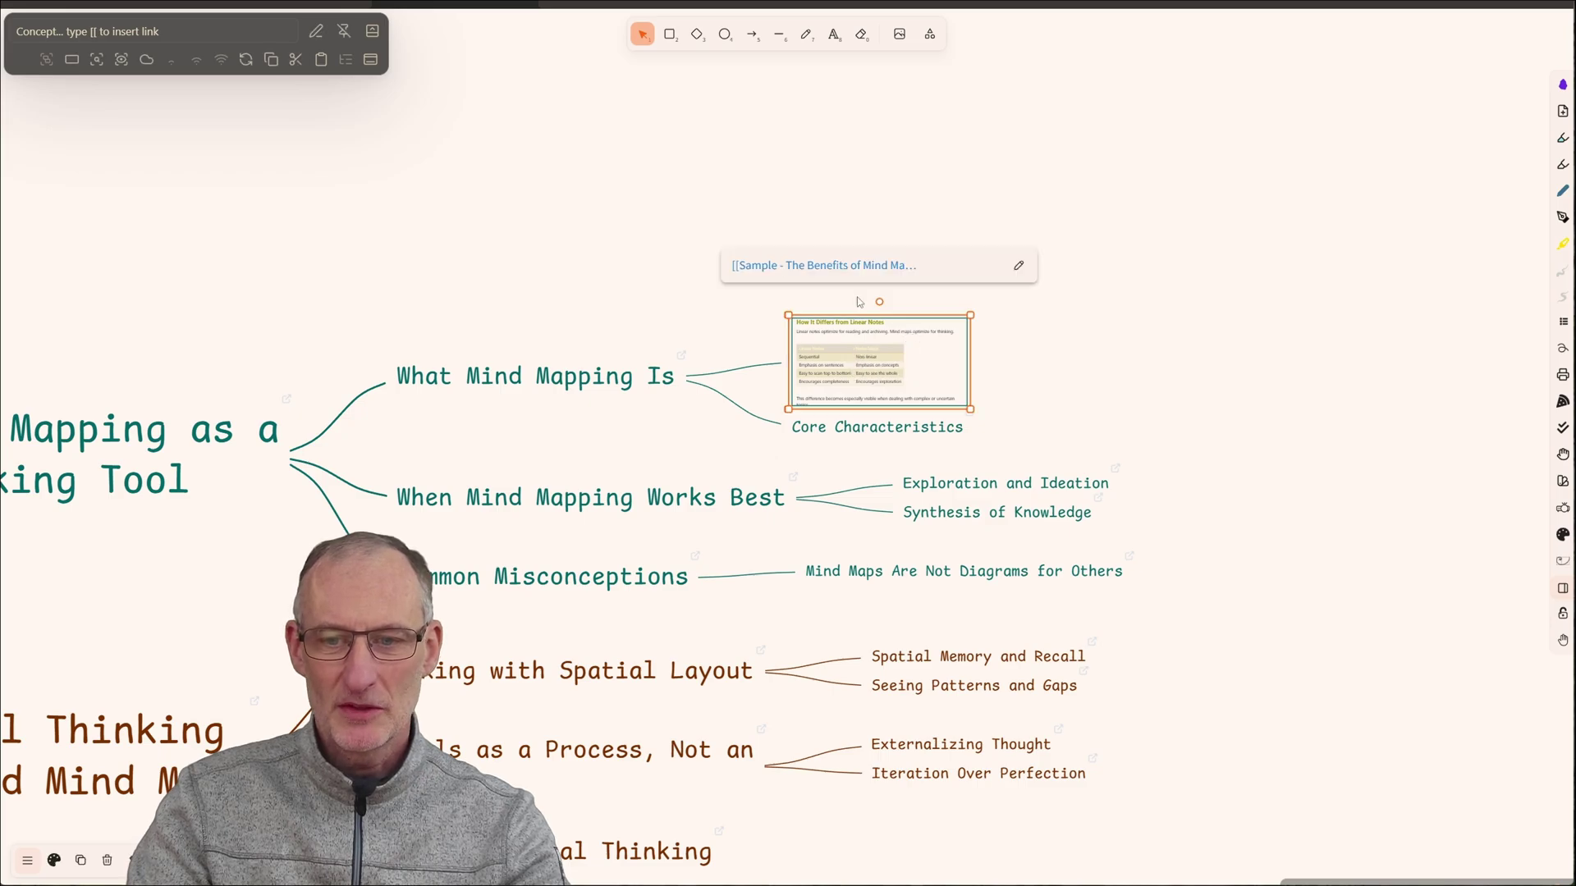
click(317, 34)
key(ctrl+a)
key(ctrl+v)
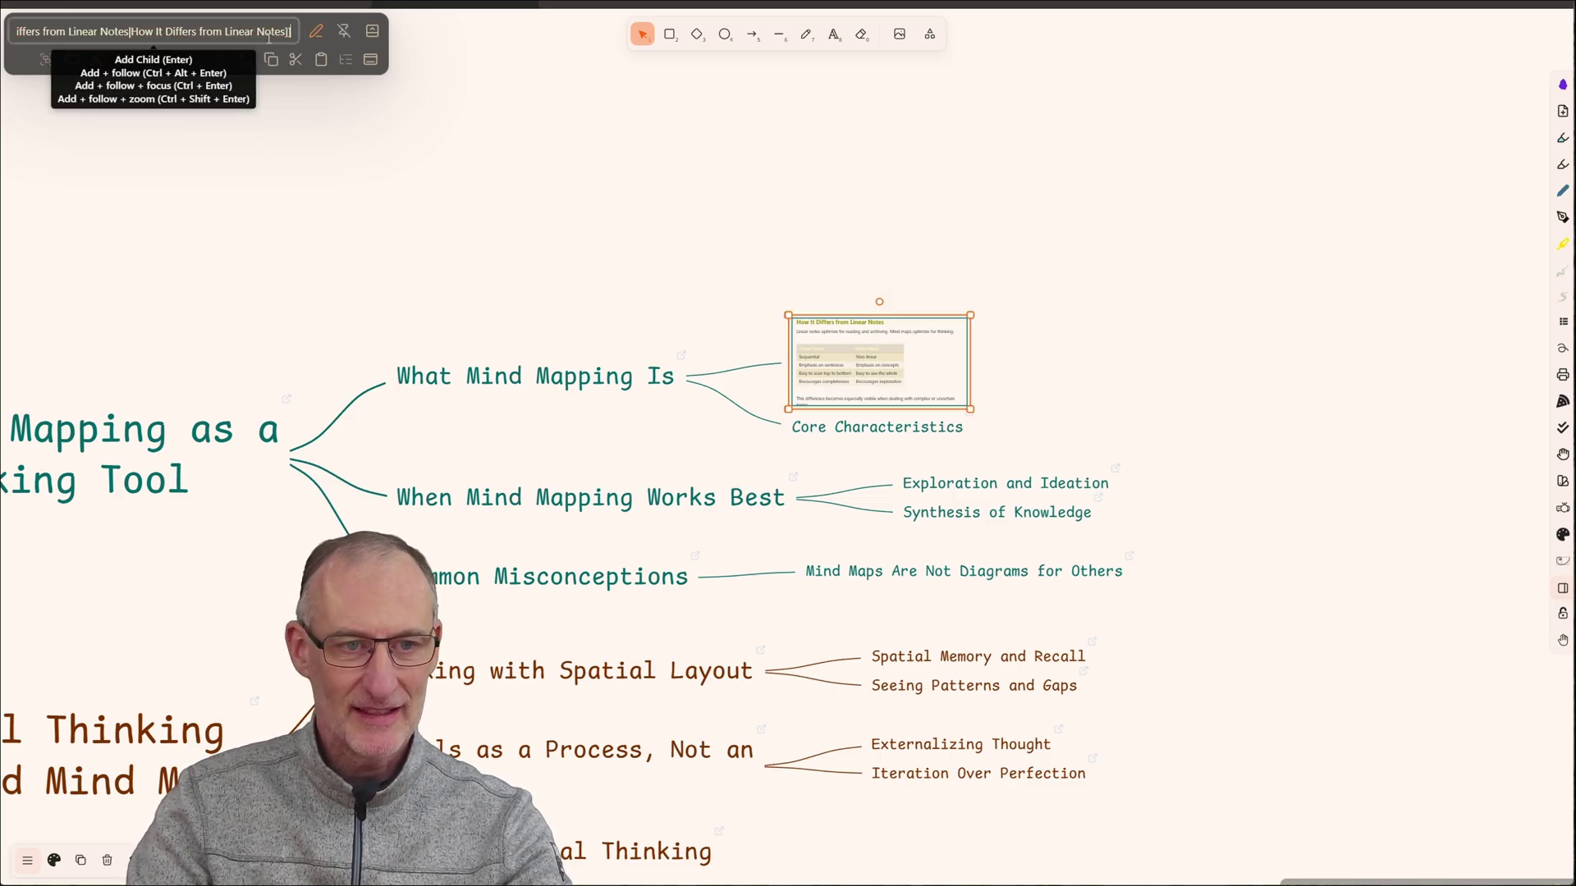
key(Return)
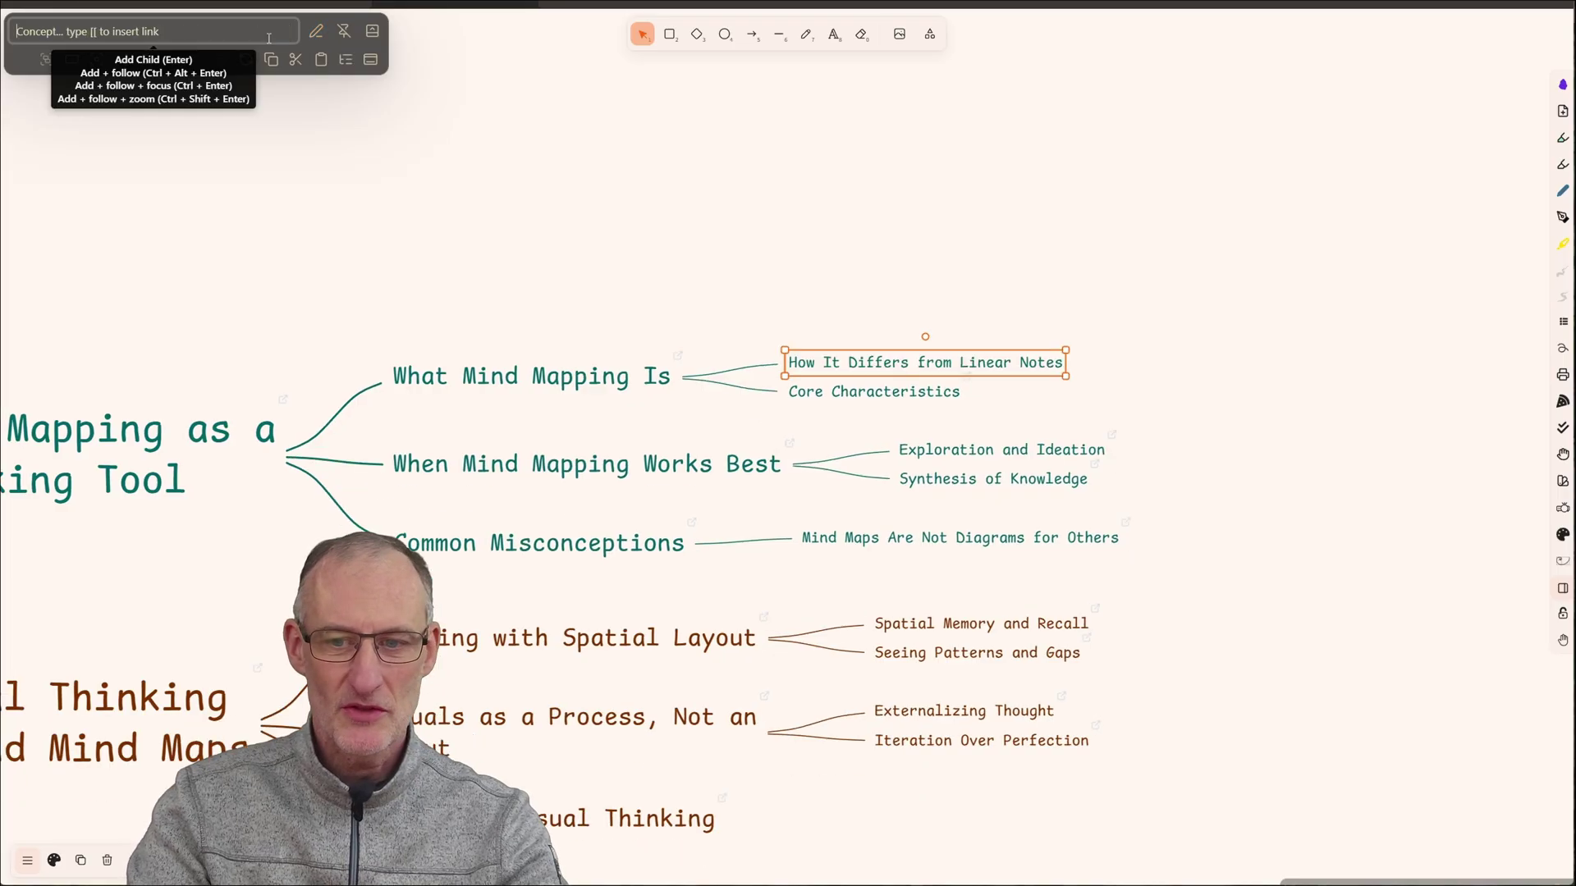
click(1172, 416)
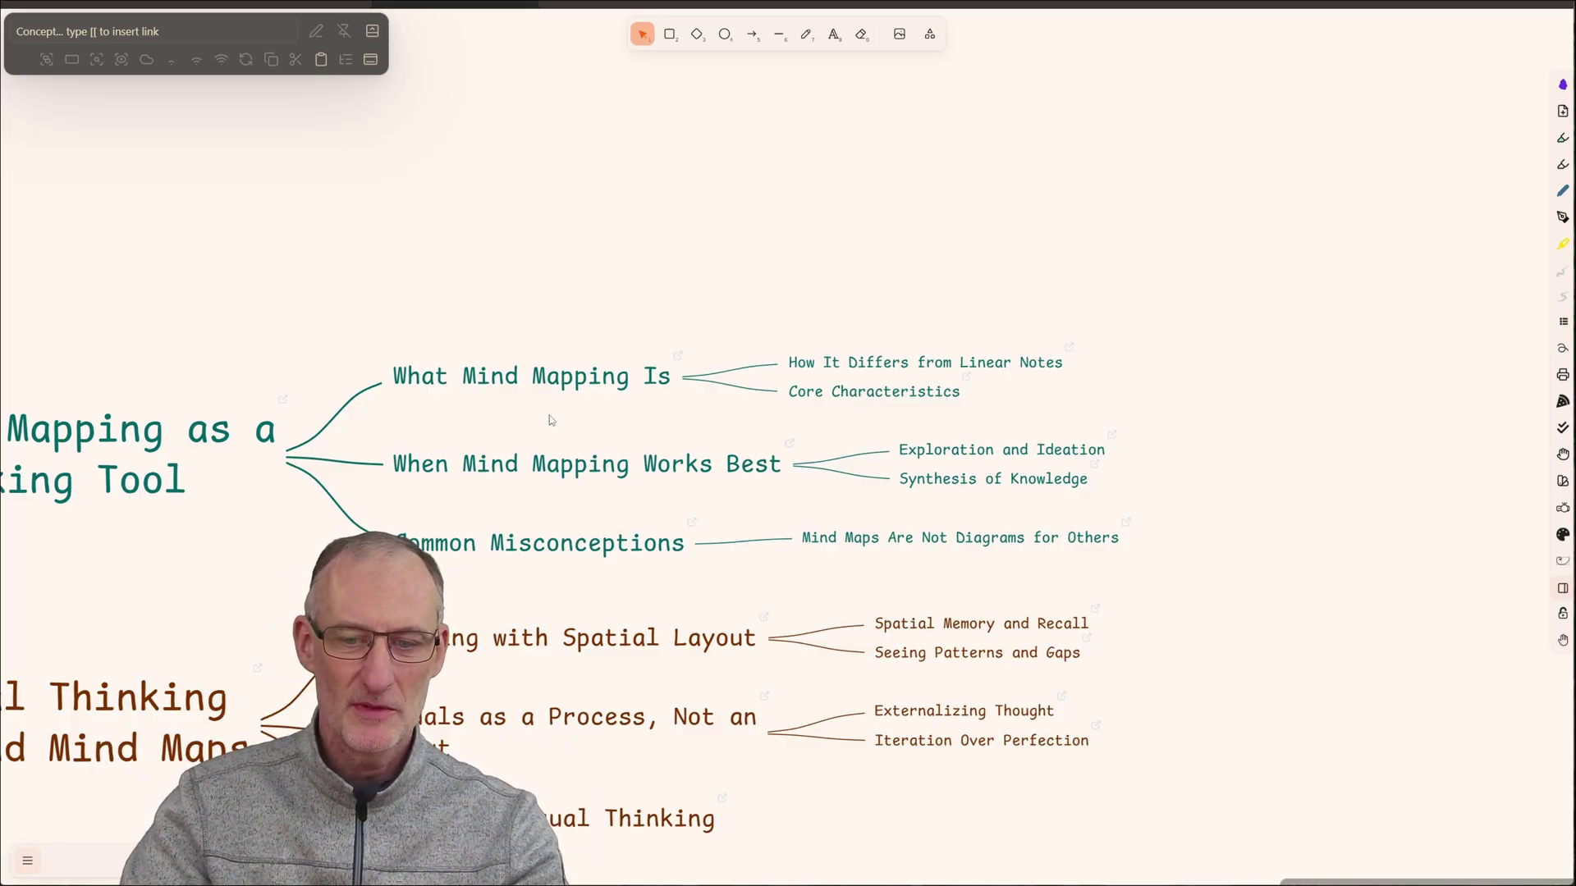
- Review the whole Benefits of Mind Mapping map and follow the Thinking with Spatial Layout link to its note heading
scroll(546, 418, down, 5)
drag(315, 508, 967, 467)
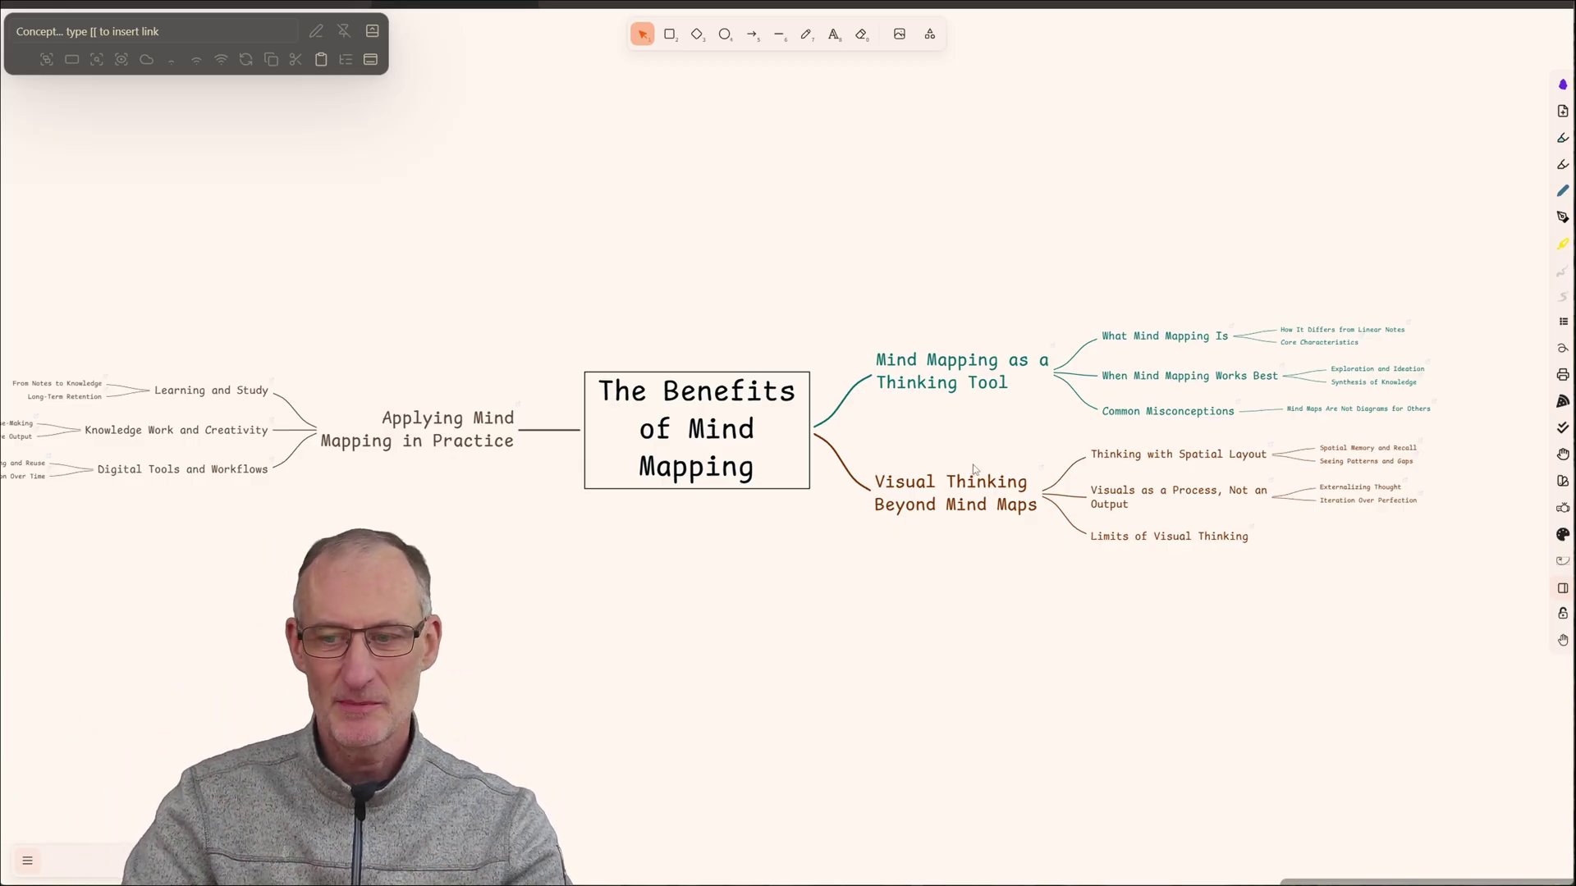
ctrl+click(1237, 460)
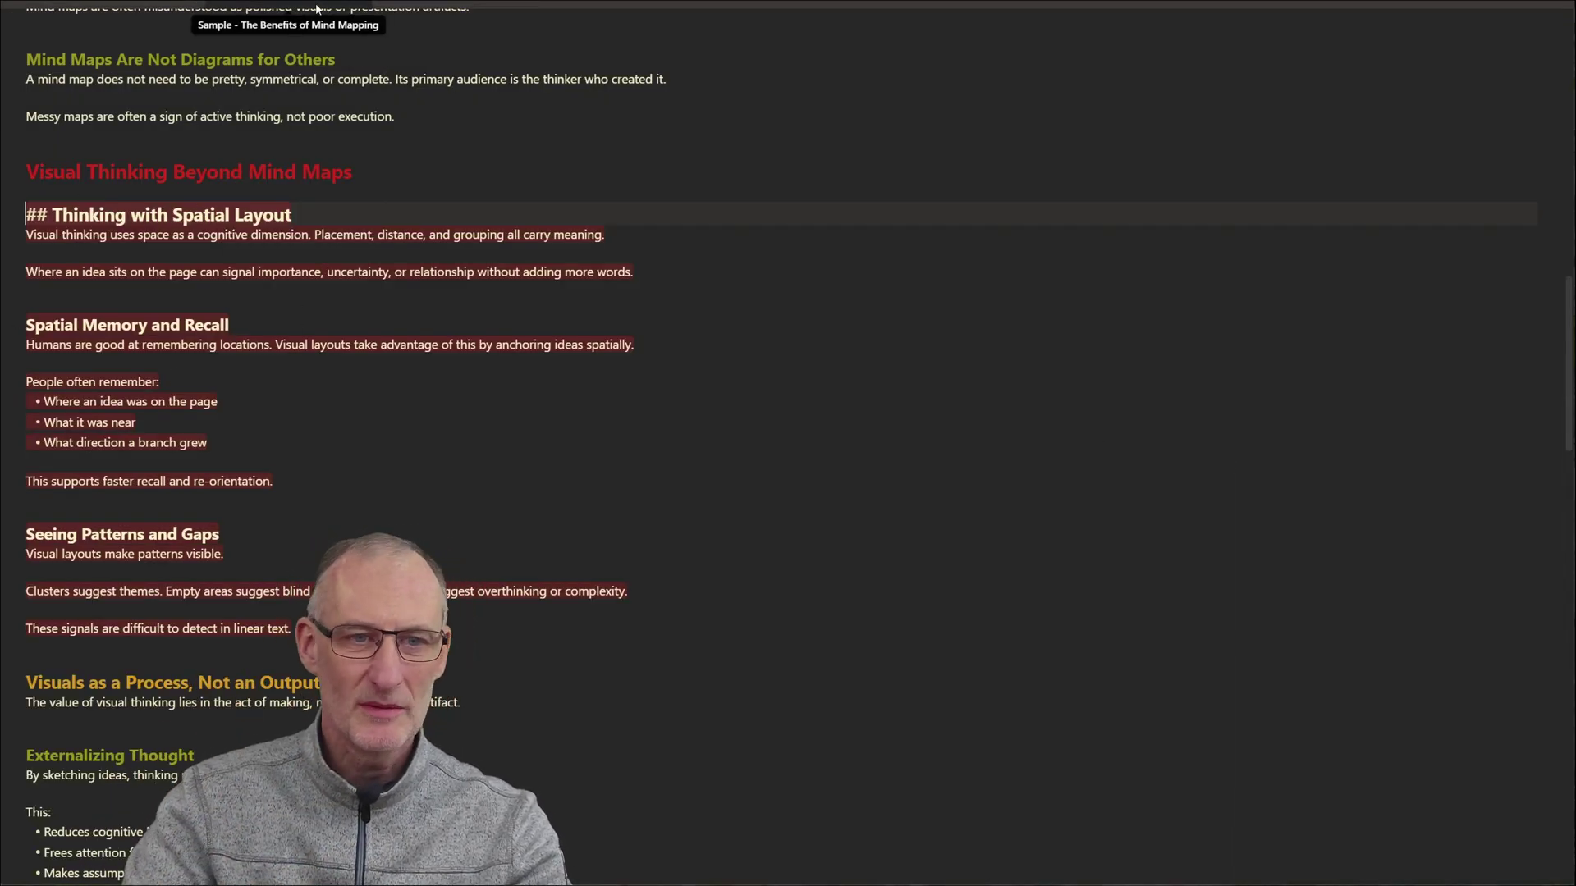
- Return to the overview map and unfold the Grouping & Visuals branch under Advanced Features
click(141, 5)
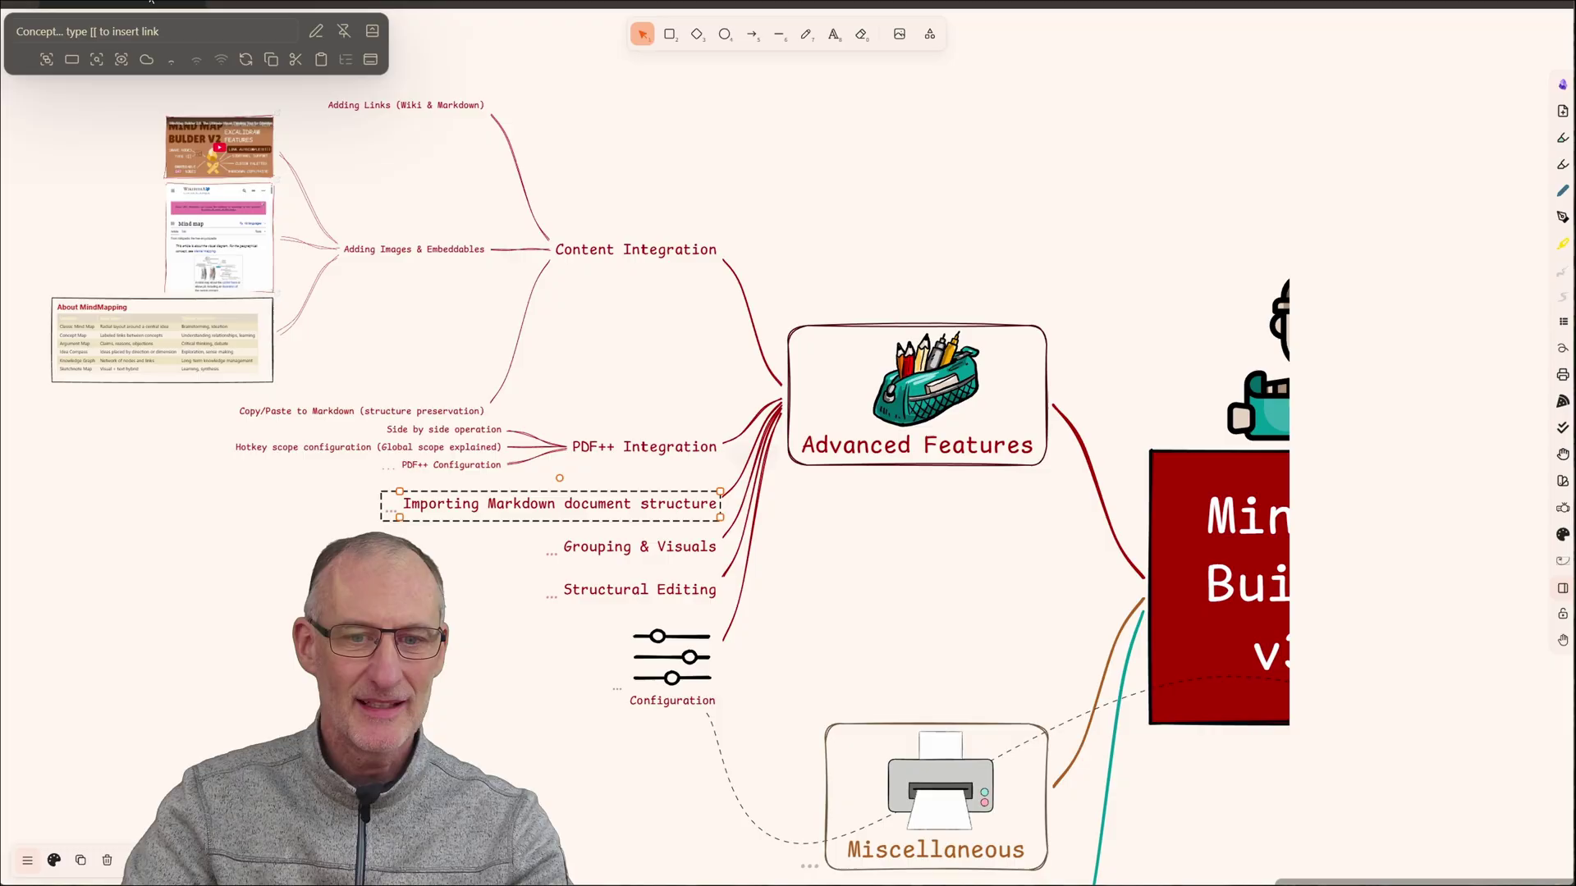
click(669, 558)
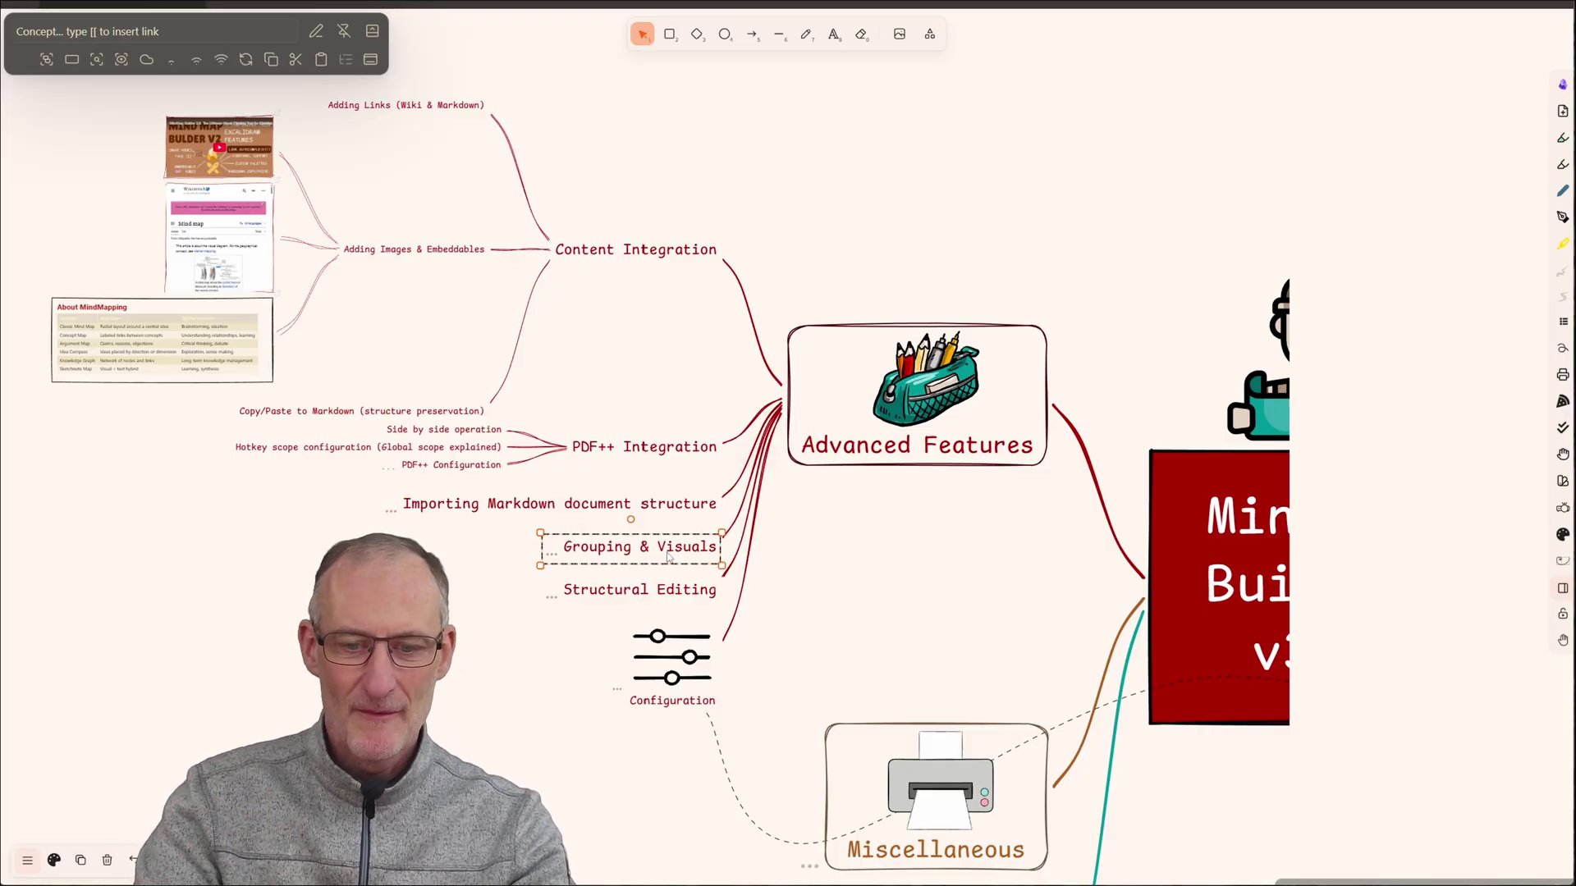
key(alt+Left)
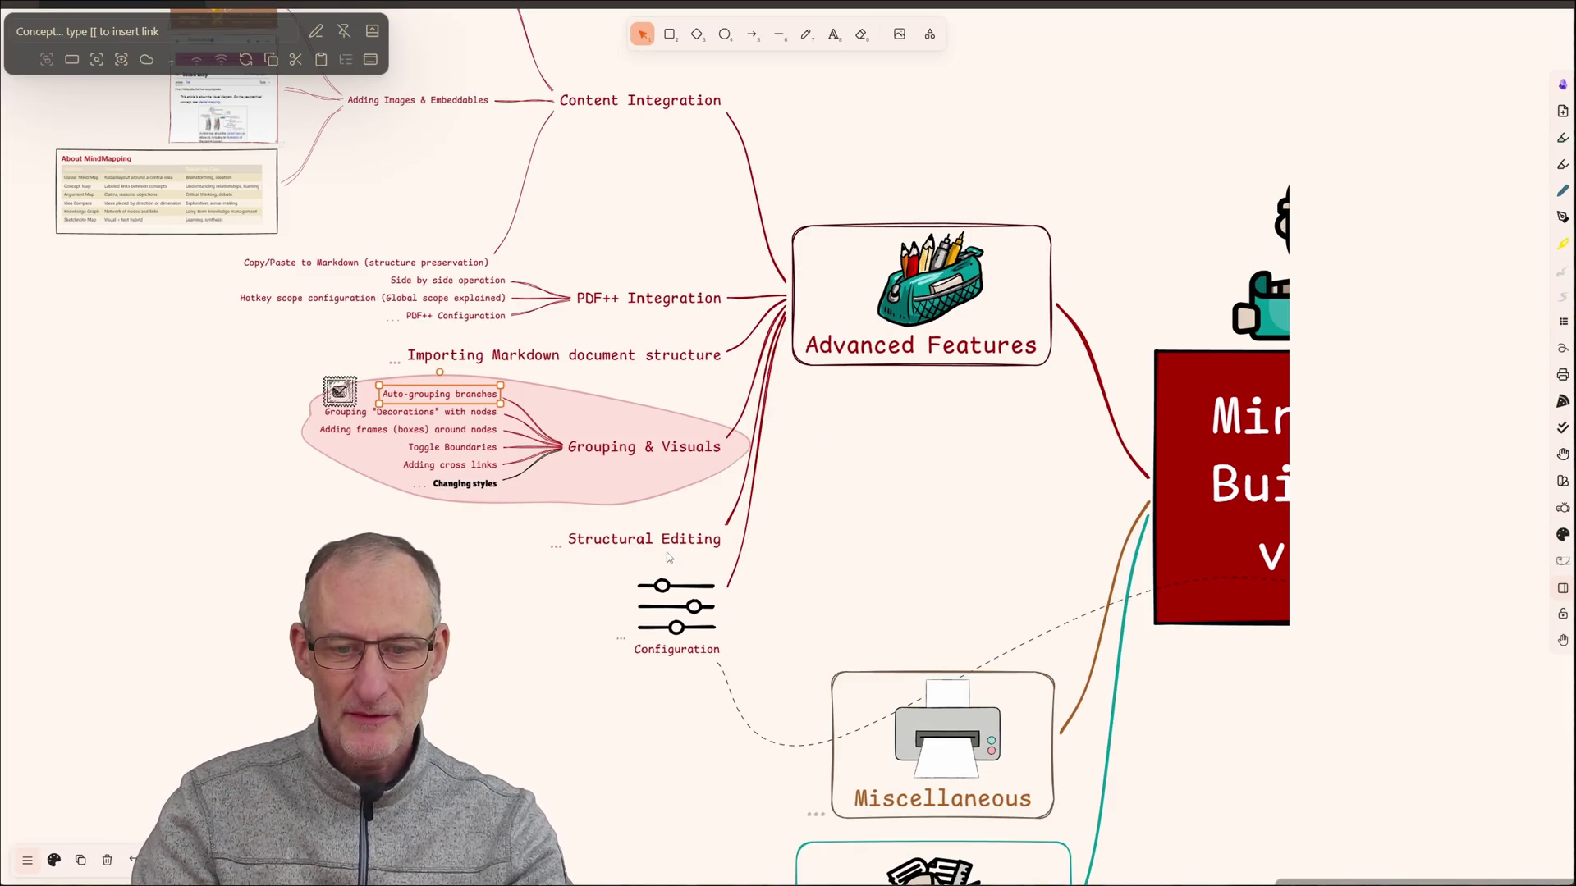
scroll(305, 414, up, 5)
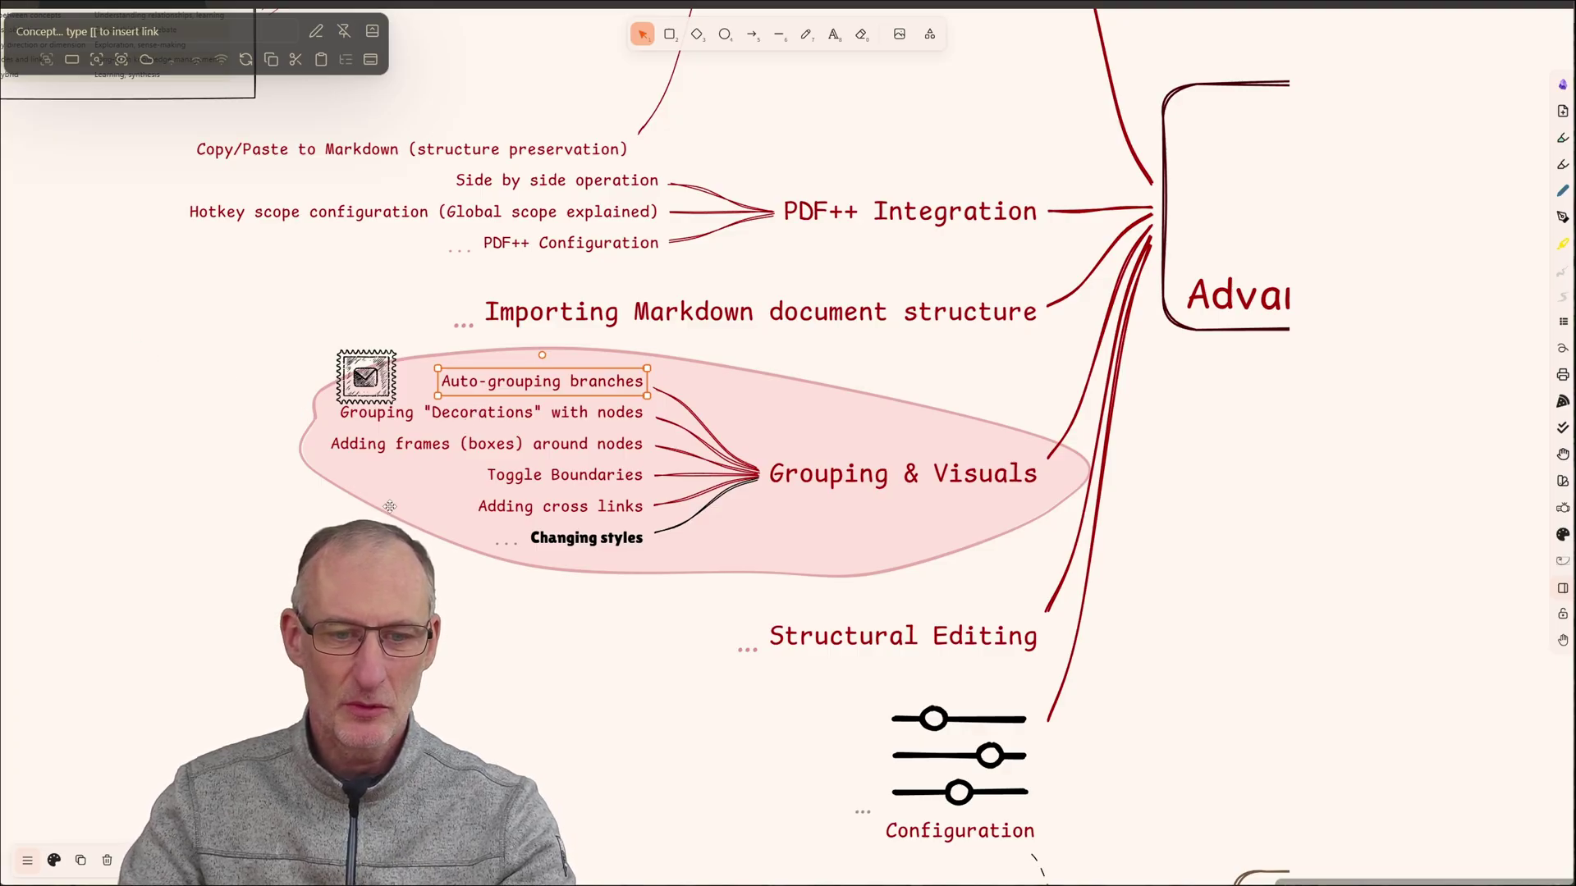
- Move the Grouping "Decorations" with nodes node with its stamp down among its siblings, and promote it to a direct child of Advanced Features
click(393, 405)
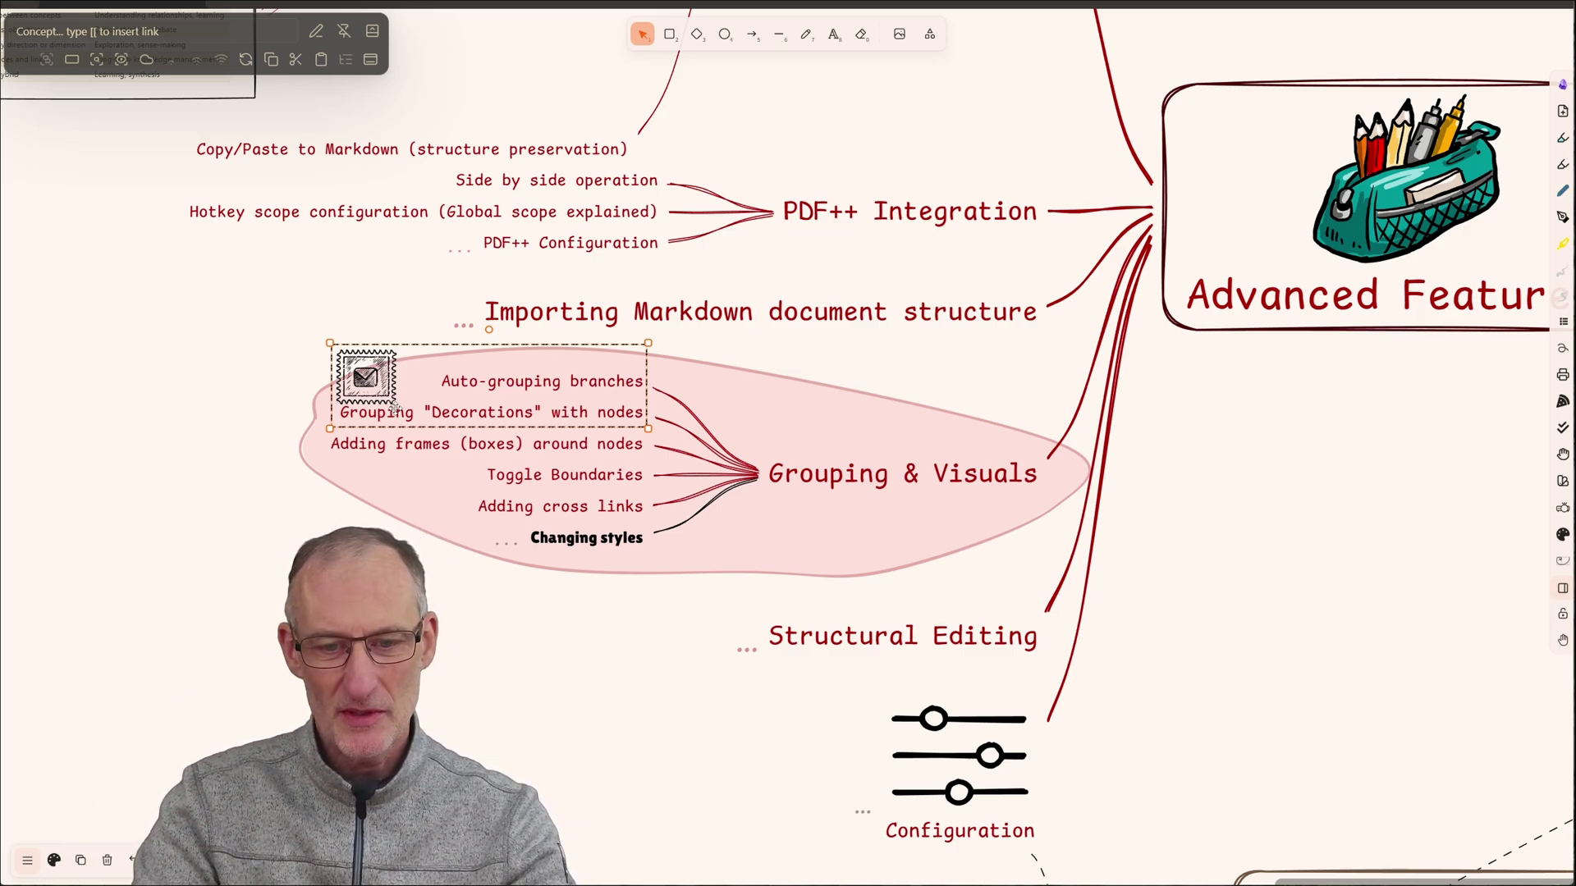
key(ctrl+Down)
key(alt+Down)
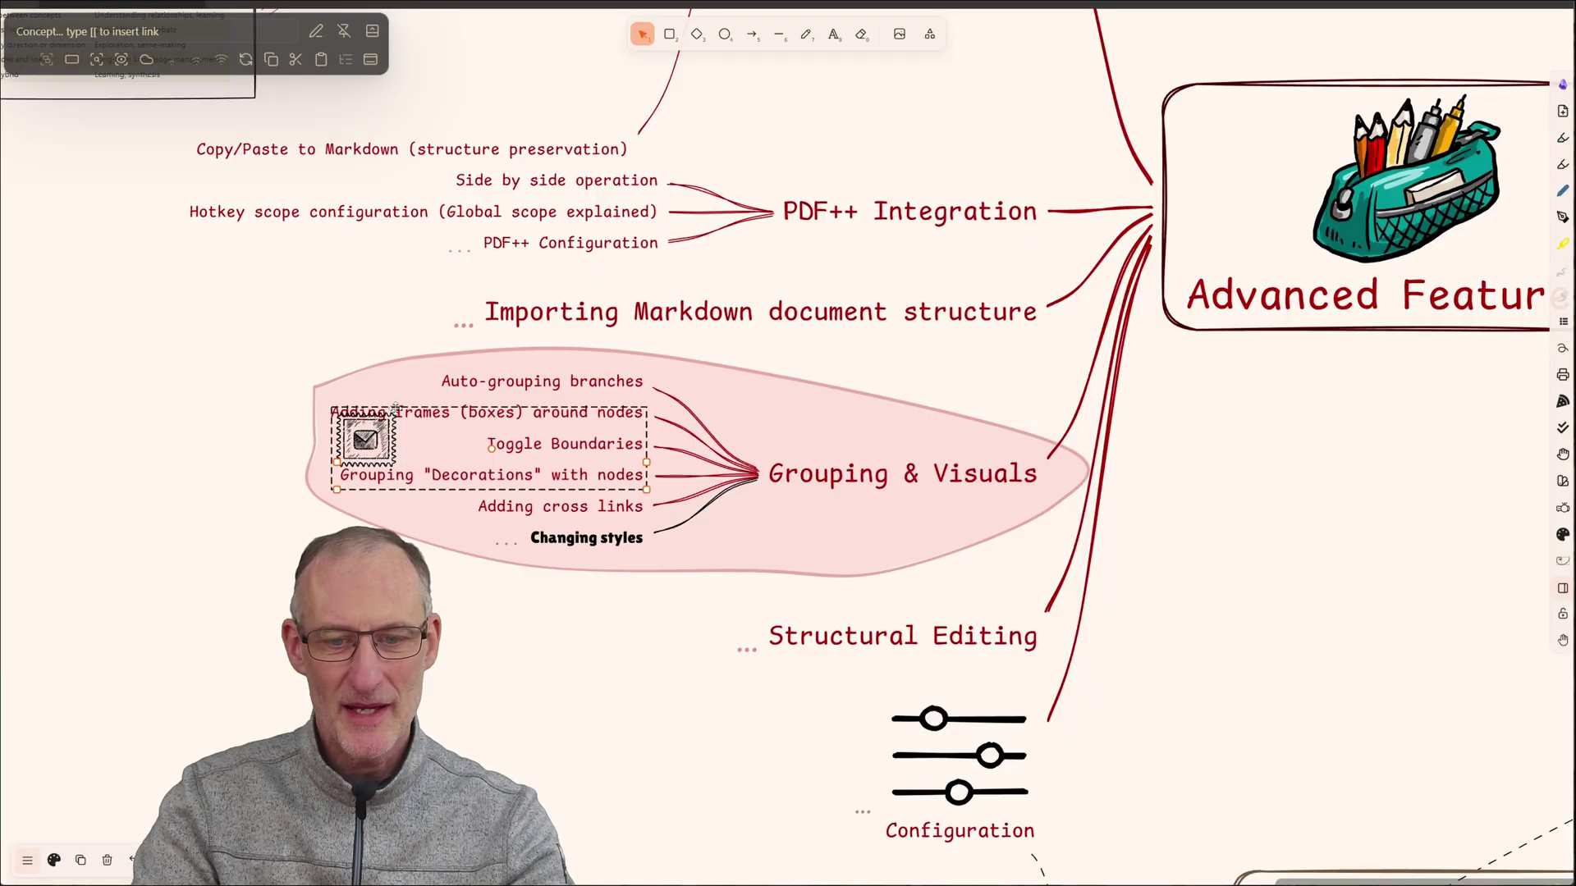
key(alt+Down)
key(alt+Left)
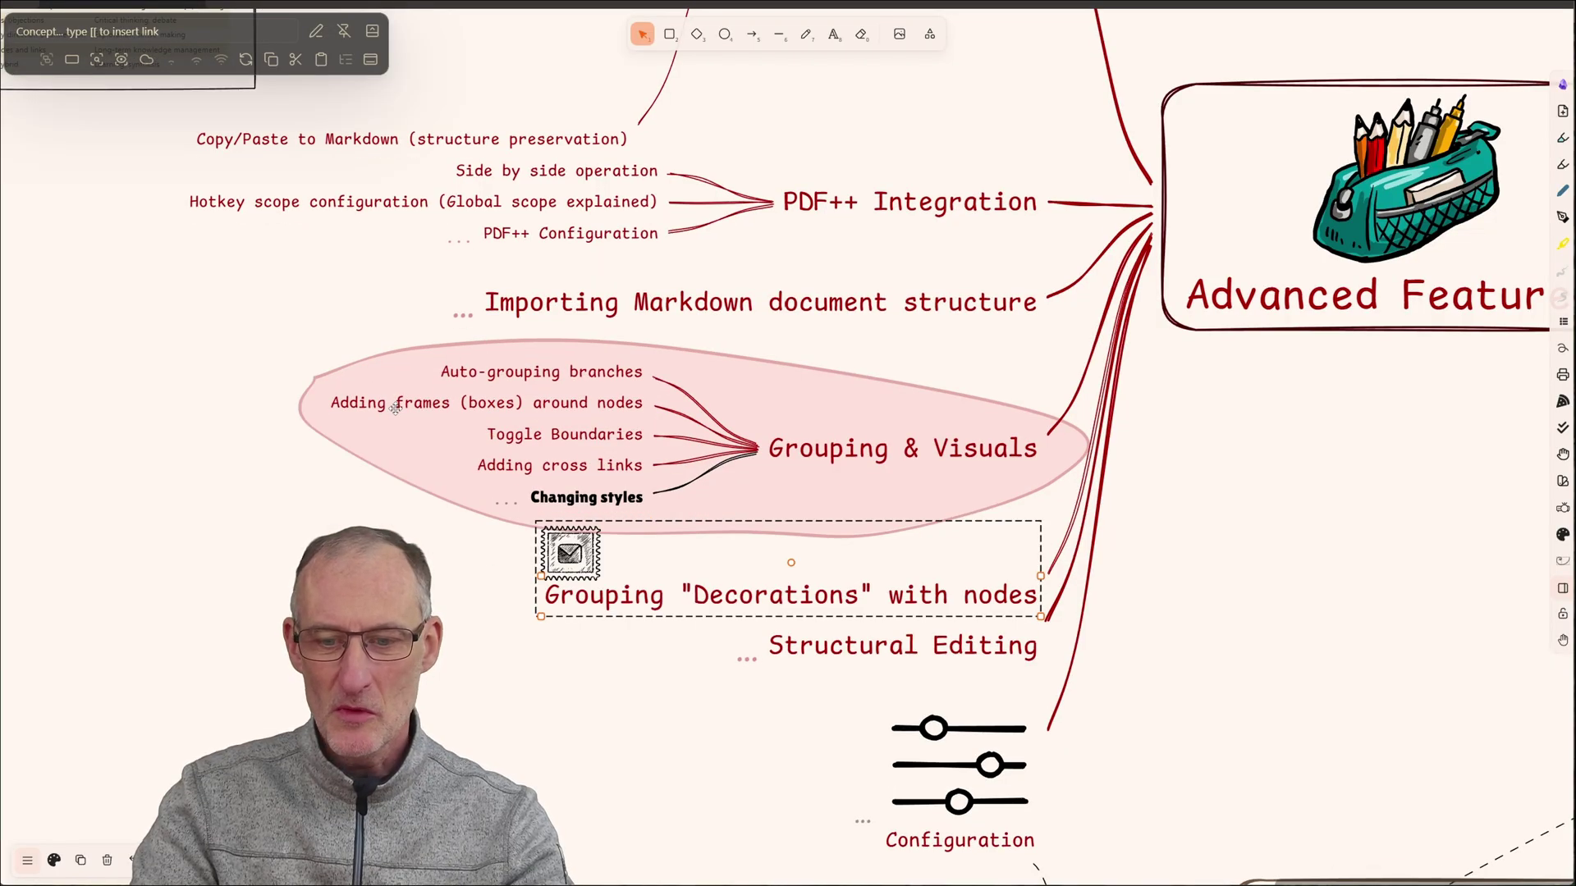
- Put the Grouping "Decorations" with nodes node back under Grouping & Visuals, directly below Auto-grouping branches
key(alt+Right)
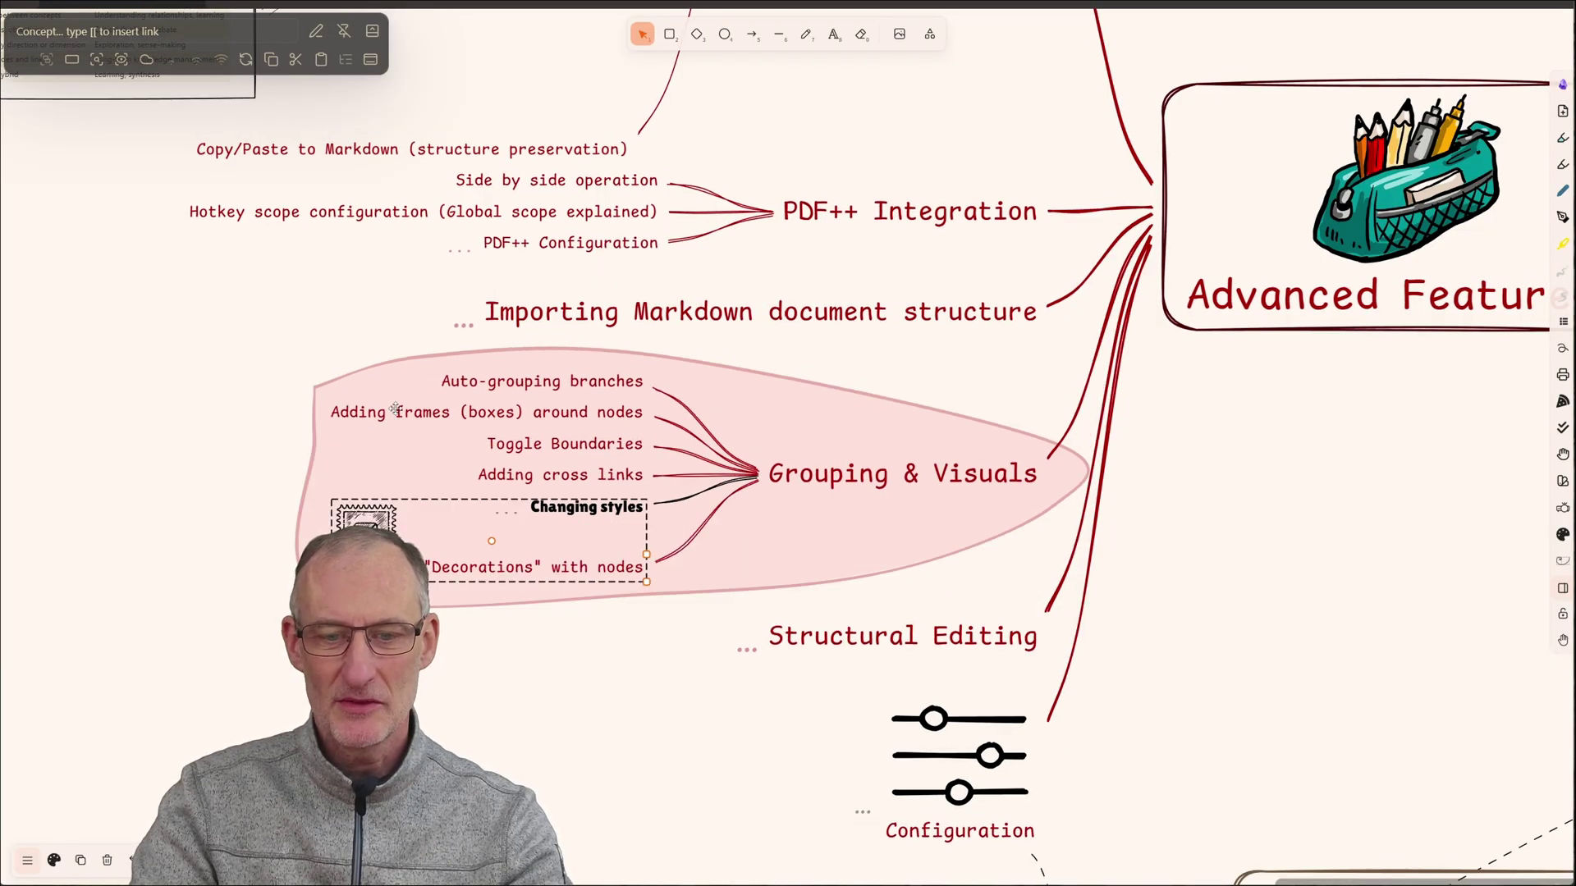
key(alt+Up)
key(alt+Up)
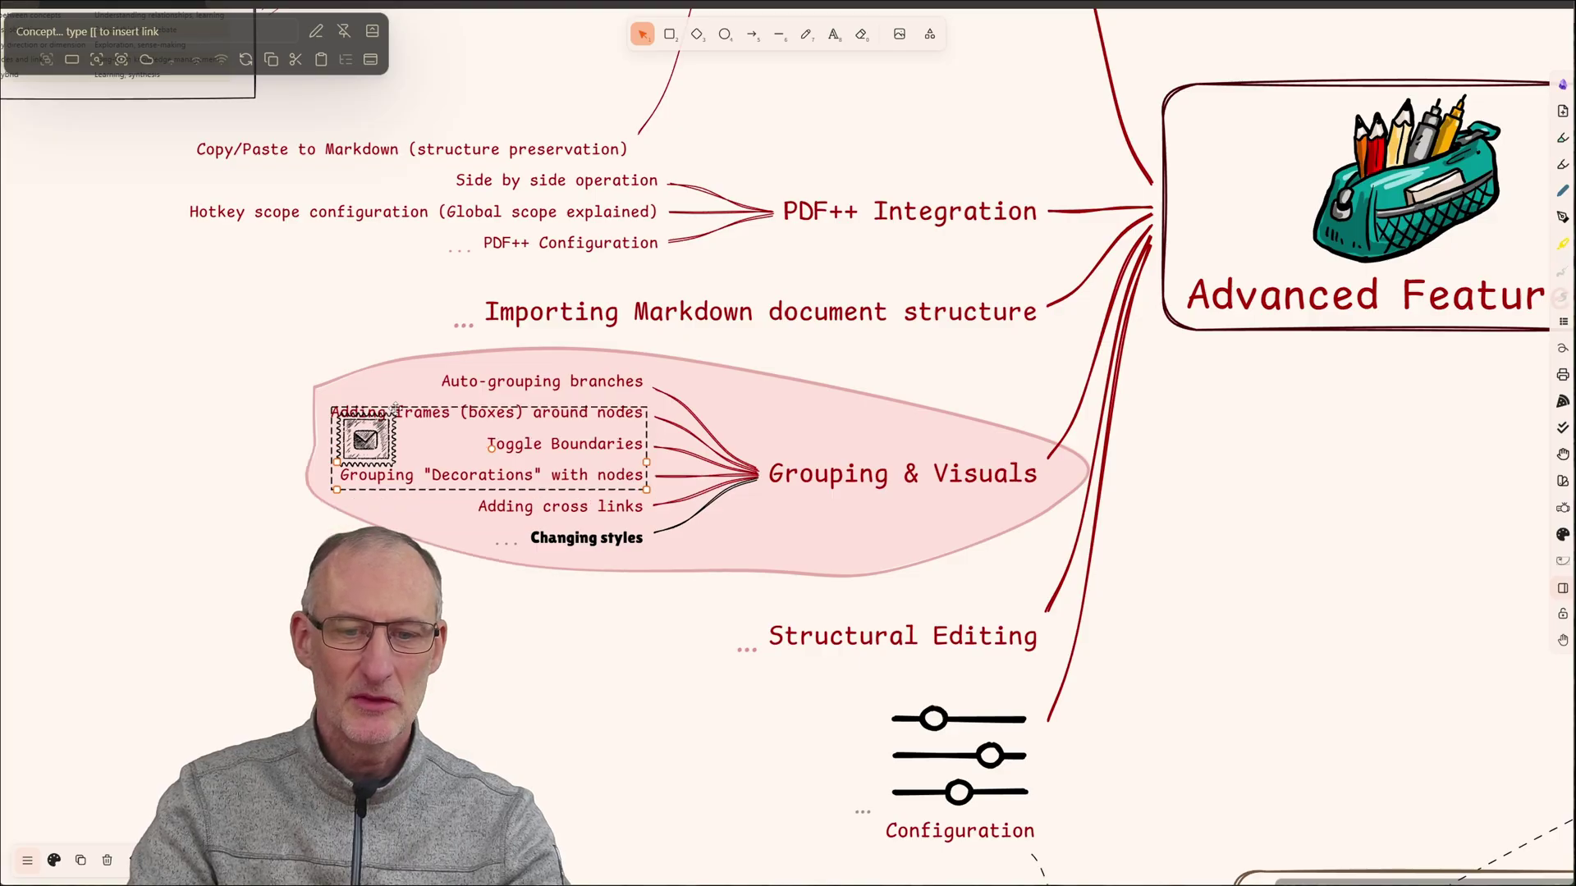
key(alt+Up)
key(alt+Up)
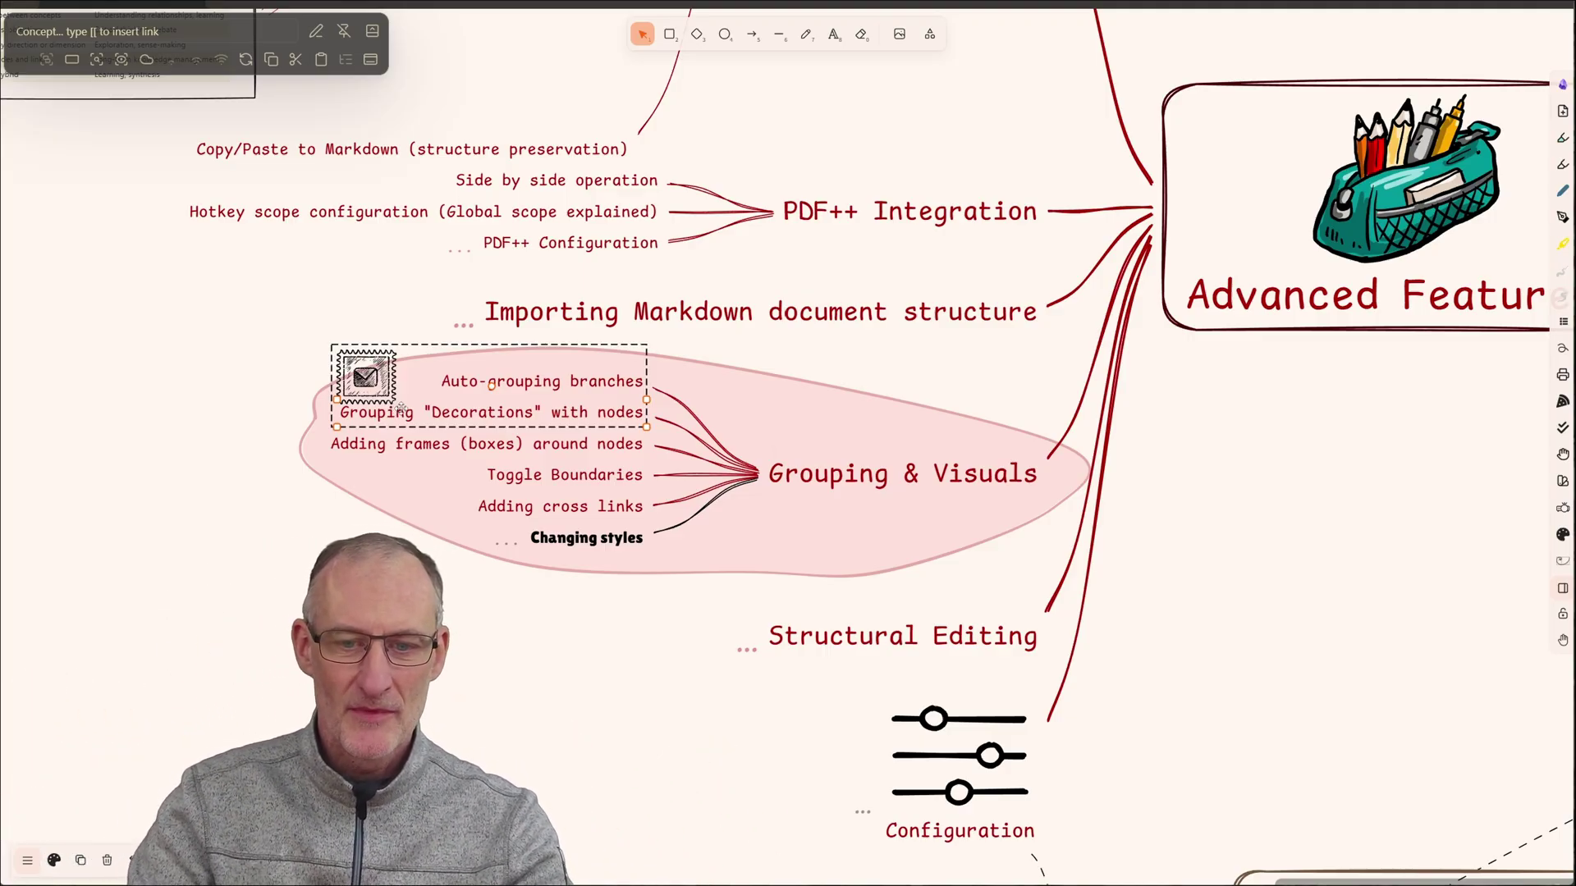
- Add a box around the Adding frames (boxes) around nodes node
click(584, 444)
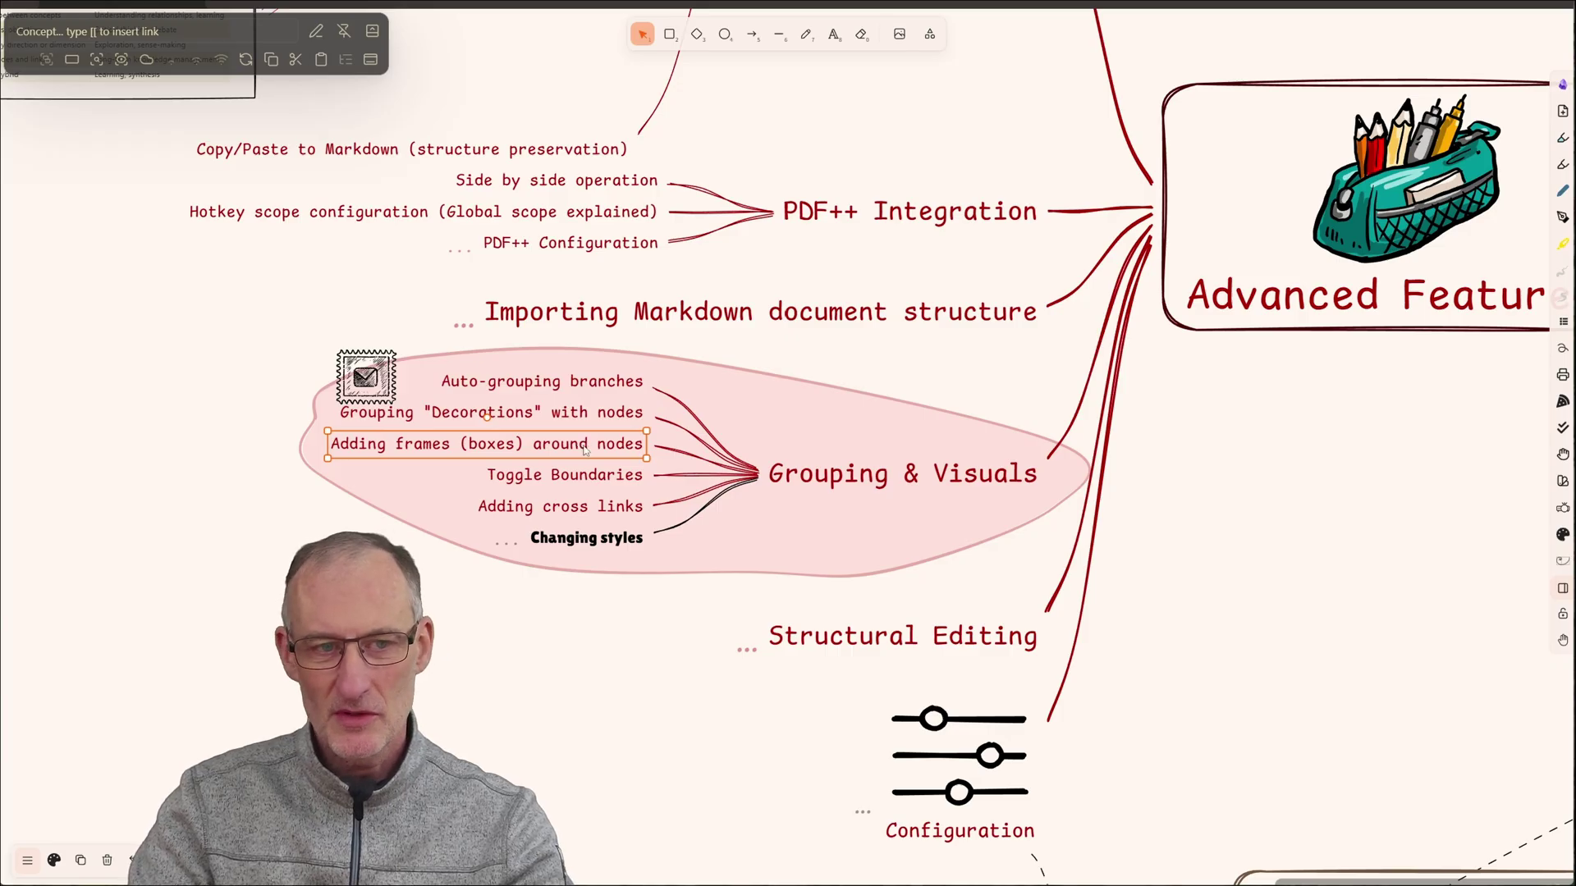
click(73, 60)
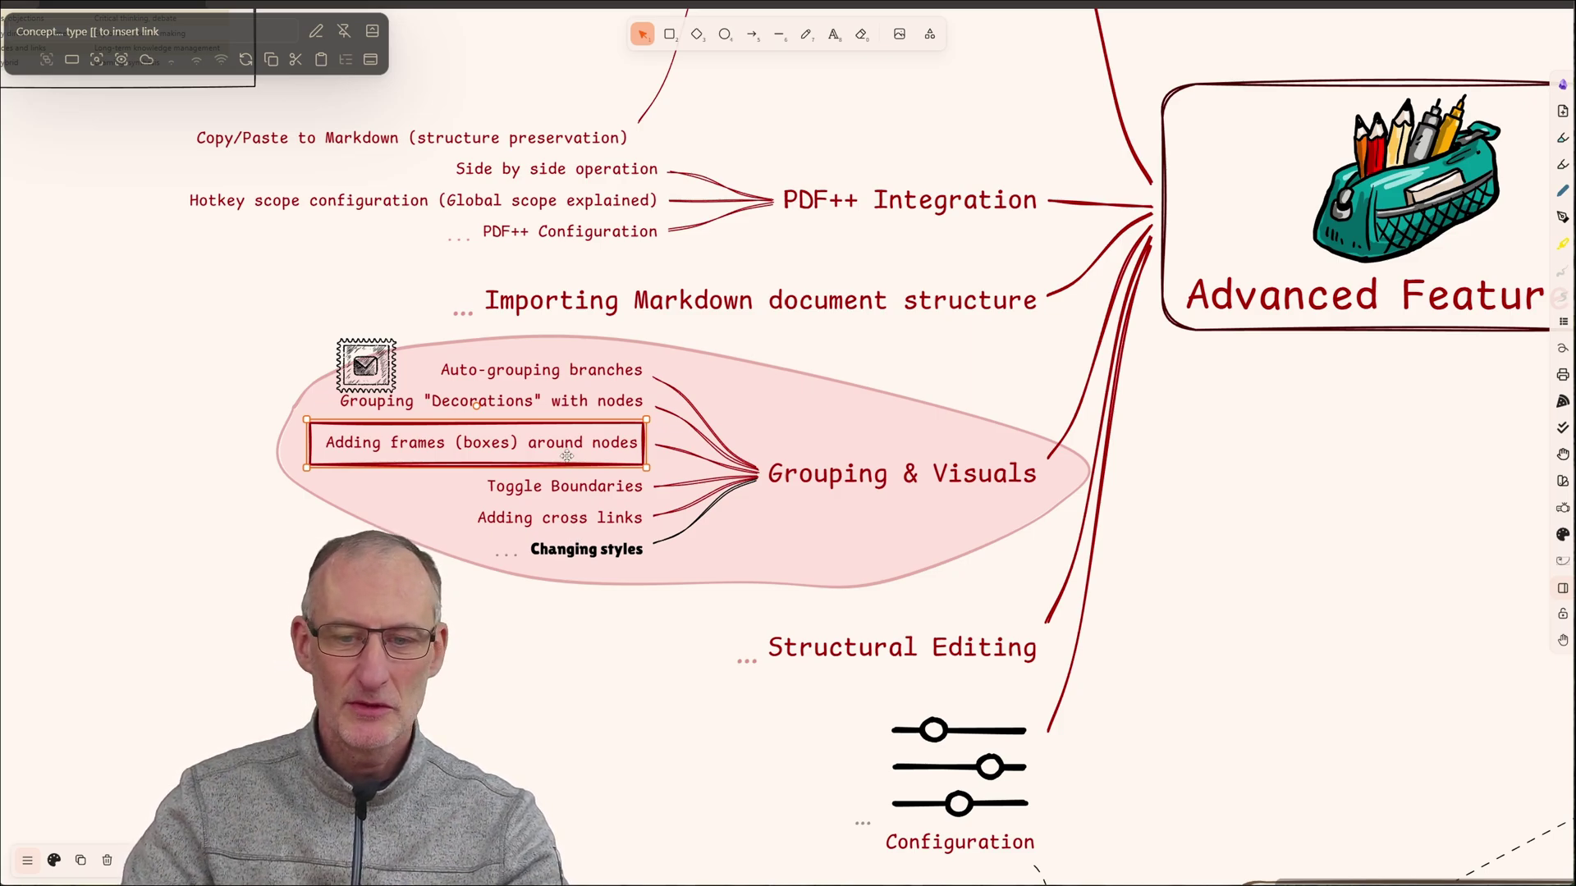
- Remove the boundary around the Grouping & Visuals branch and add it again
click(952, 481)
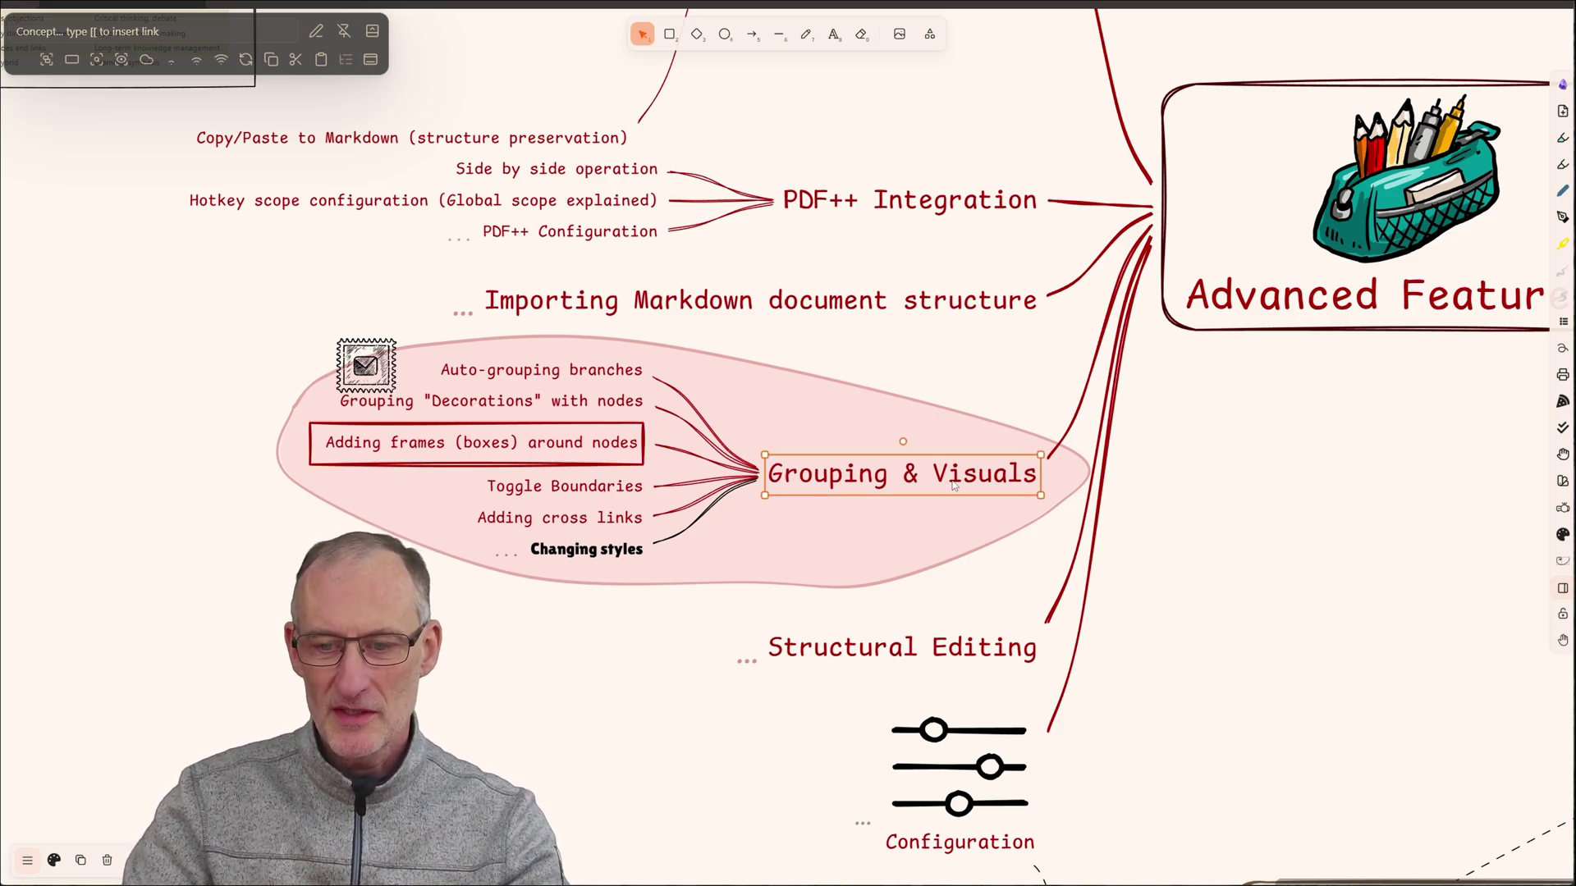
click(147, 62)
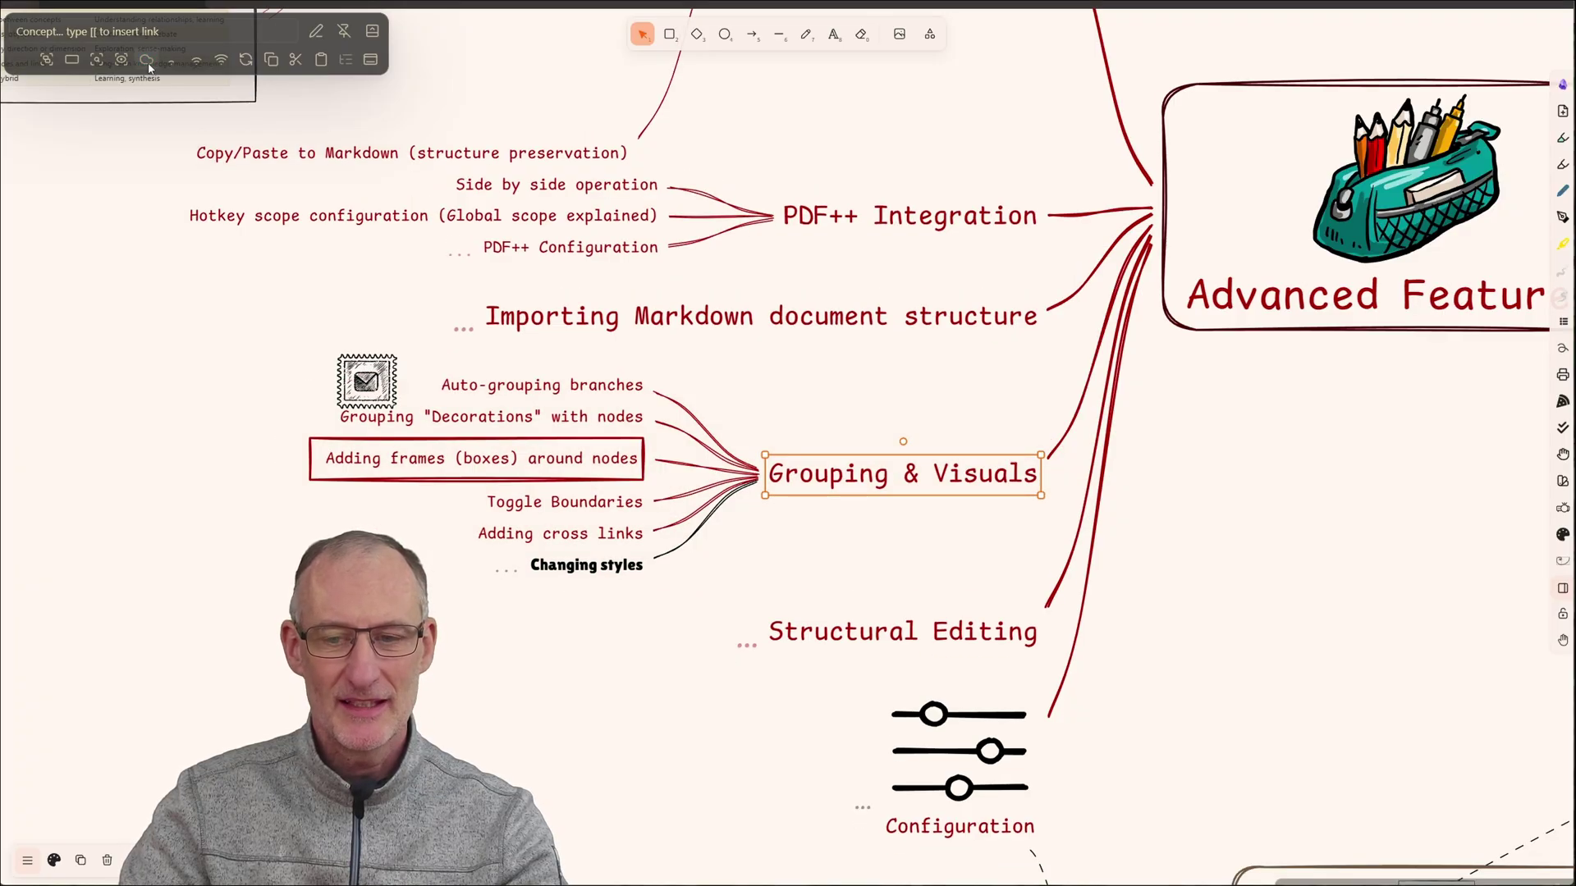
click(148, 62)
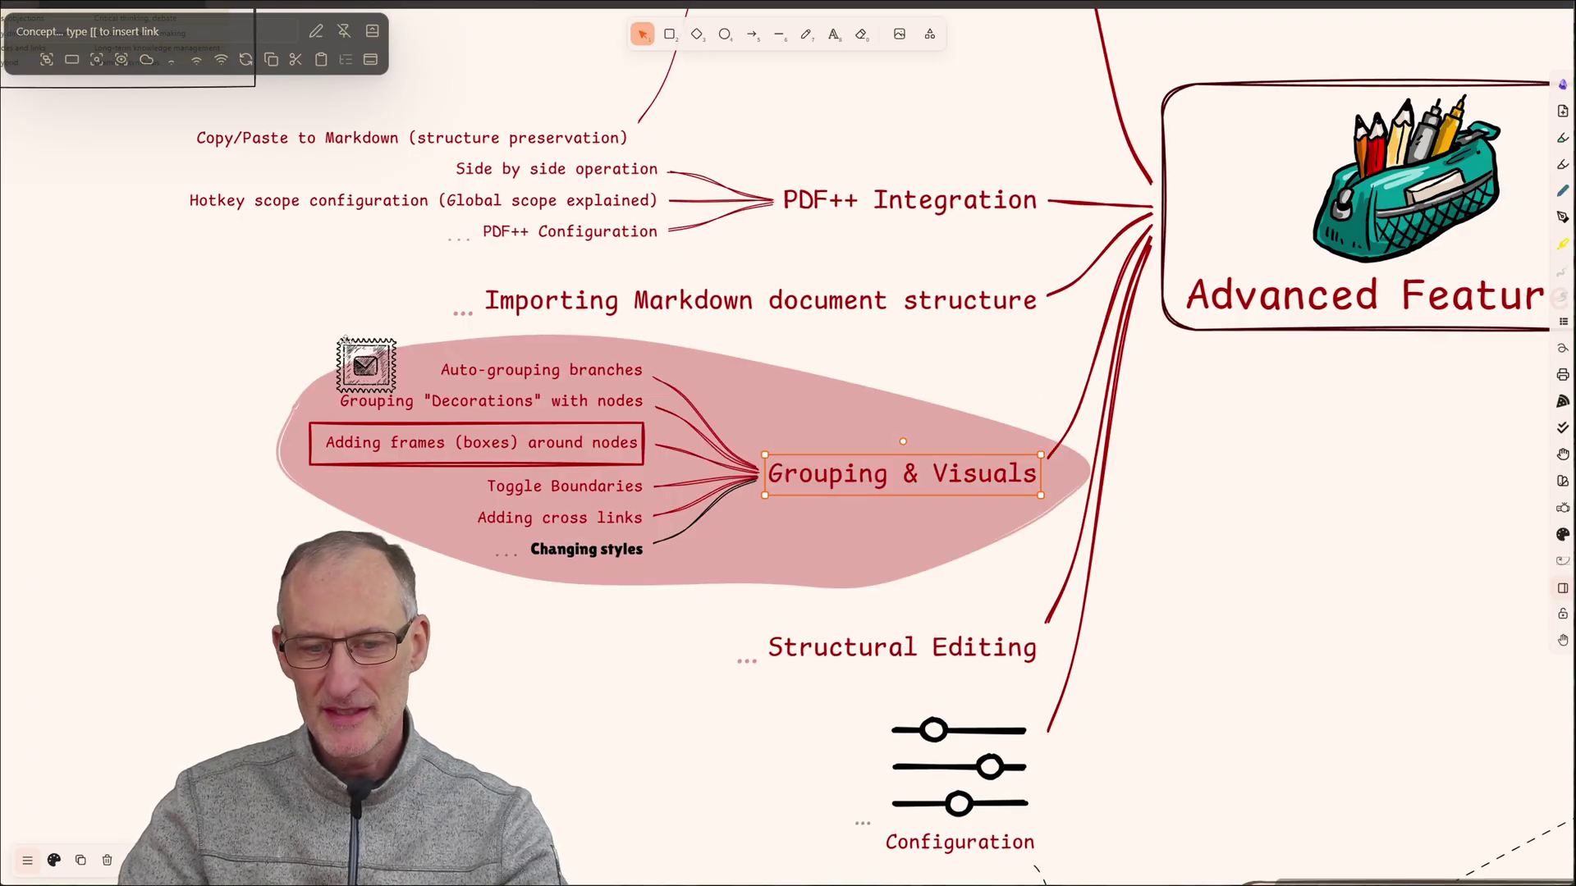
- Recolour the background of the boundary around Grouping & Visuals to light pink, trying a cross-hatch fill before returning to solid
click(903, 431)
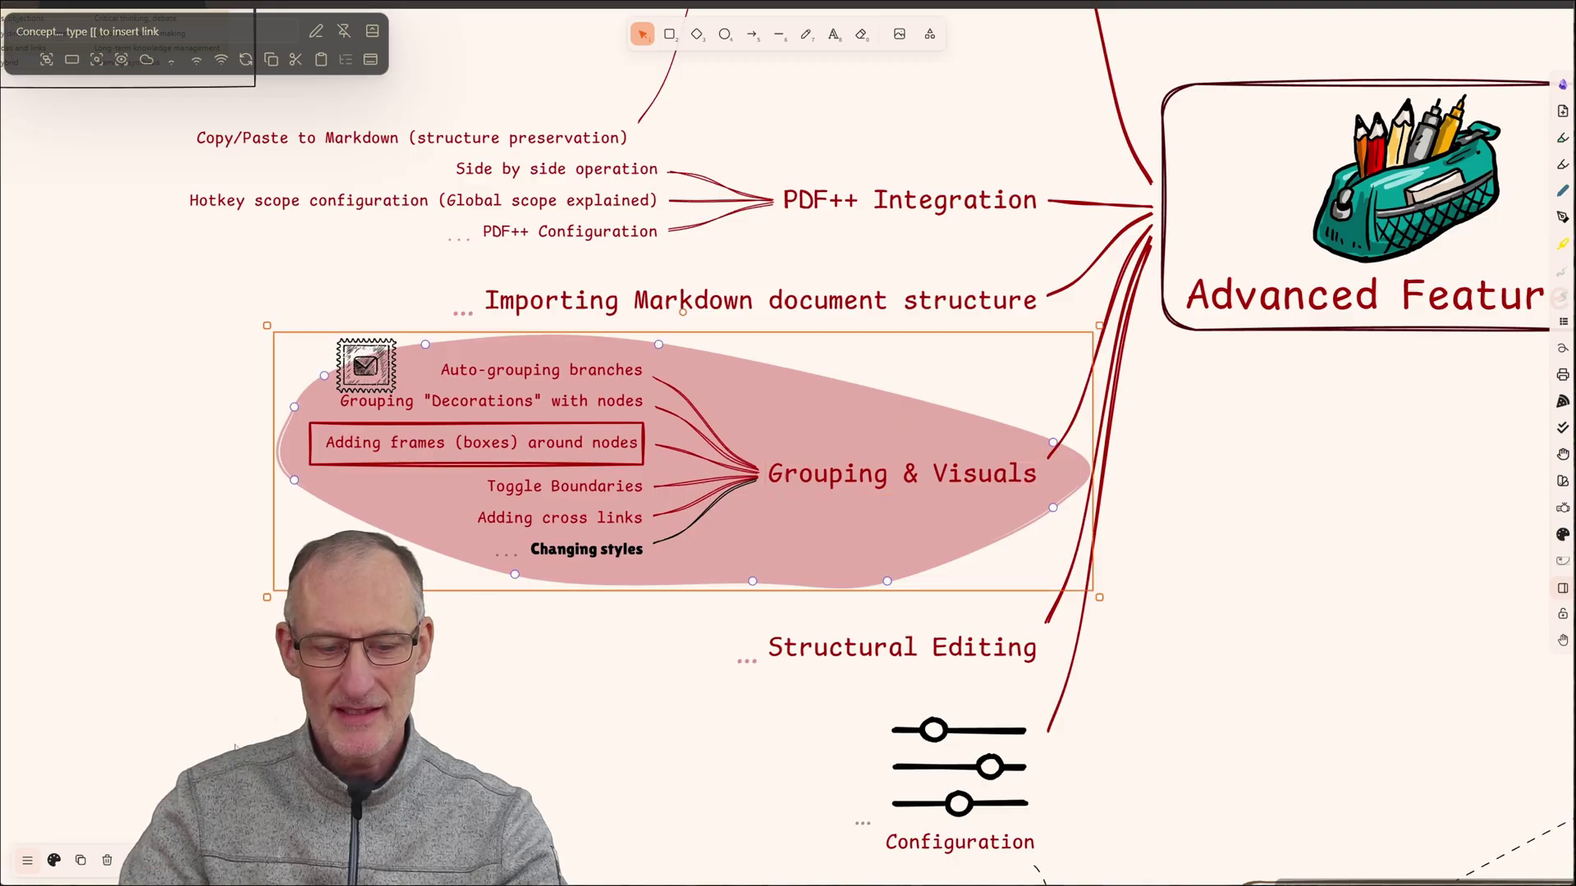
click(54, 861)
click(156, 388)
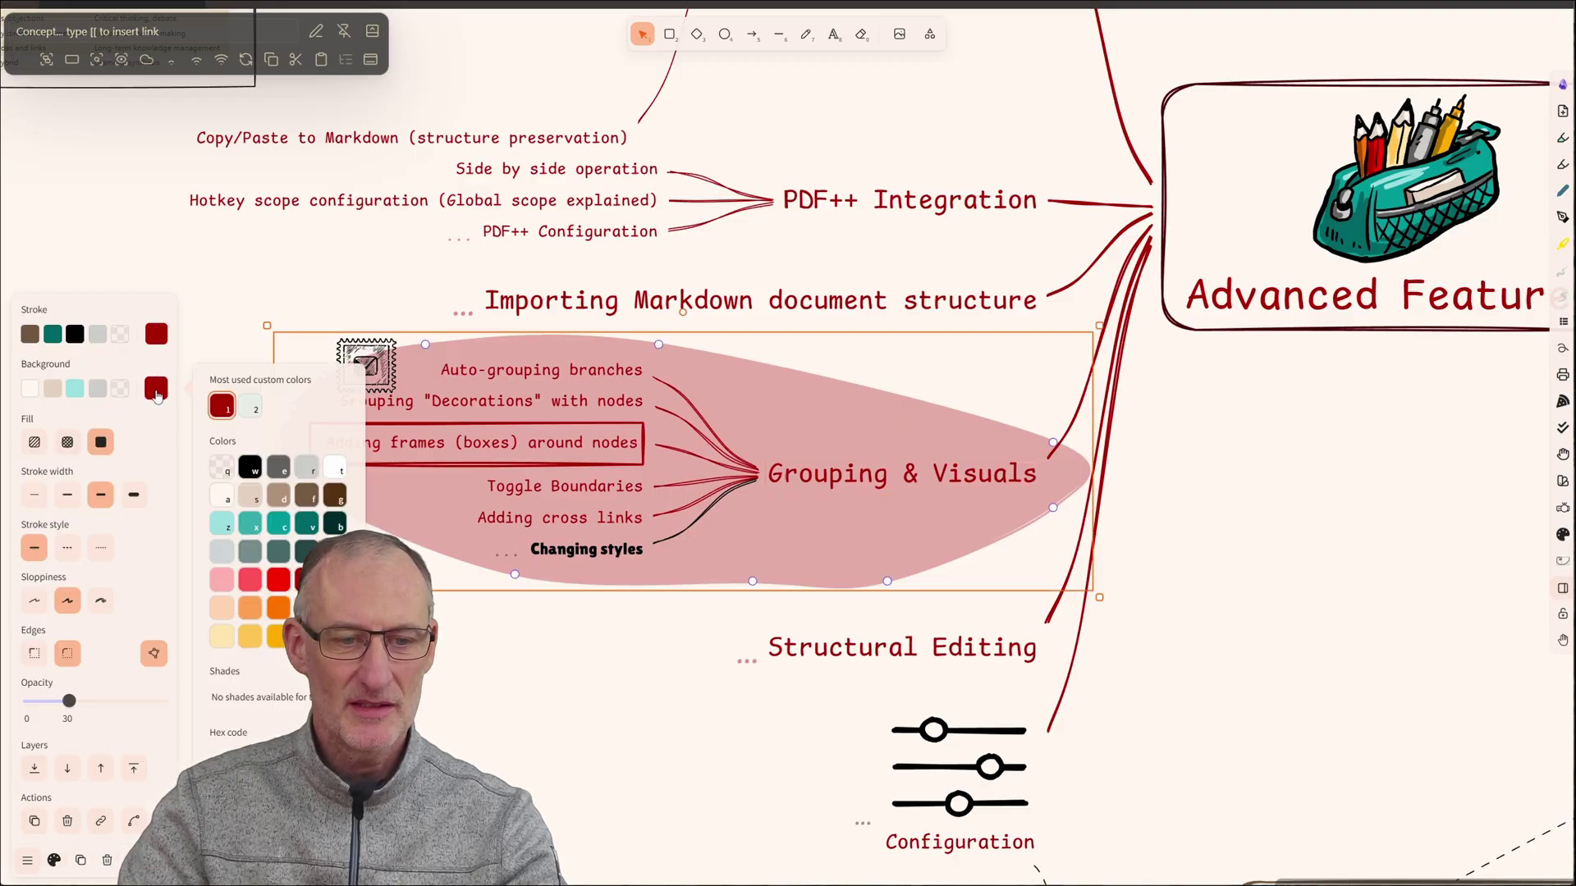
click(220, 586)
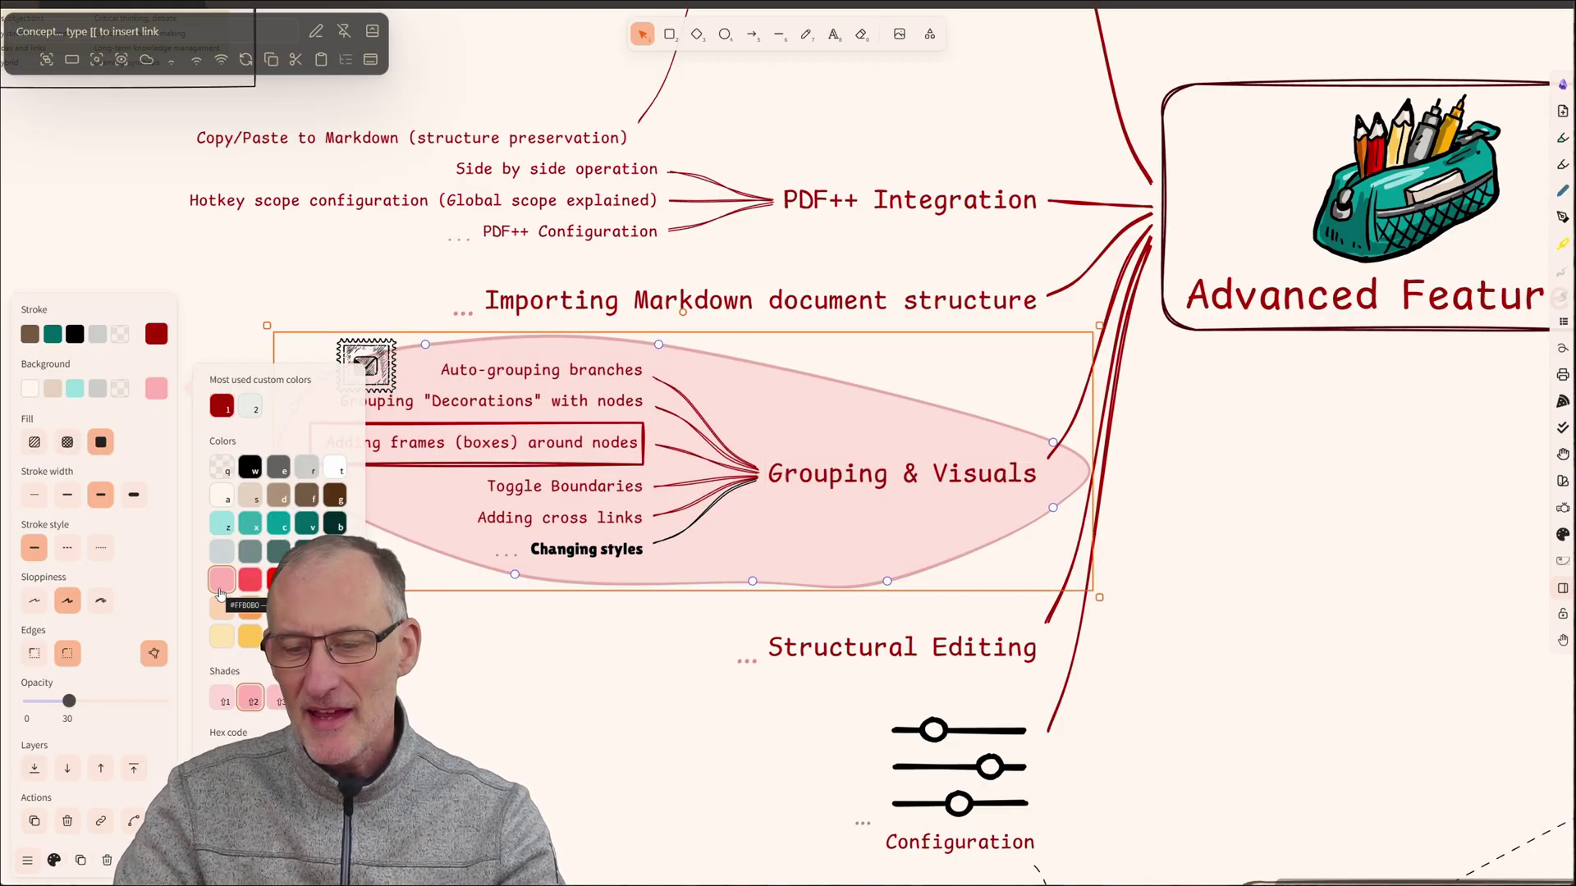
click(67, 442)
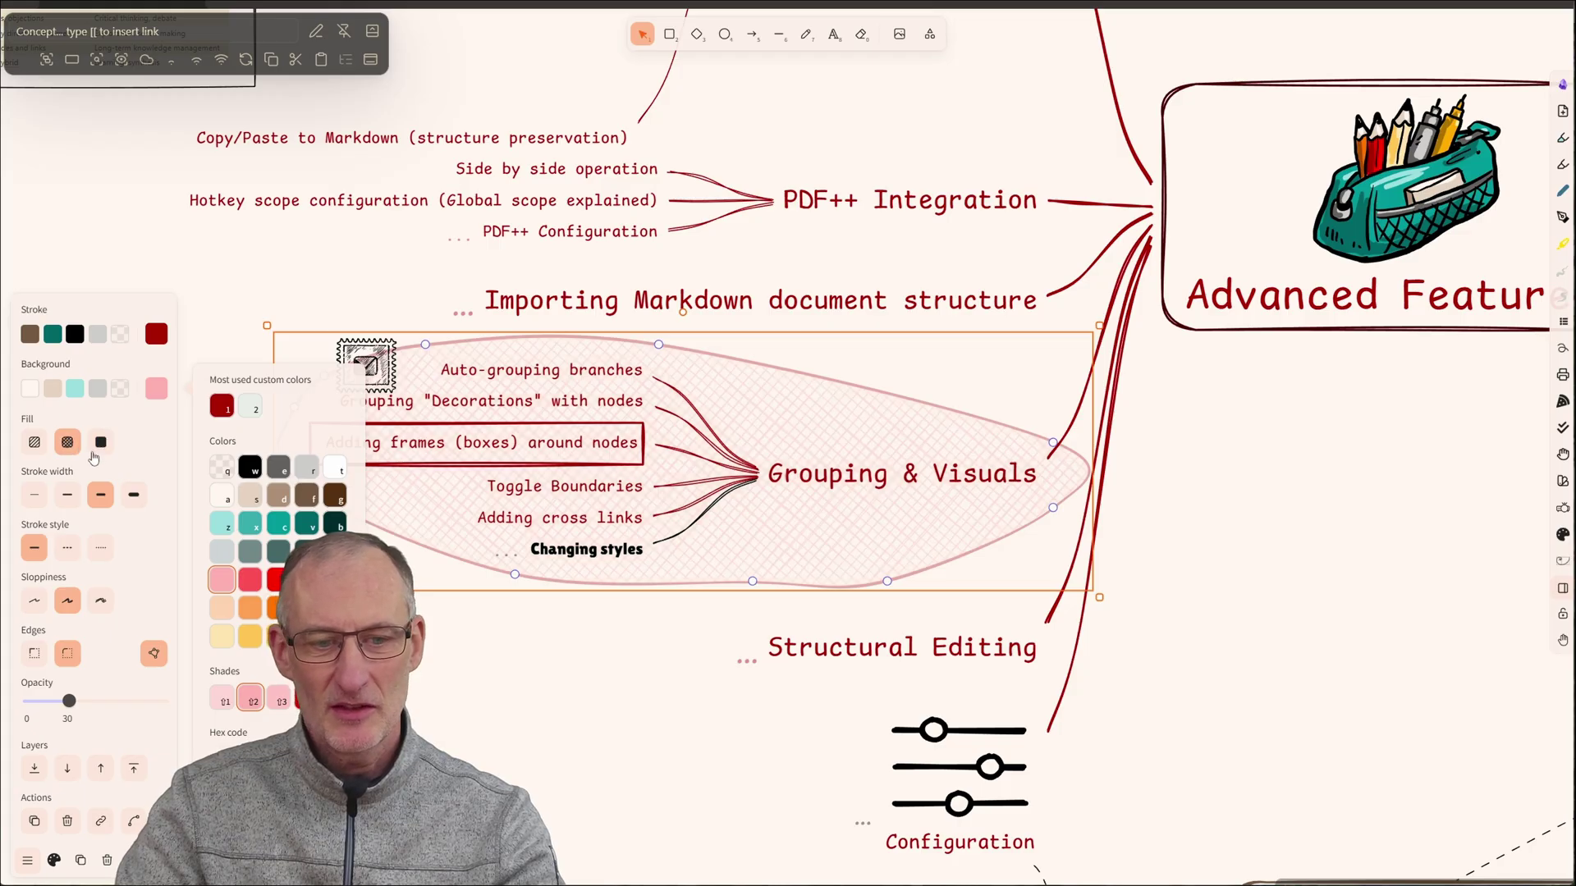
click(101, 444)
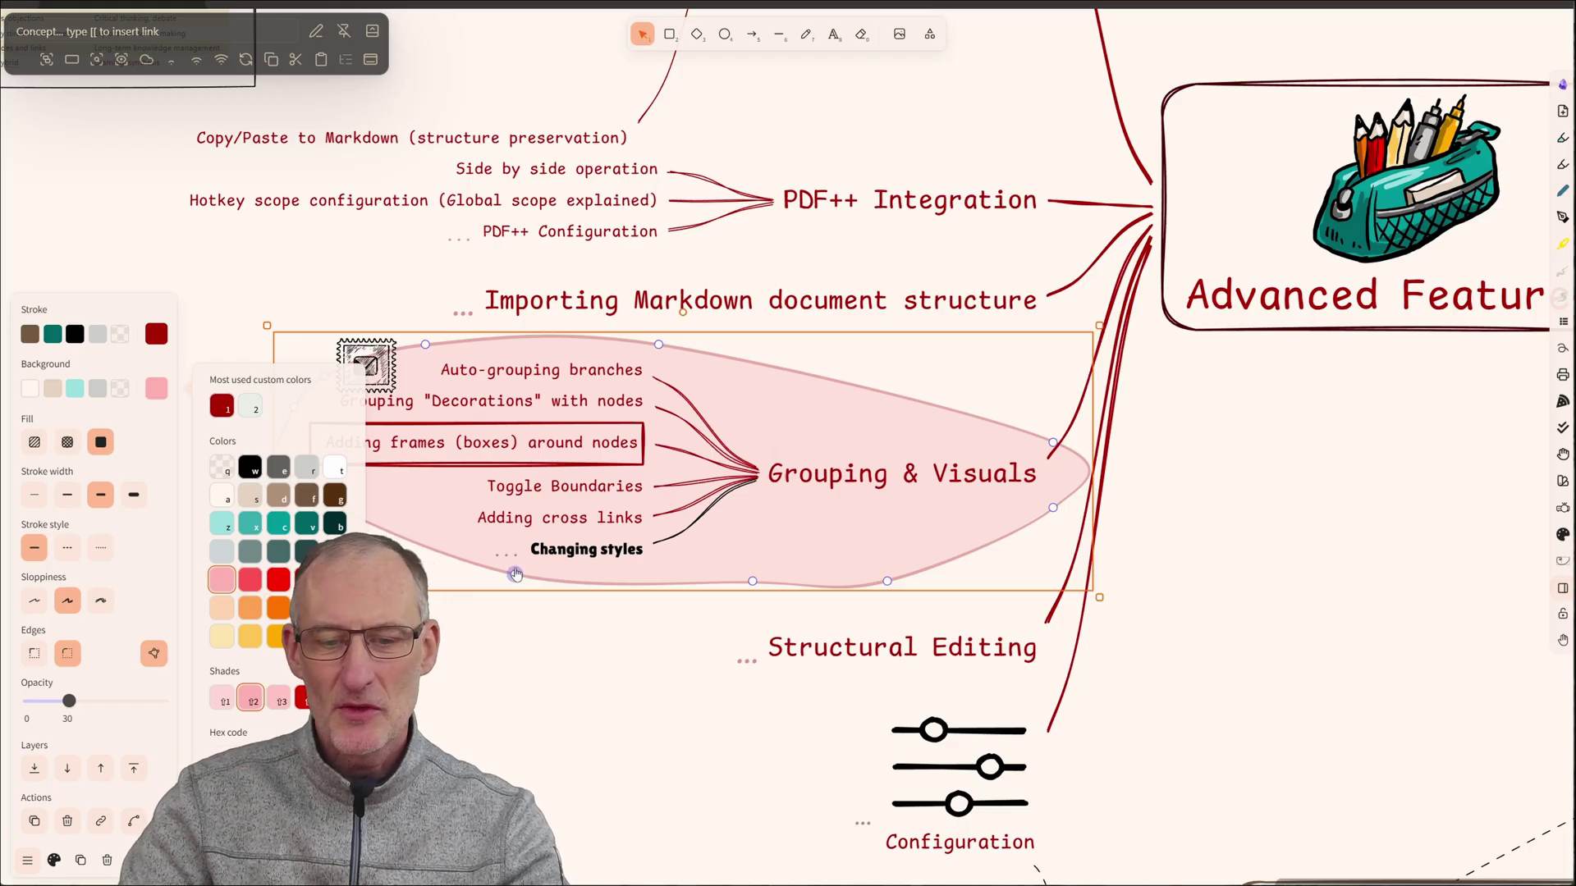
click(883, 583)
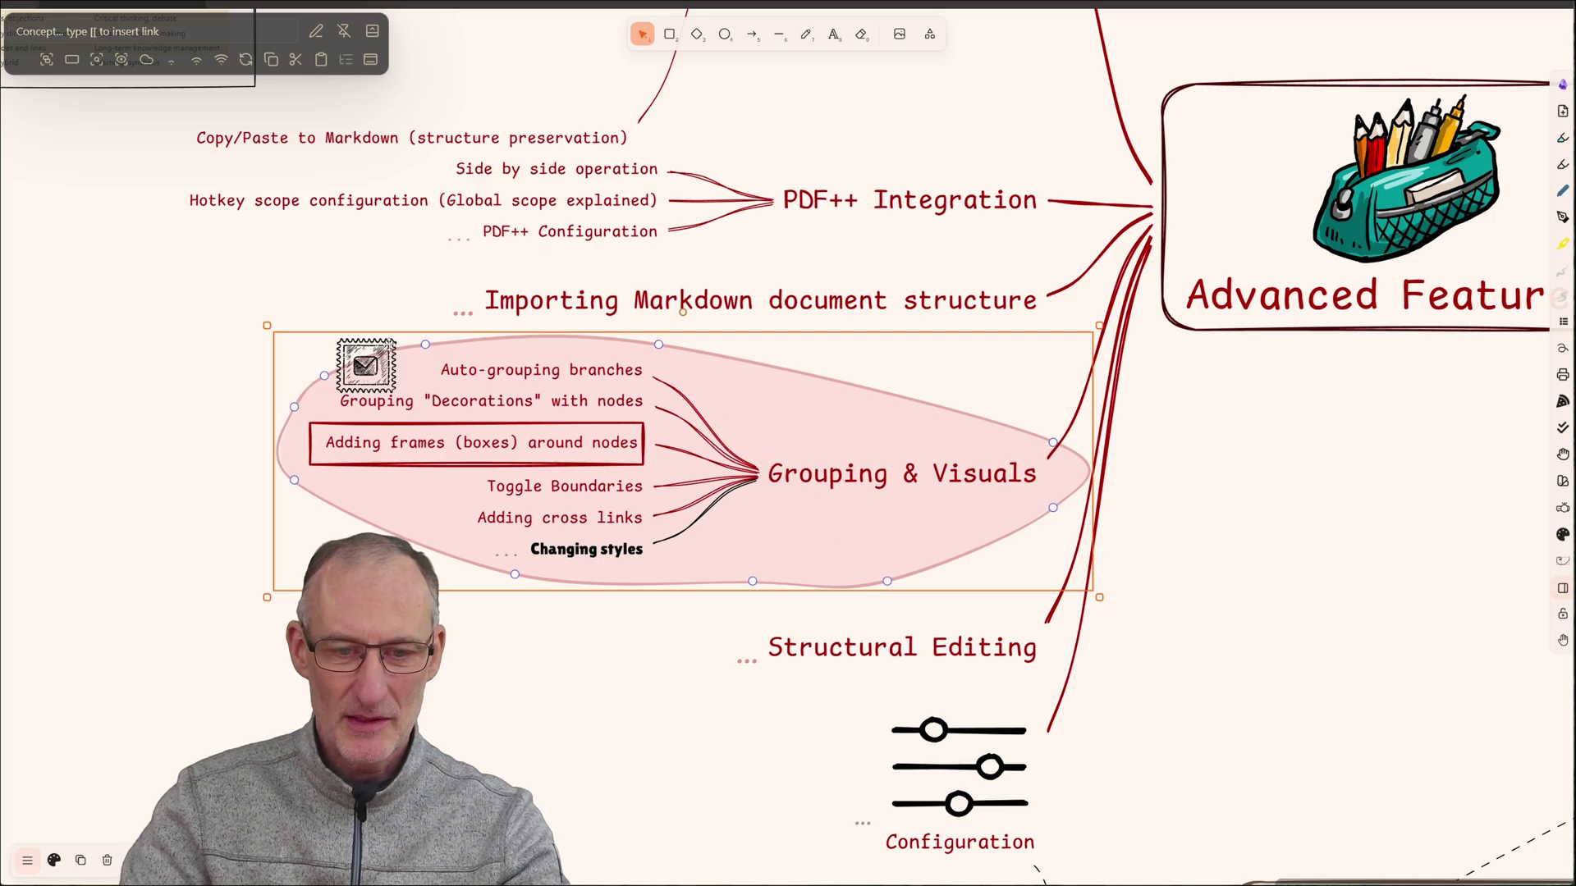
- Give the boundary around the Grouping & Visuals branch sharp edges
click(55, 860)
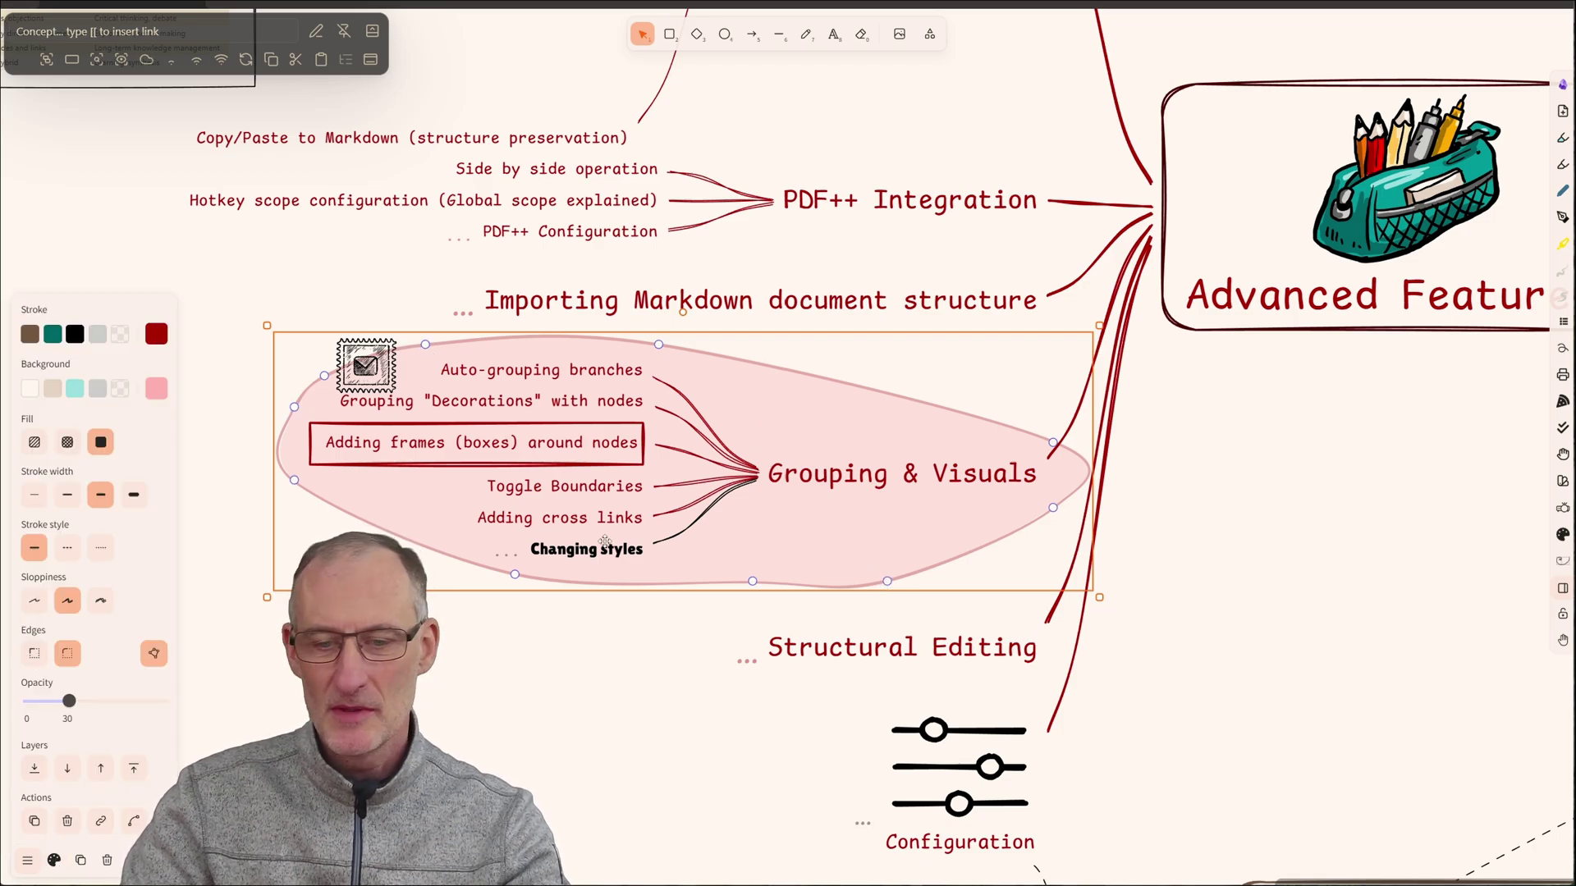
click(34, 655)
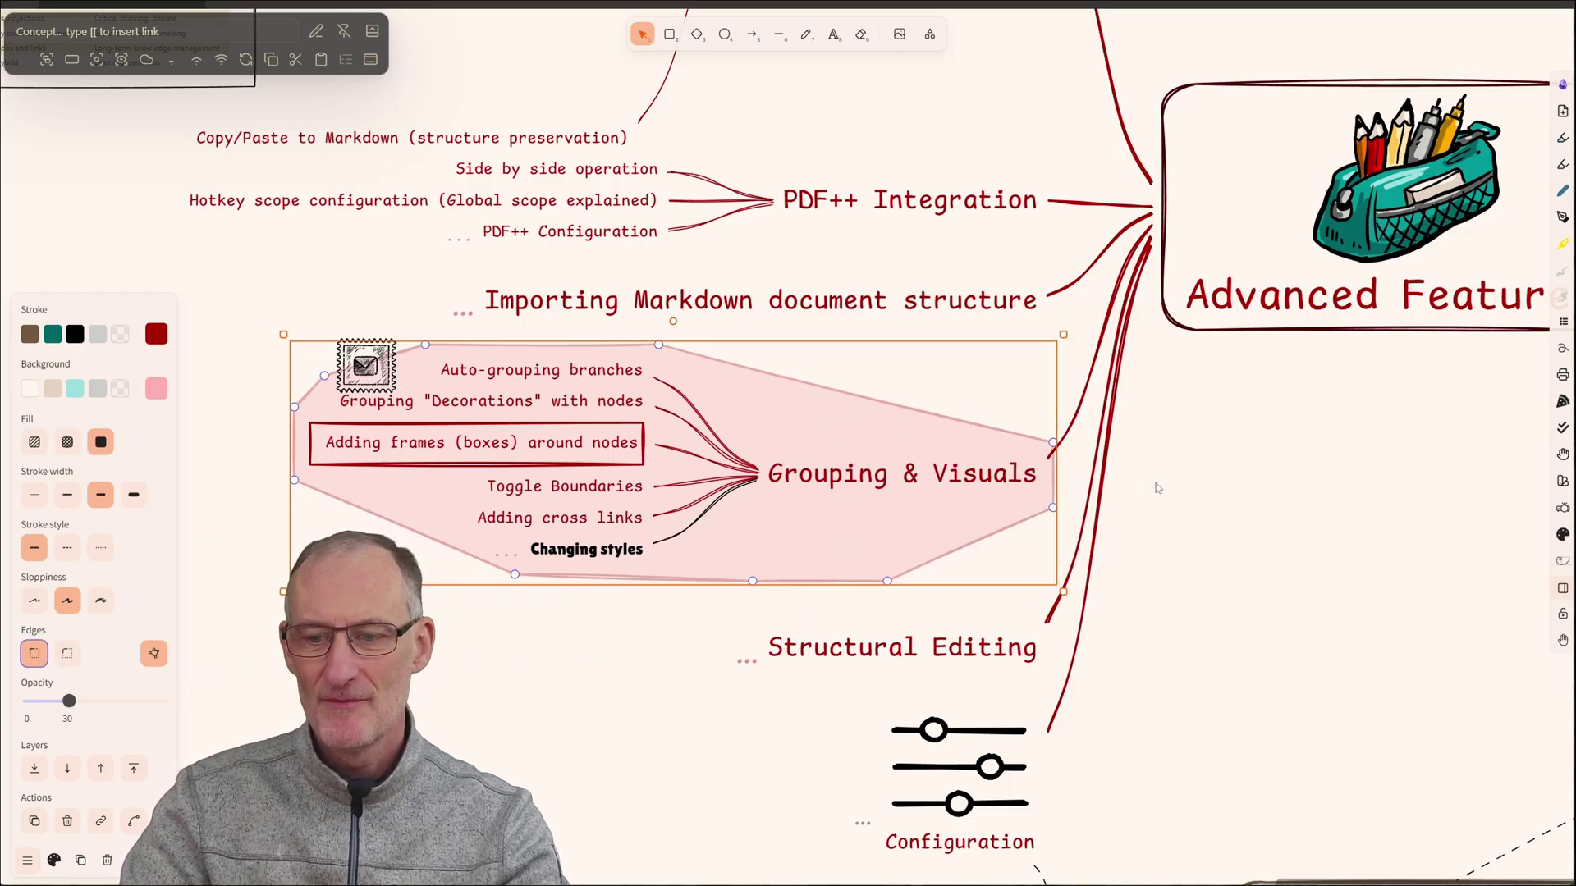
click(1213, 515)
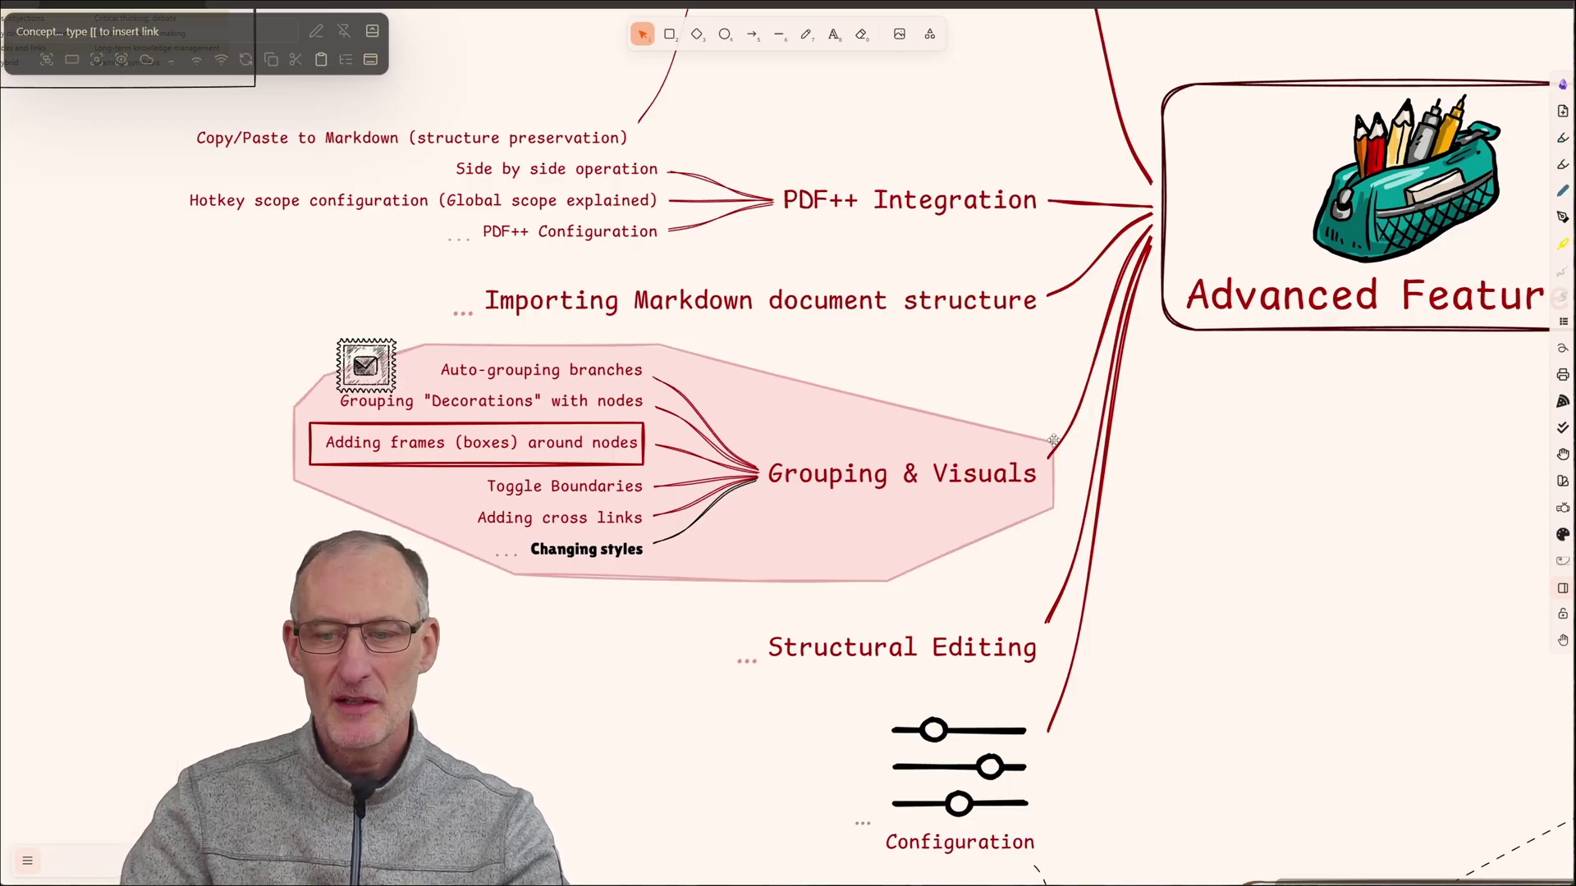
- Turn Curved Connectors off for the map in the Mind Map Builder settings and turn it on again
click(974, 483)
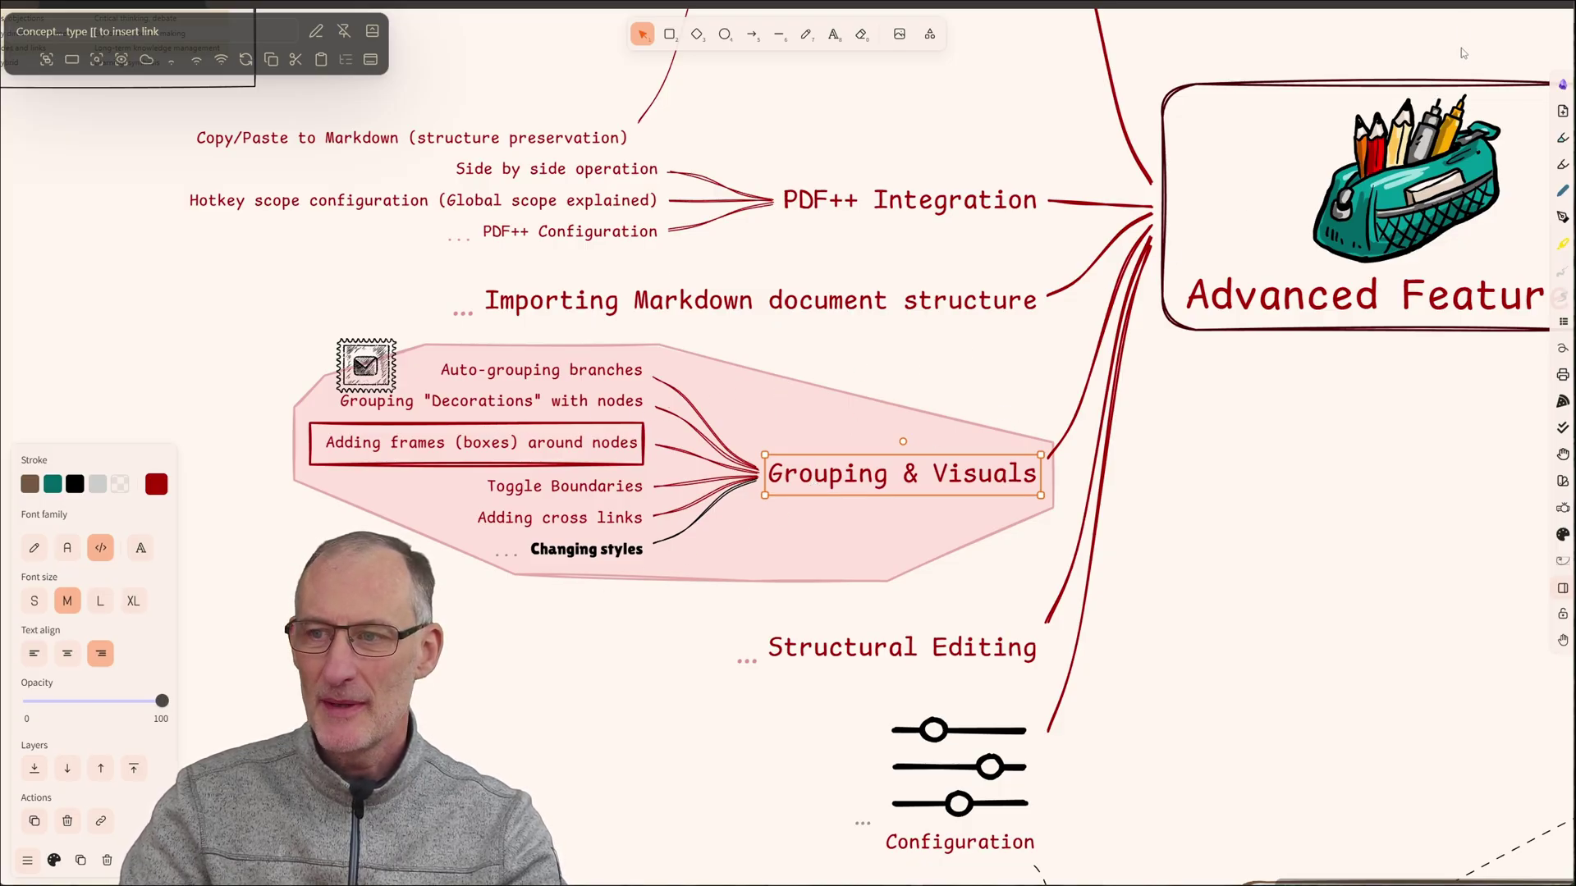
click(1455, 4)
scroll(1403, 162, up, 14)
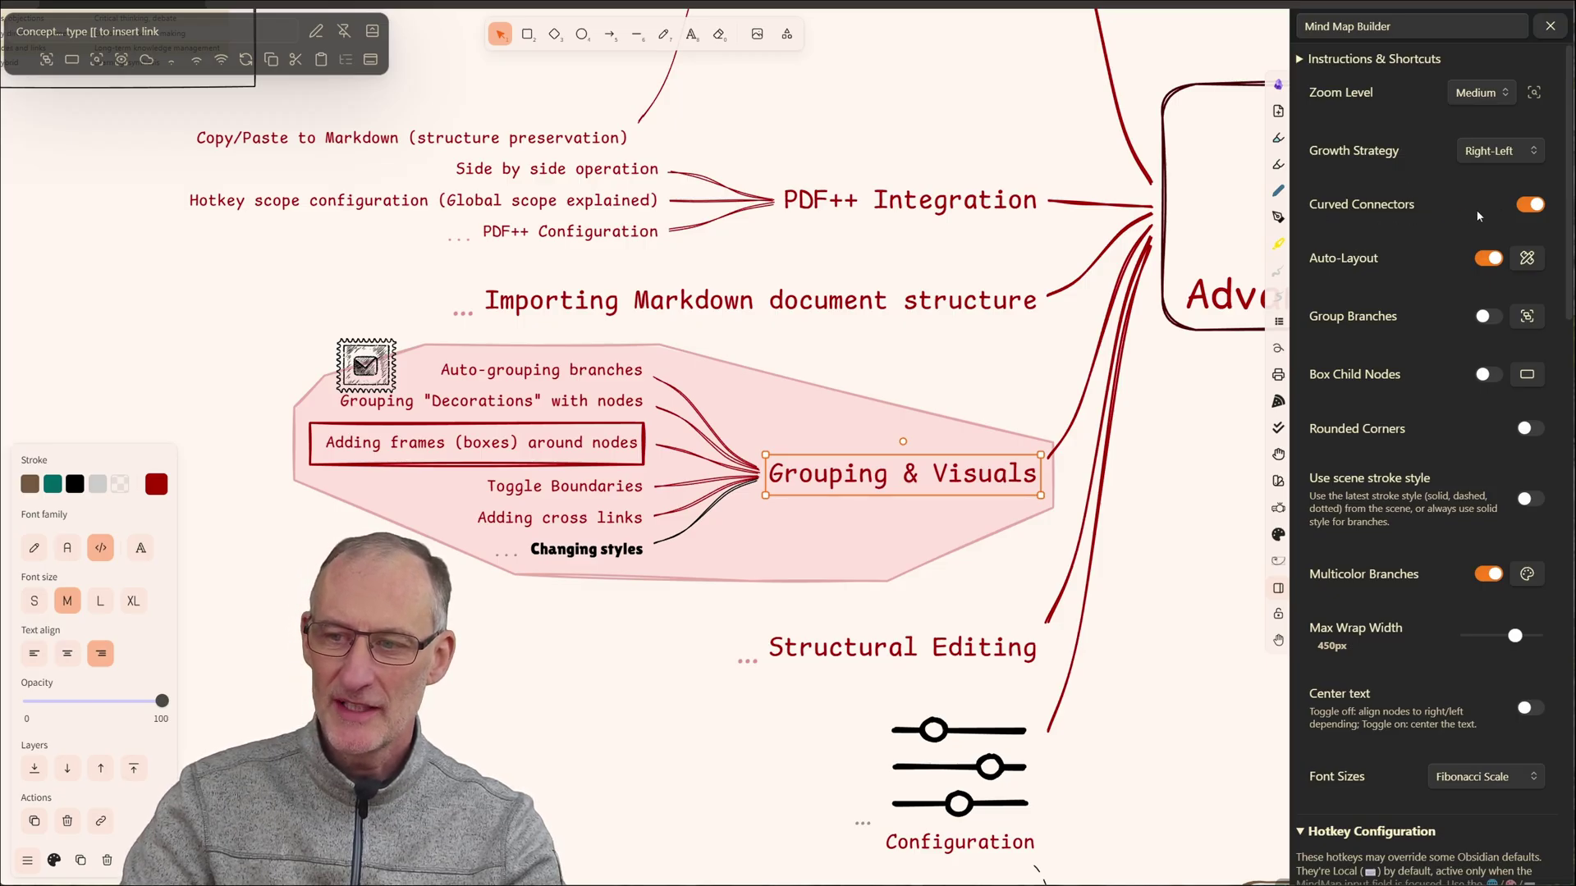
click(1532, 205)
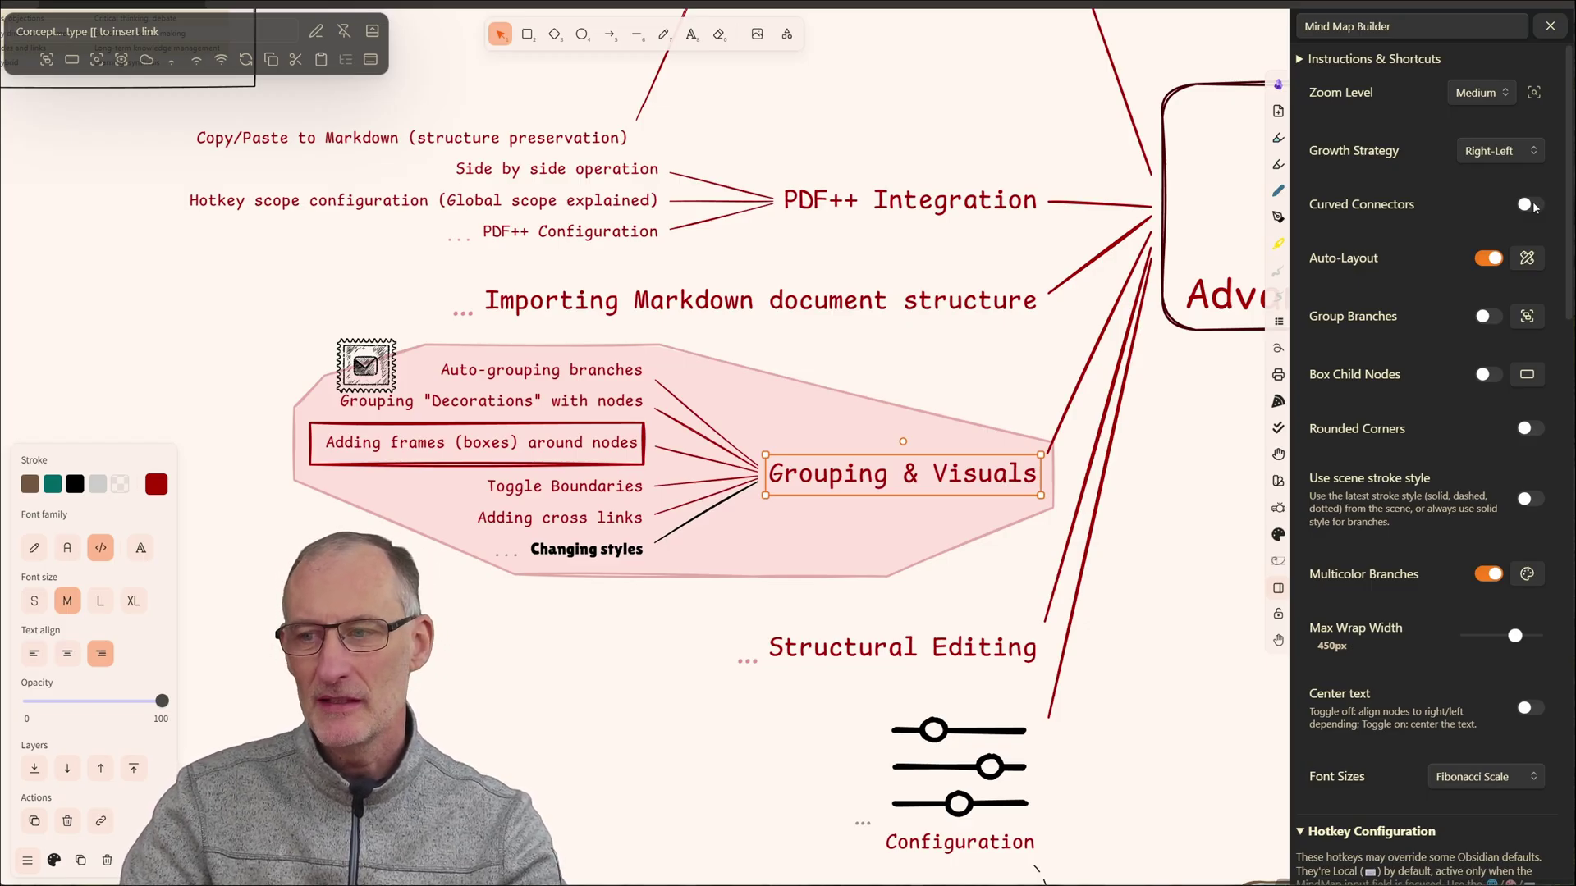
click(1531, 205)
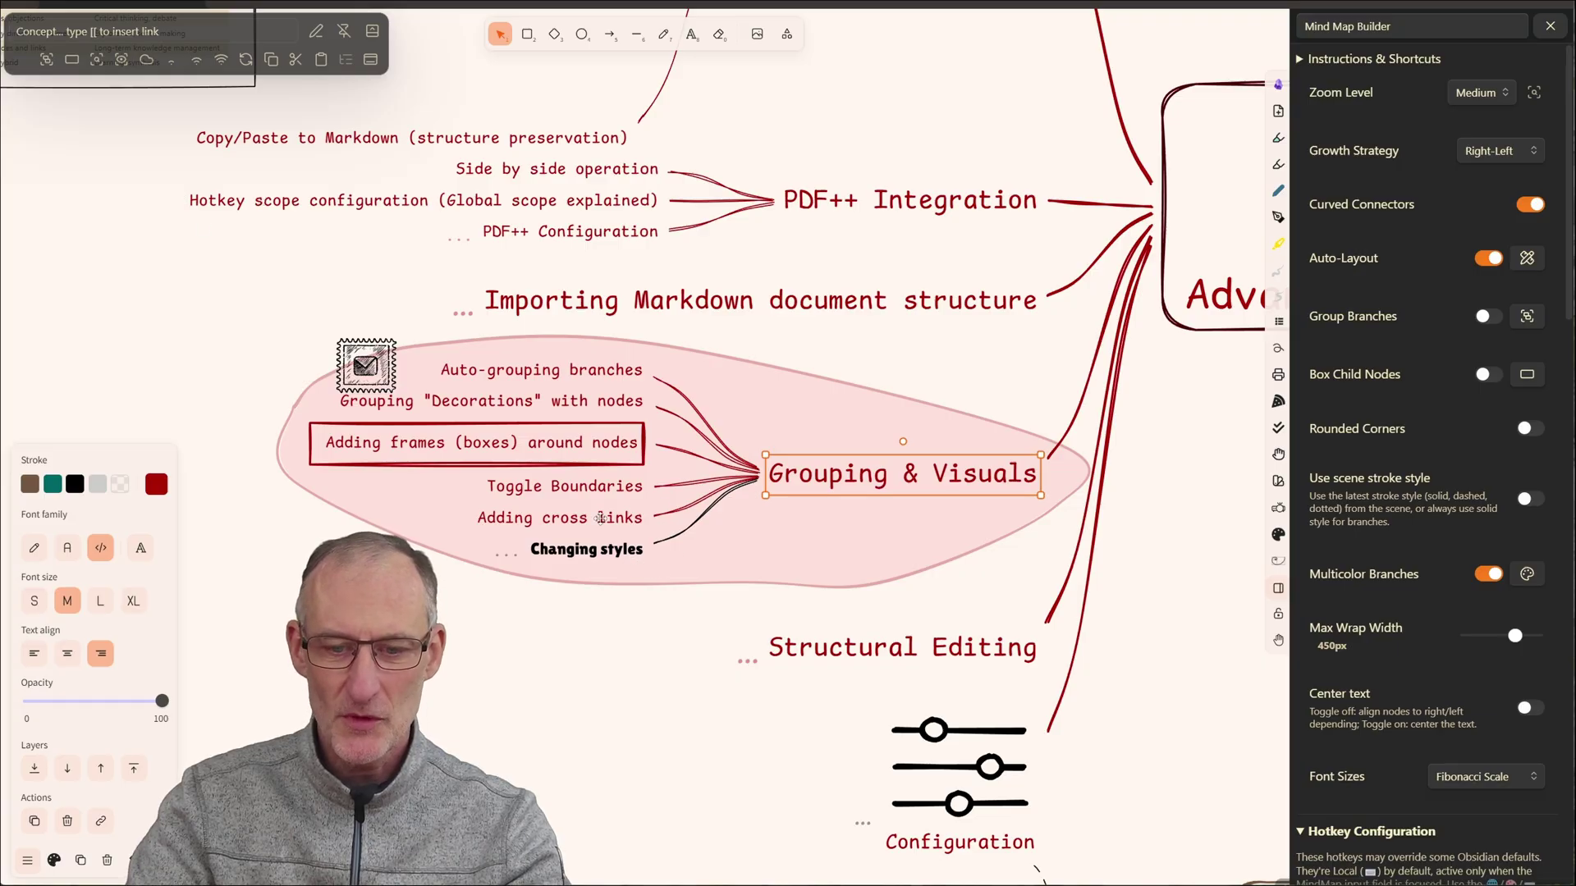
- Fold the Basic Features branch and unfold it again to check how its cross link to Hotkey Configuration behaves
scroll(786, 556, down, 5)
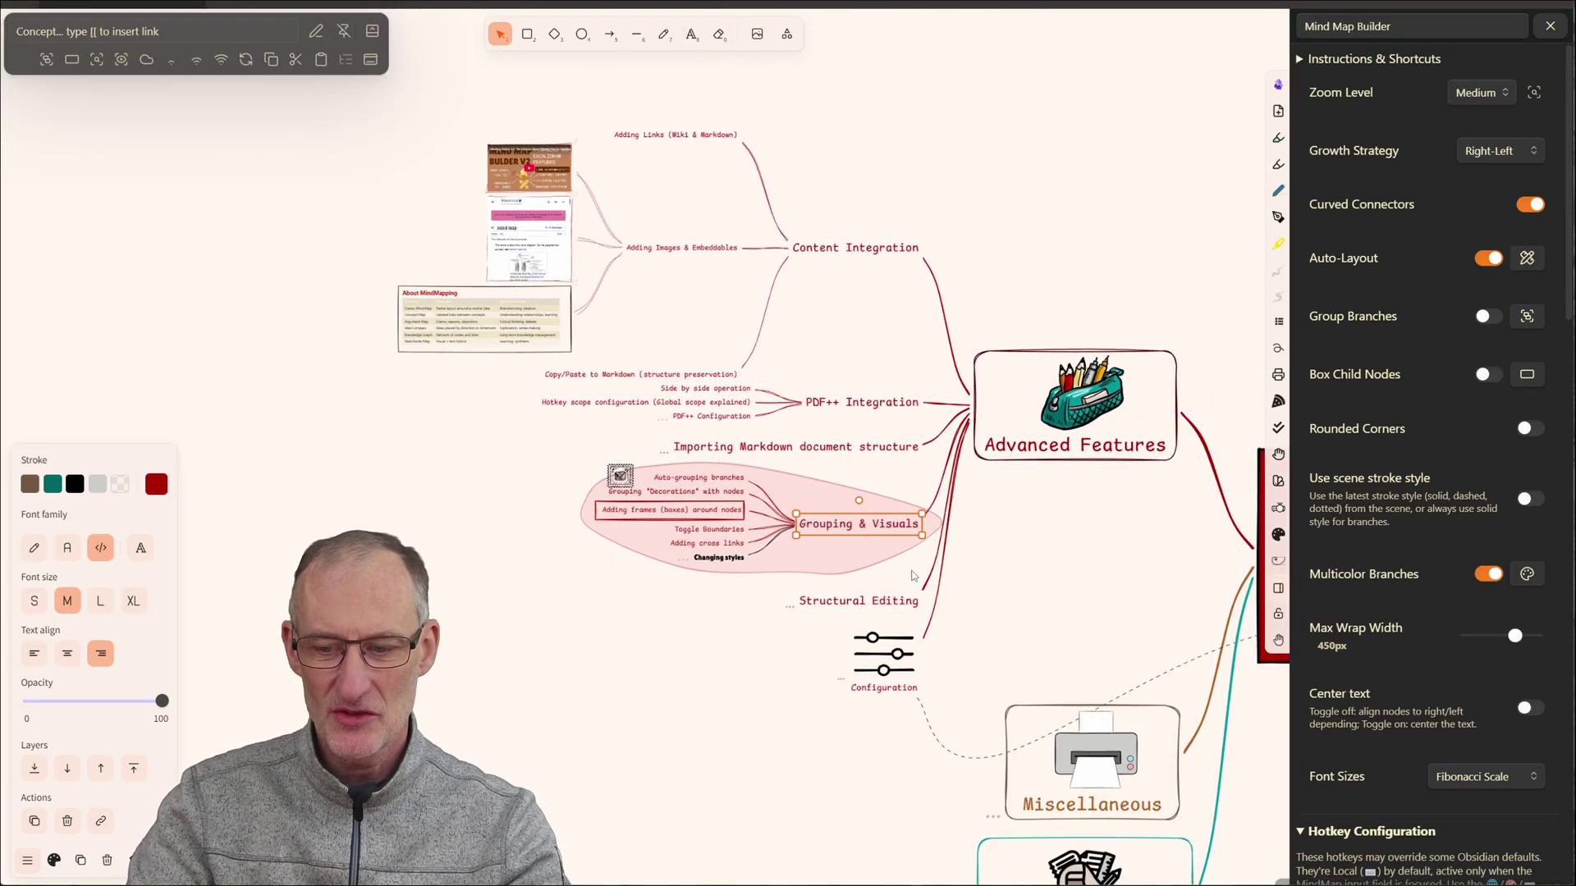
drag(1016, 572, 462, 451)
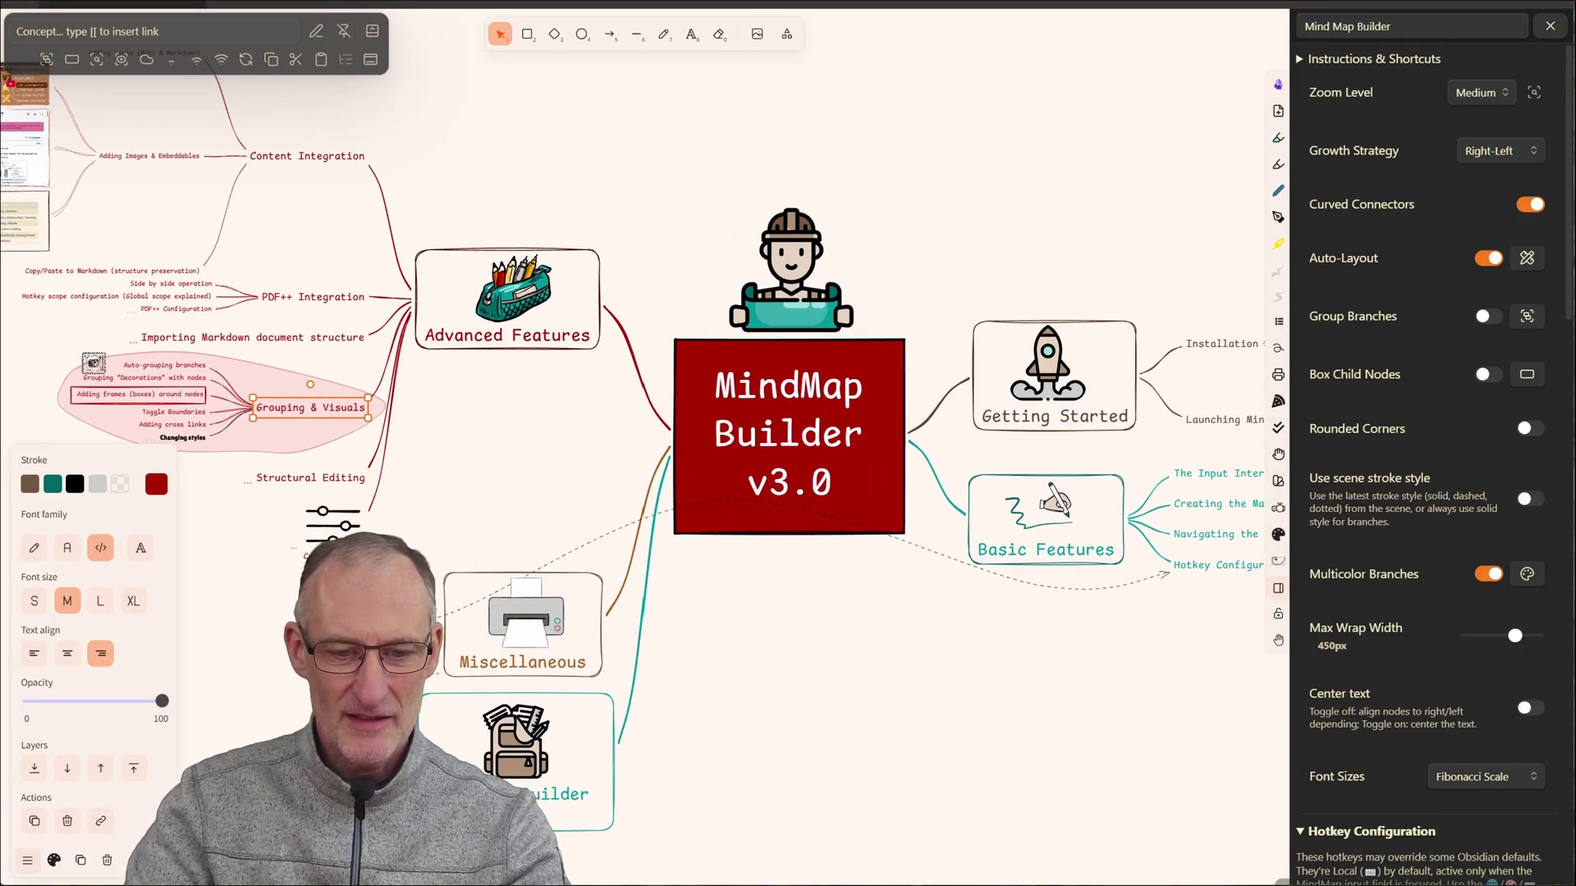
click(1047, 531)
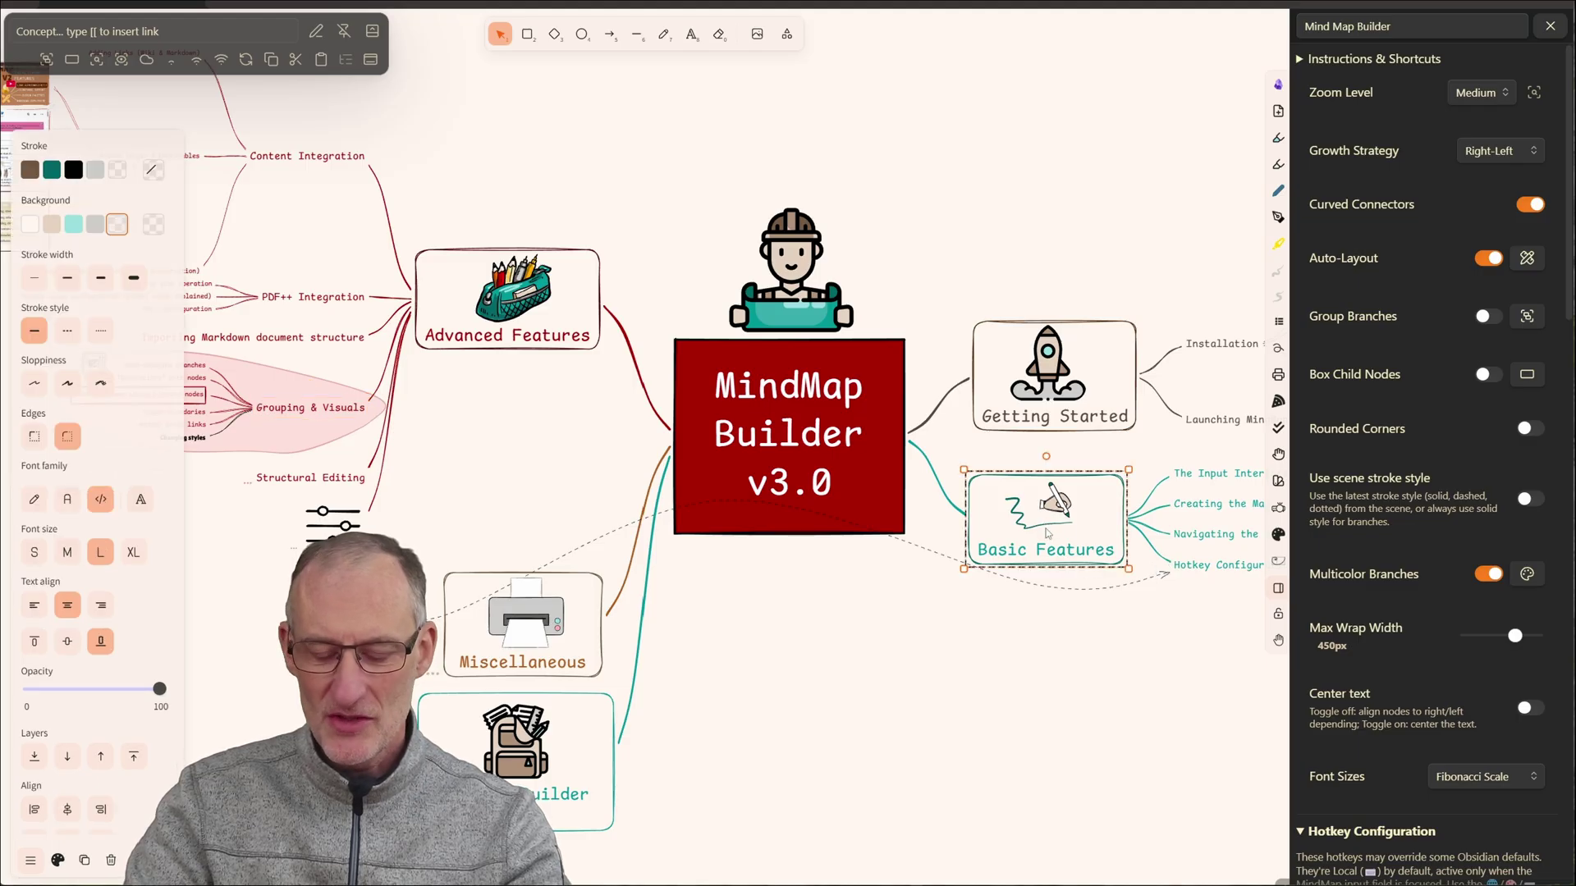
key(alt+1)
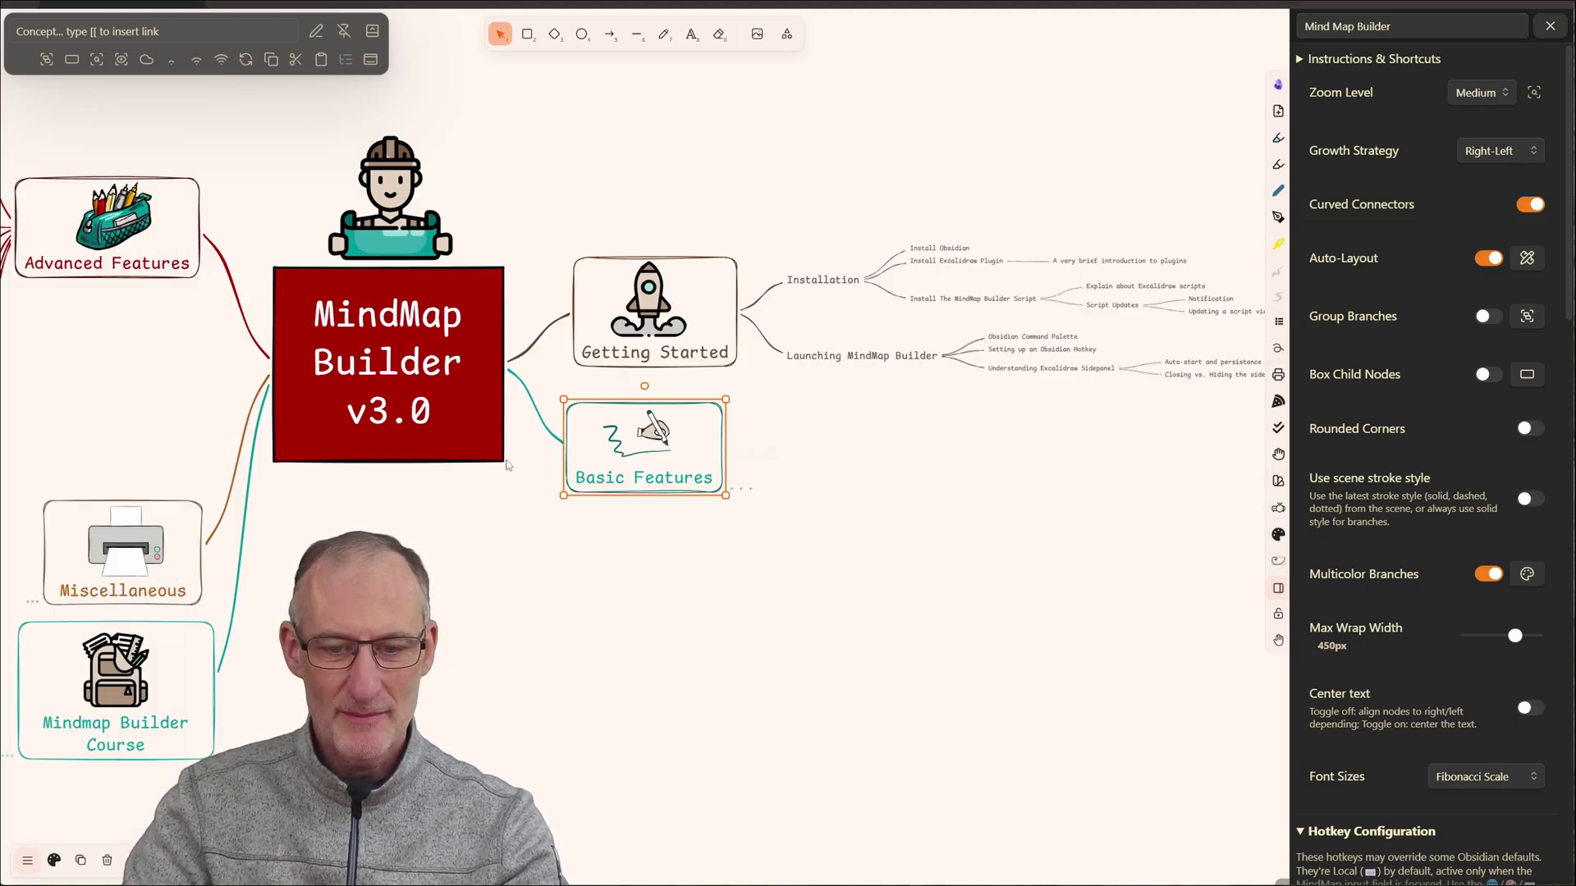
drag(318, 480, 686, 529)
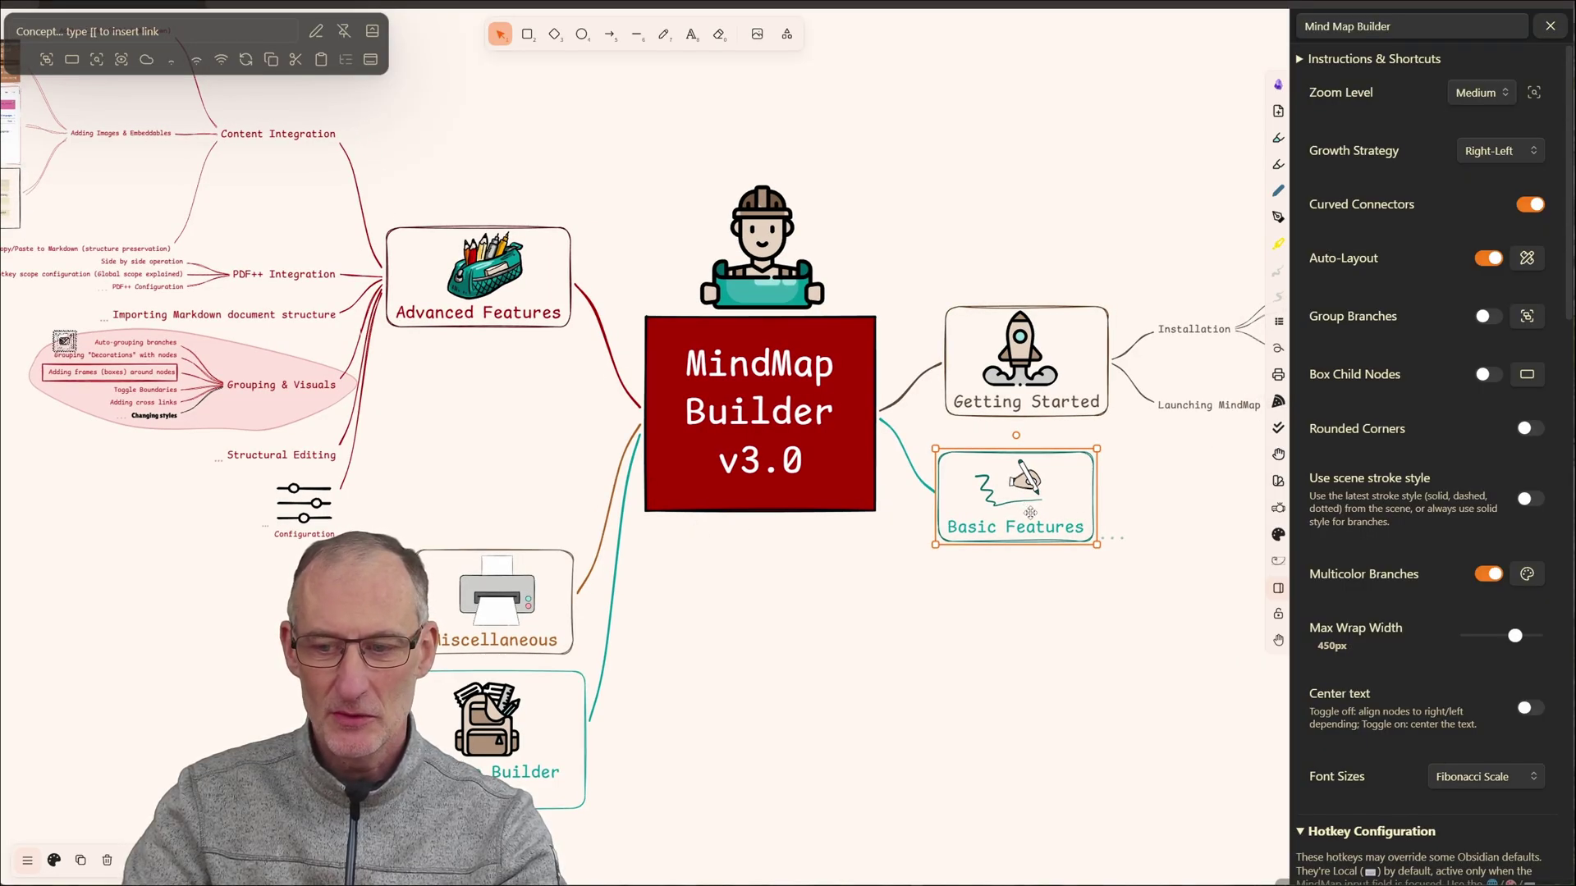
key(alt+1)
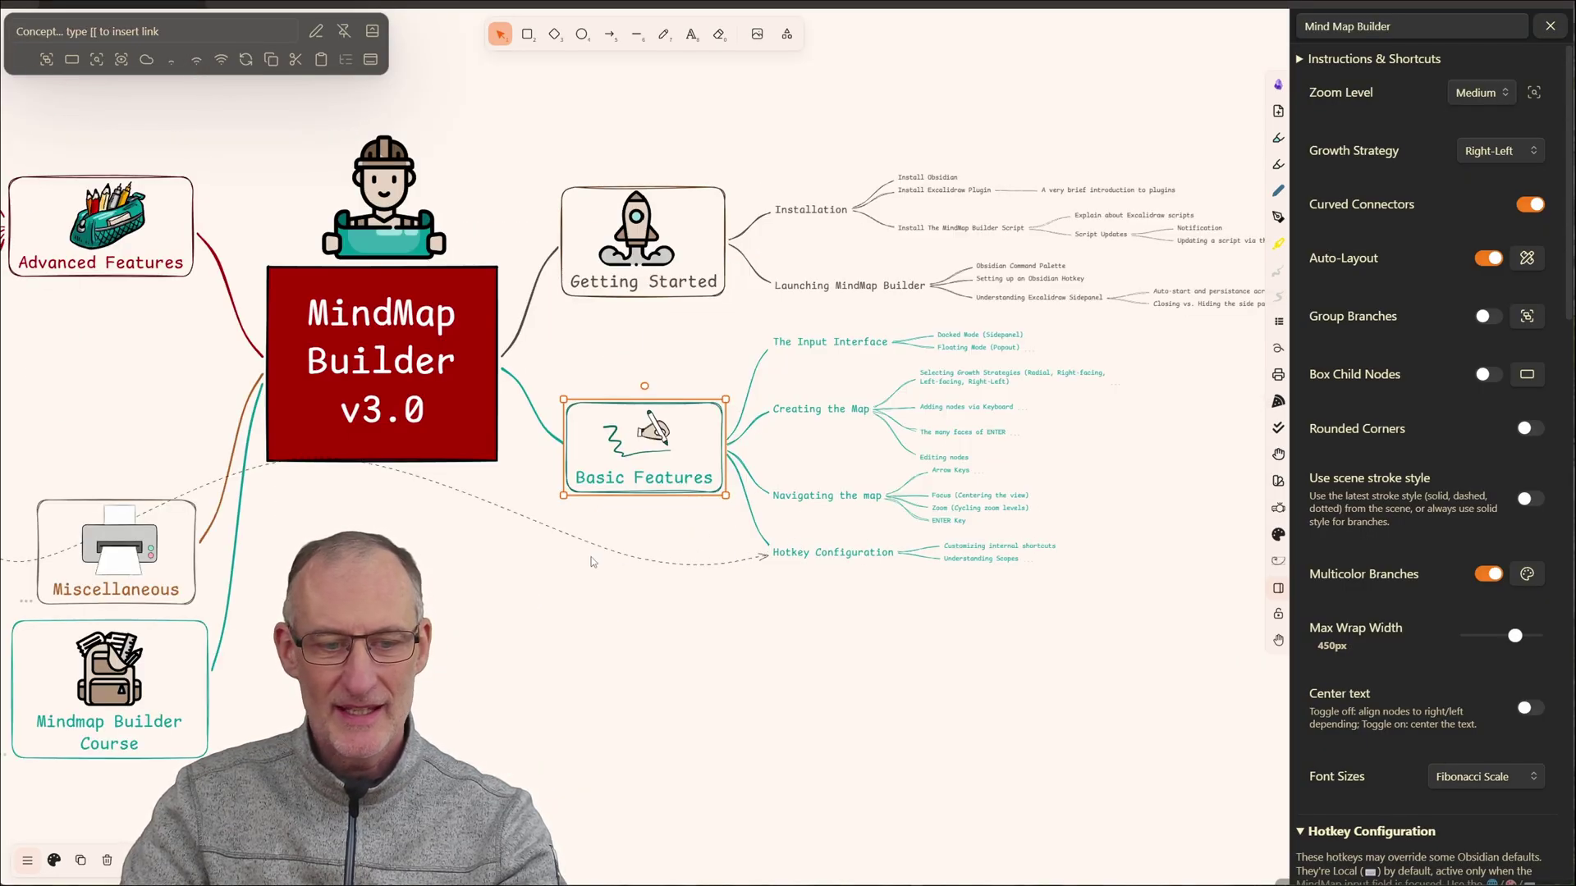
drag(579, 561, 952, 559)
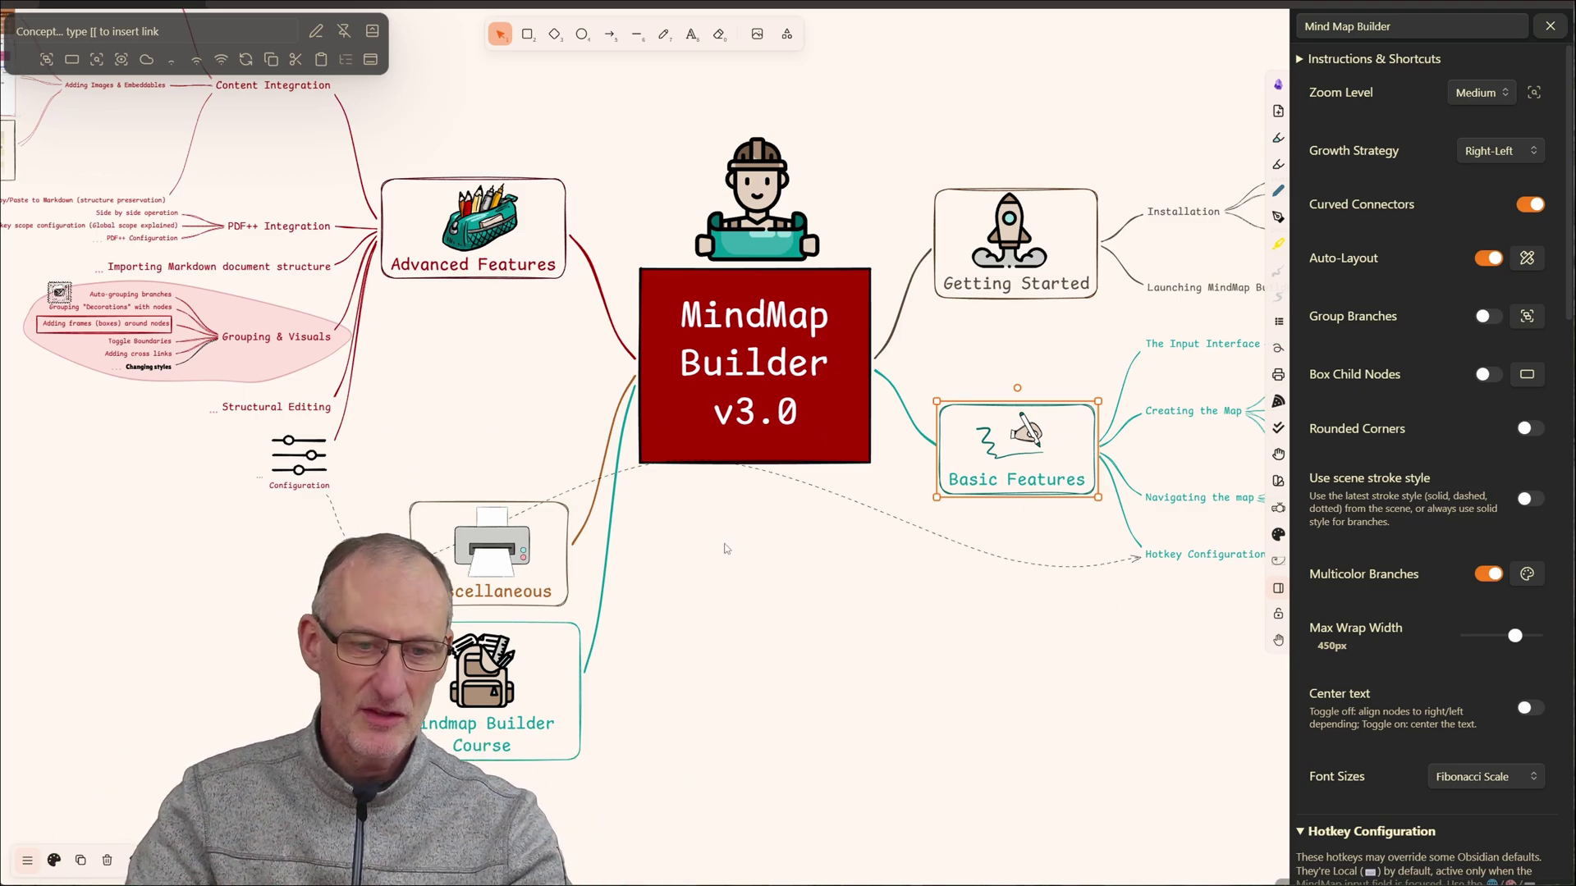
- Unfold the Changing styles branch and change the box around Adding frames (boxes) around nodes to an ellipse
click(169, 367)
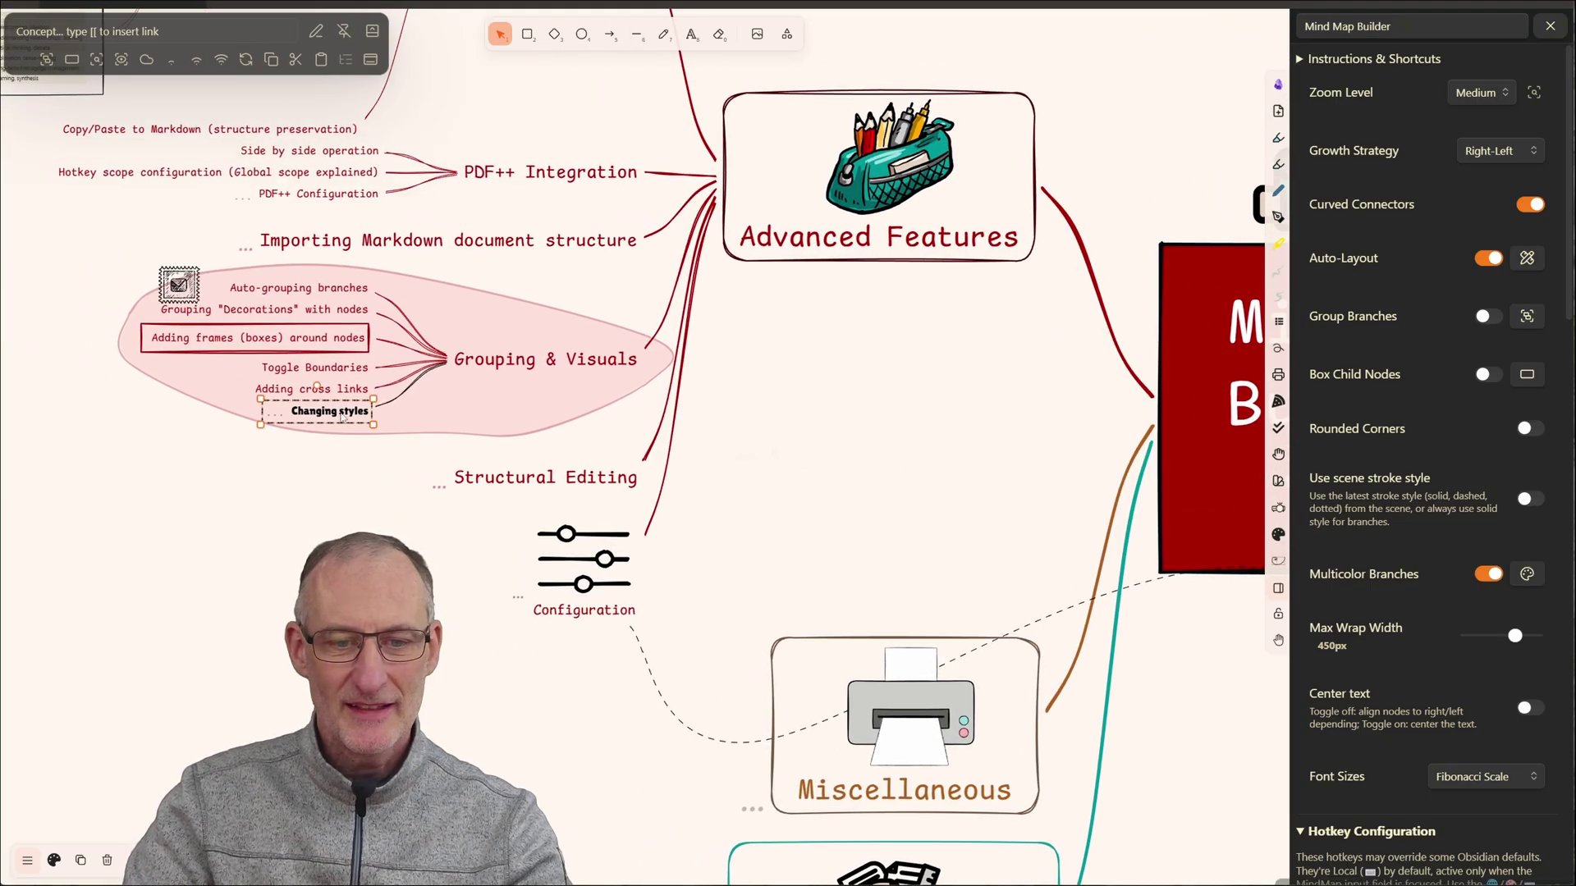
key(alt+Left)
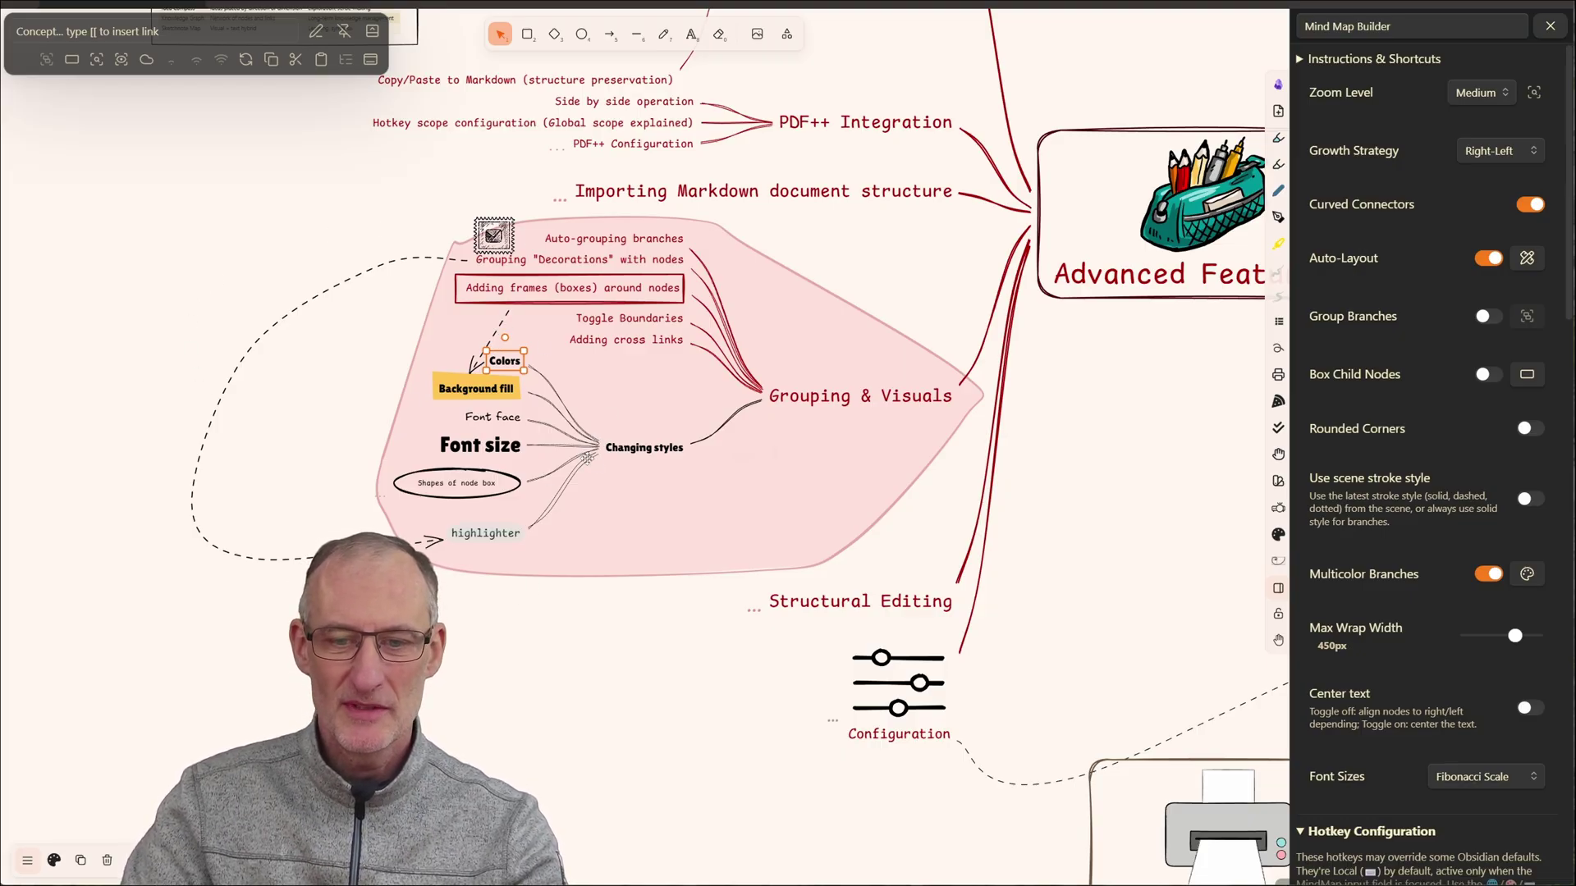
click(568, 283)
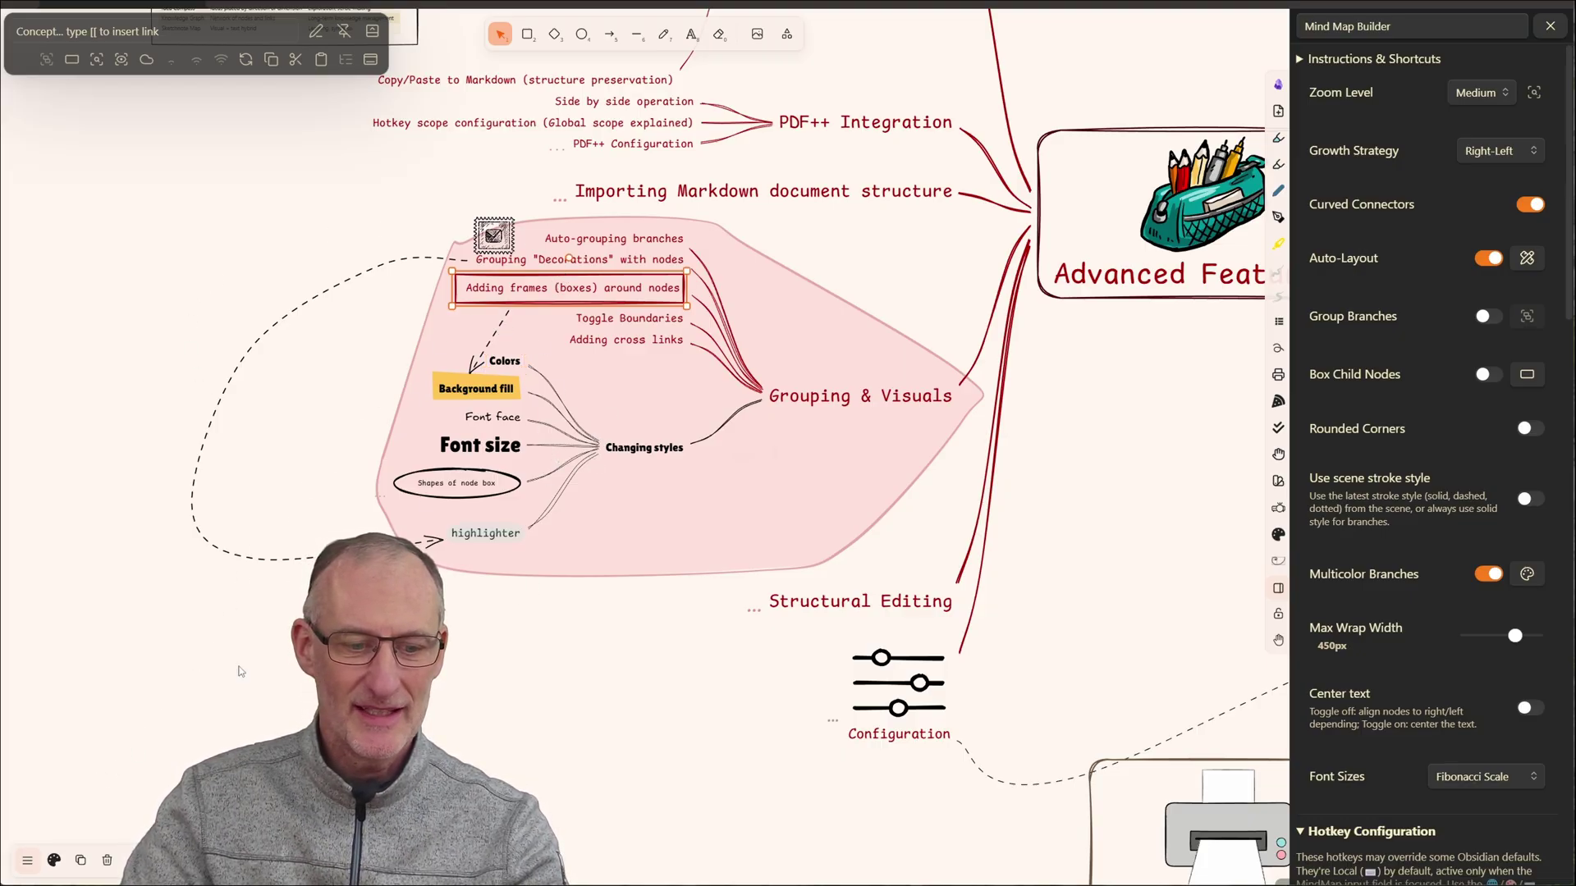
key(Tab)
key(Tab)
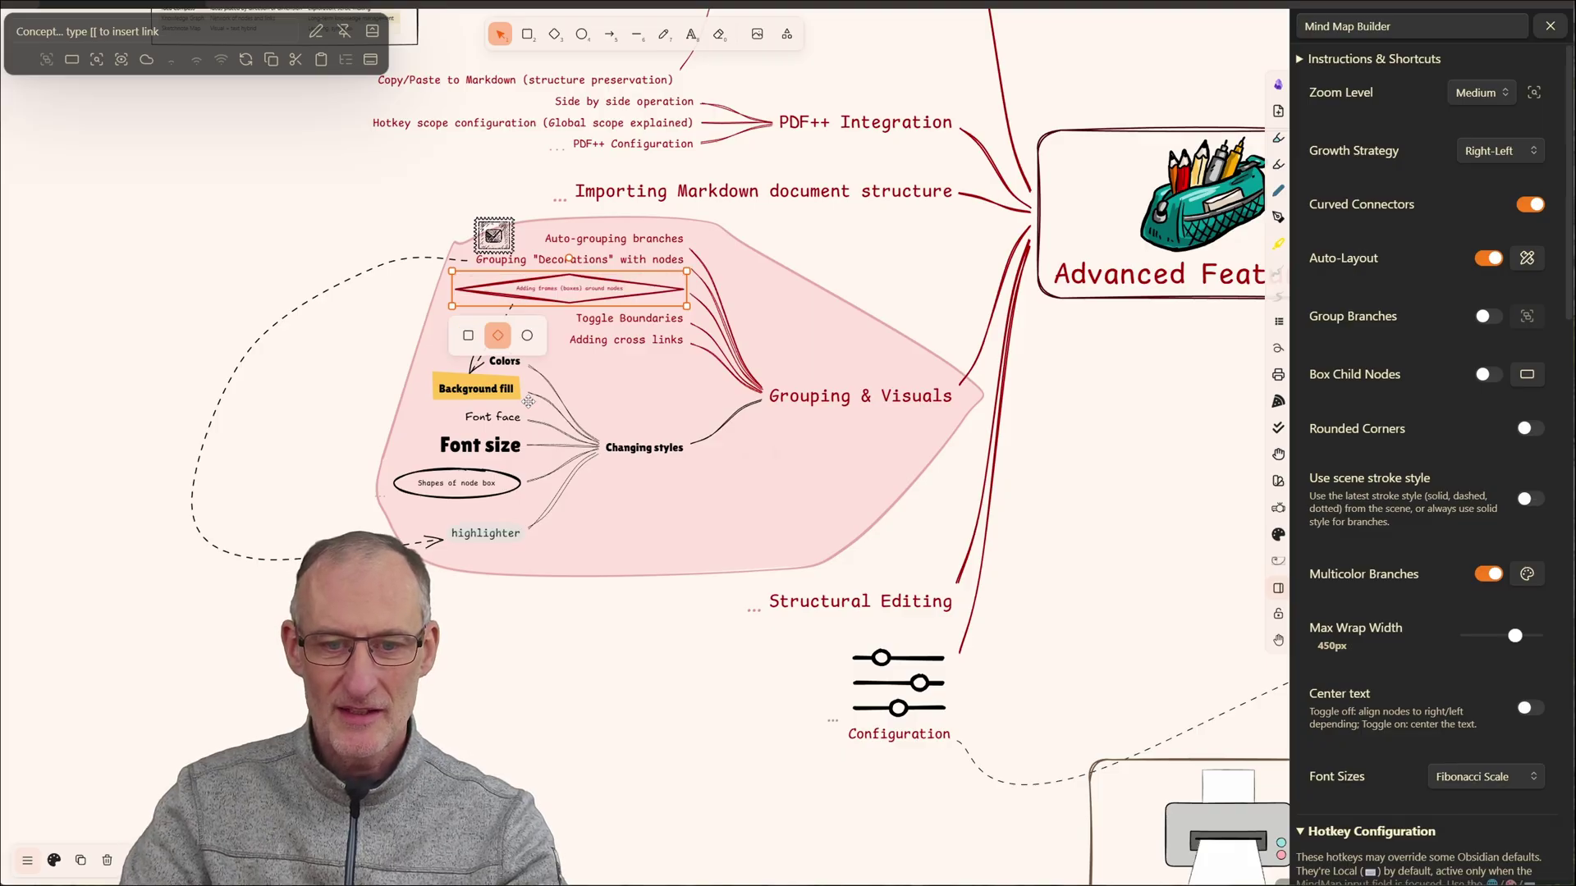
key(Right)
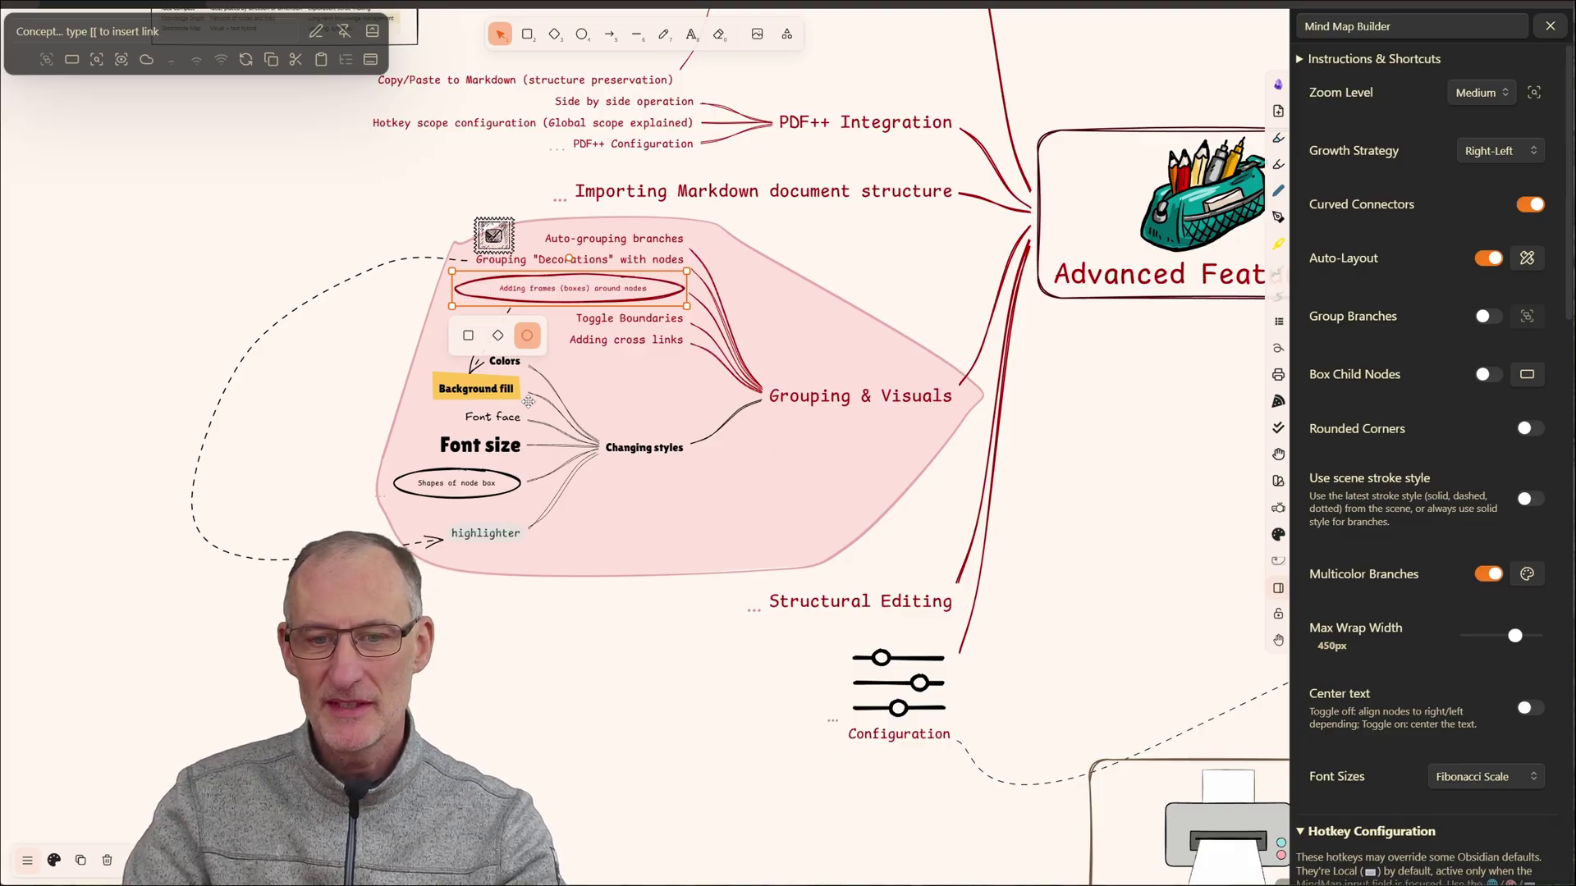
- Set the Changing styles node's font size to XL and auto-rearrange the map
click(641, 457)
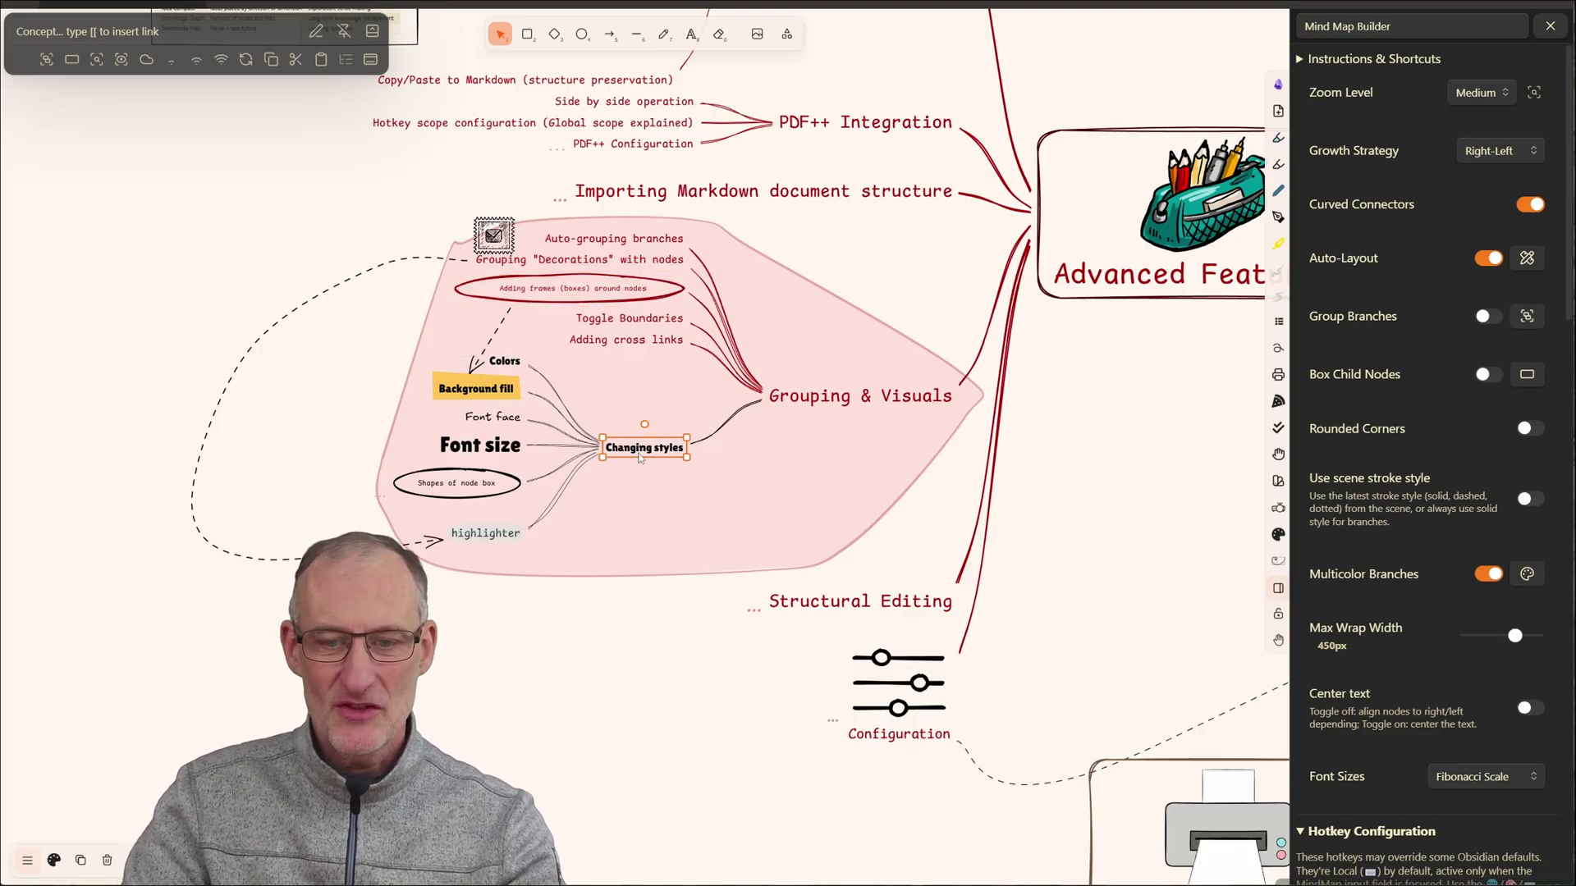
click(54, 860)
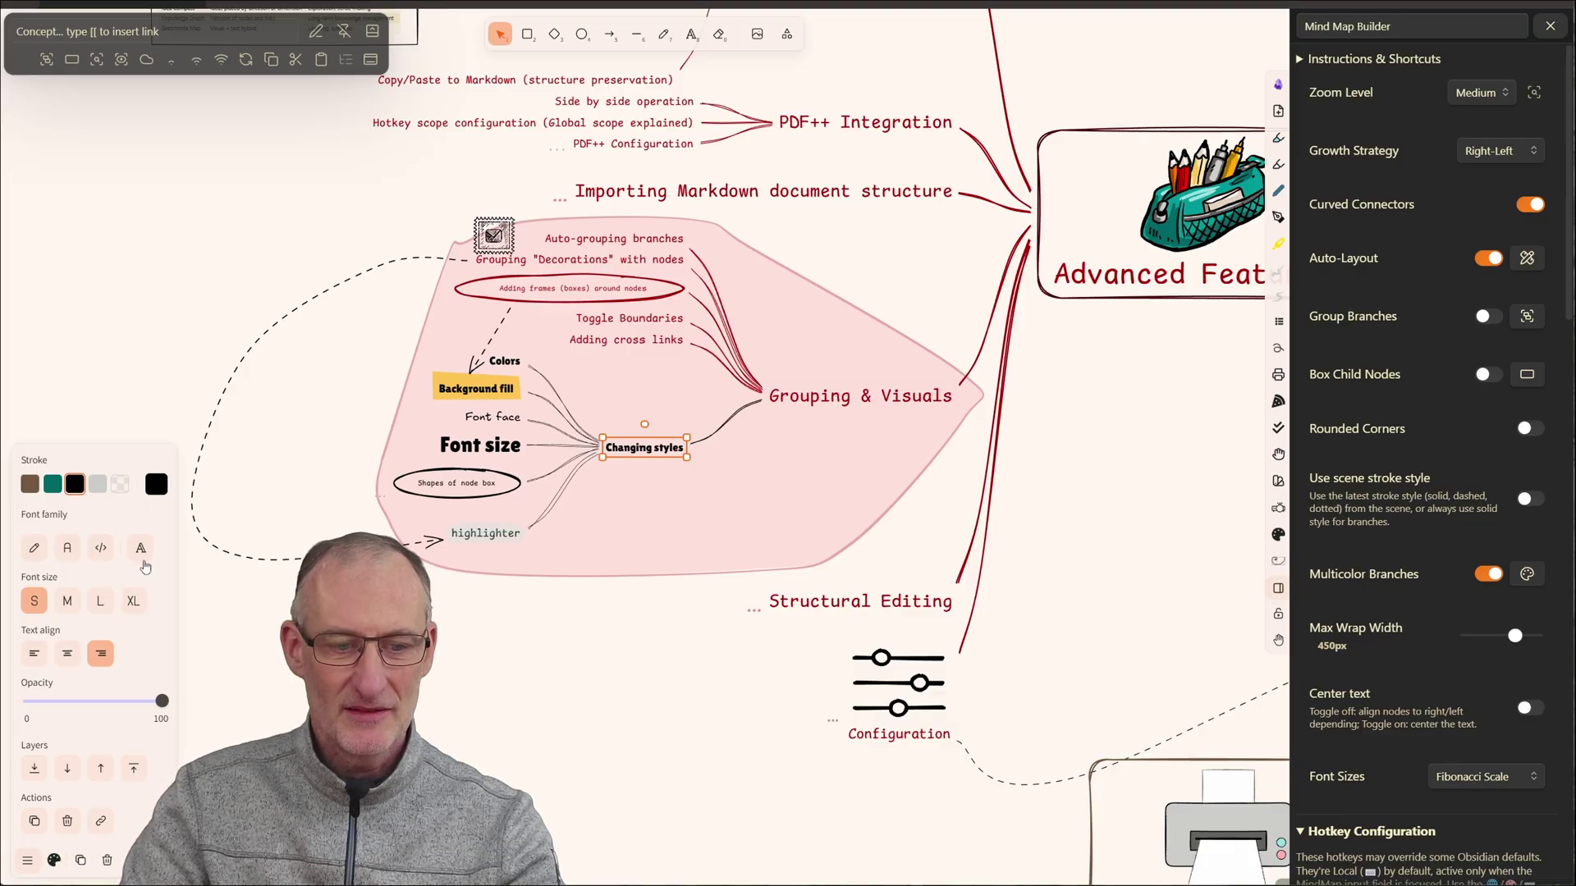
click(133, 603)
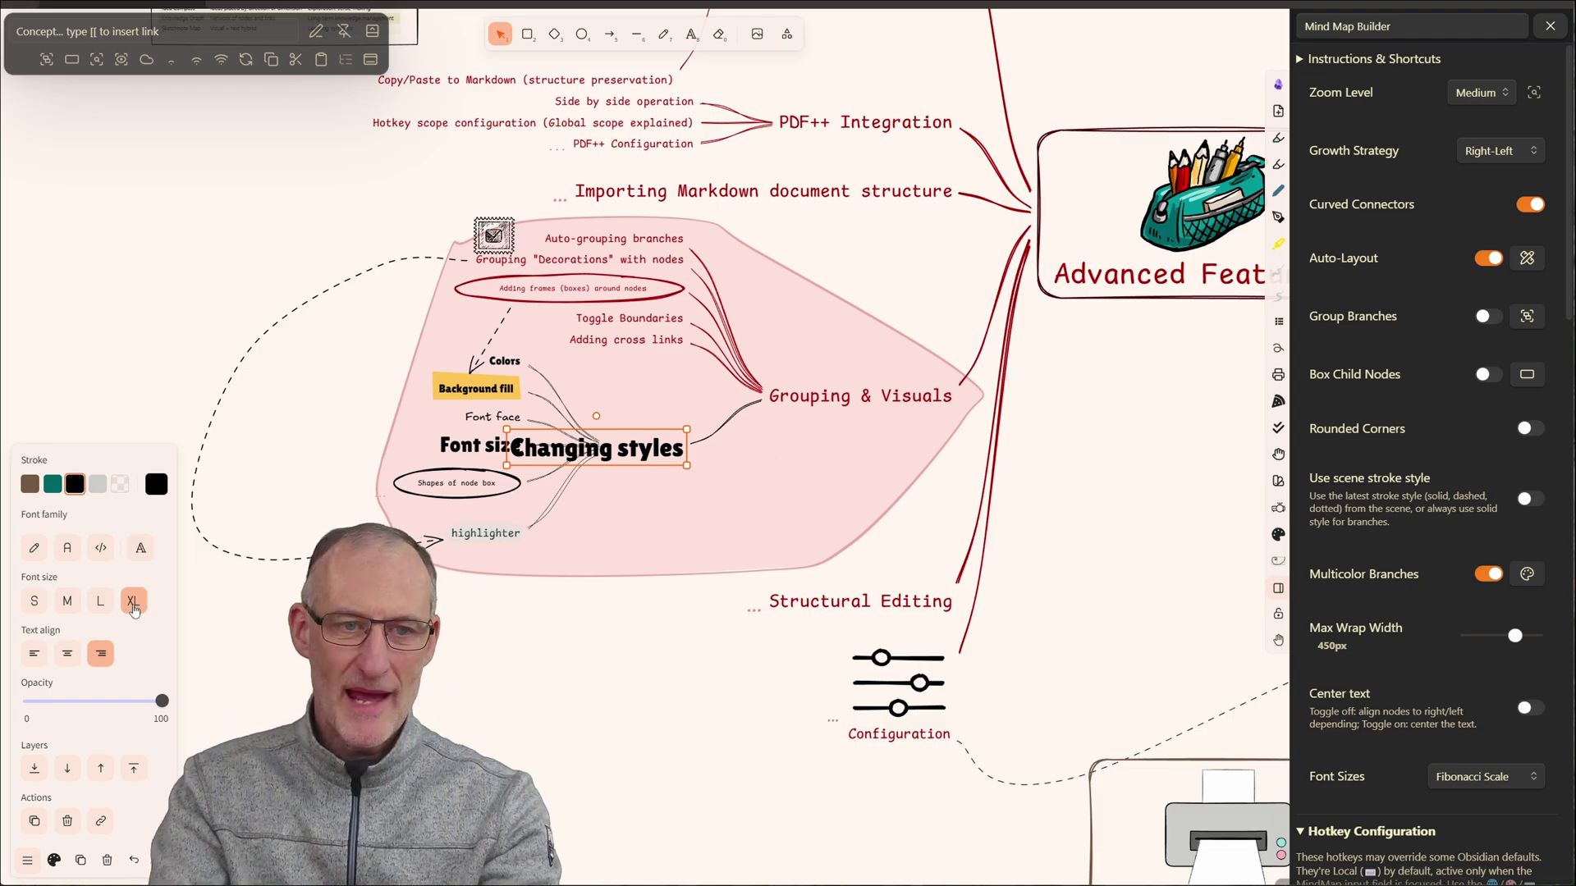
click(246, 61)
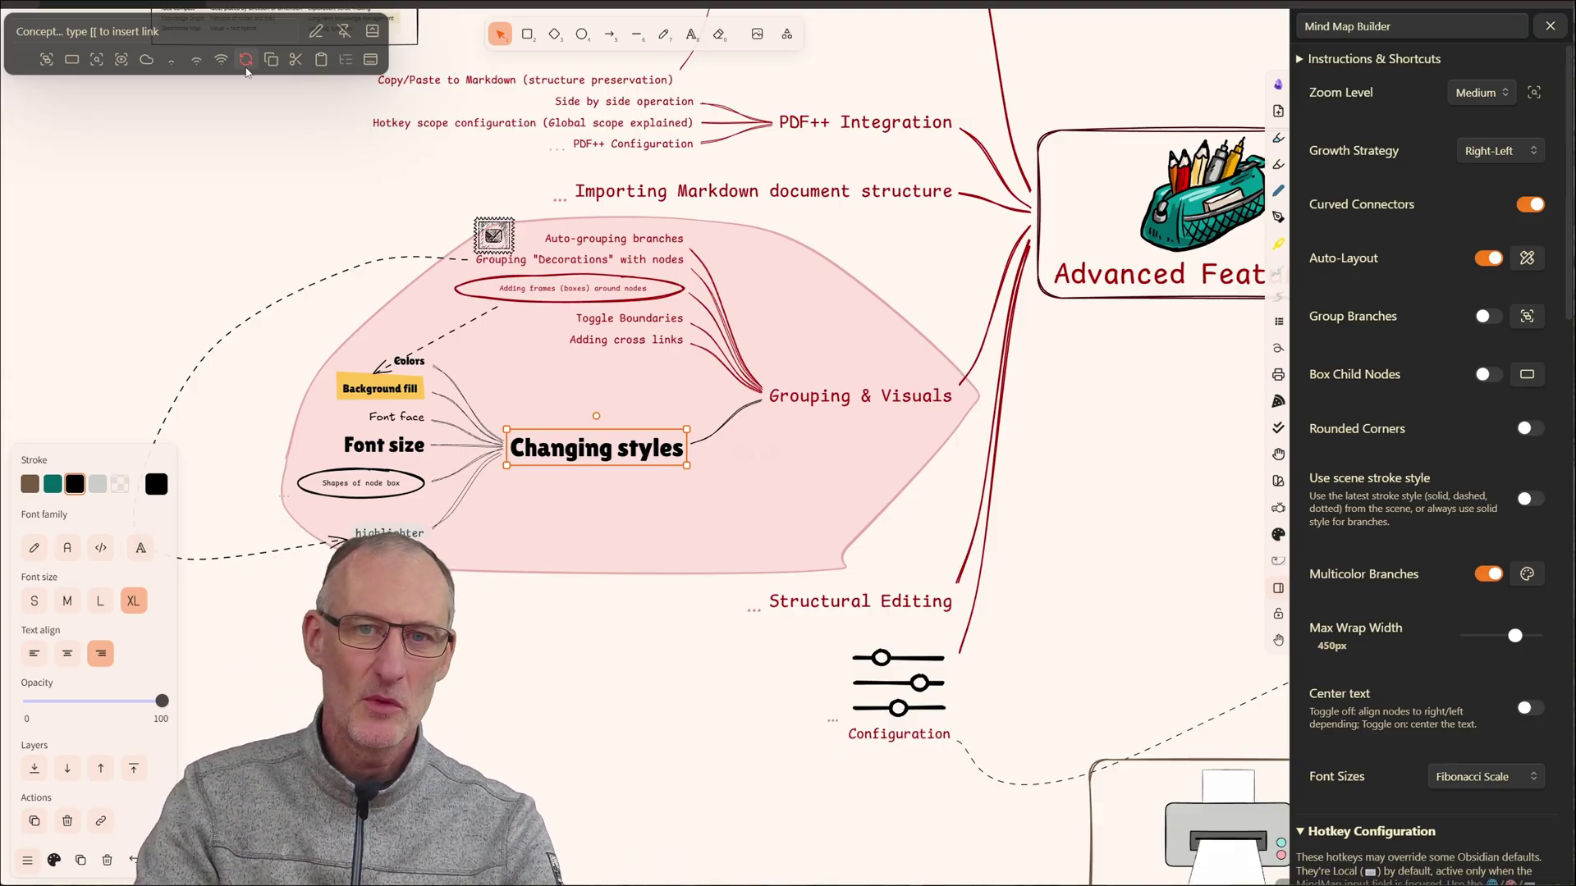
- Navigate through Grouping & Visuals to the Structural Editing node and unfold its branch to reach Moving nodes
key(alt+Right)
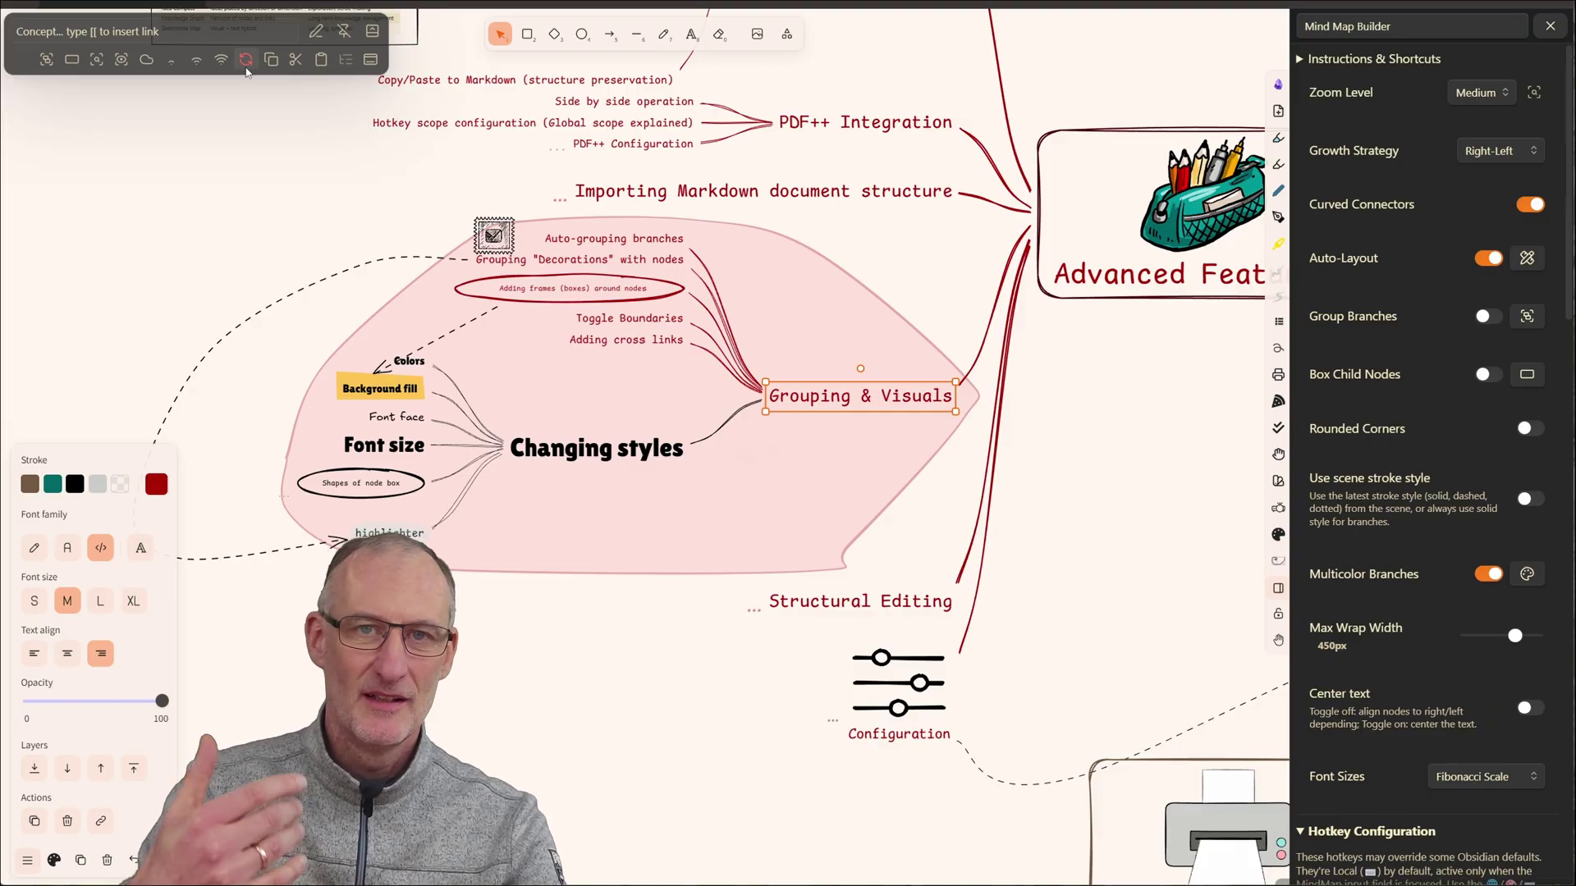
key(alt+Down)
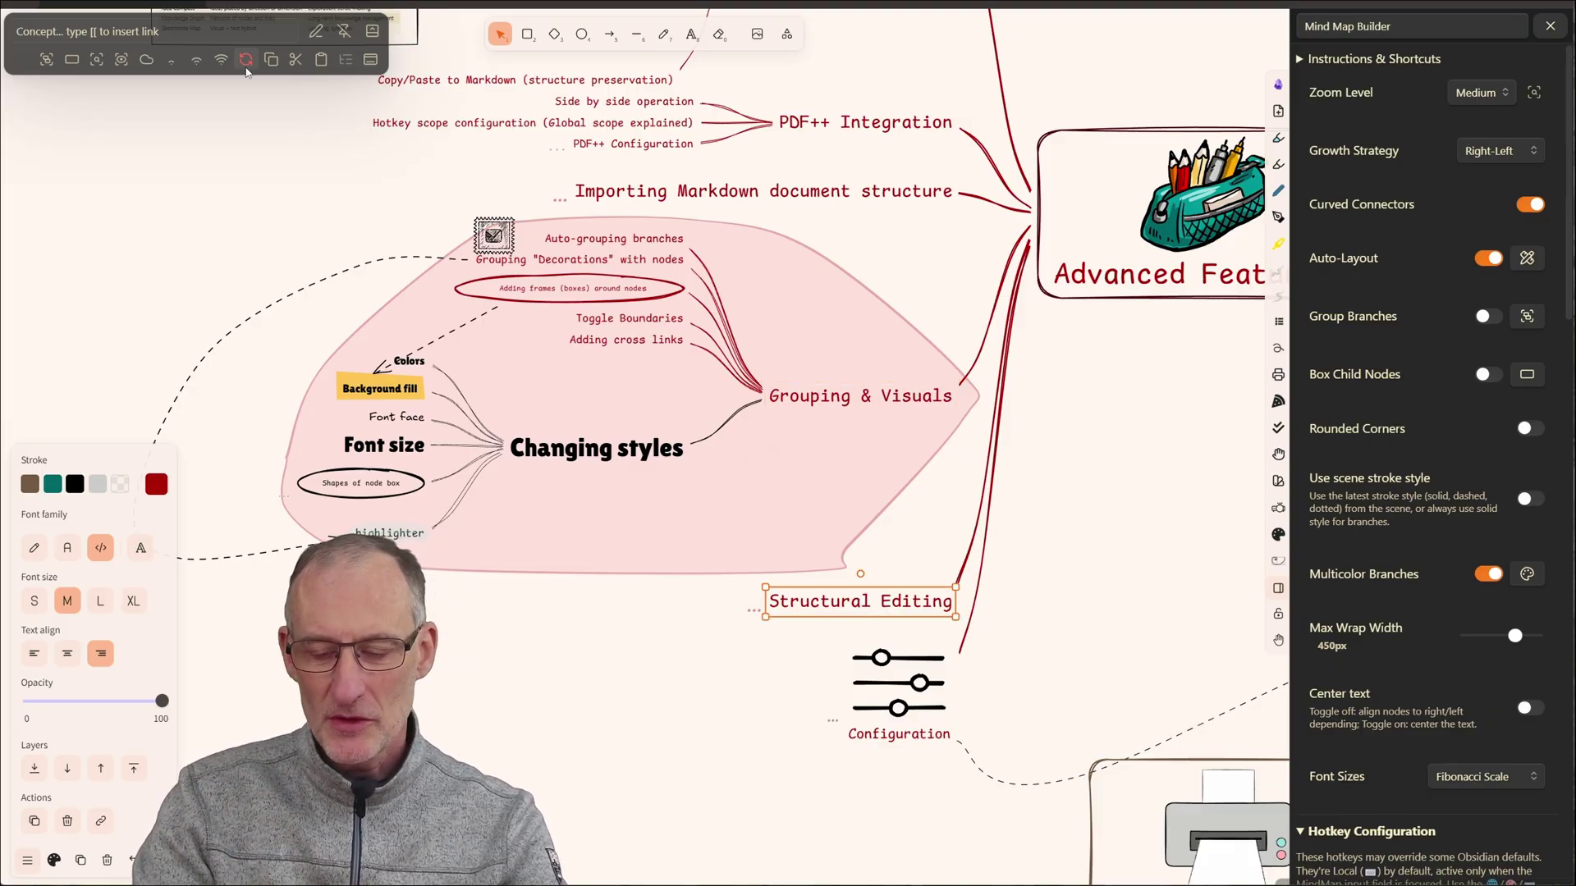
key(alt+Left)
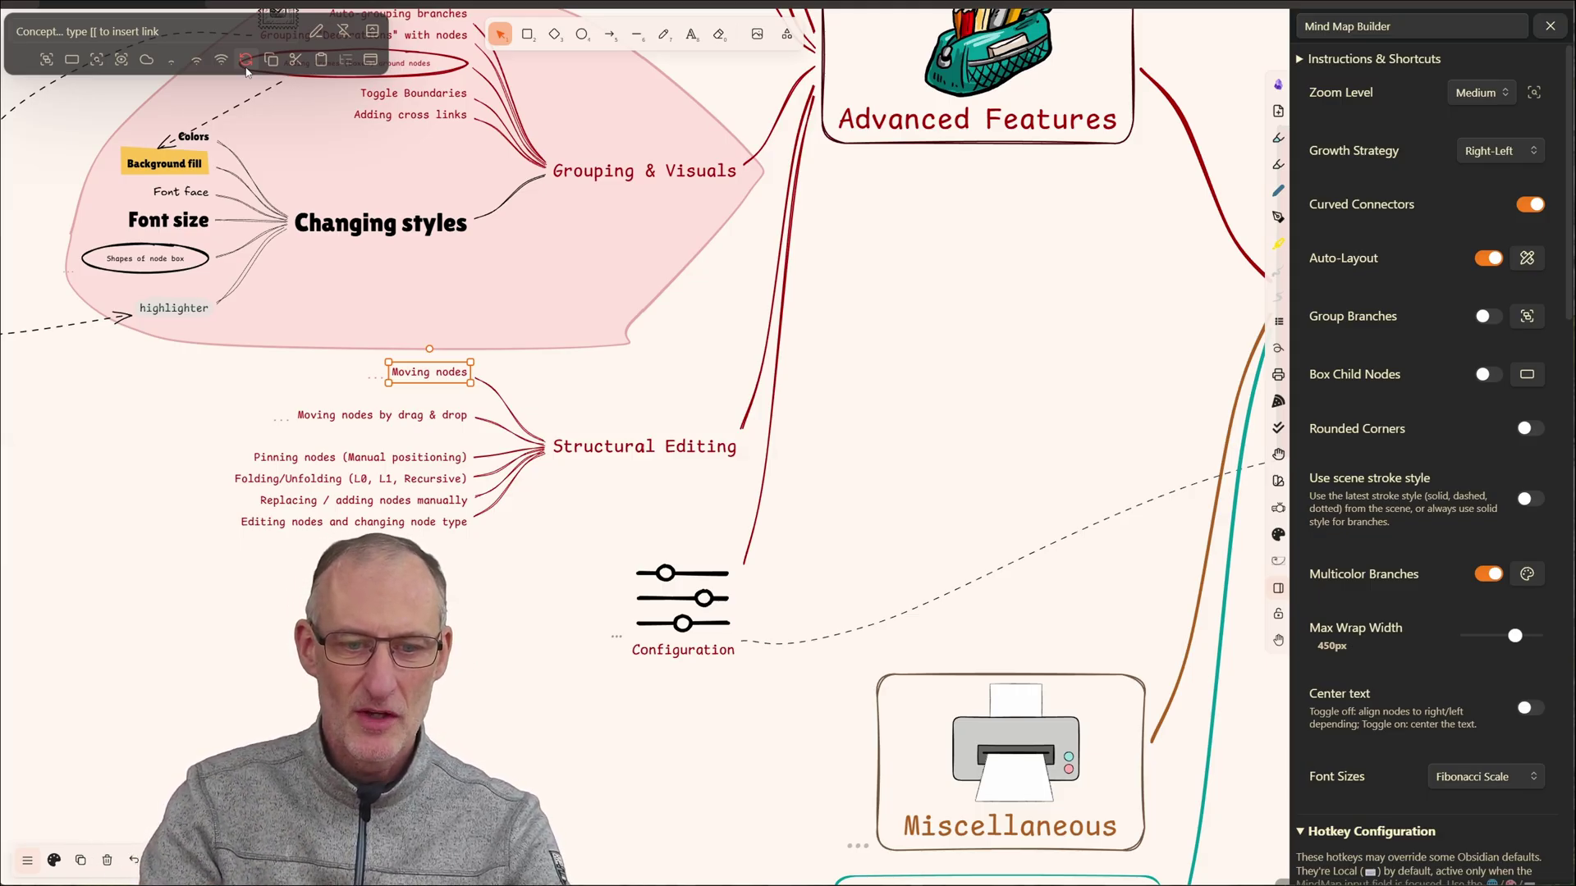
- Move the Miscellaneous branch across the central node so that it sits below Basic Features
scroll(915, 496, down, 5)
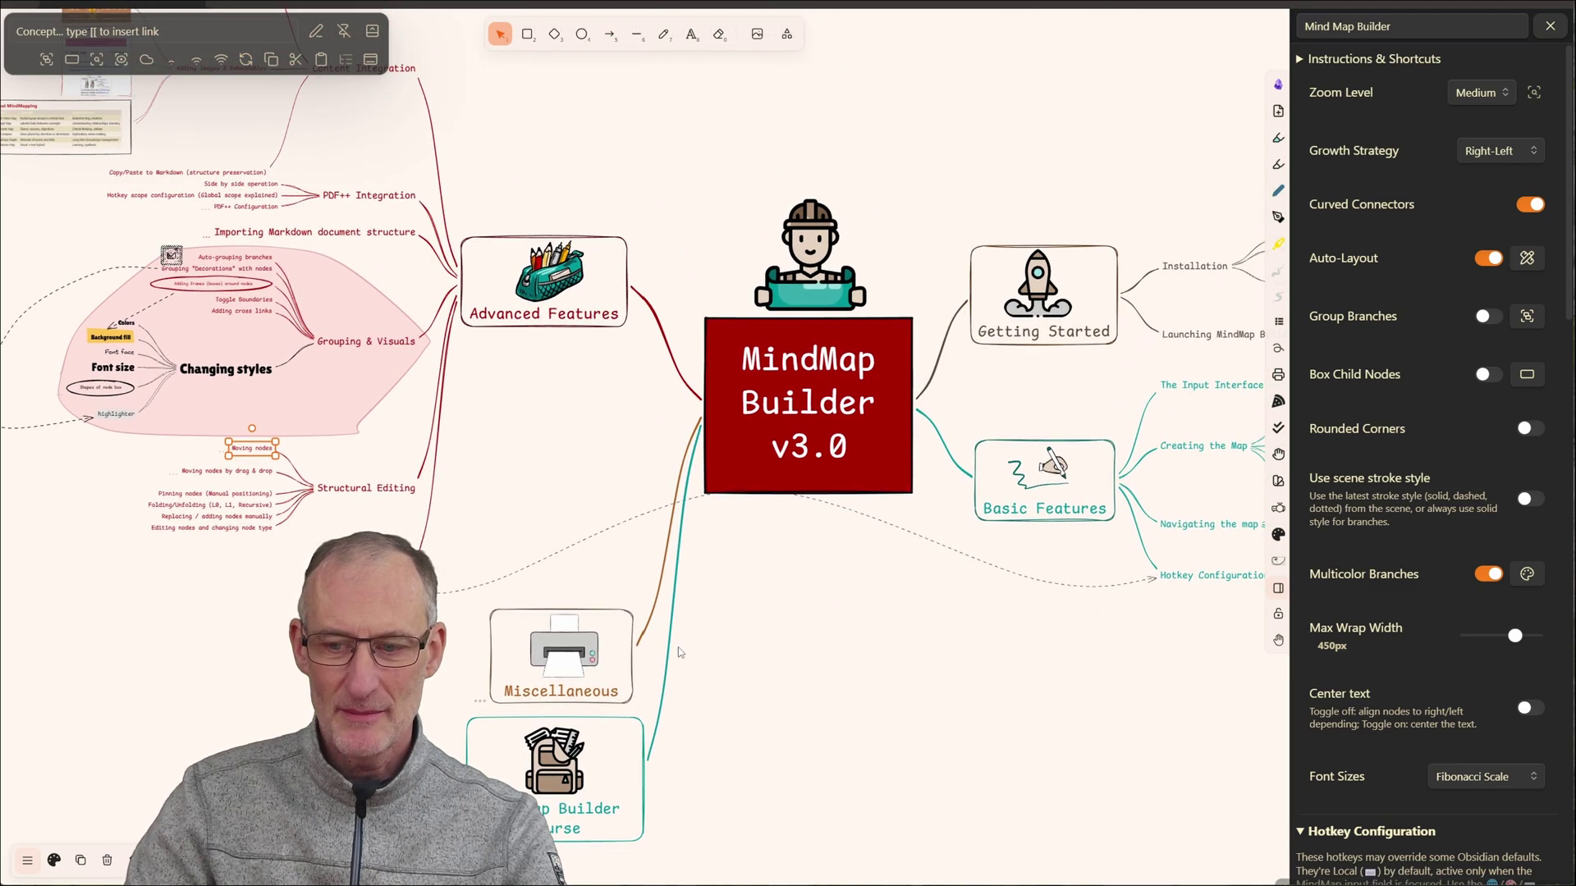
click(552, 655)
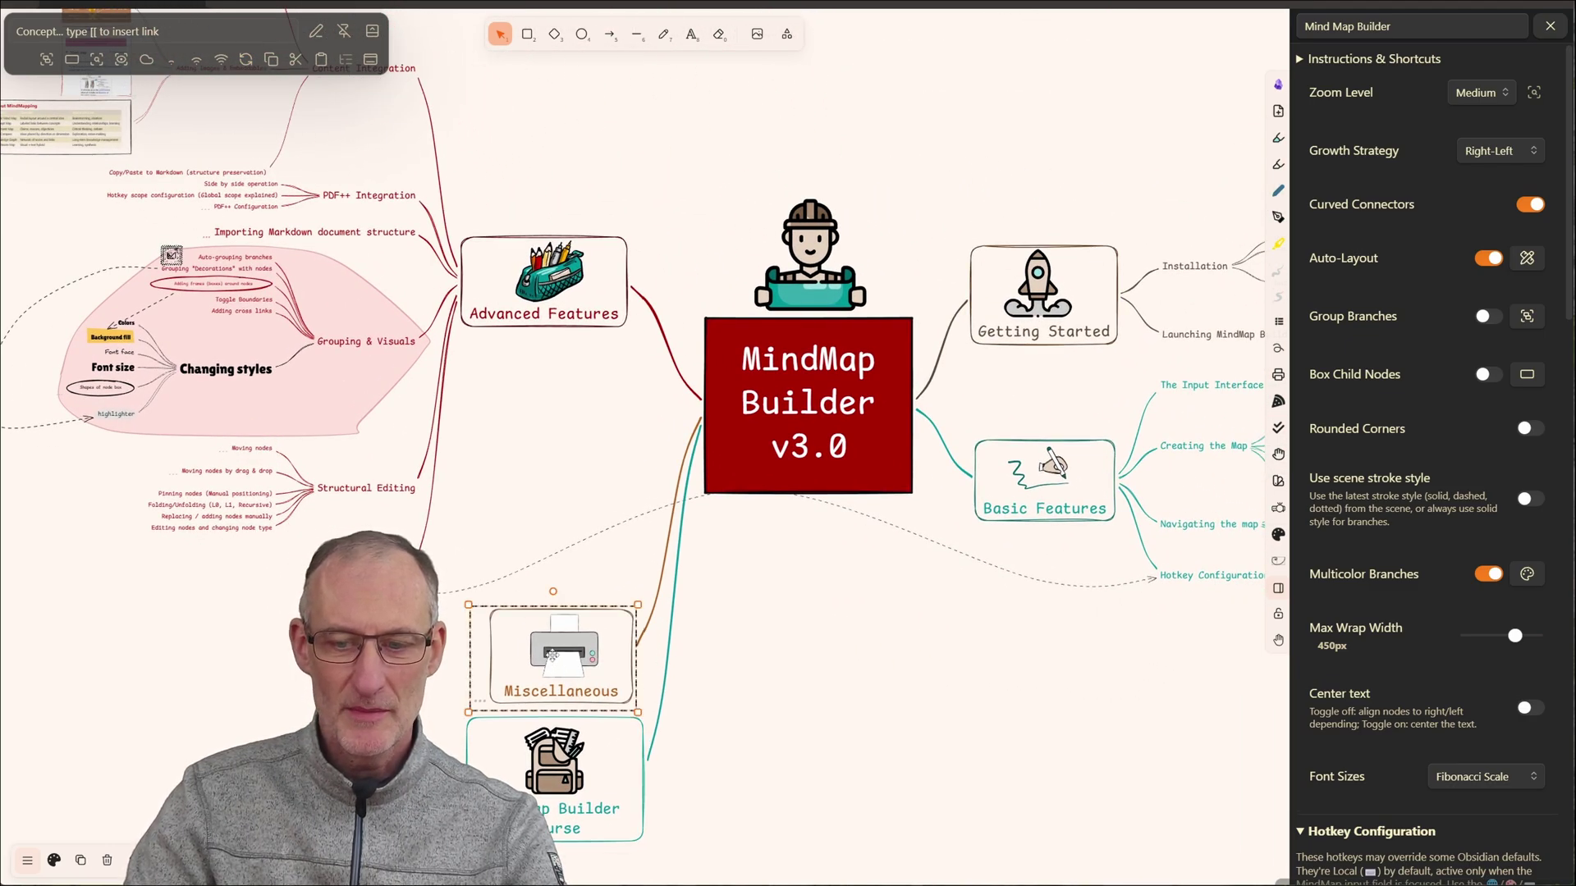
drag(552, 656, 1077, 674)
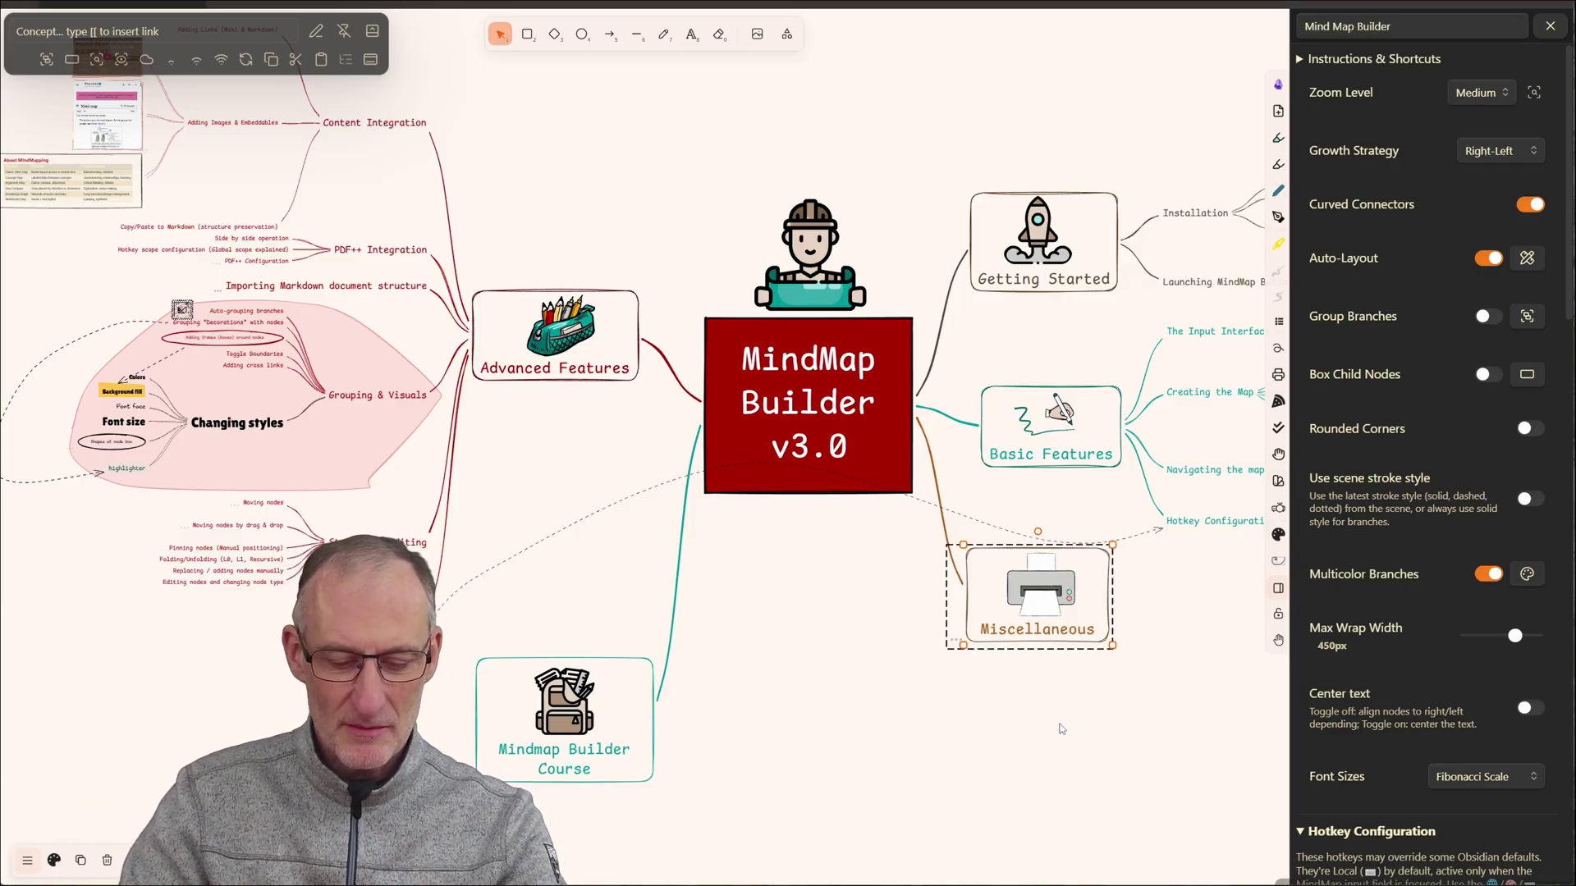
- Unfold the Miscellaneous branch, move it across the central node to sit above Mindmap Builder Course, and rearrange the map
key(alt+1)
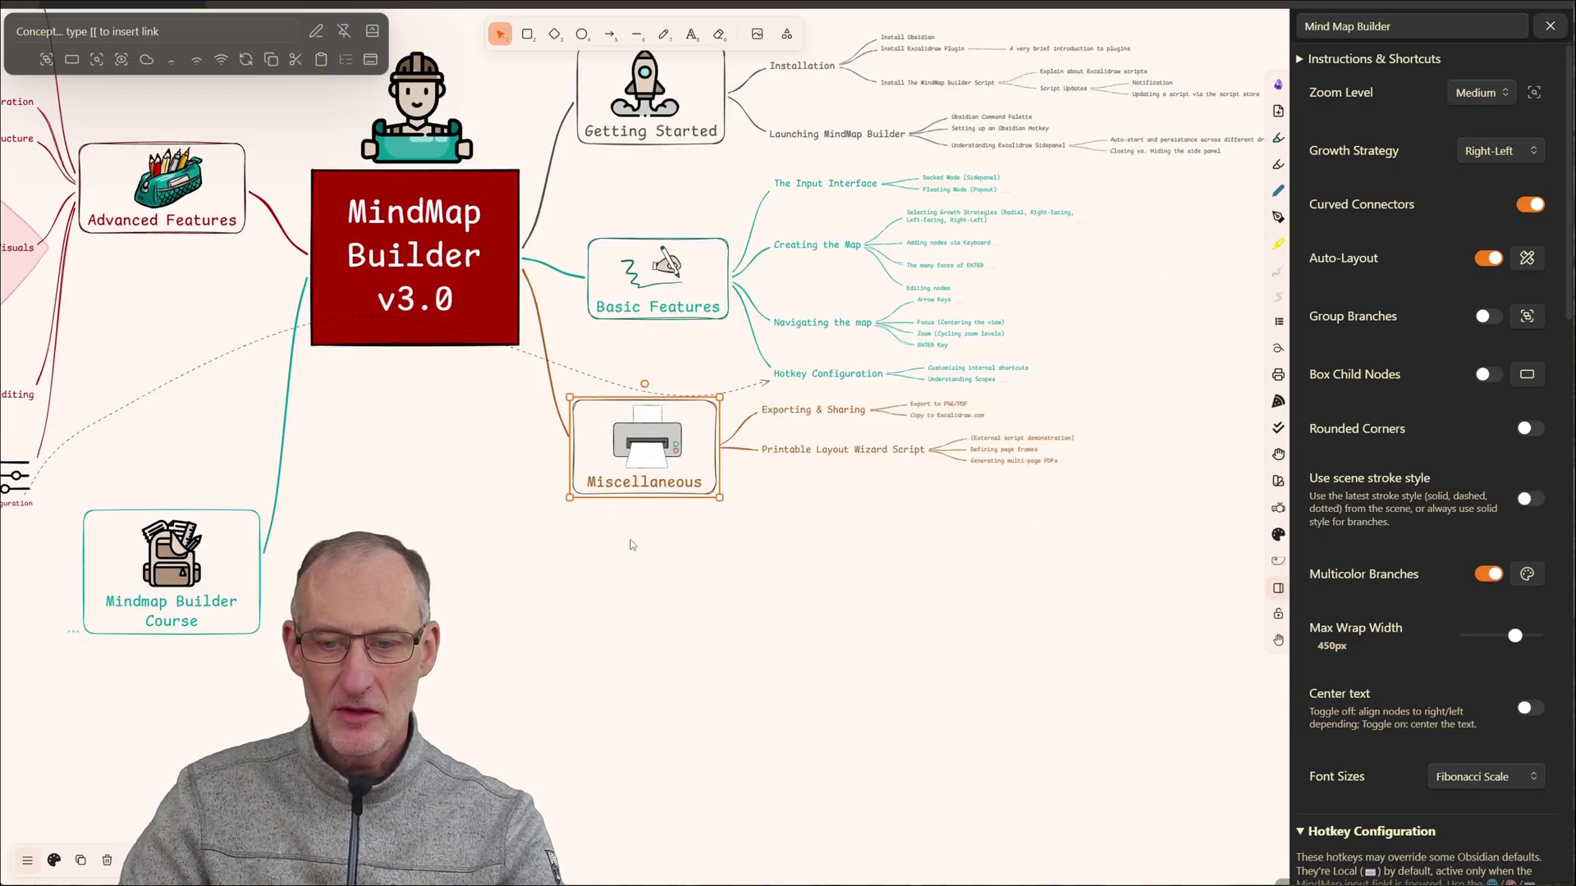
drag(622, 587, 923, 703)
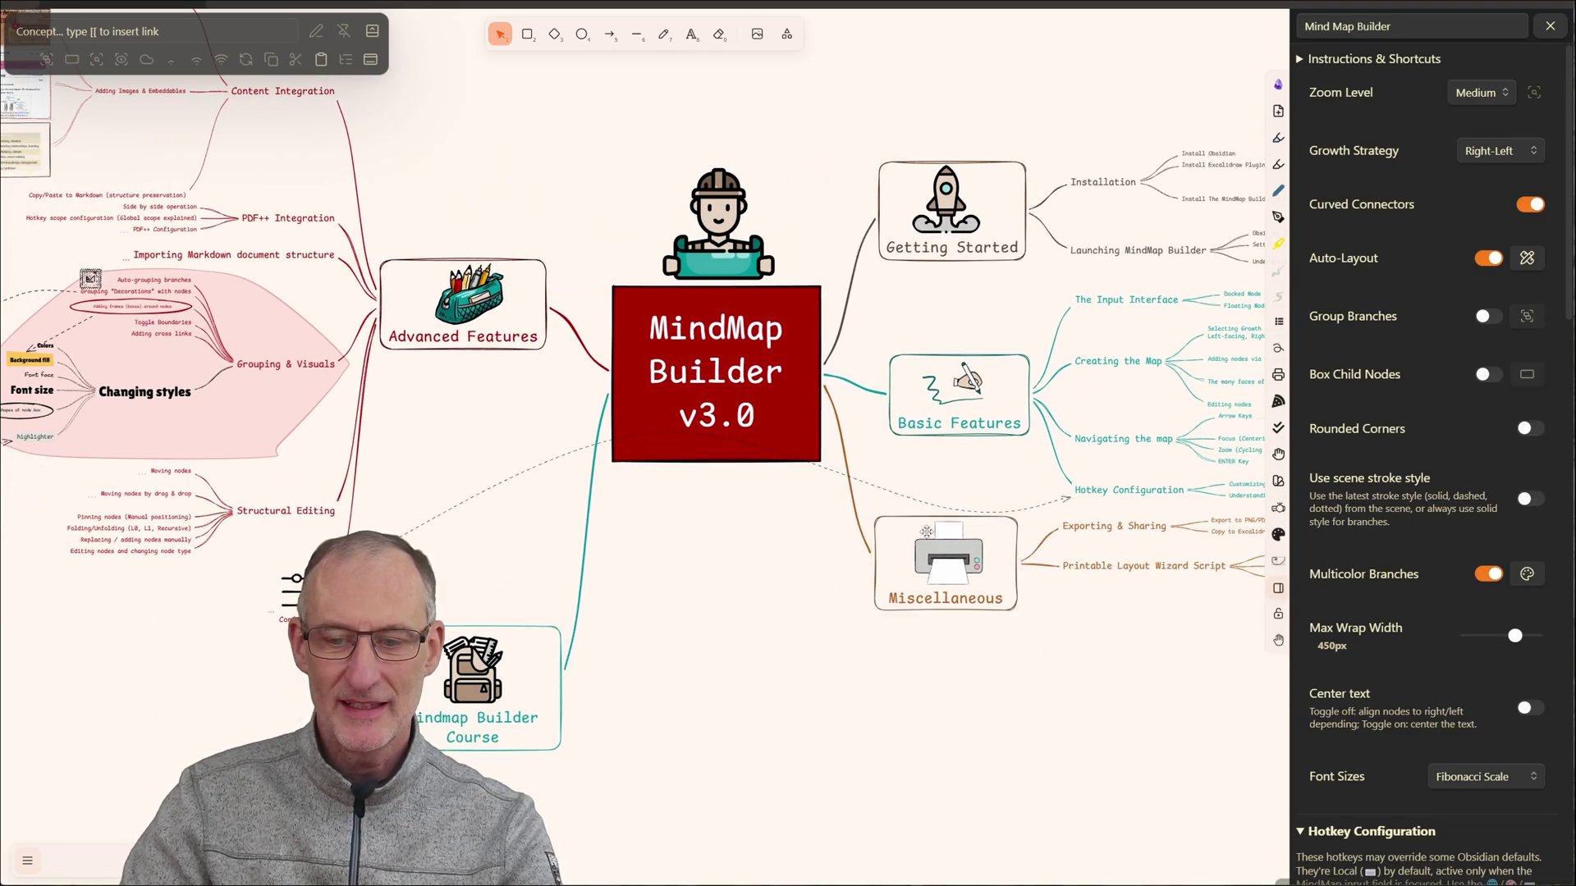
drag(960, 562, 480, 562)
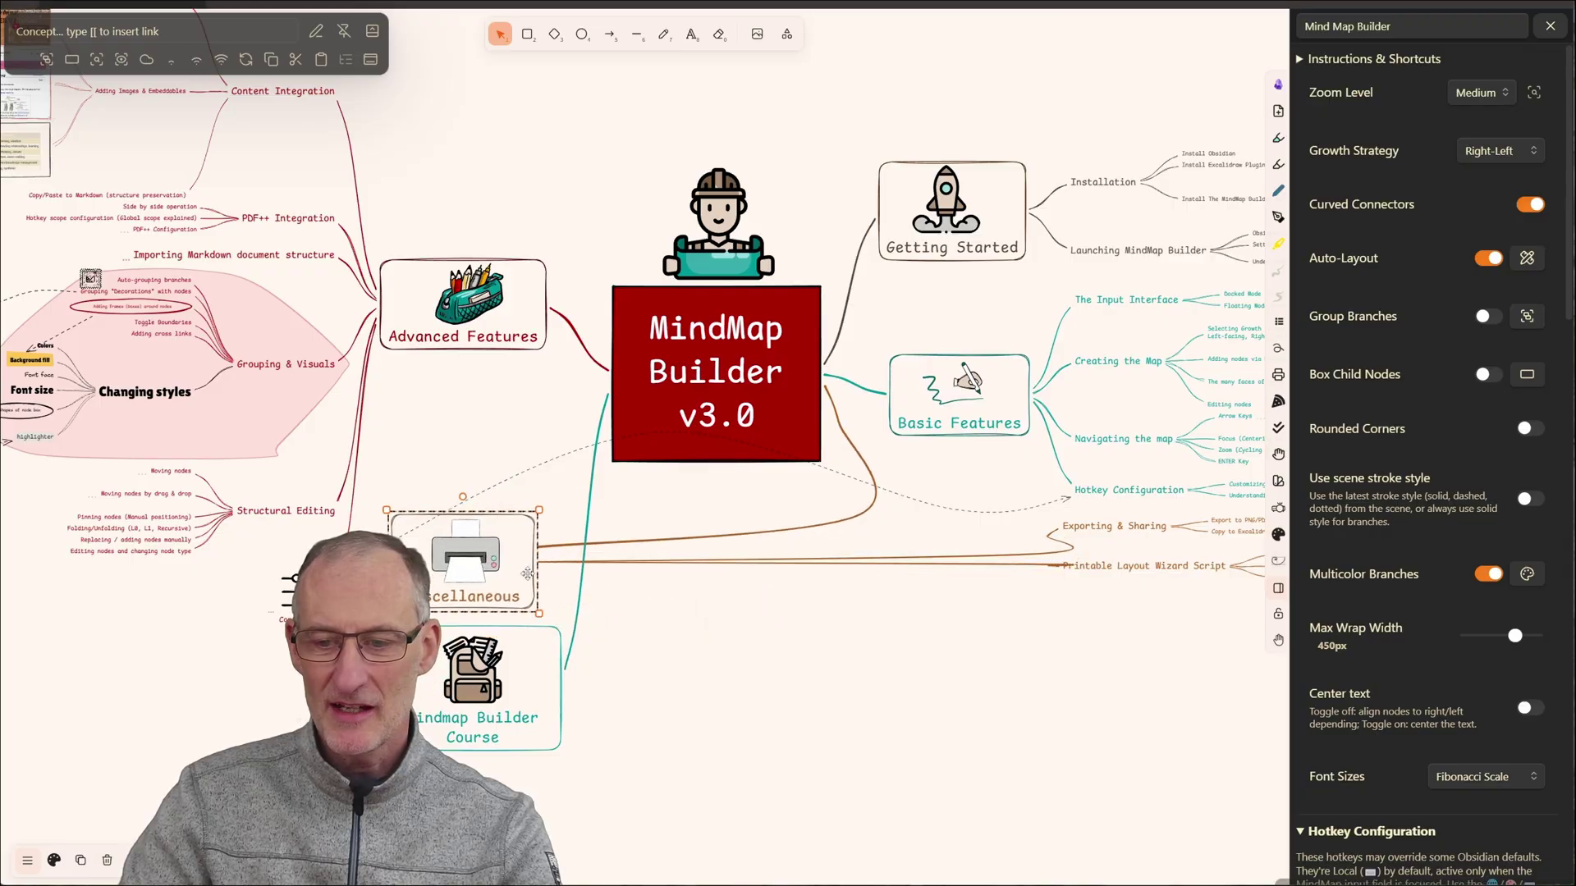
drag(1056, 638, 581, 641)
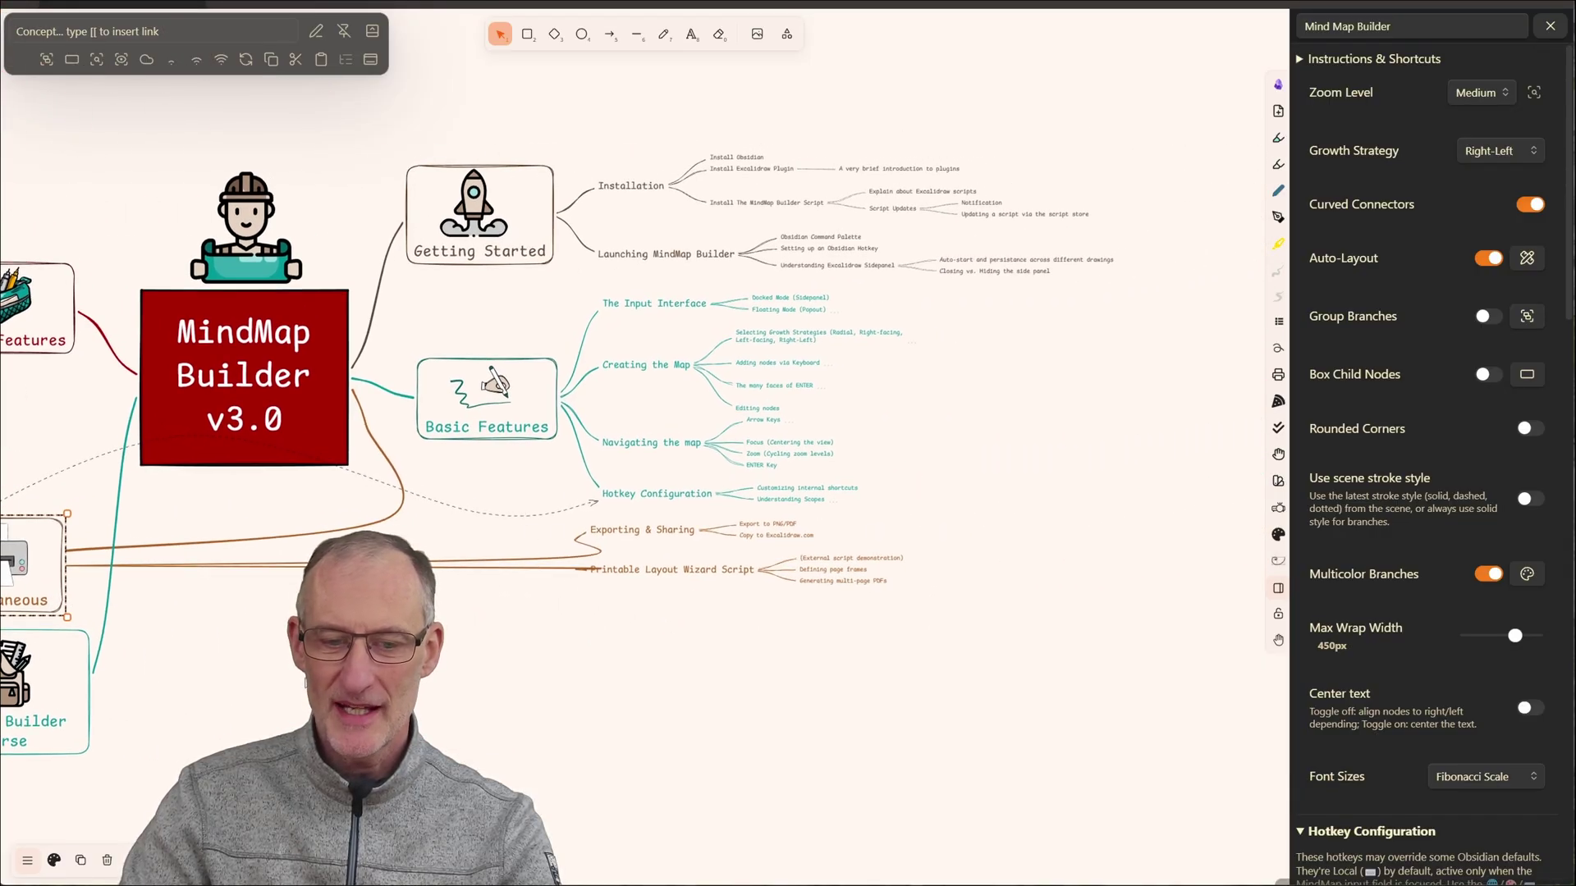
drag(306, 676, 607, 702)
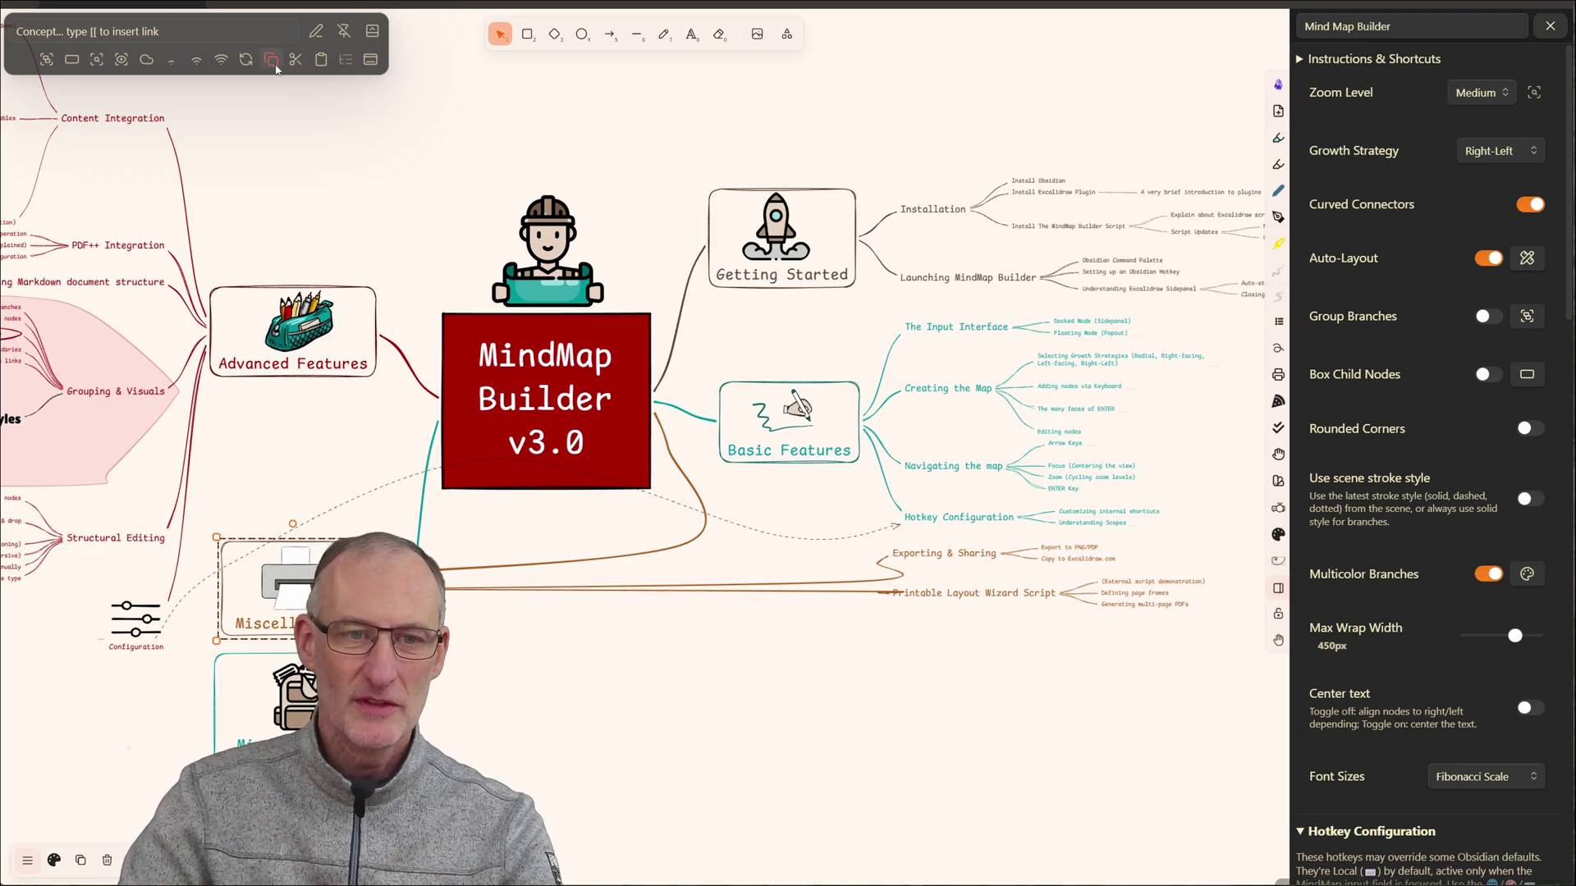
click(246, 59)
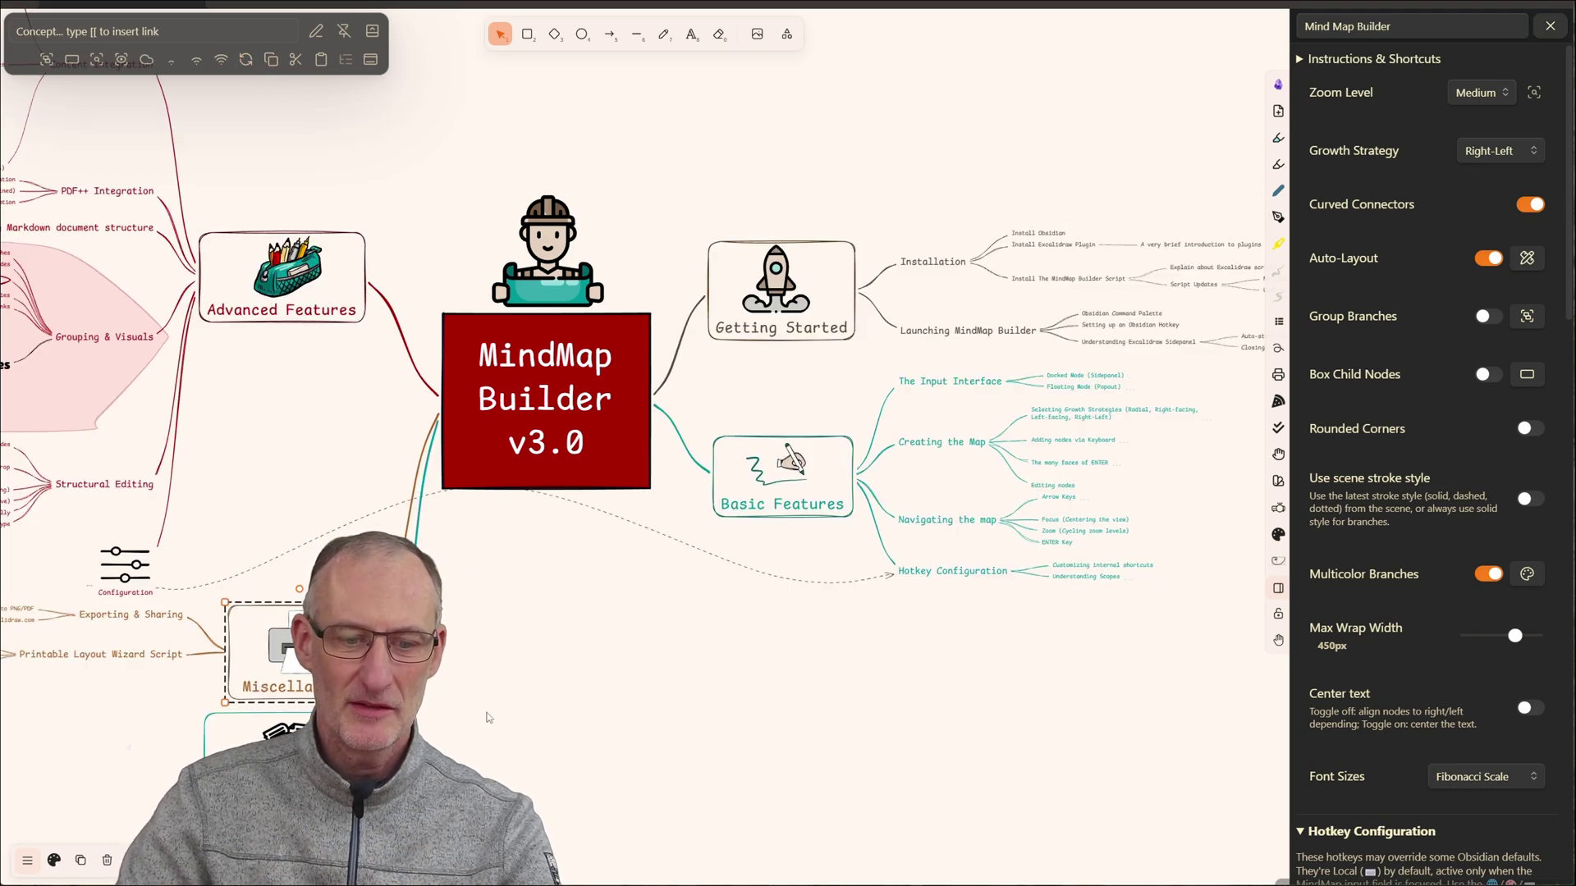
drag(489, 718, 990, 562)
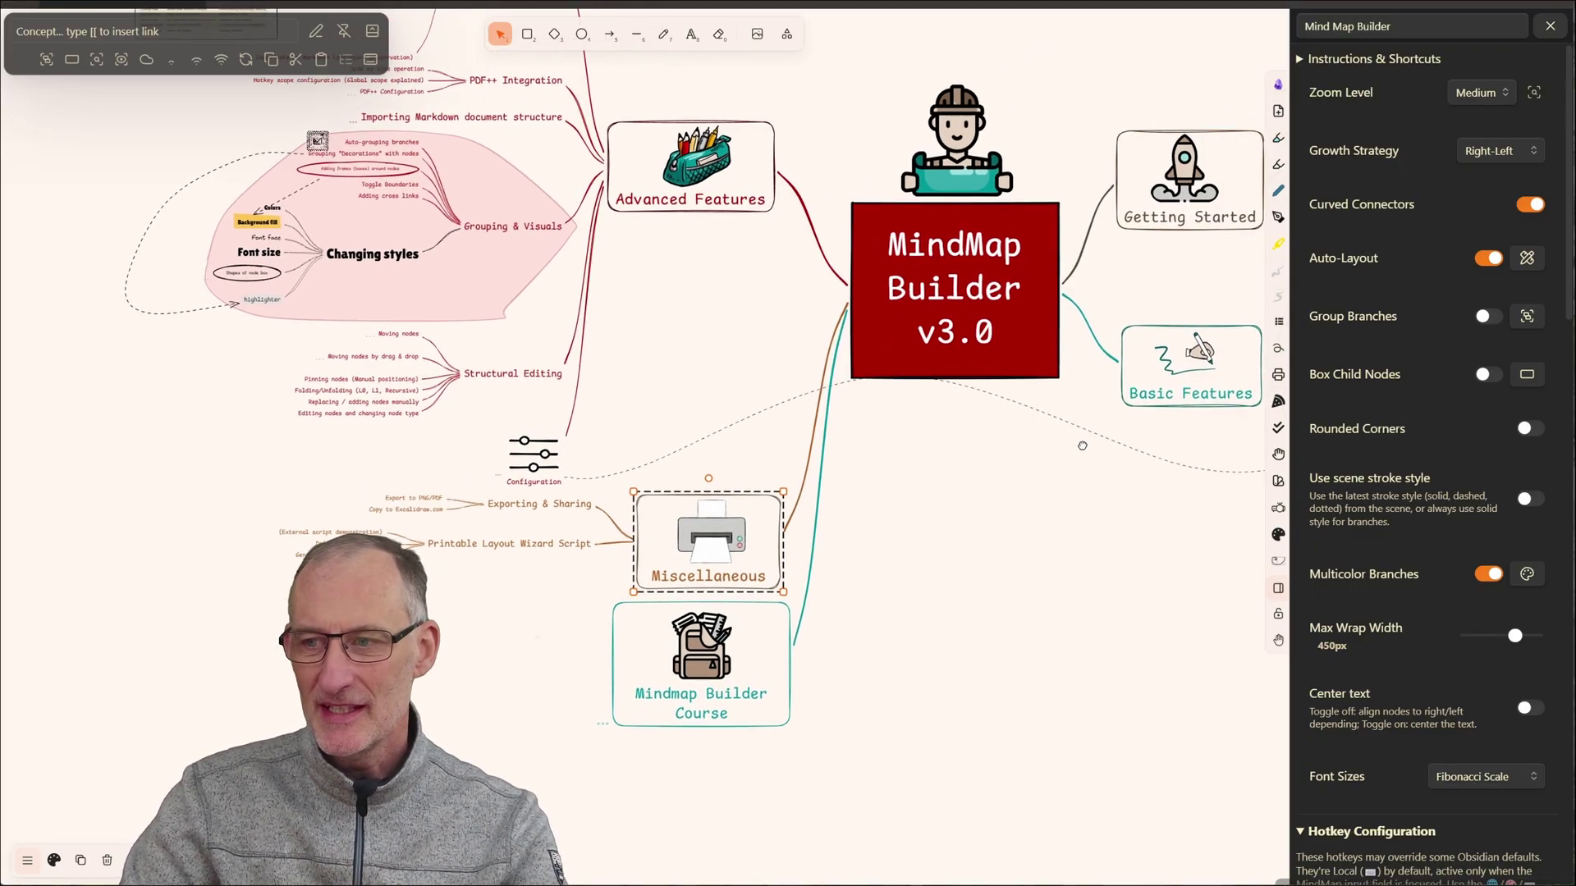
- Review the available growth strategies without changing the setting, and fold the Miscellaneous branch
click(1512, 151)
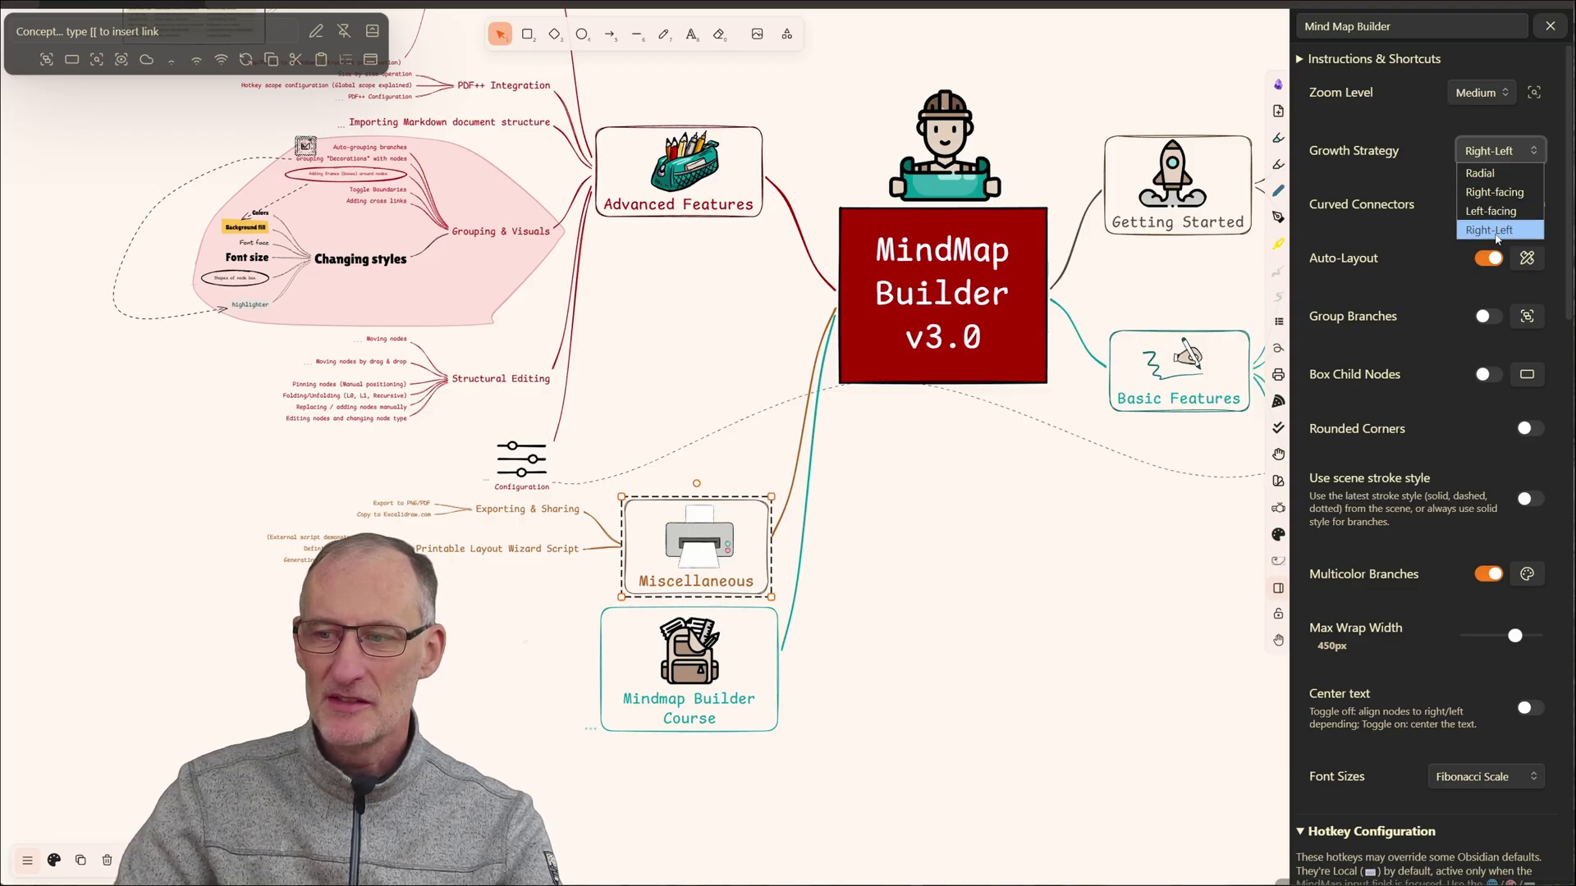
click(1001, 573)
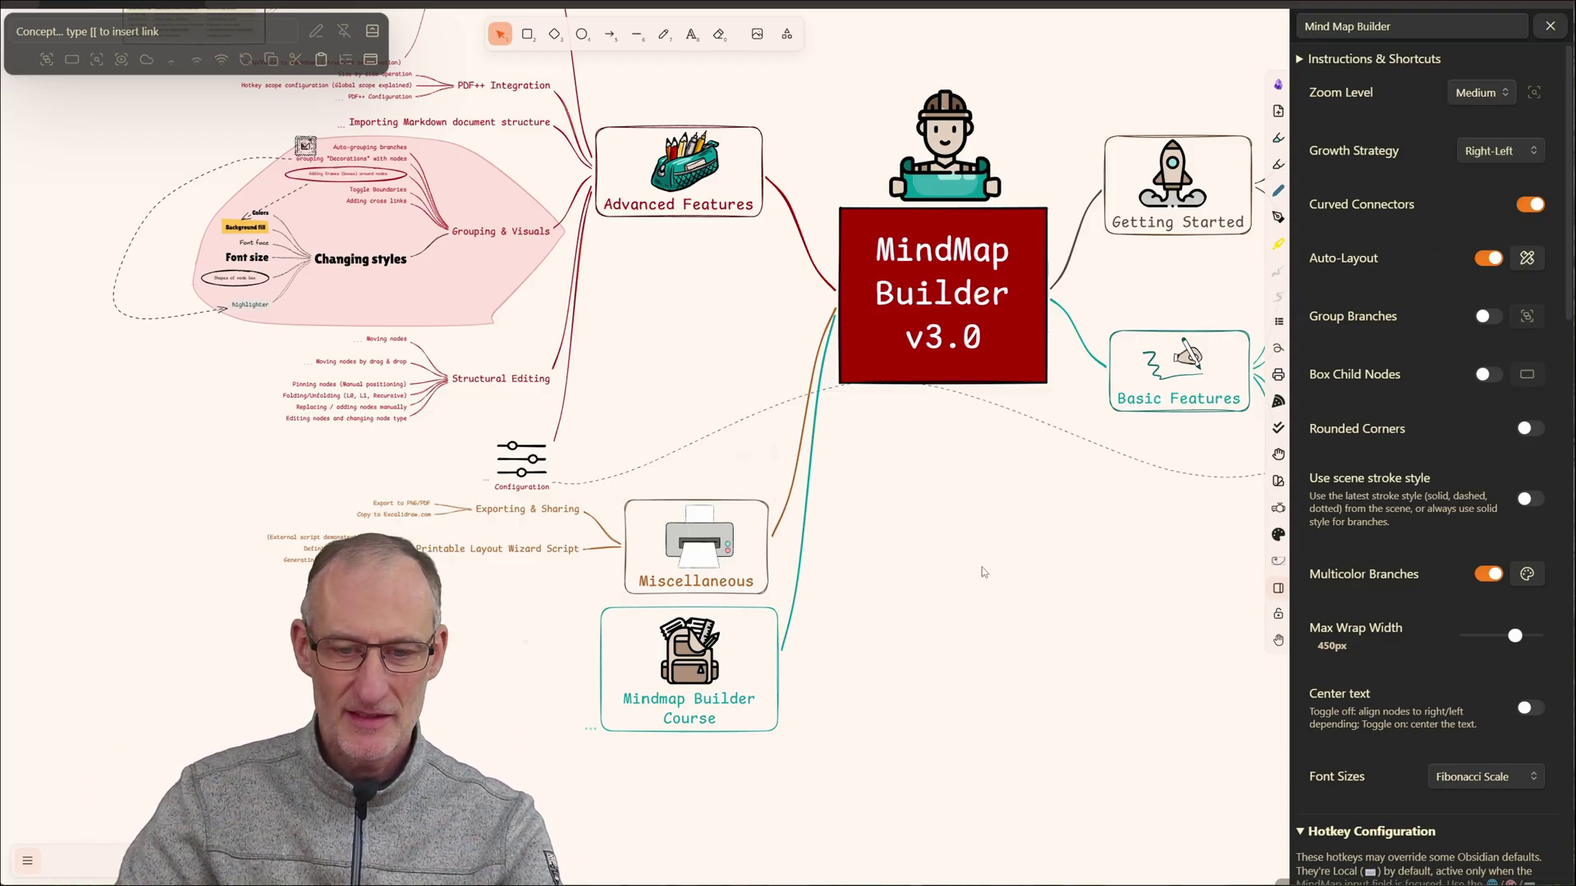
click(699, 561)
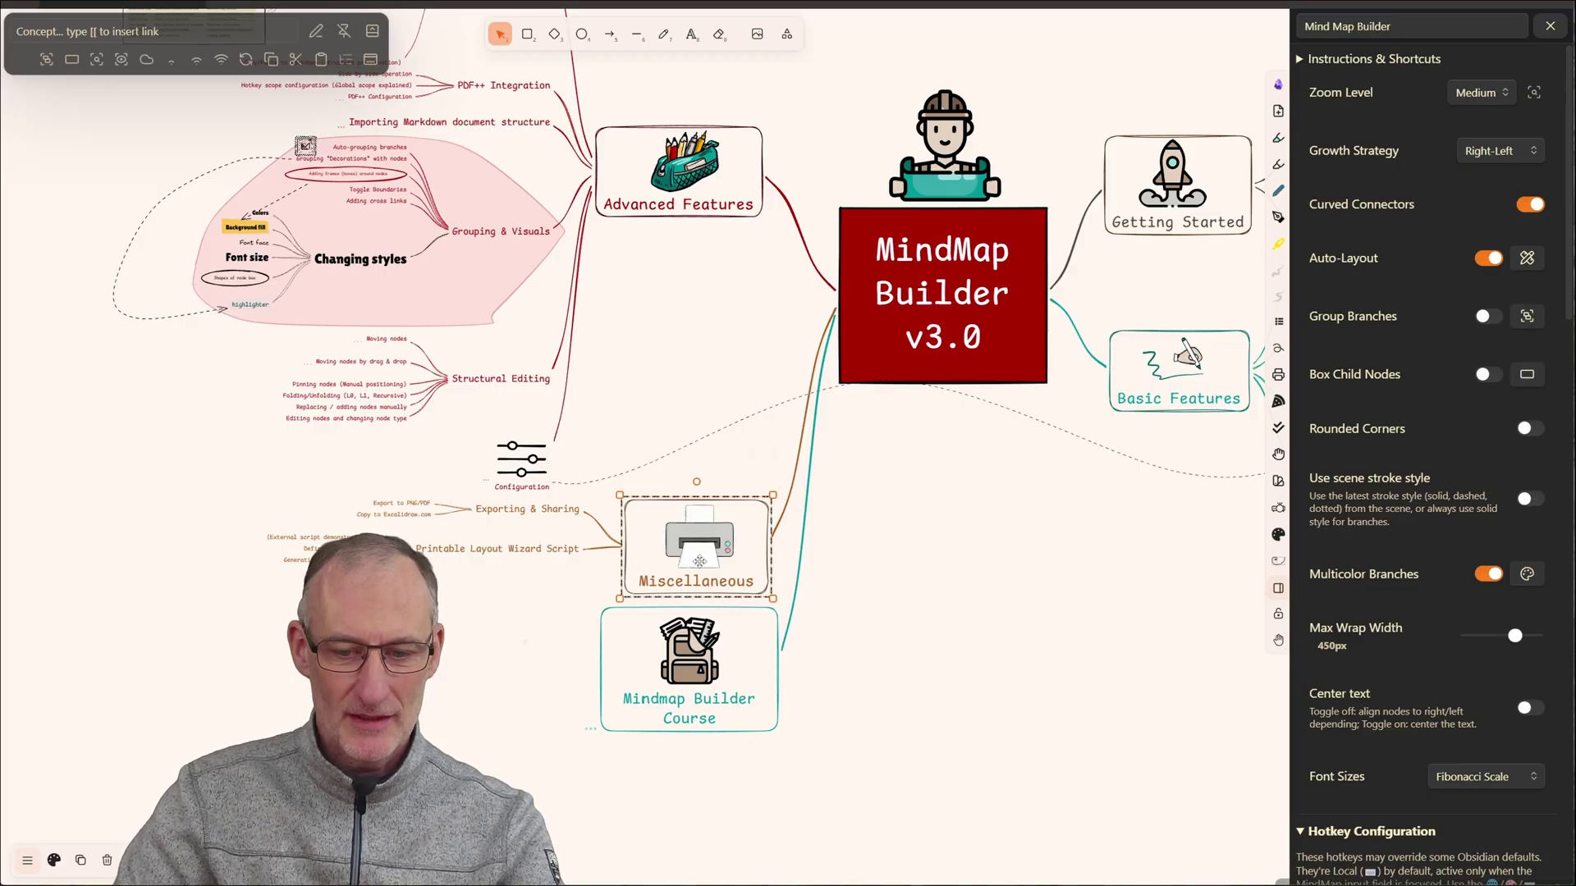
key(alt+1)
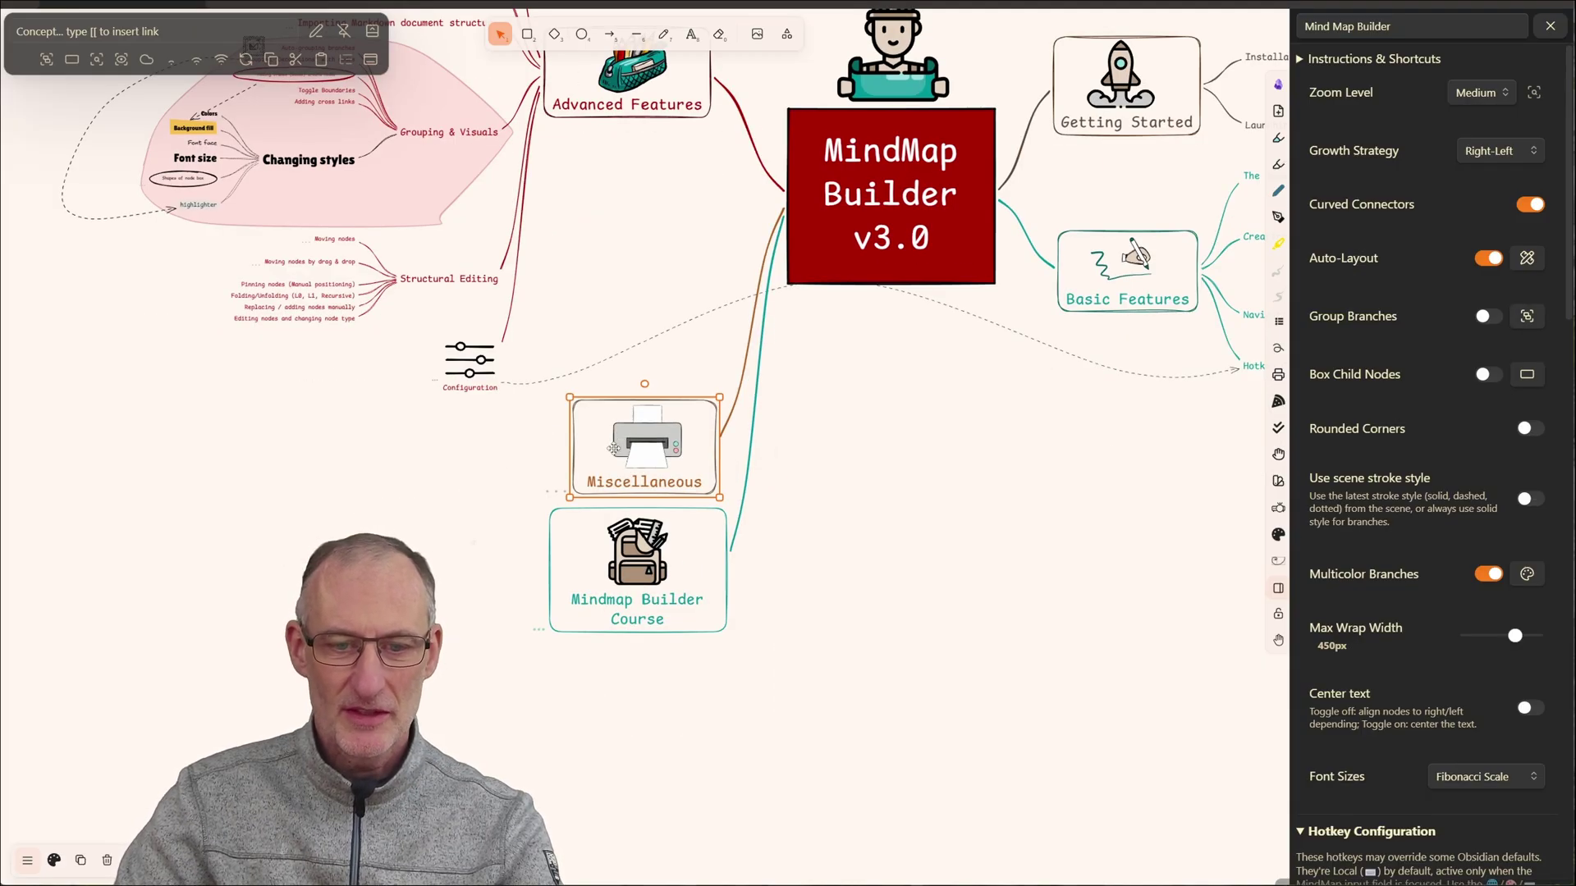
- Go to the Structural Editing branch and select its nodes on replacing / adding nodes manually and changing node type
scroll(610, 462, up, 3)
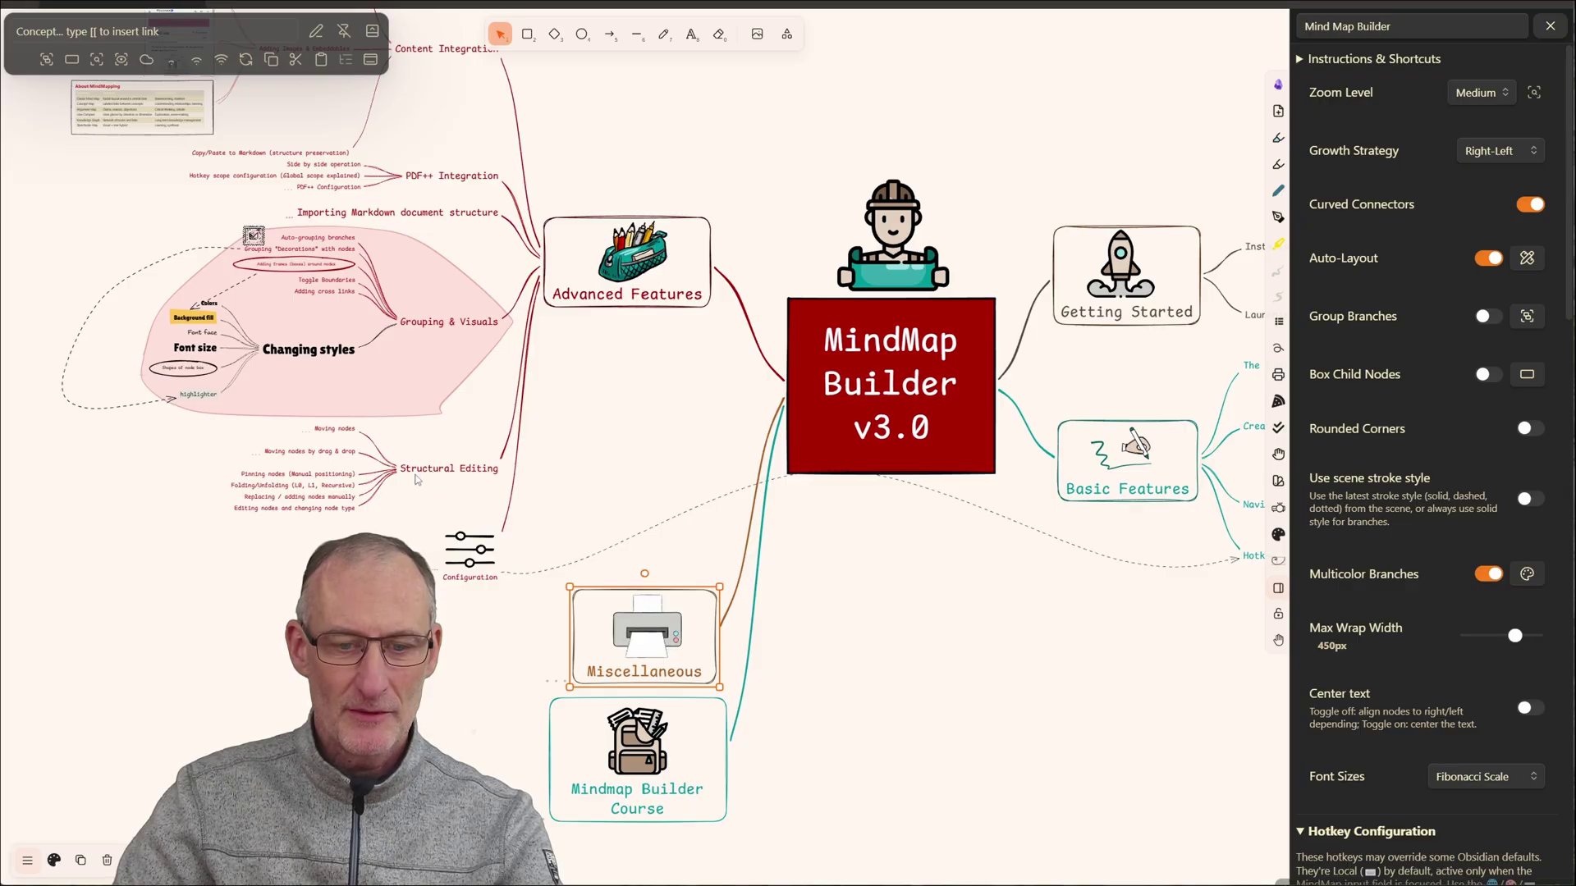
scroll(417, 476, up, 6)
drag(320, 466, 578, 468)
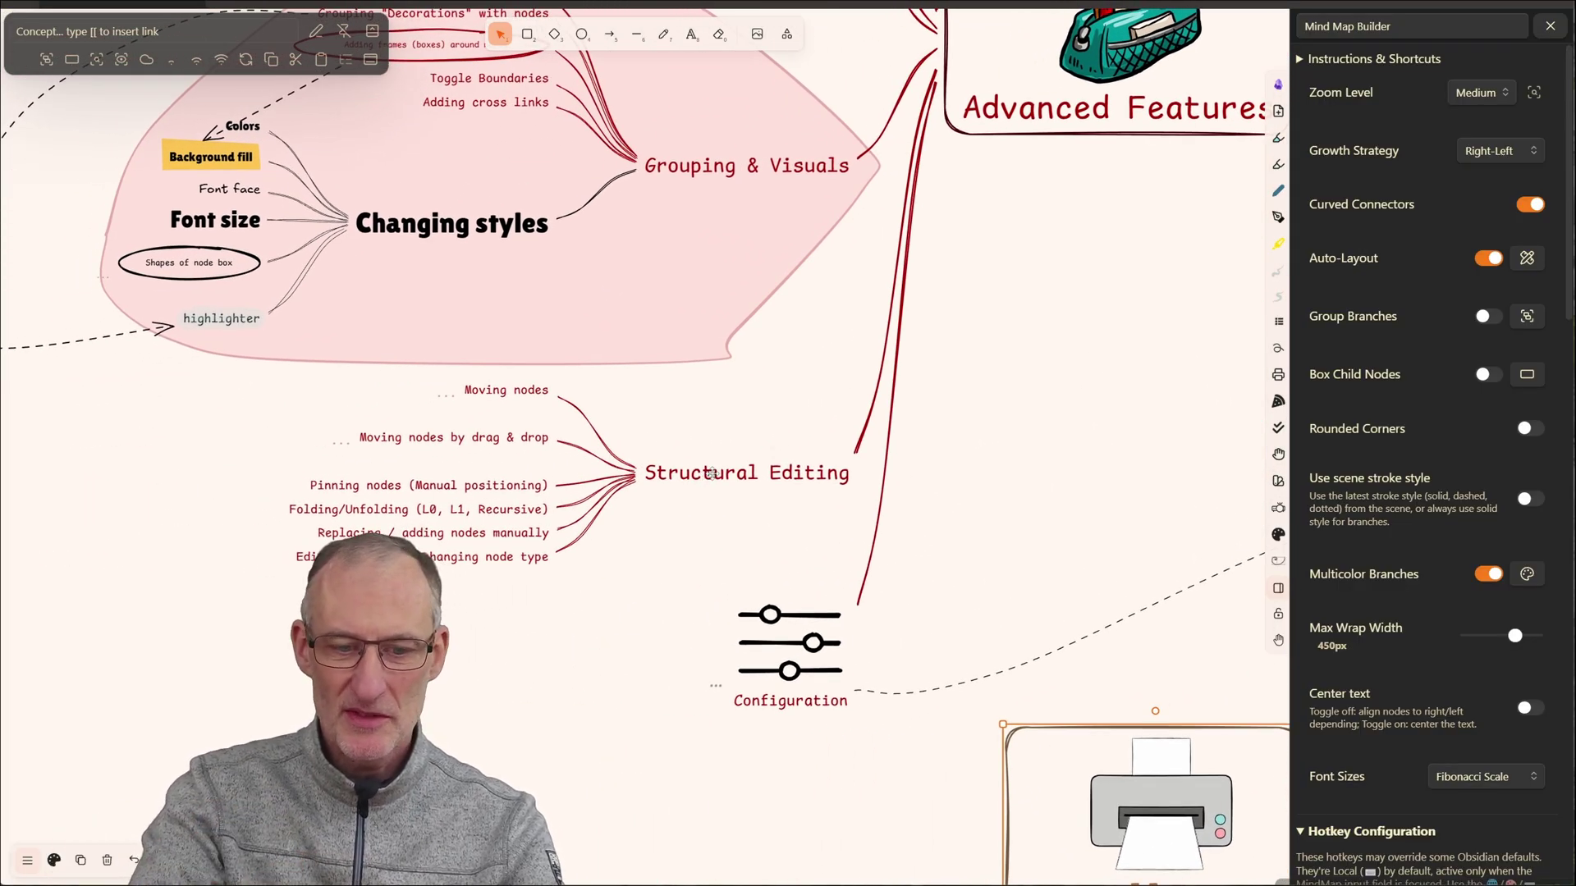
click(505, 534)
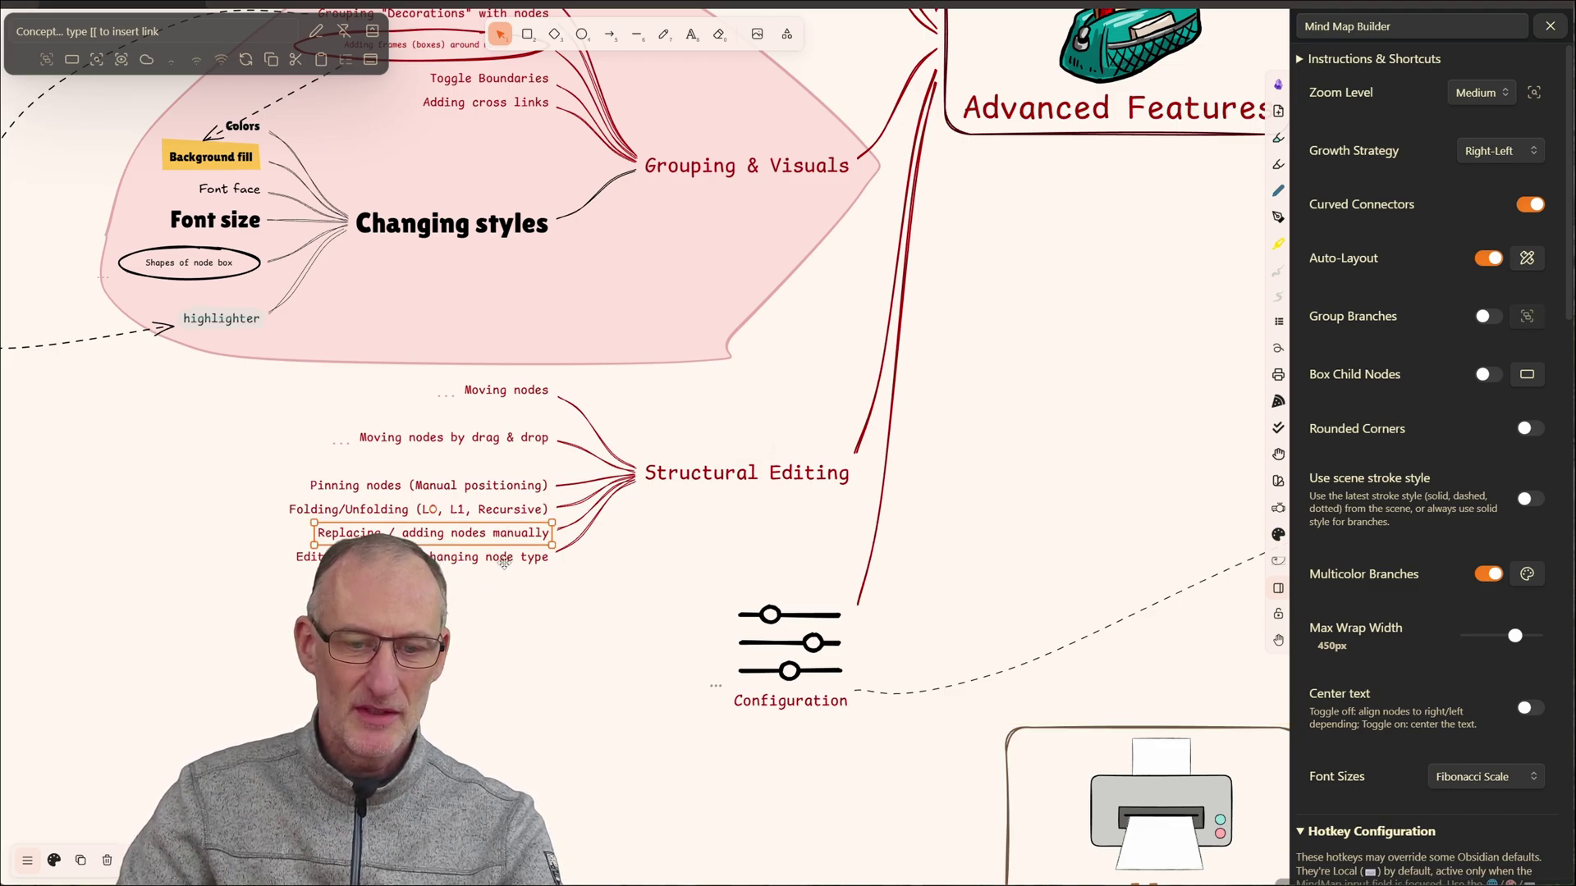
click(462, 558)
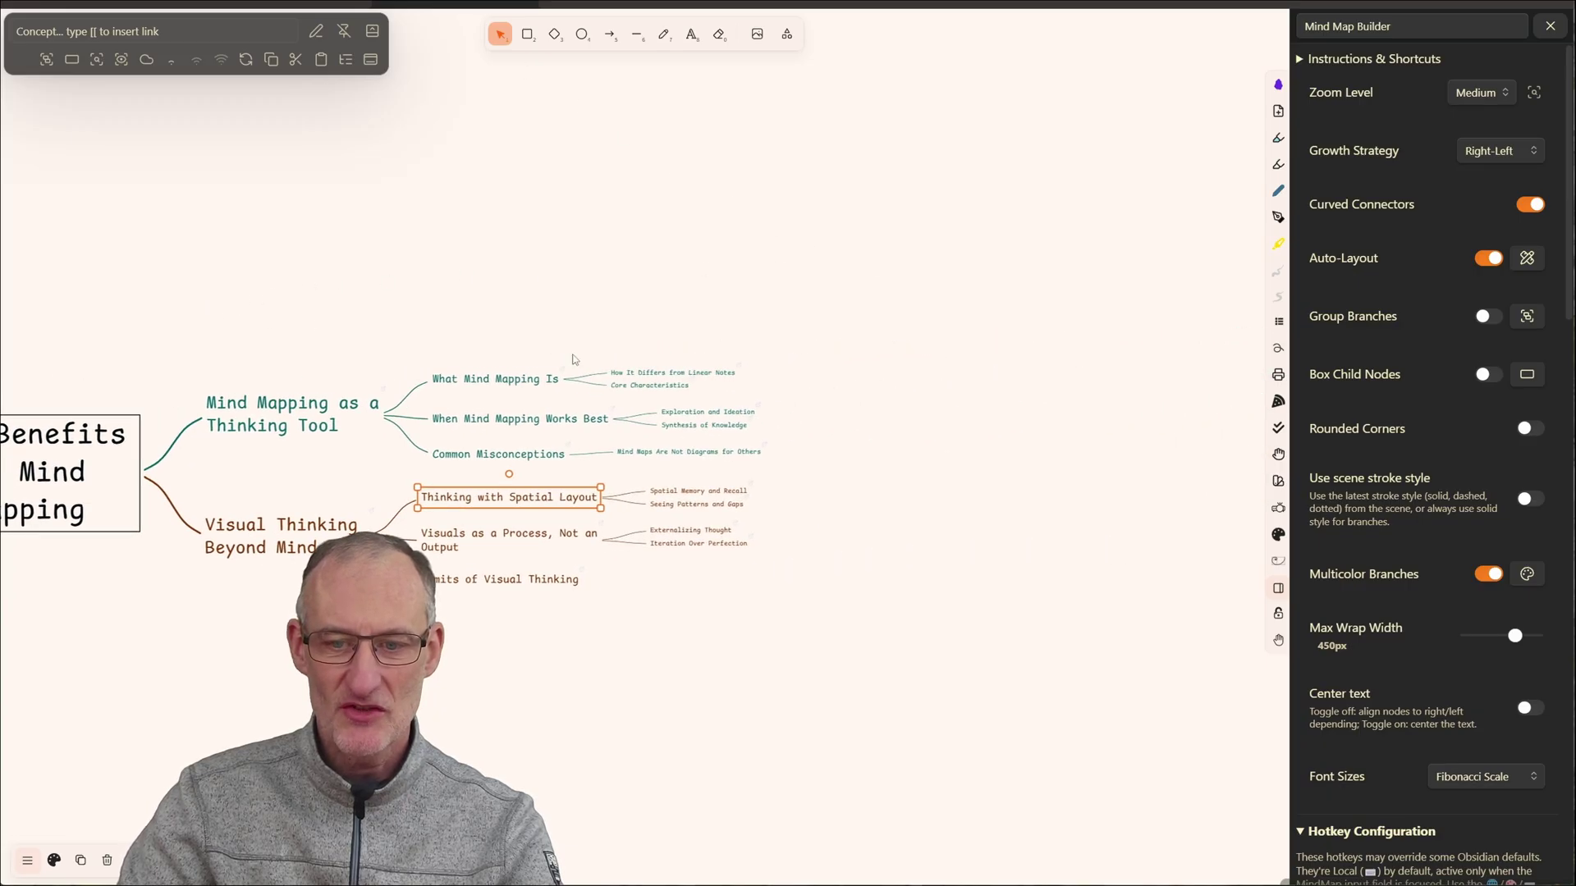
- Turn the How It Differs from Linear Notes node into an embedded note section by prefixing its link with "!"
click(653, 379)
click(316, 31)
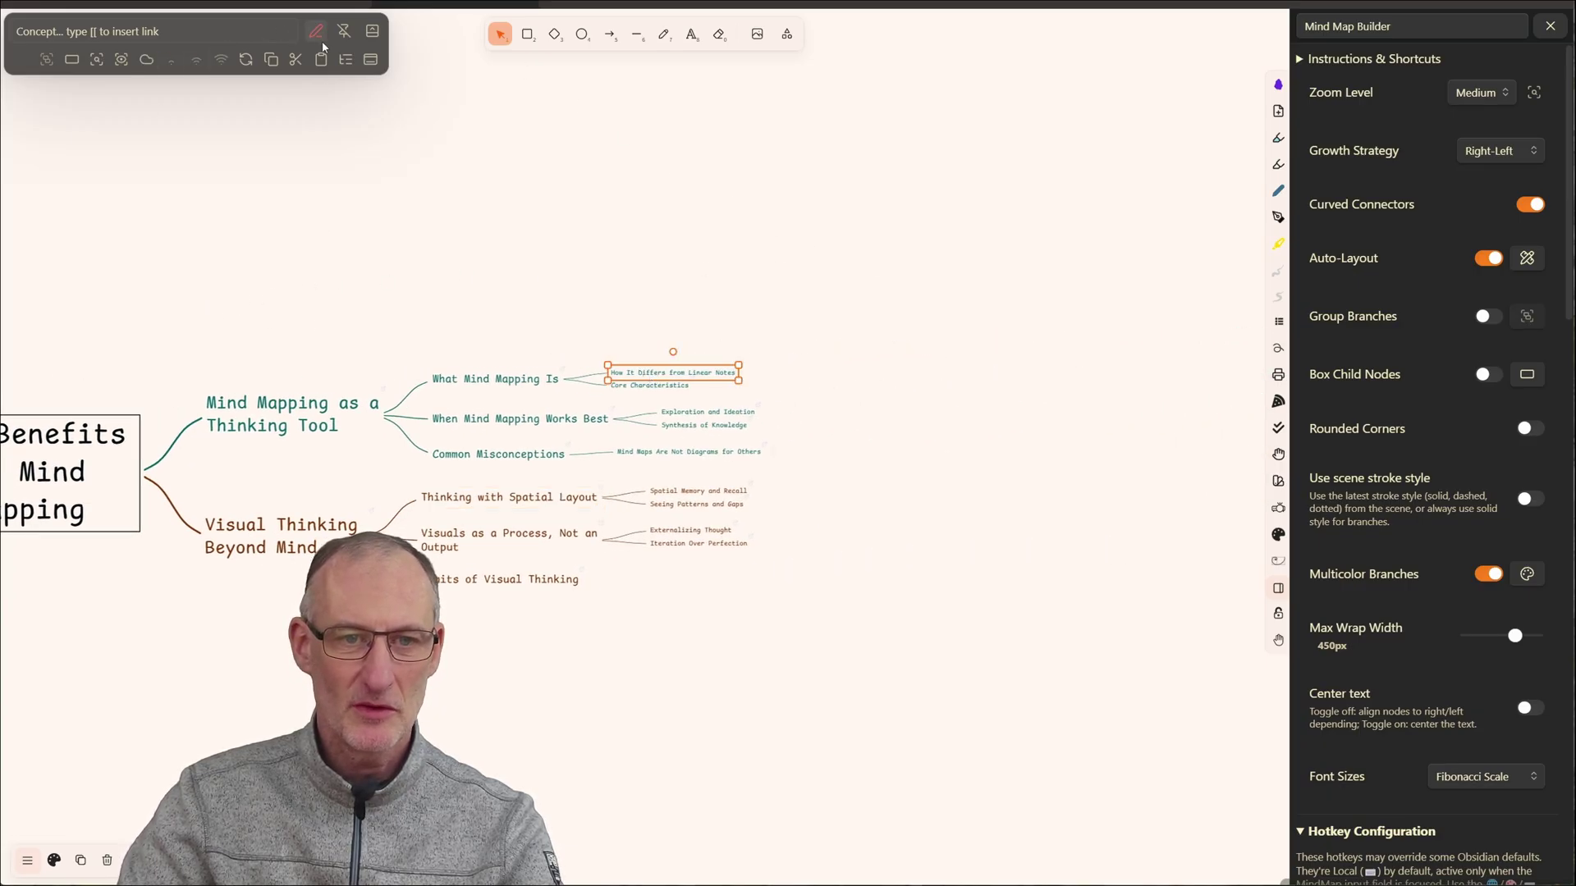
click(199, 34)
key(Home)
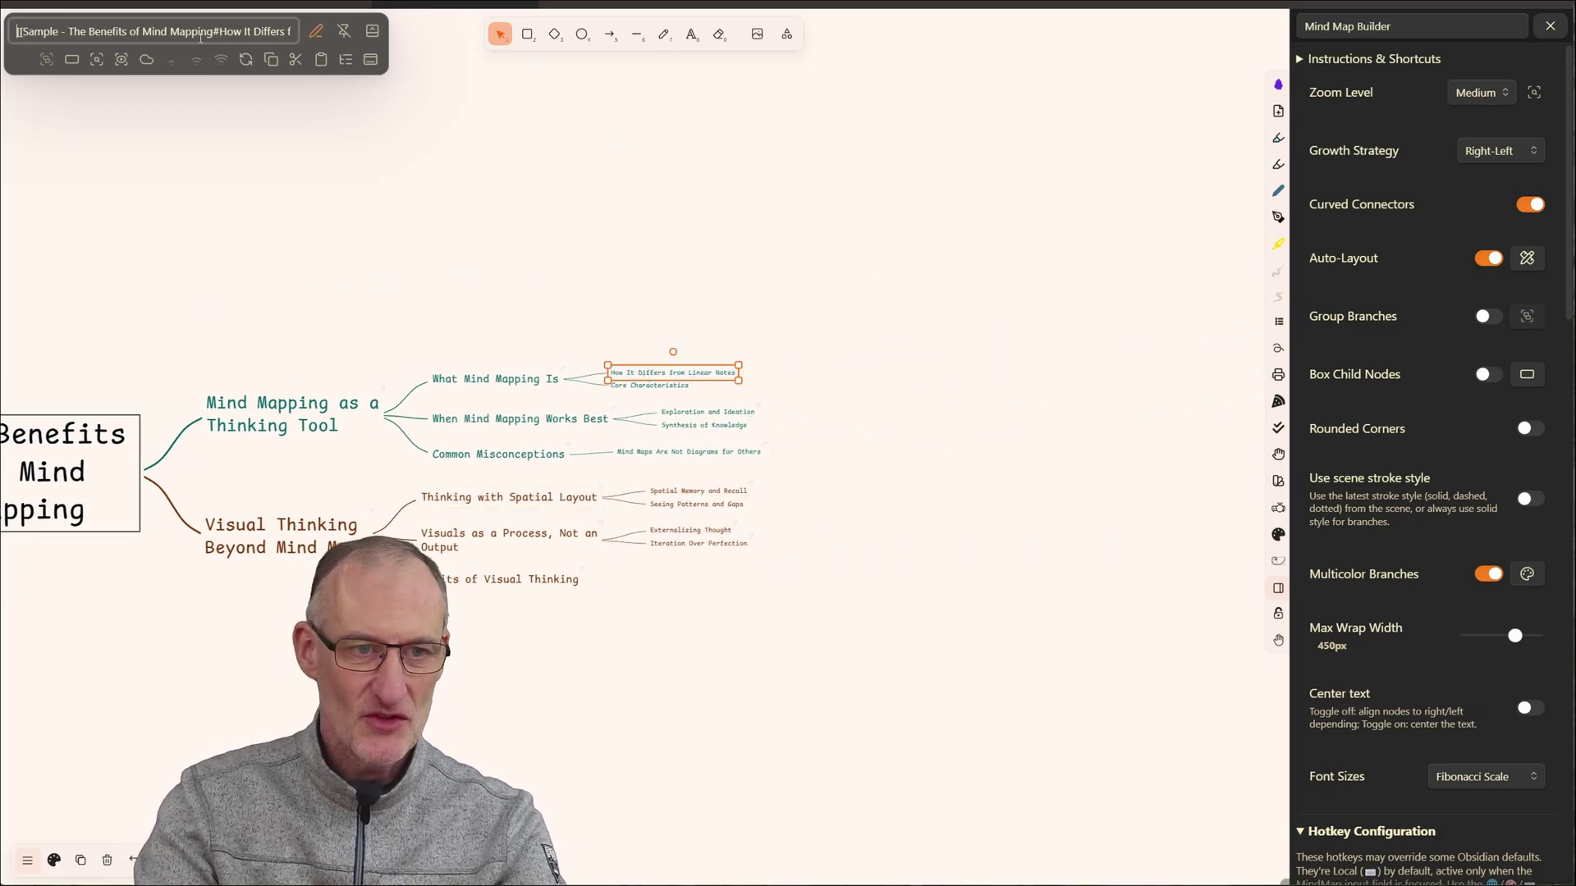
text(!)
key(Escape)
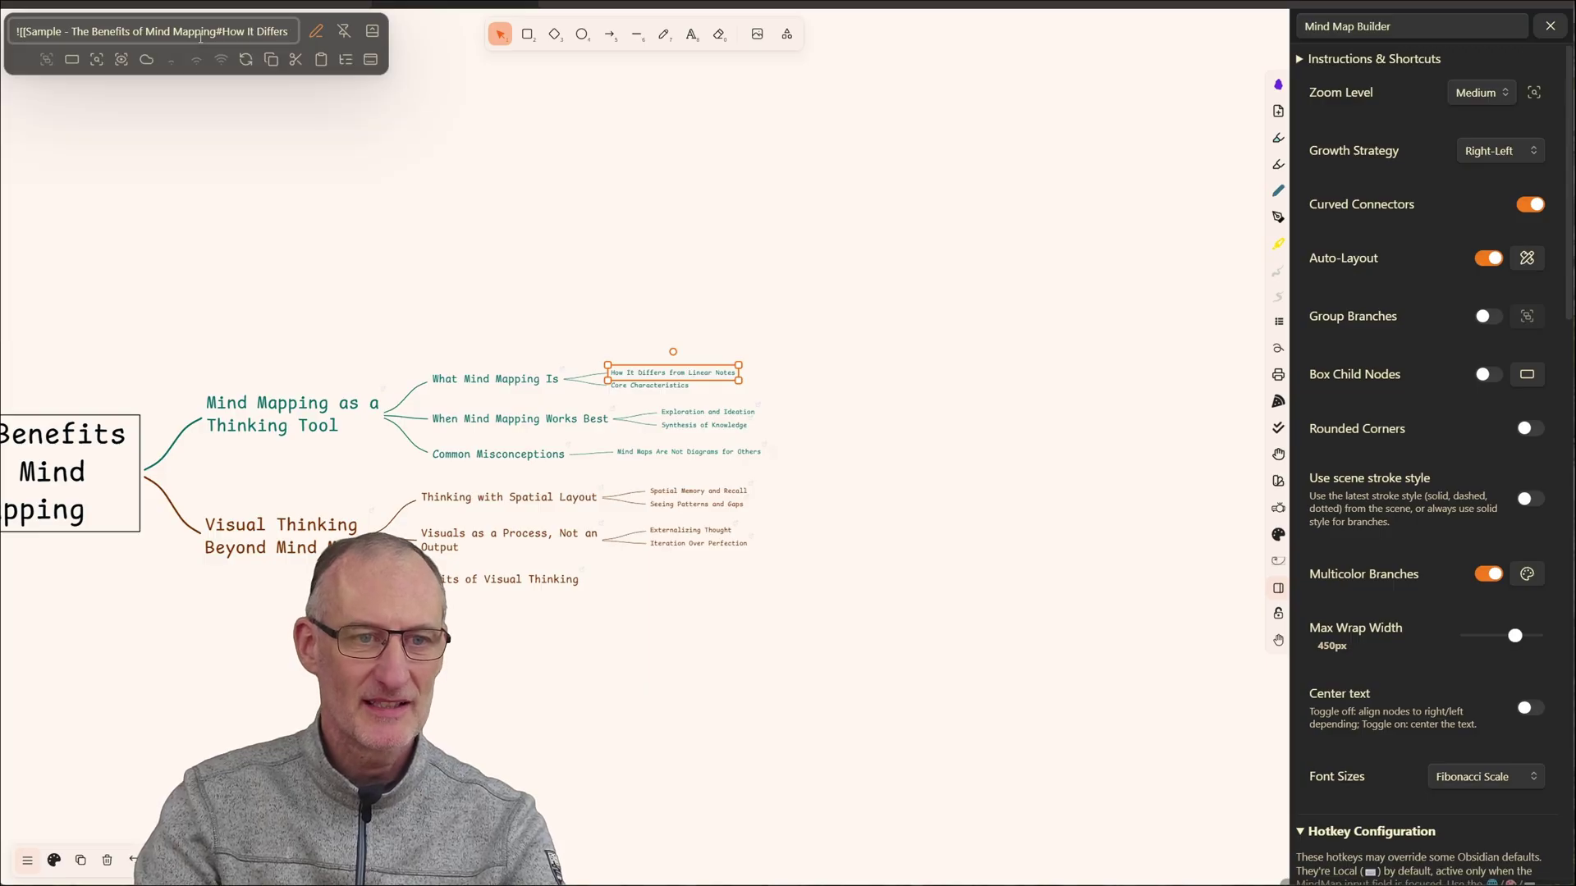
key(Return)
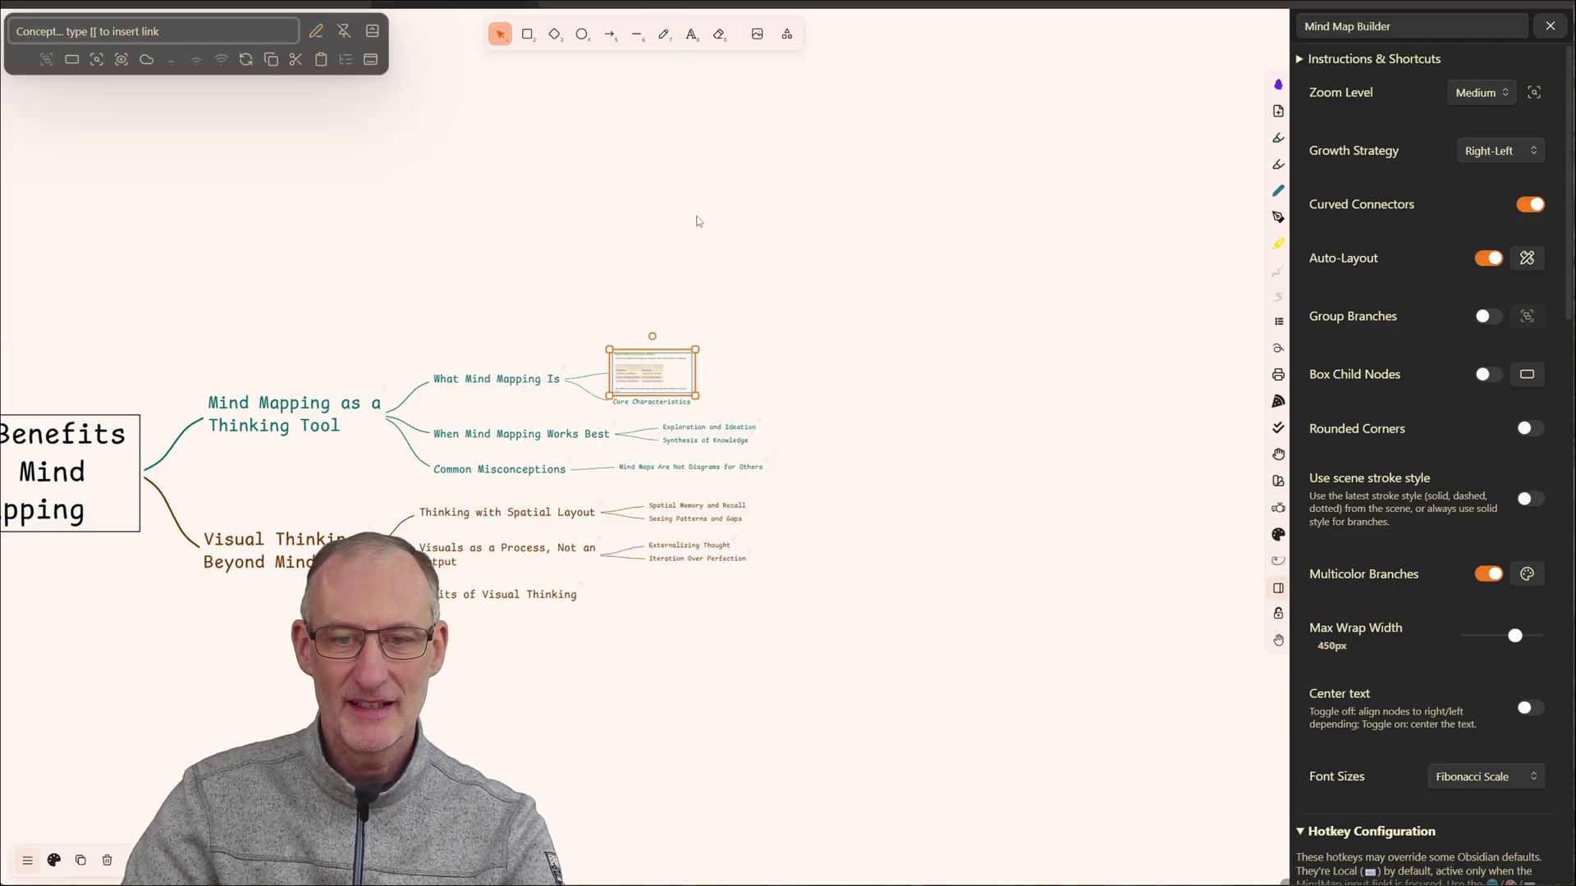
- Unfold the Configuration branch of the MindMap Builder v3.0 map and move to its Visual Settings node
scroll(656, 360, up, 10)
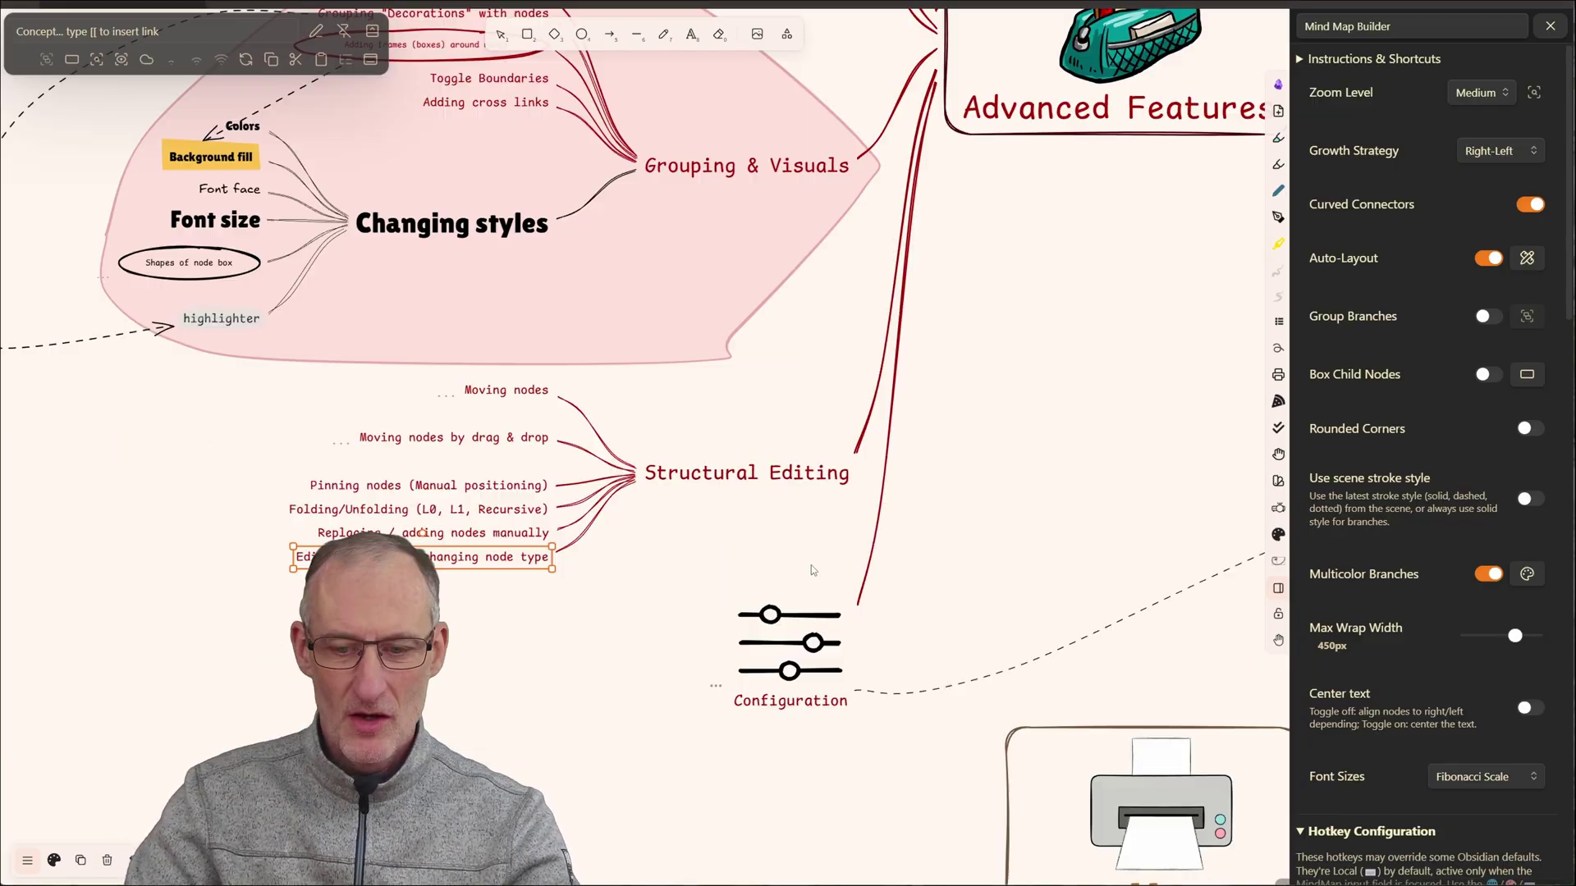
scroll(811, 569, down, 2)
click(801, 539)
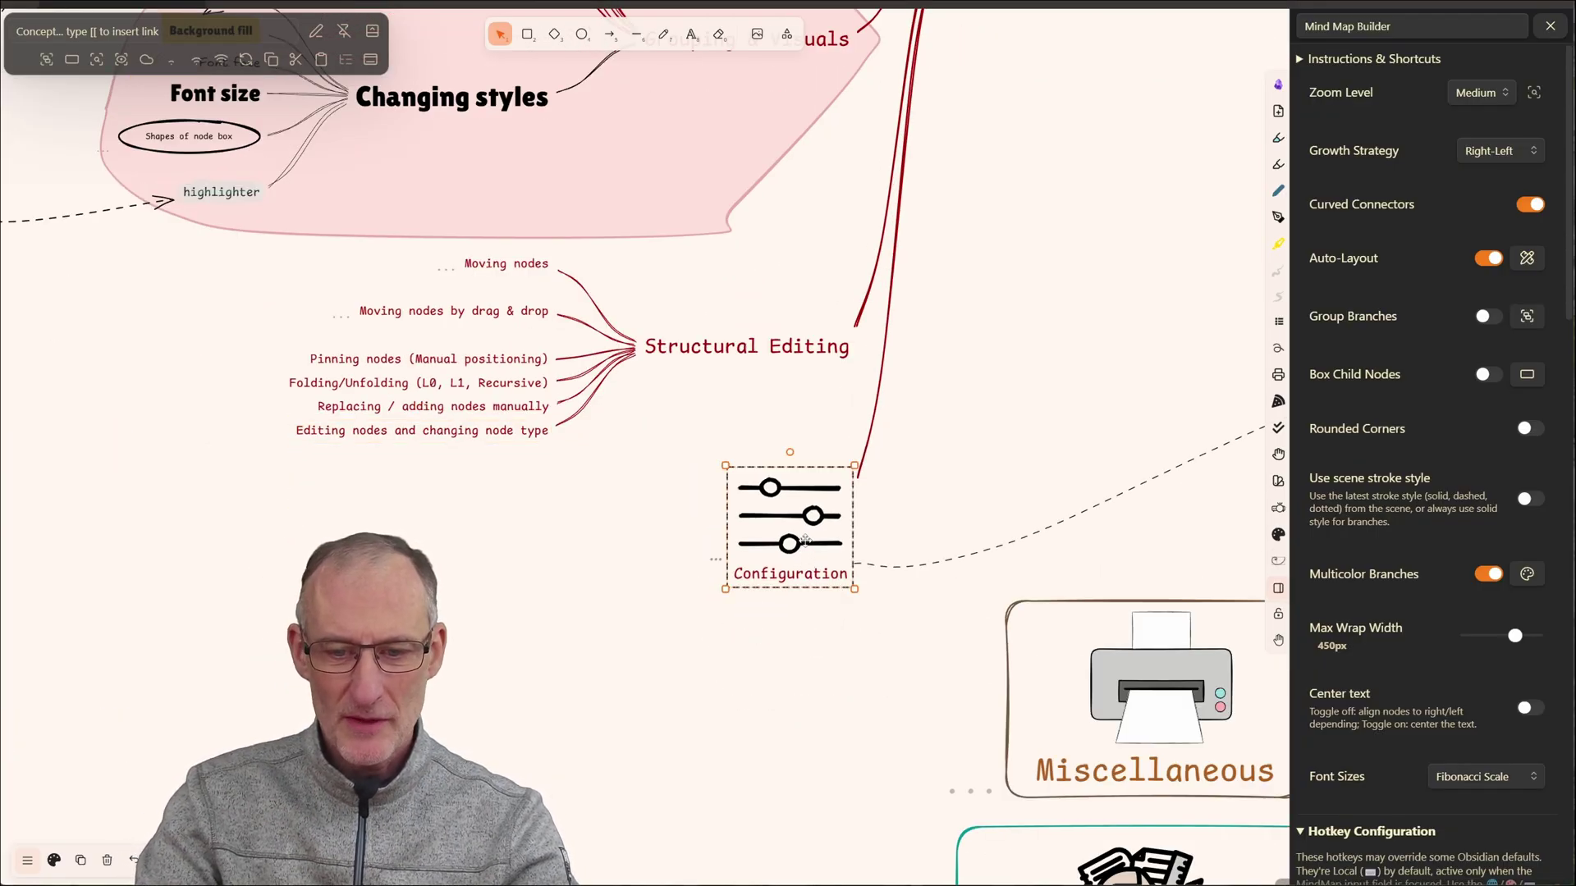
key(alt+Left)
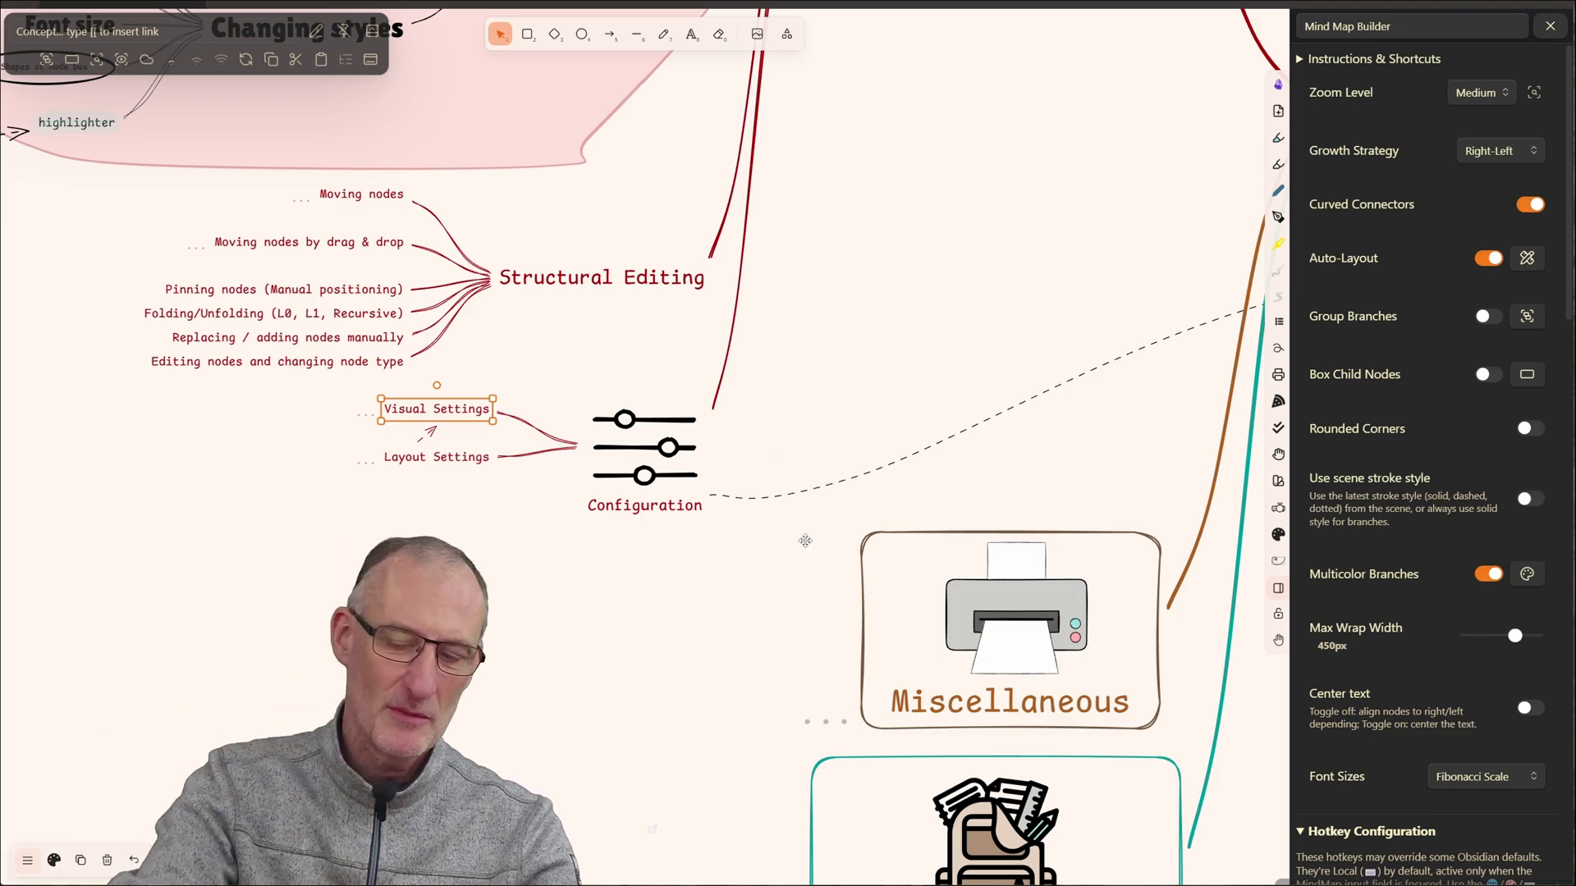
- Unfold the Miscellaneous branch and move to its Exporting & Sharing node
drag(834, 476, 605, 238)
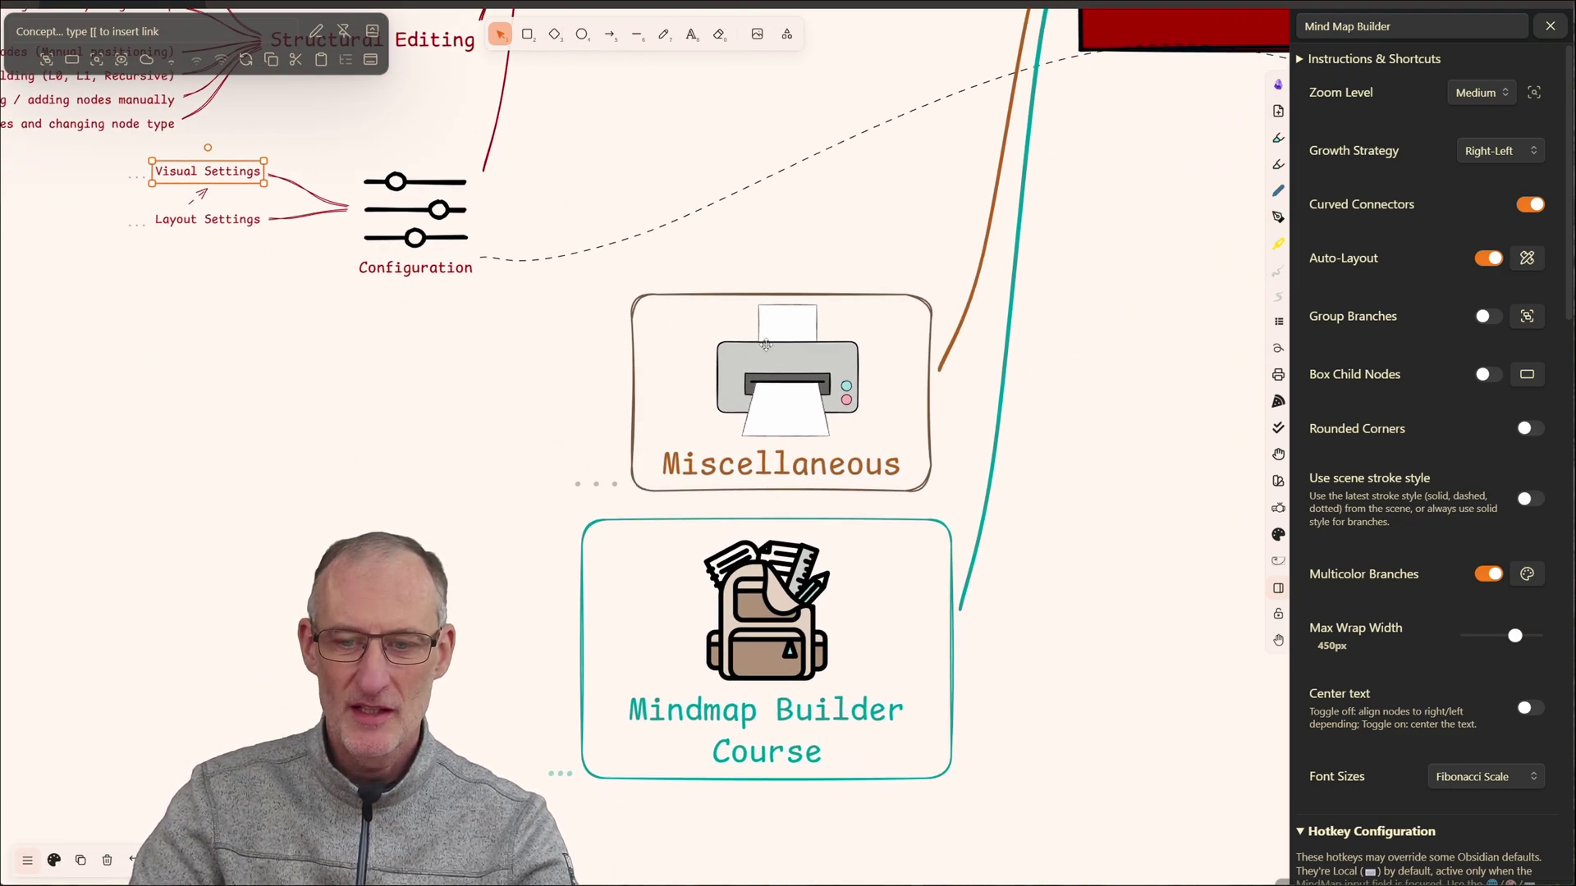
click(767, 344)
key(alt+Left)
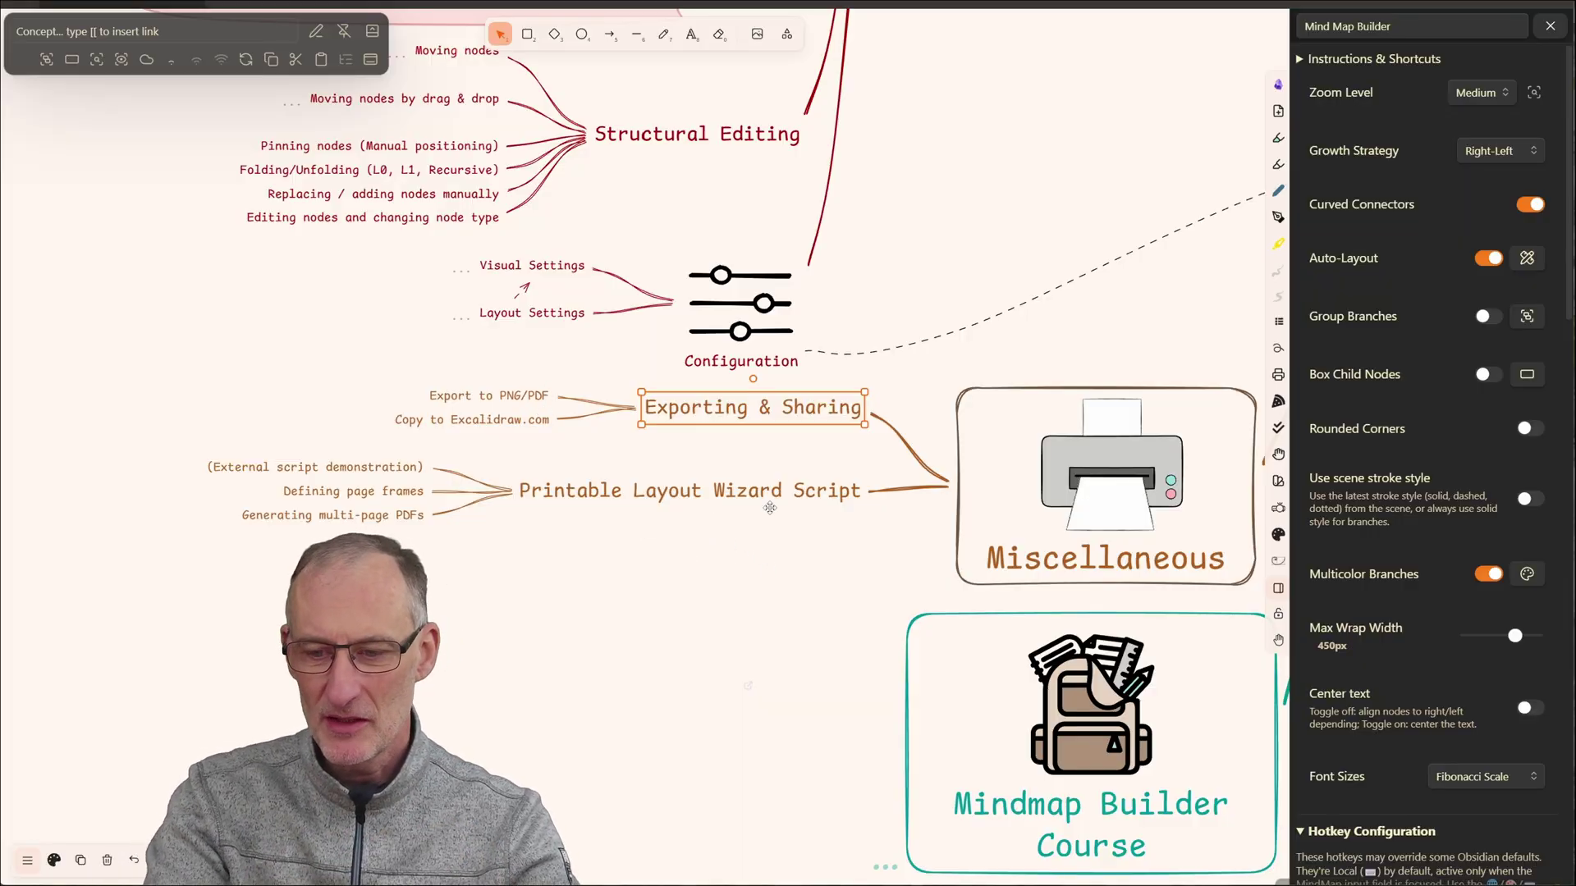
- Unfold all branches from the central MindMap Builder v3.0 node and view the whole map
scroll(770, 505, down, 3)
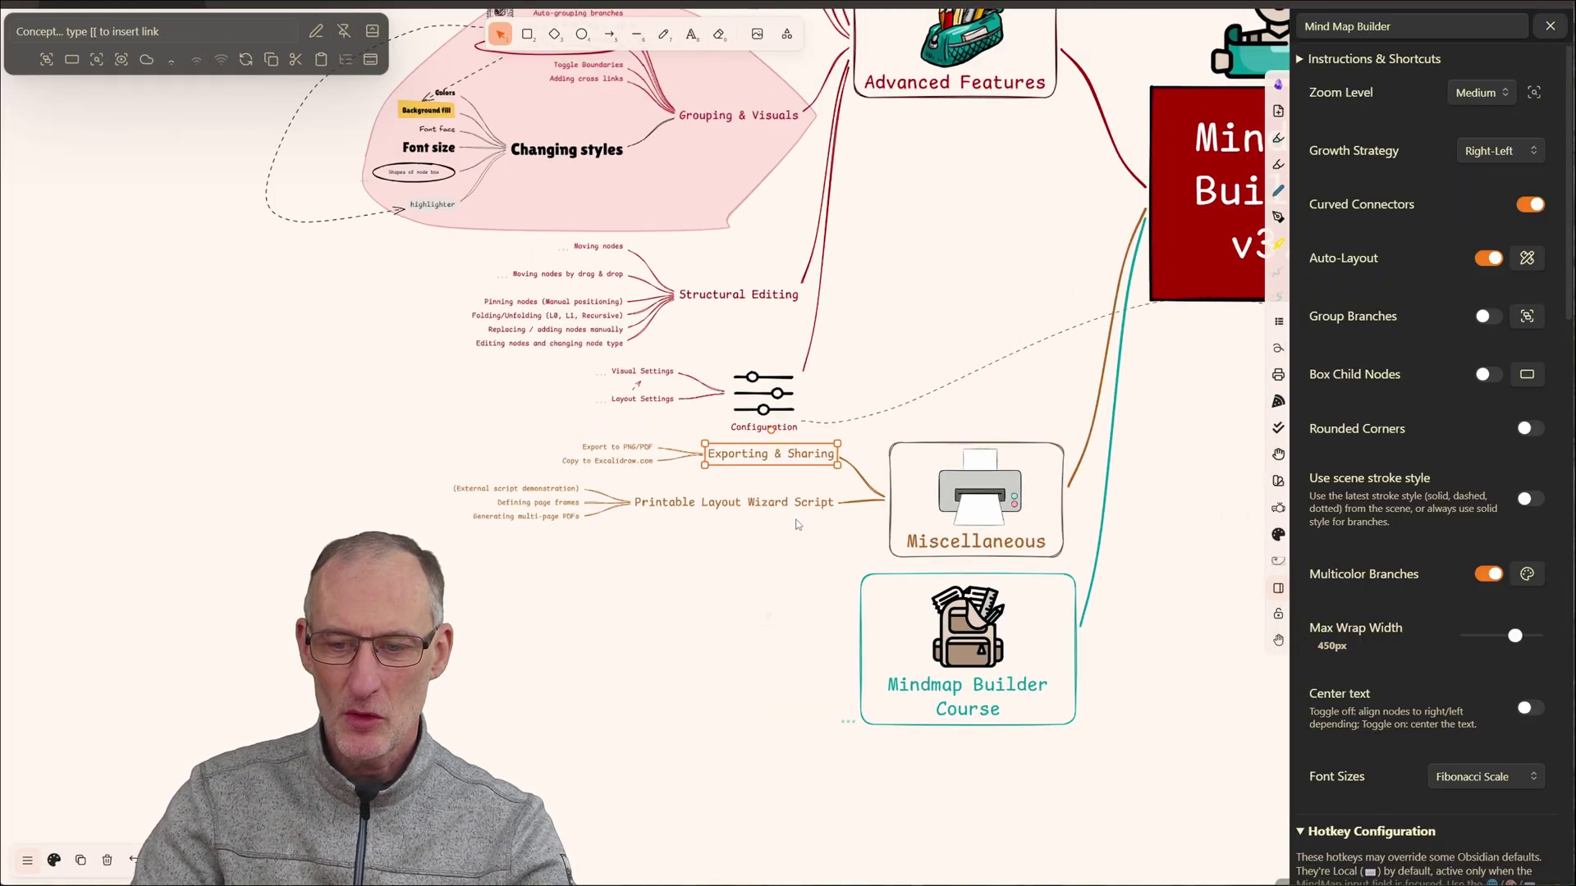
scroll(874, 546, right, 2)
drag(874, 546, 624, 633)
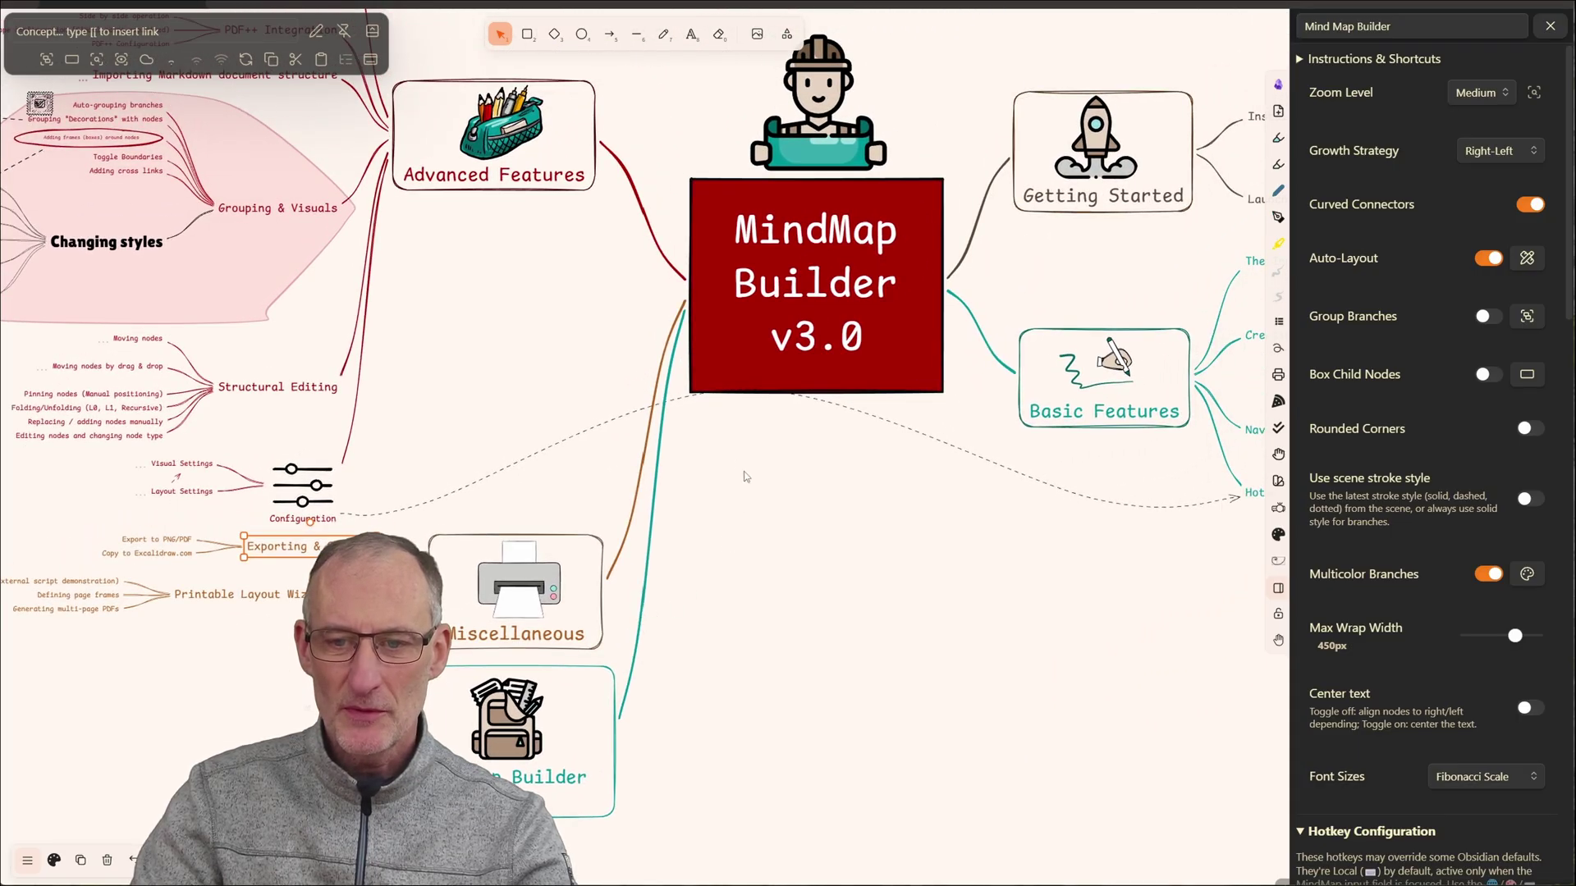
click(821, 274)
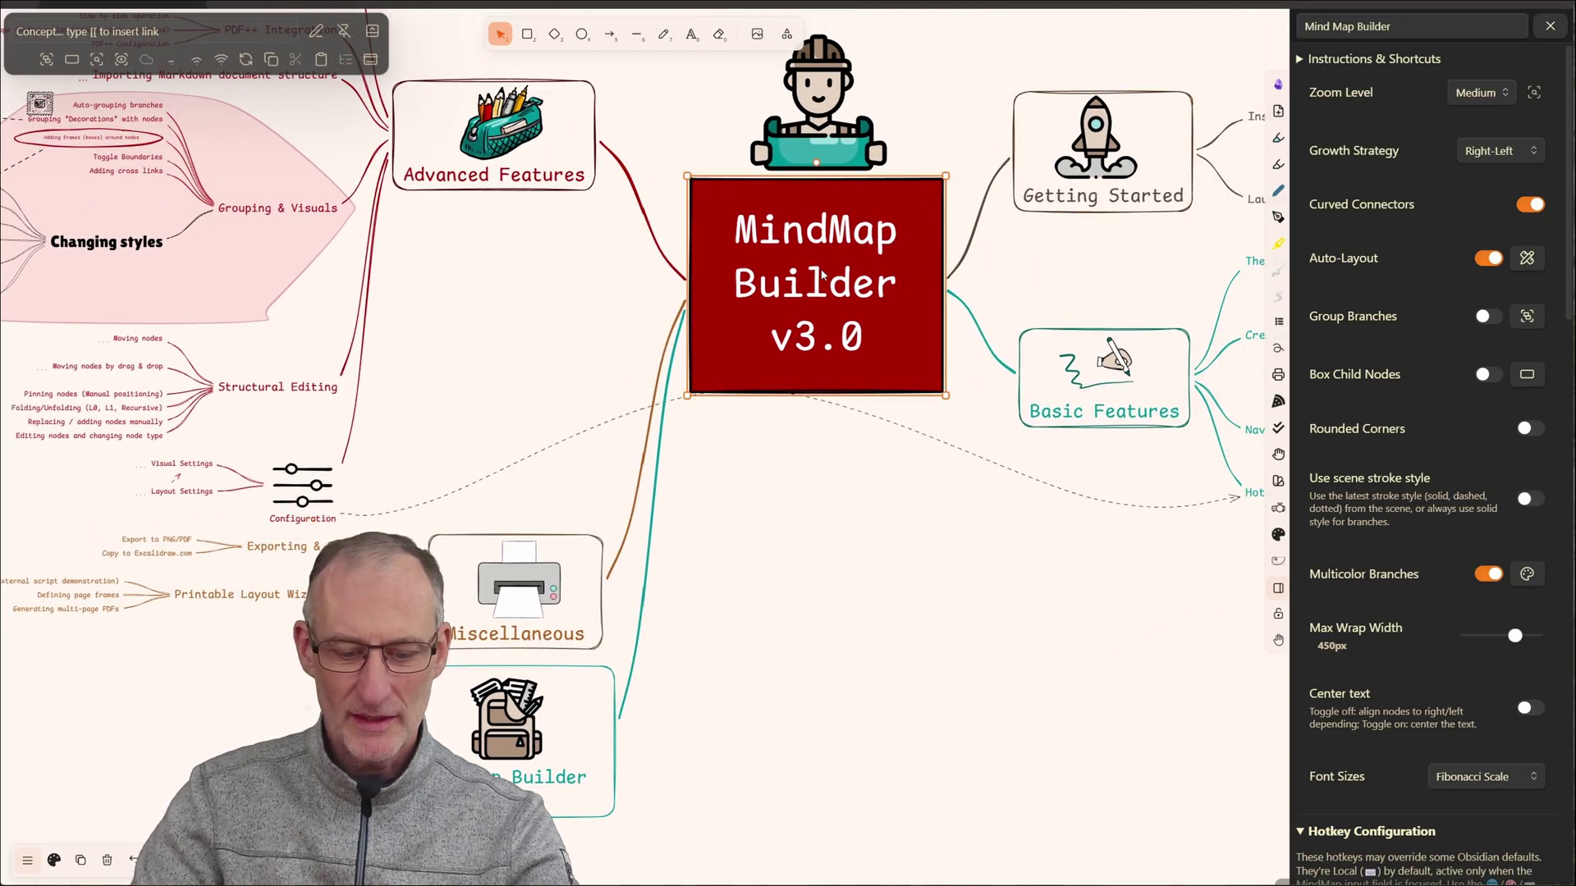
key(alt+f)
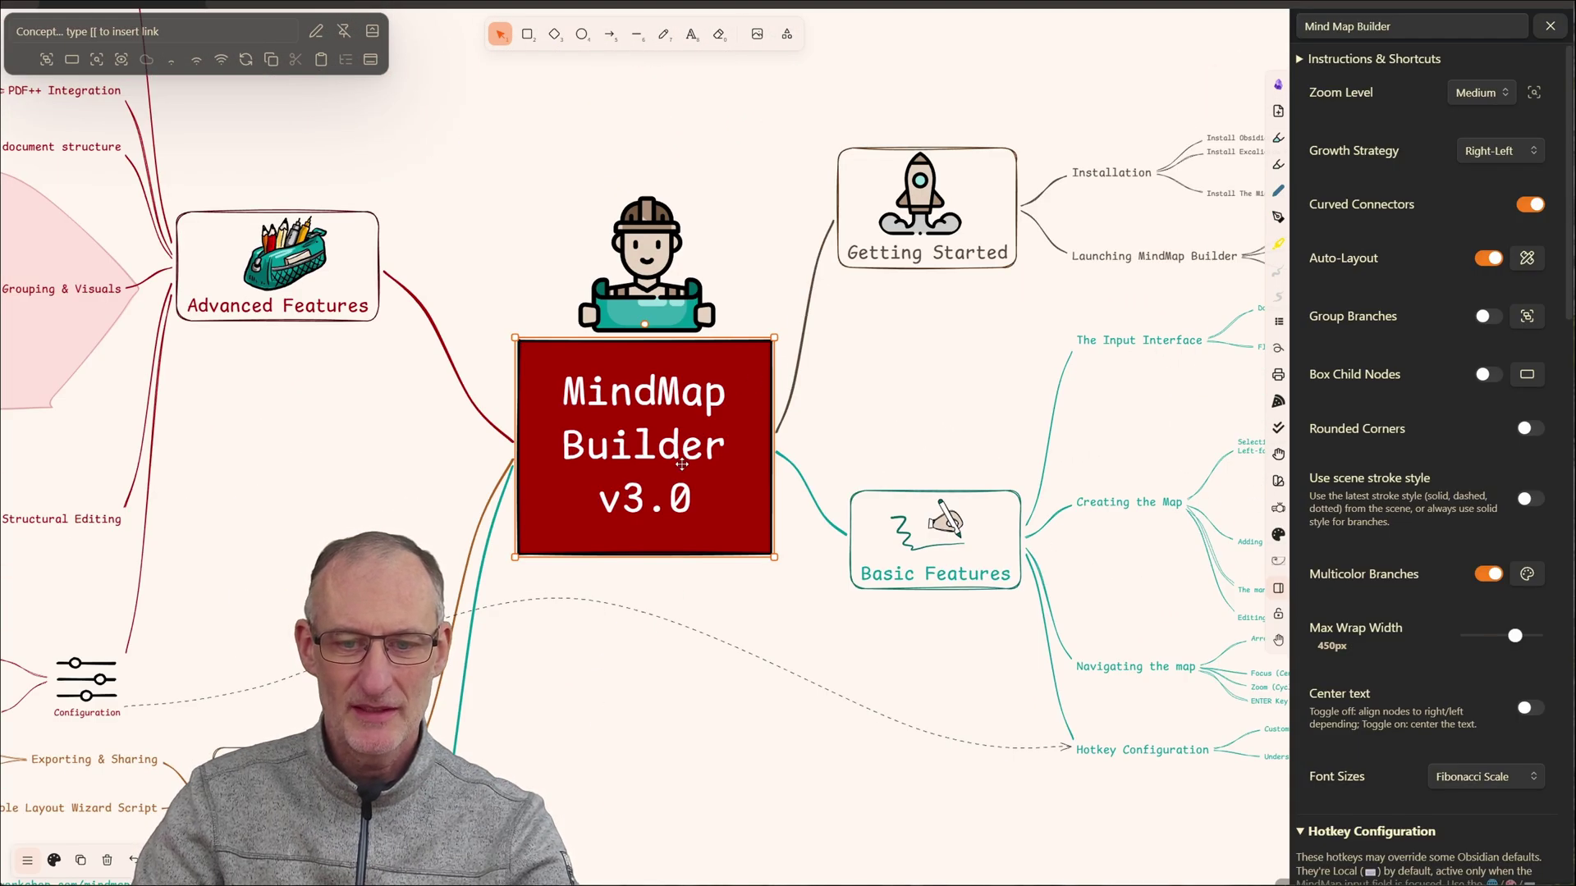
scroll(683, 463, down, 4)
scroll(669, 472, up, 3)
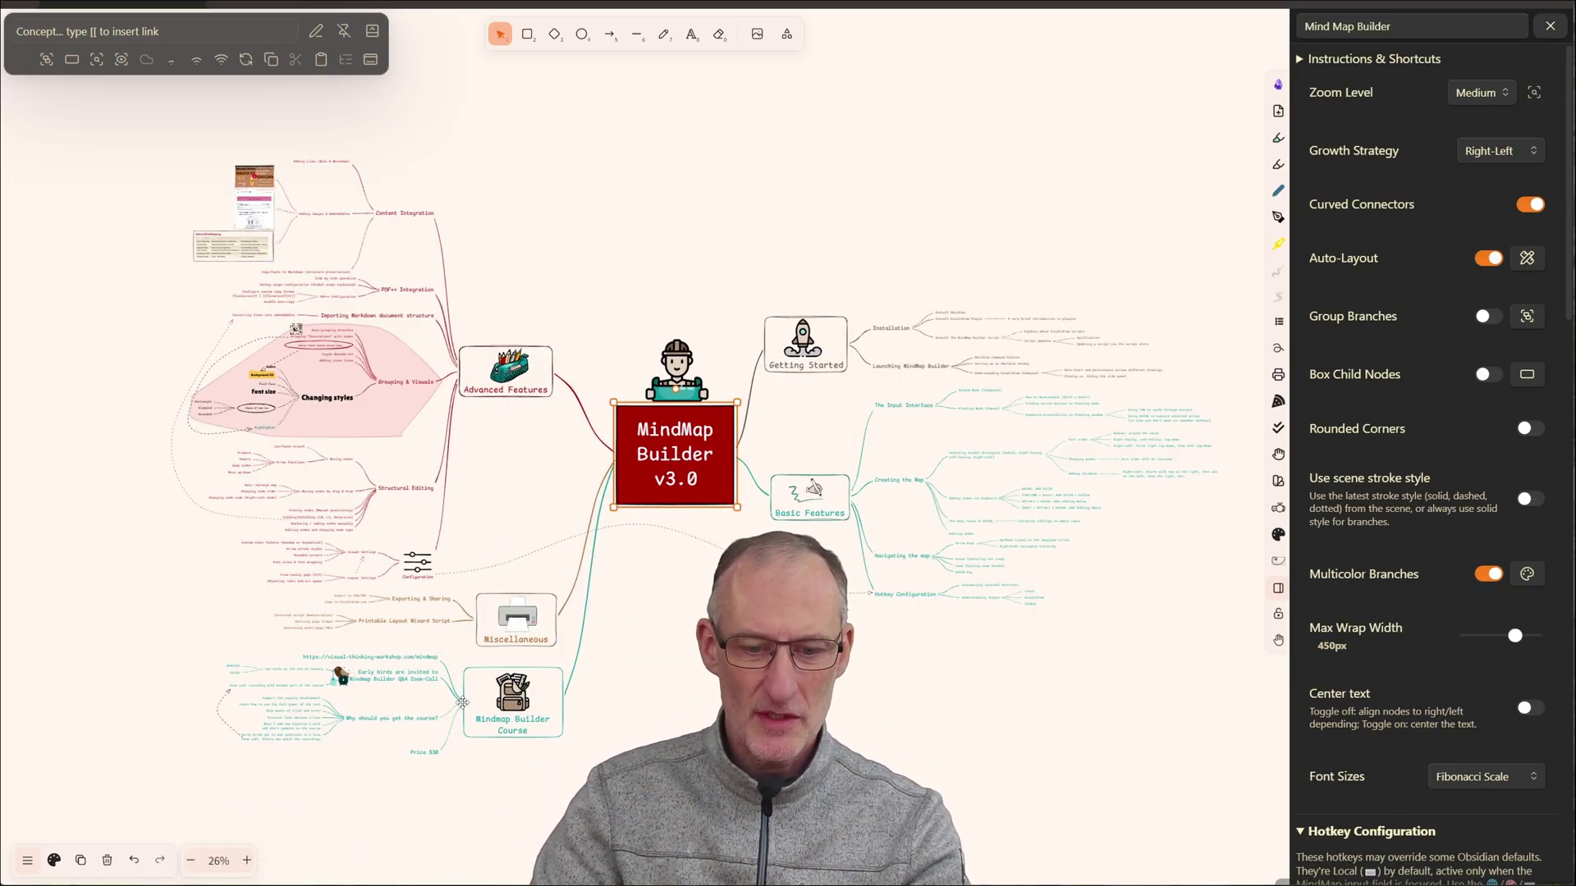
- Examine the Mindmap Builder Course branch: the website link, the early-bird Q&A calls, the reasons to get the course and the price
scroll(354, 734, up, 3)
scroll(350, 749, up, 3)
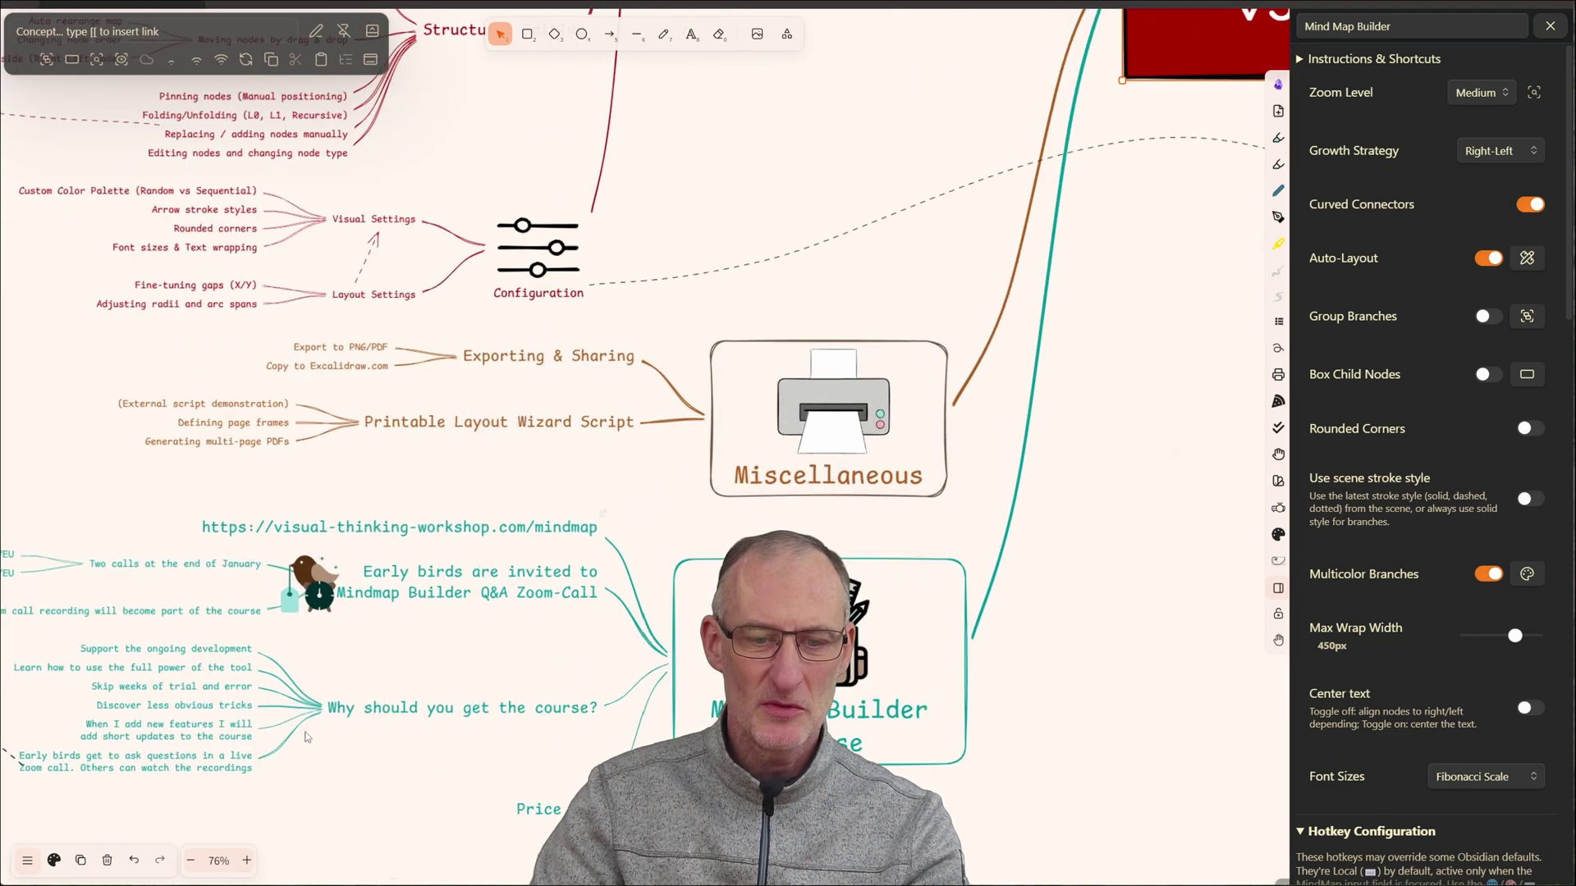
drag(510, 613, 529, 591)
scroll(529, 591, up, 1)
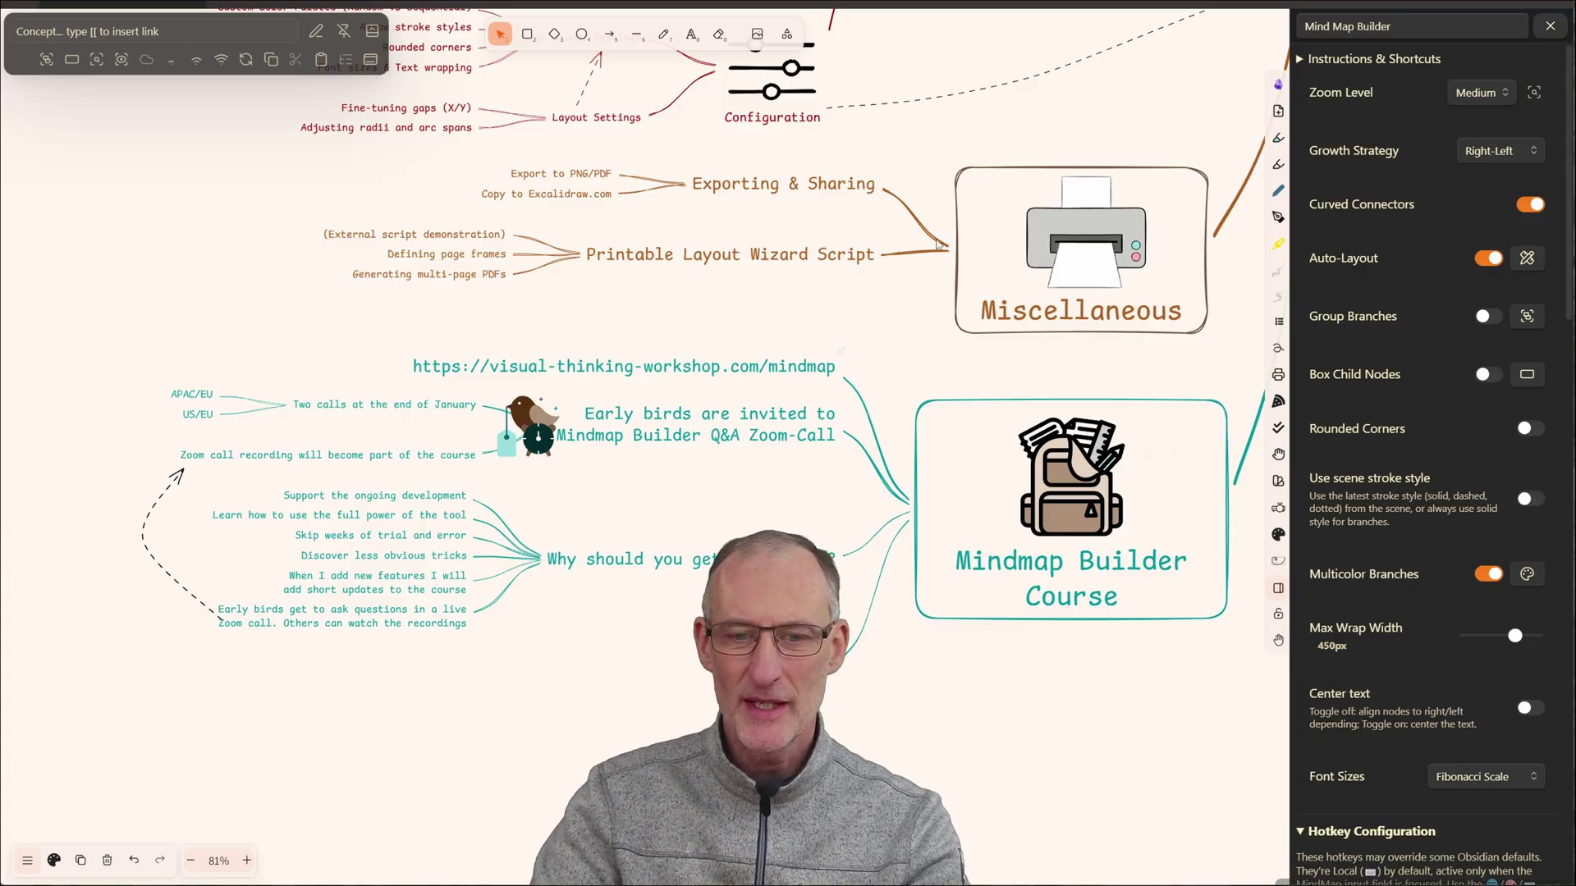
scroll(665, 380, up, 5)
scroll(665, 381, down, 1)
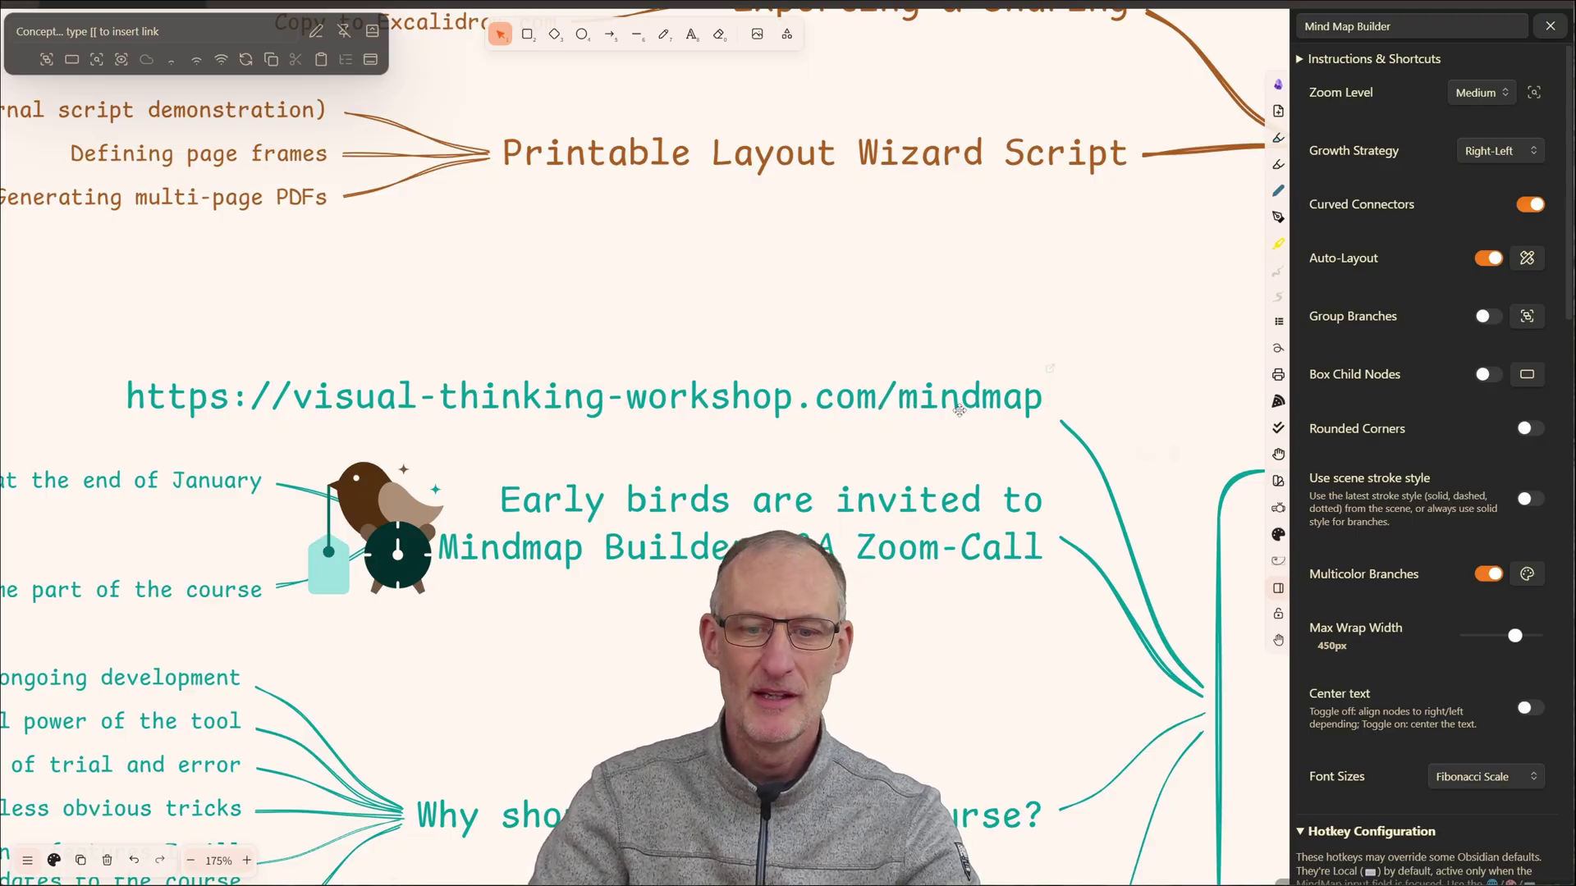
scroll(958, 410, down, 5)
scroll(956, 493, down, 3)
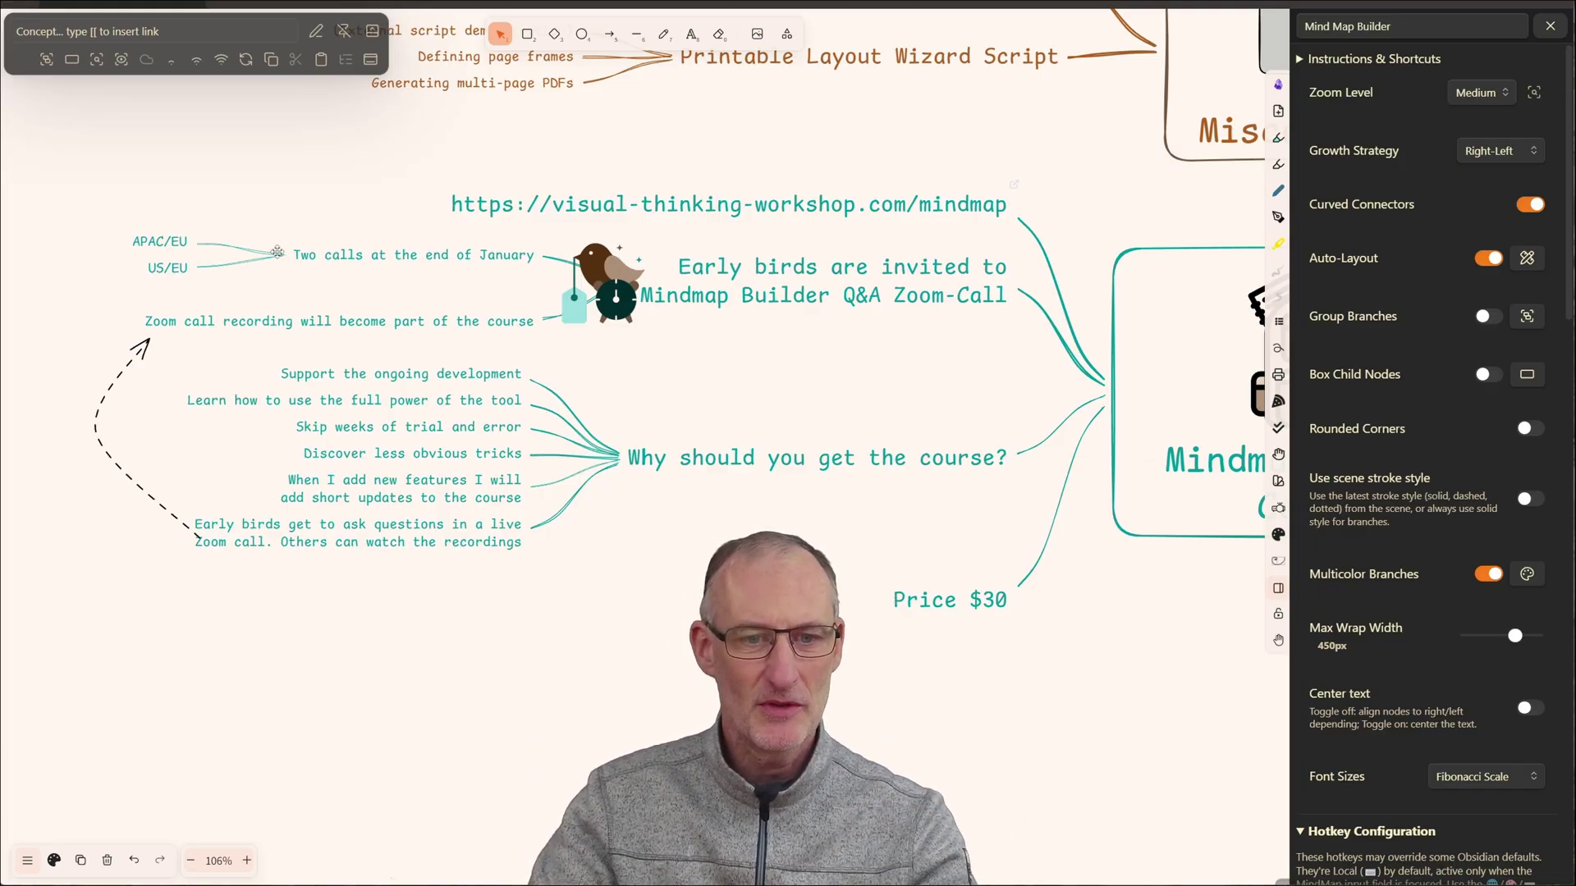
scroll(190, 242, up, 10)
scroll(718, 377, right, 5)
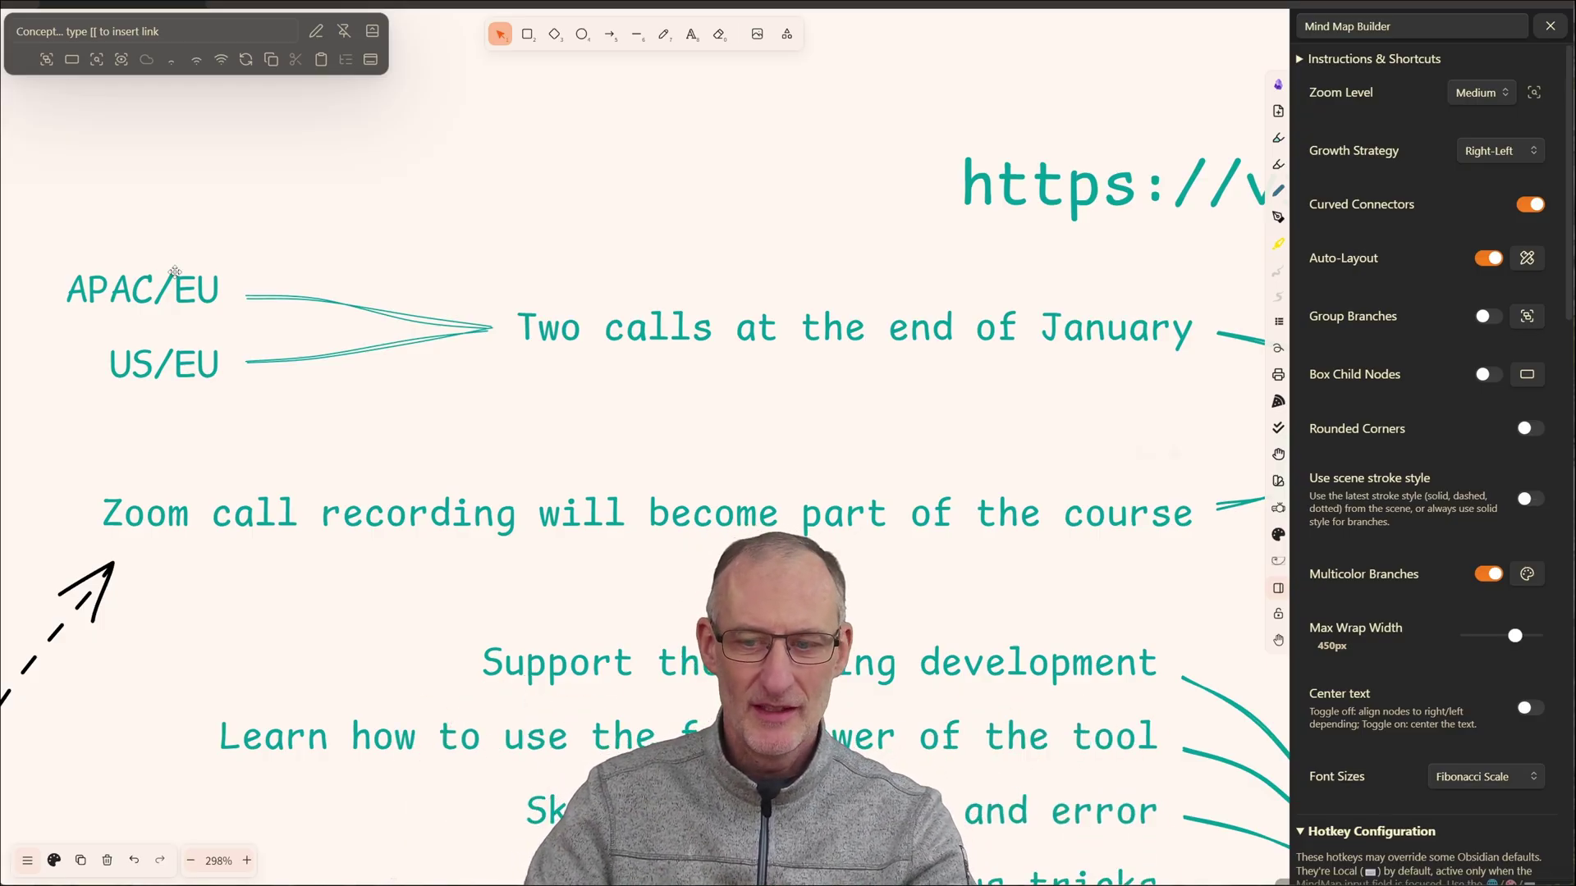
scroll(422, 447, down, 4)
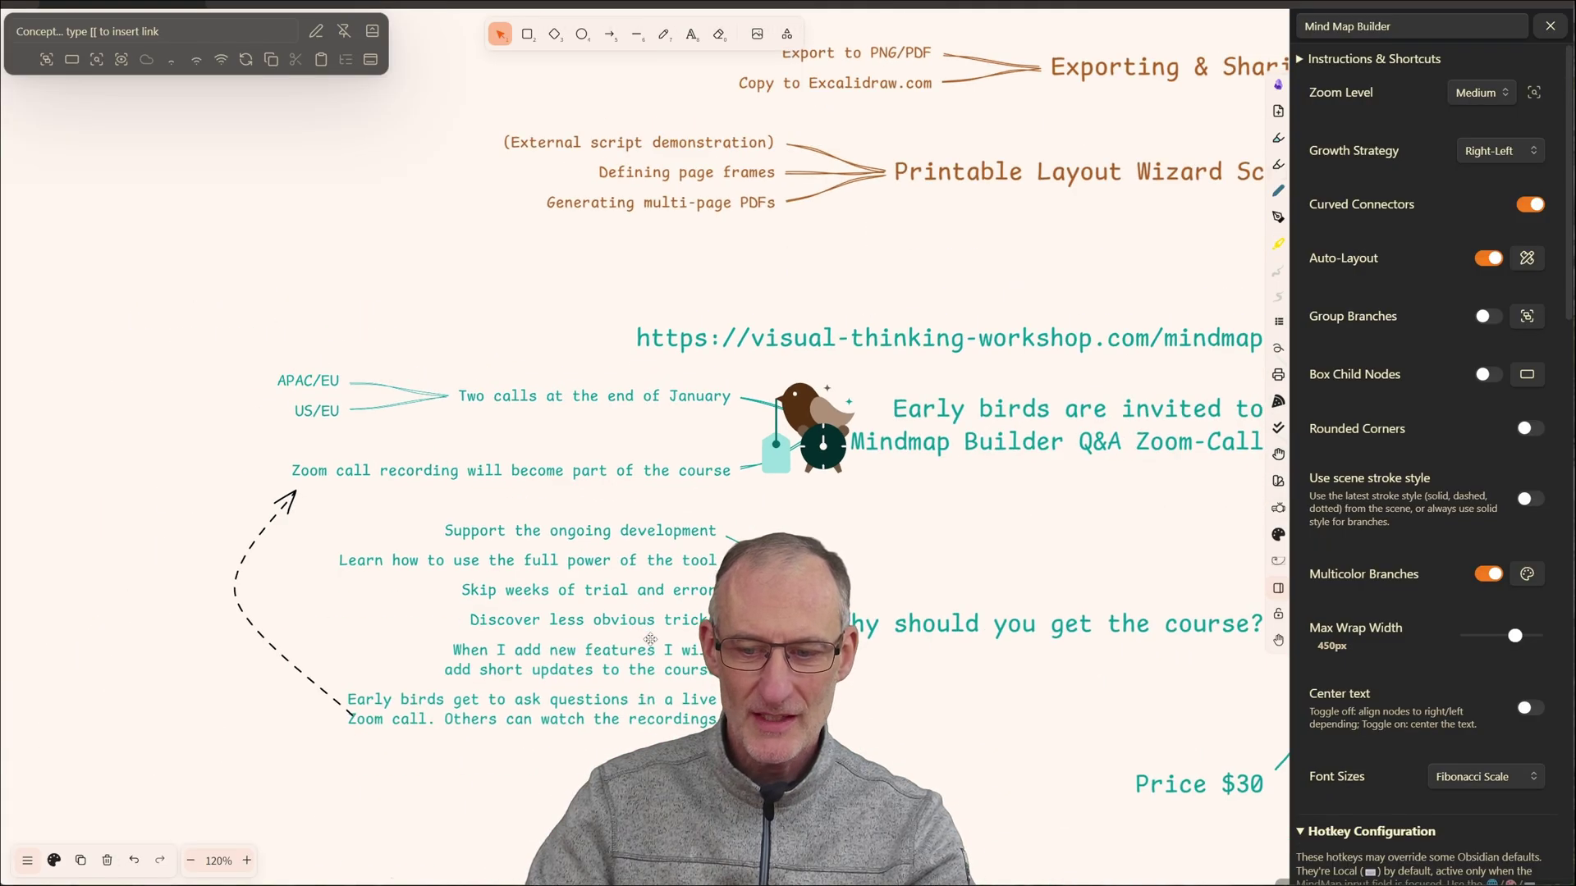
- Read the reasons listed under "Why should you get the course?" and the early-bird call details up close
drag(725, 692, 630, 640)
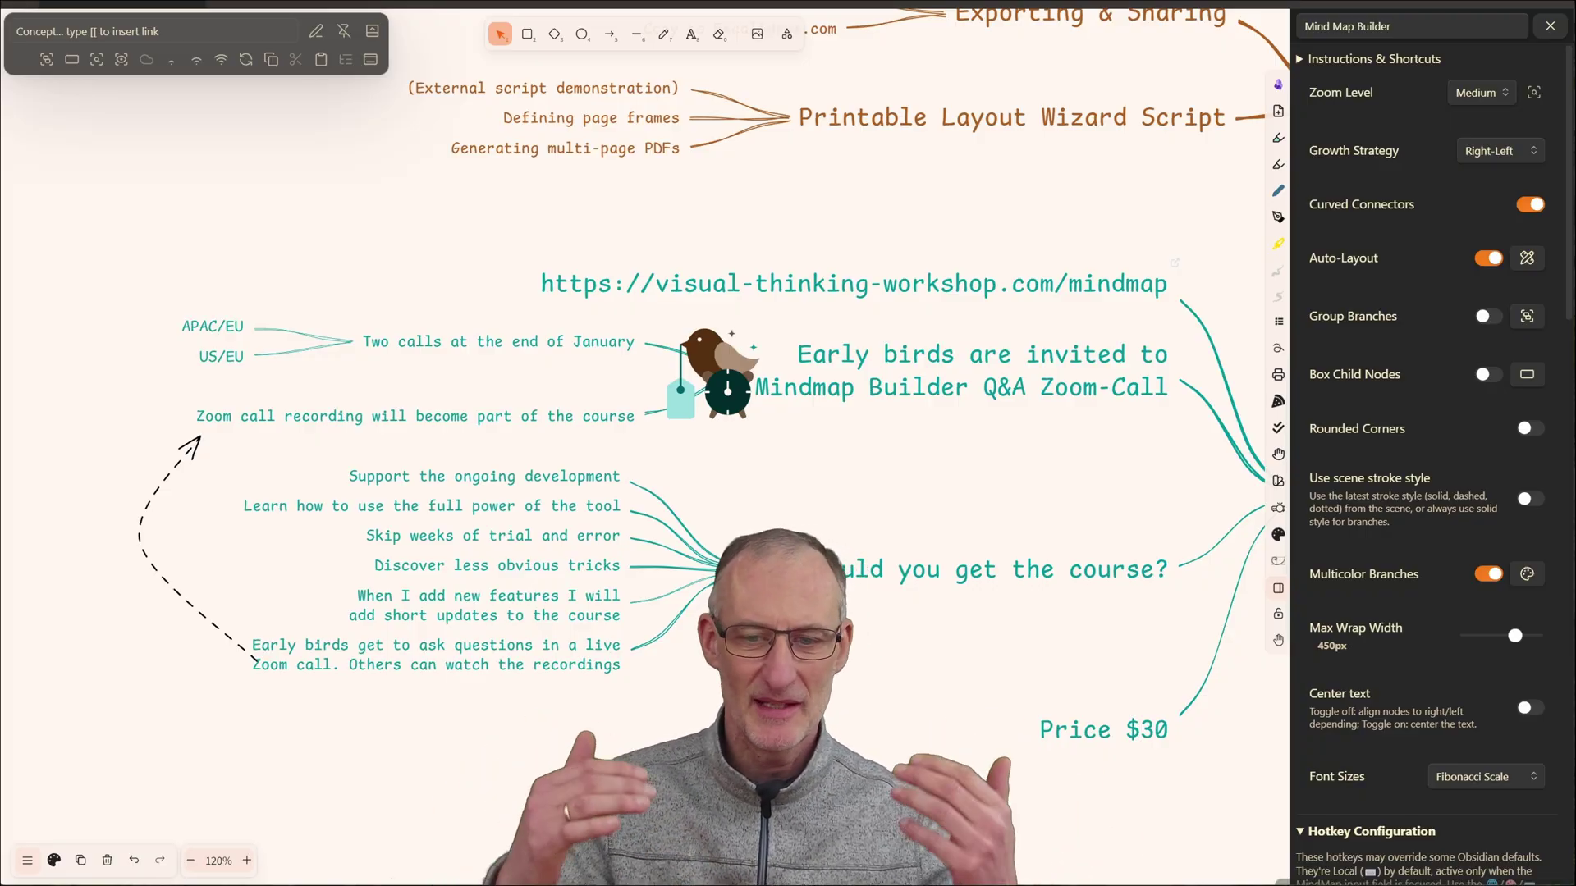
scroll(664, 645, up, 5)
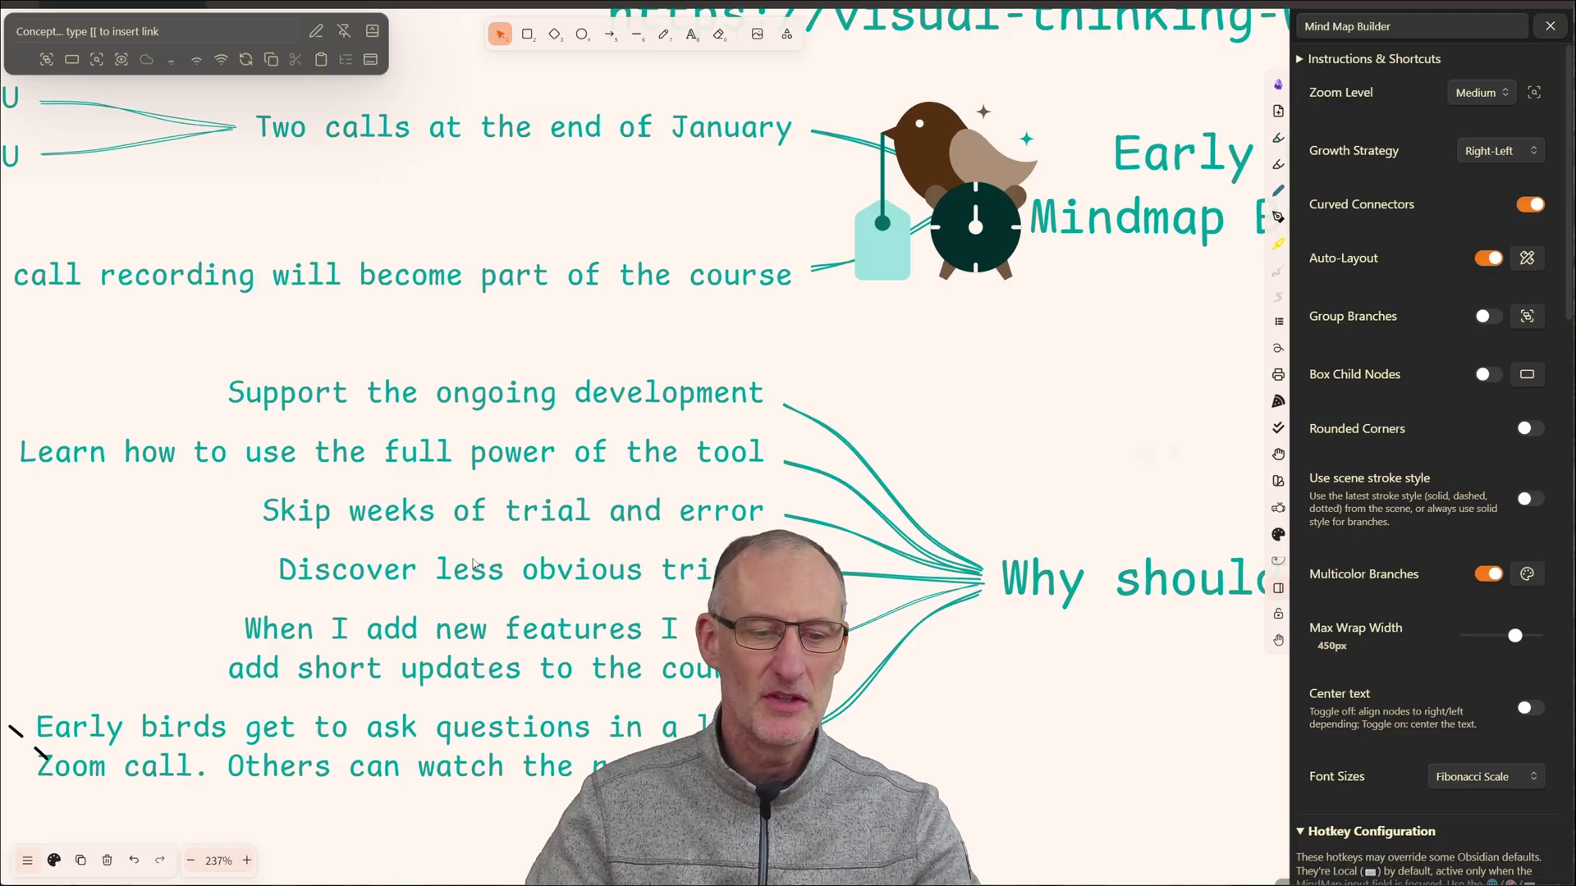
scroll(520, 604, down, 10)
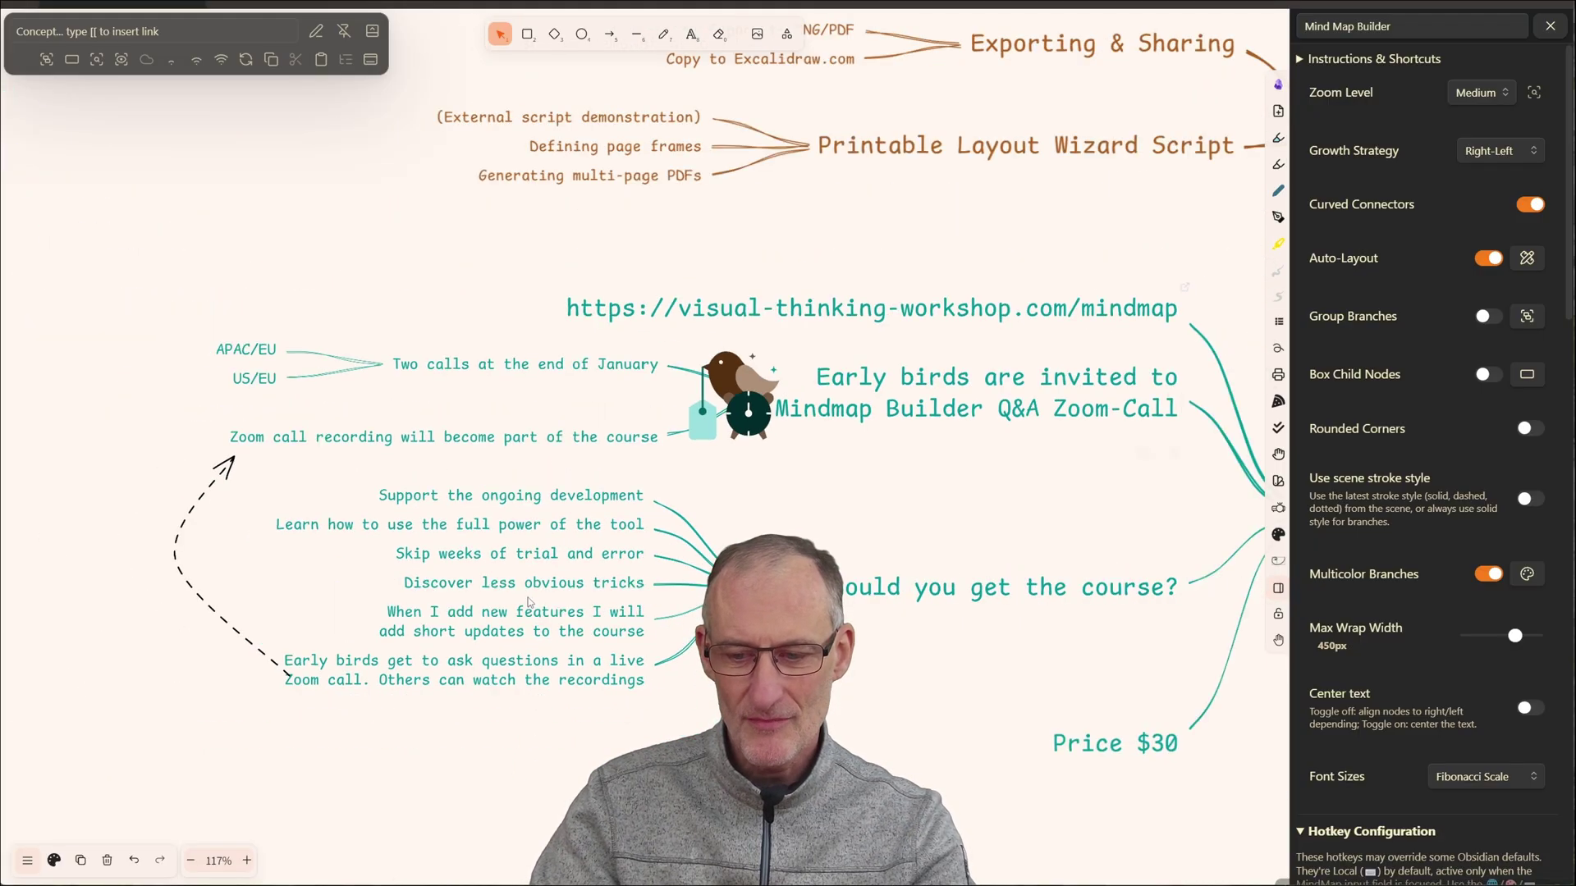
- Return to an overview of the entire MindMap Builder v3.0 map with all its branches in view
scroll(990, 335, down, 3)
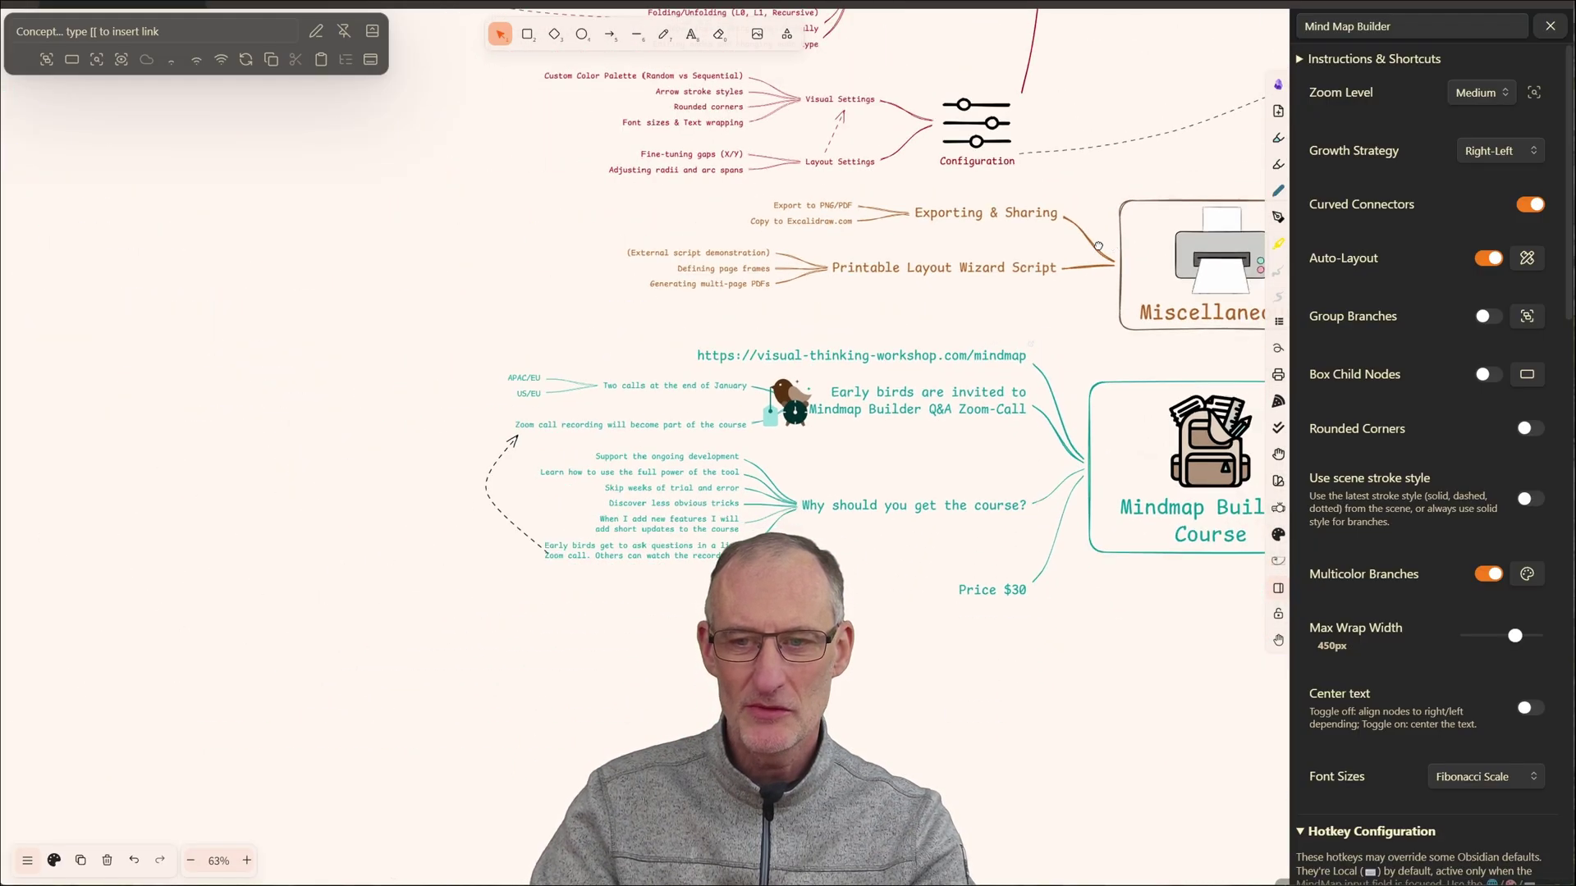
drag(896, 317, 244, 663)
scroll(825, 486, down, 1)
scroll(825, 484, down, 4)
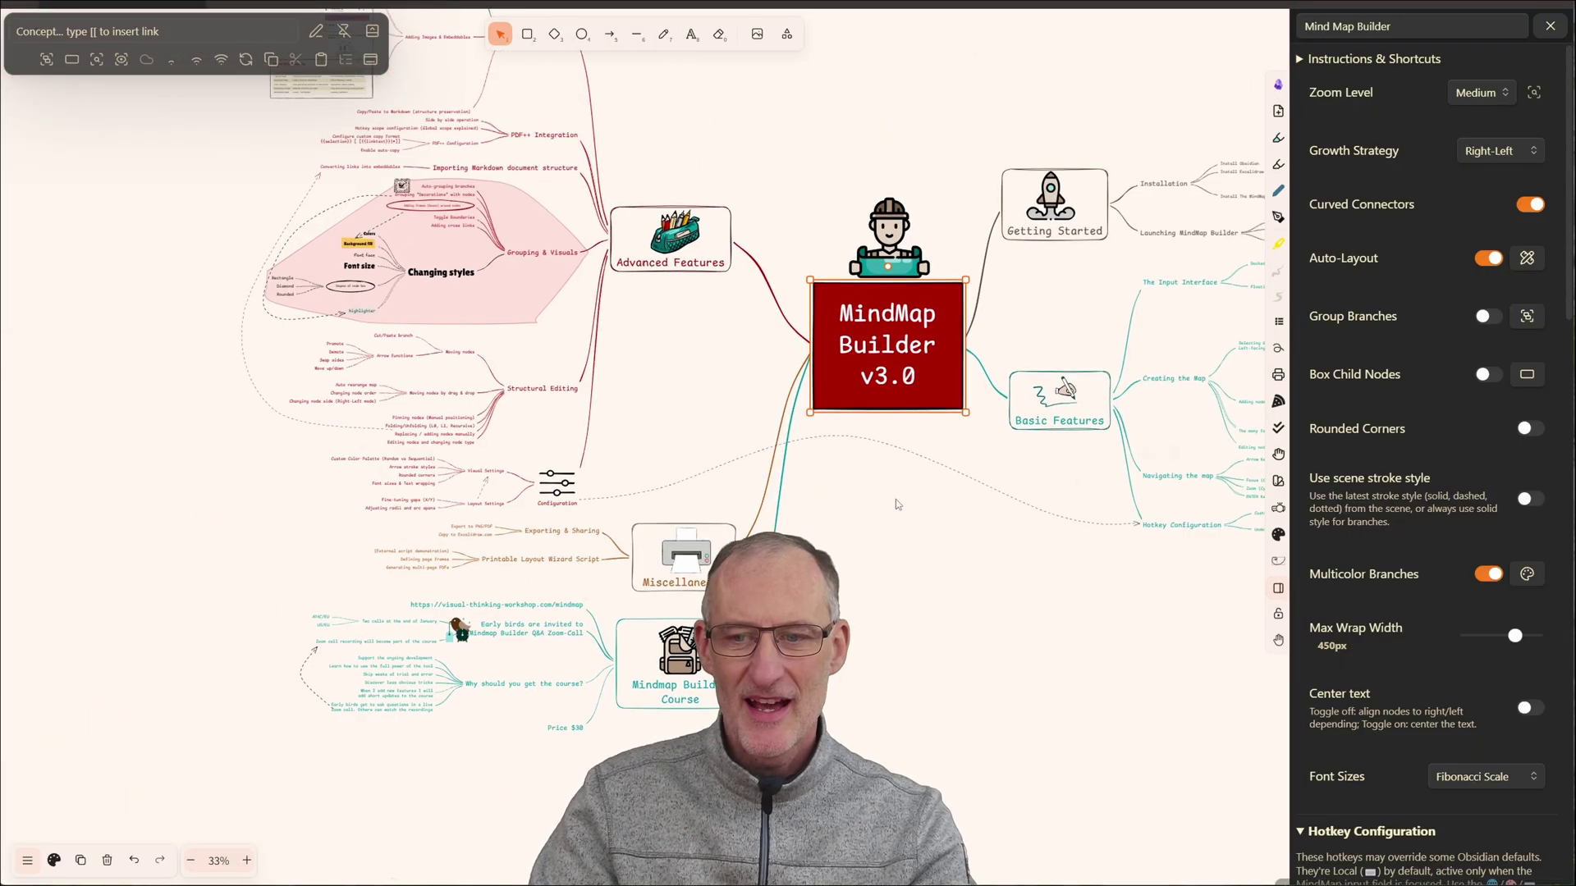
drag(895, 499, 696, 551)
scroll(645, 655, down, 1)
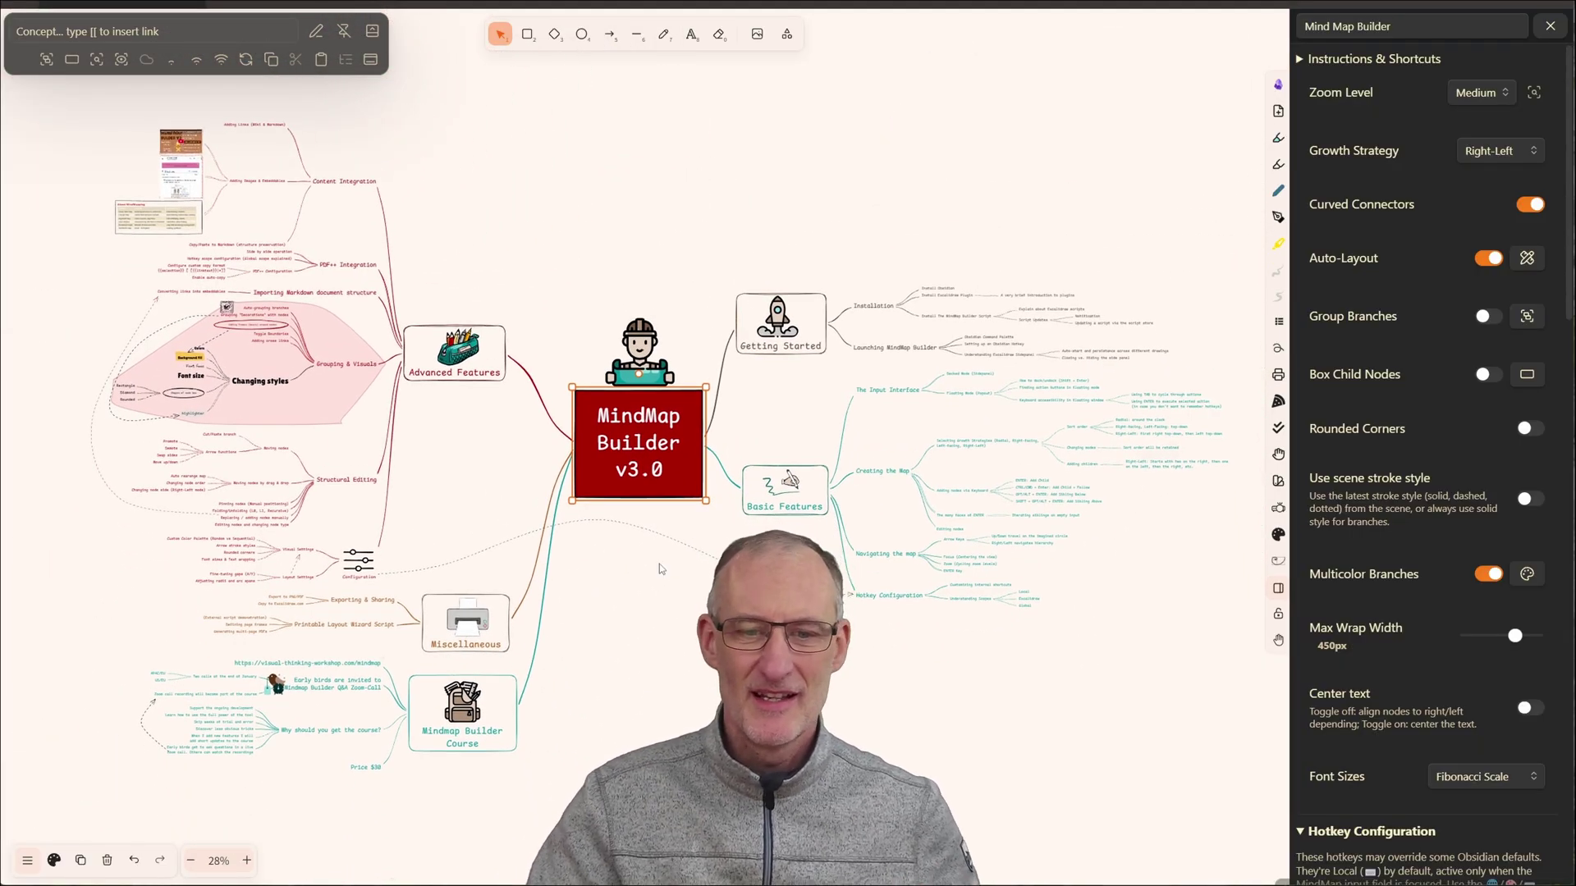